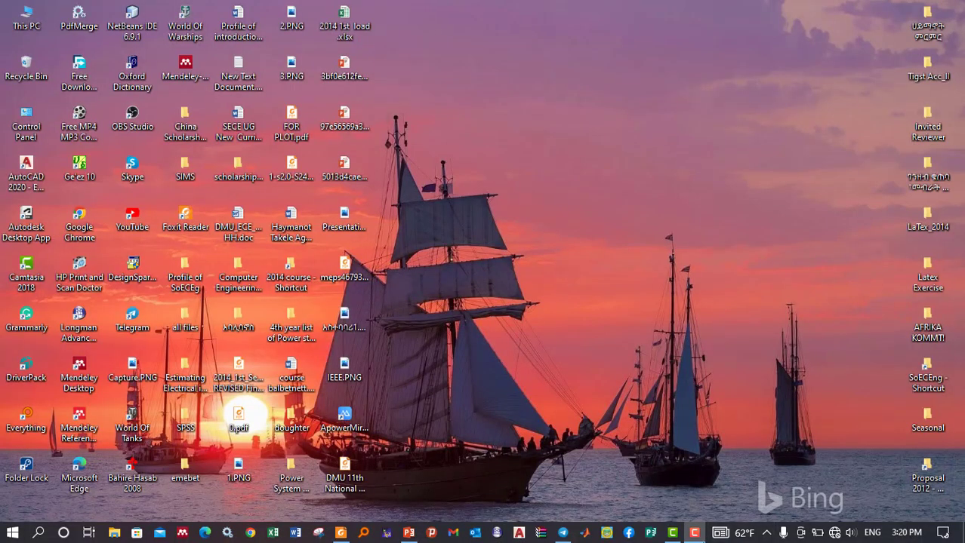
Launch Microsoft Word from the taskbar.
click(695, 534)
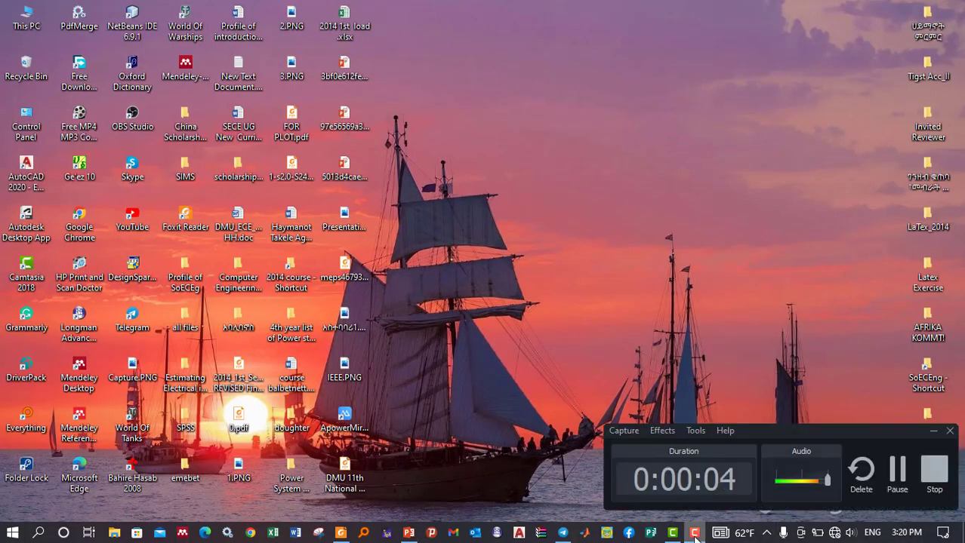
click(694, 534)
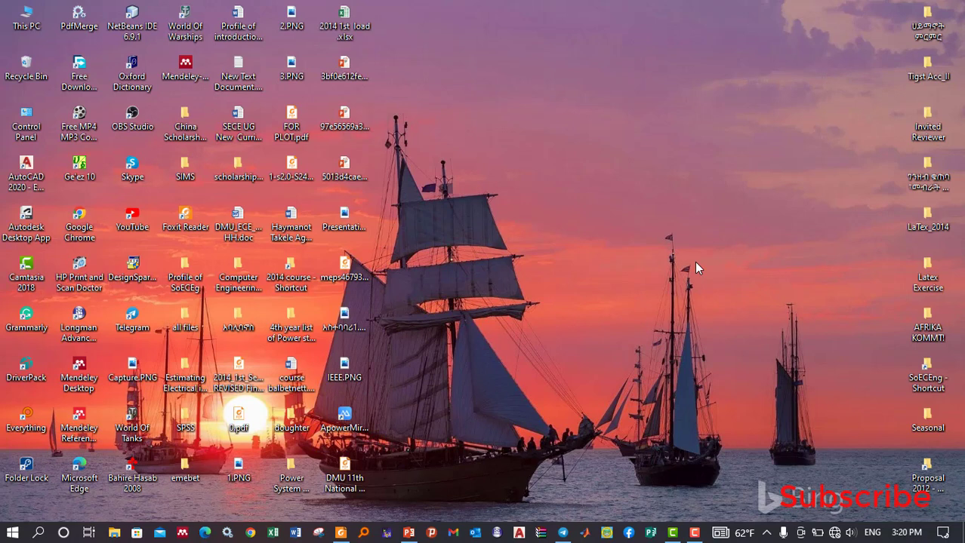
click(297, 534)
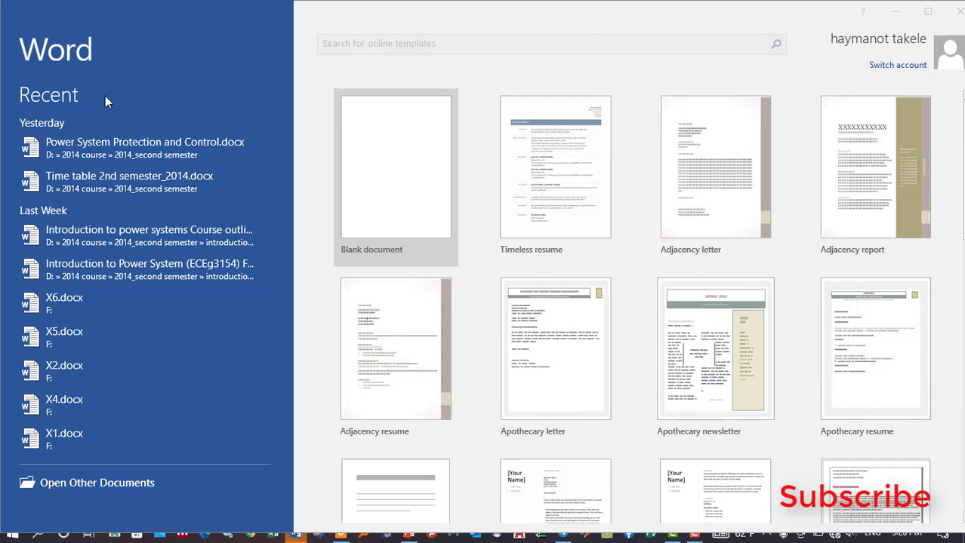
Browse the start screen's template gallery, then bring the Word window to the front.
scroll(106, 303, down, 1)
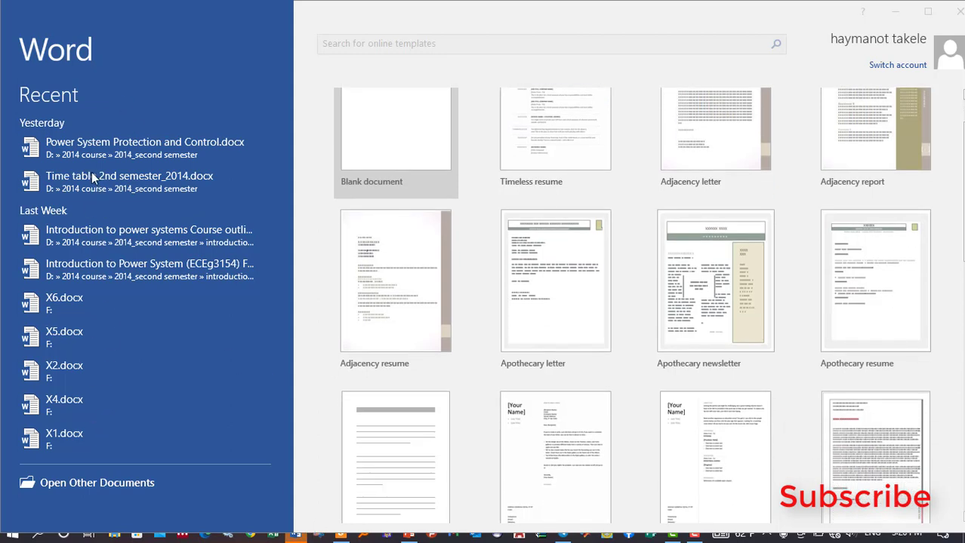
scroll(103, 159, up, 1)
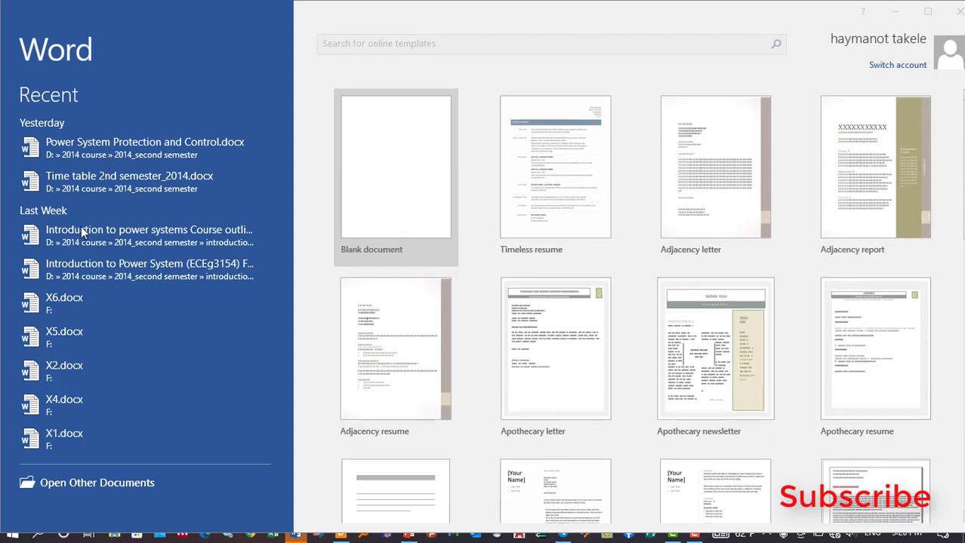
scroll(87, 234, down, 2)
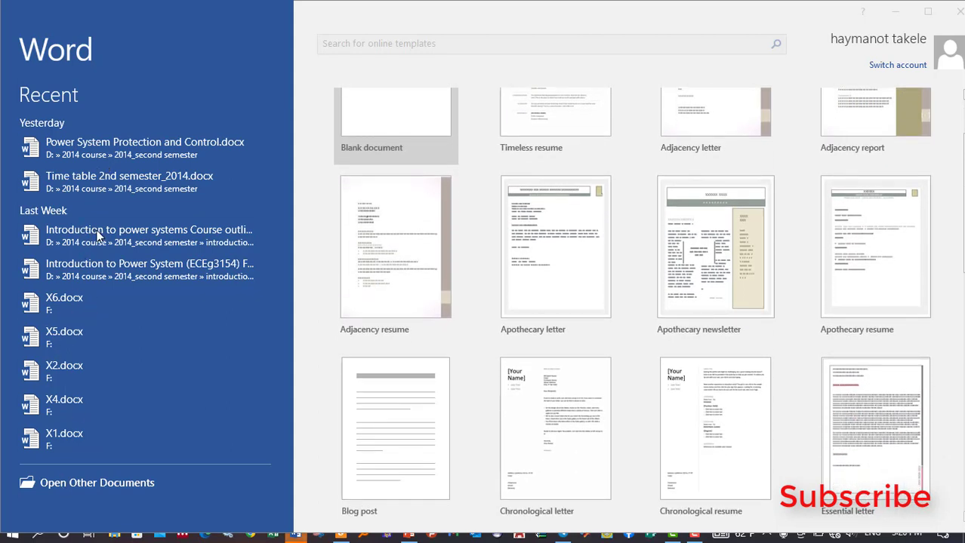
scroll(97, 236, up, 2)
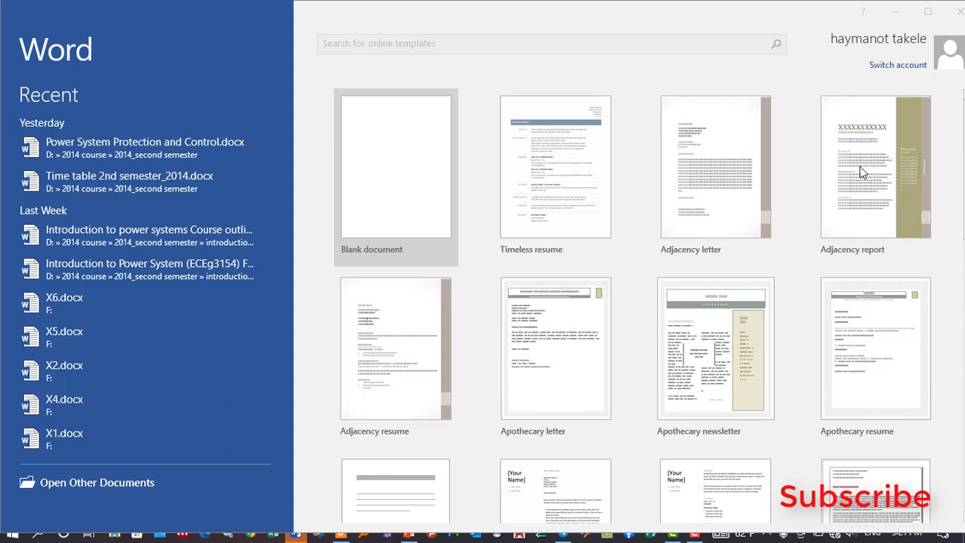
scroll(411, 378, down, 2)
scroll(411, 378, down, 2)
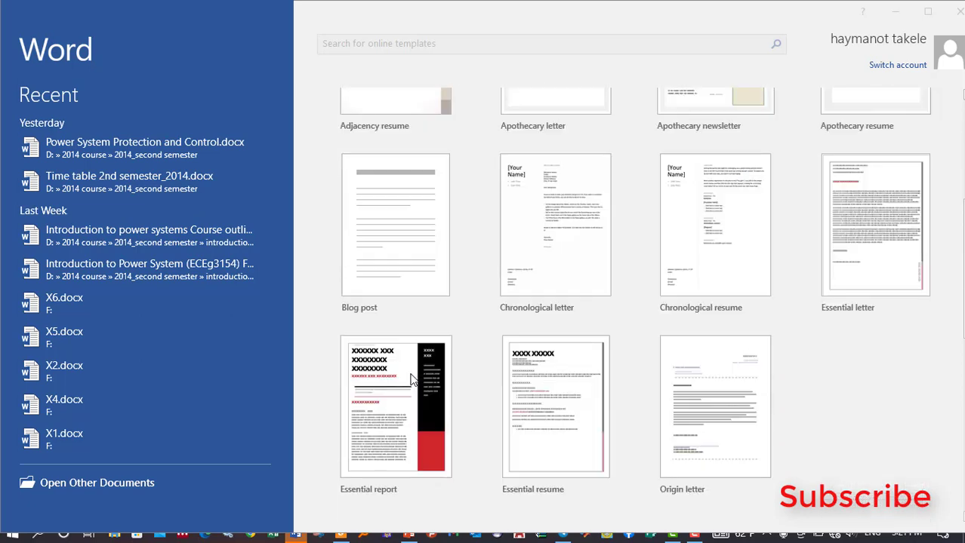
scroll(411, 378, down, 4)
scroll(412, 379, down, 1)
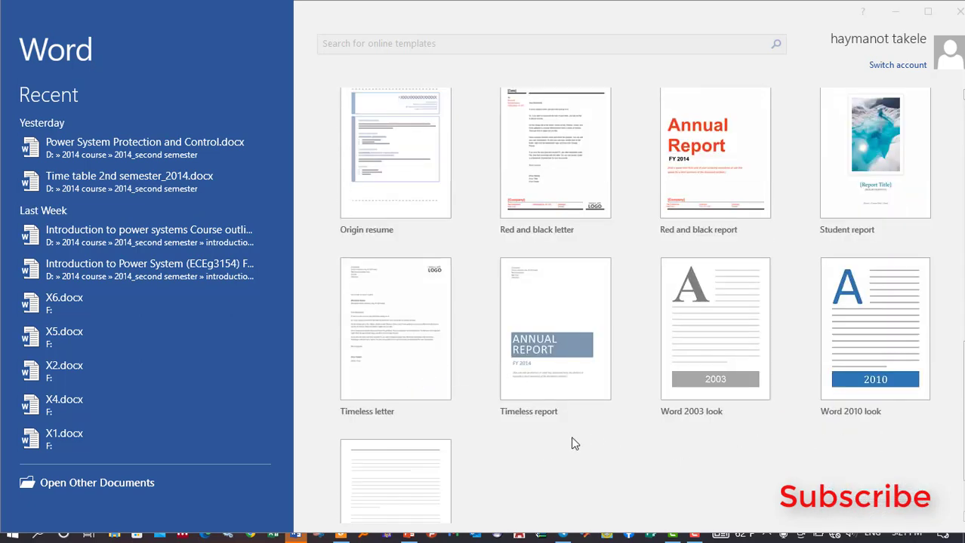
scroll(558, 445, down, 1)
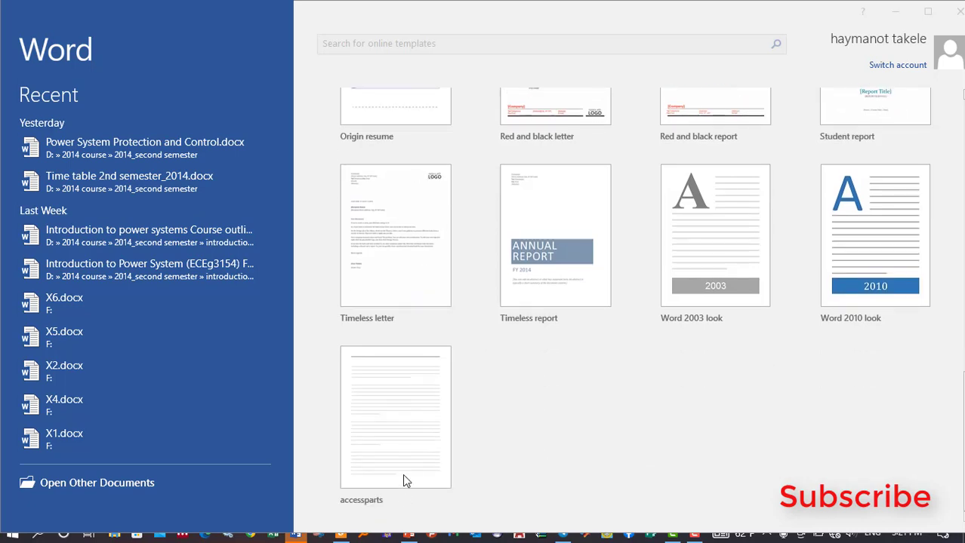
scroll(535, 338, up, 2)
scroll(563, 308, up, 2)
scroll(561, 305, up, 2)
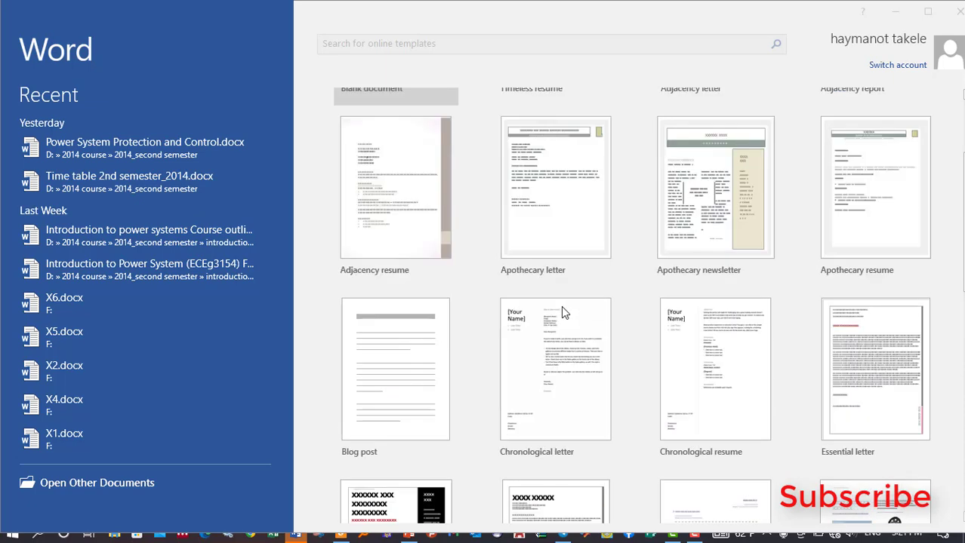
scroll(561, 306, up, 2)
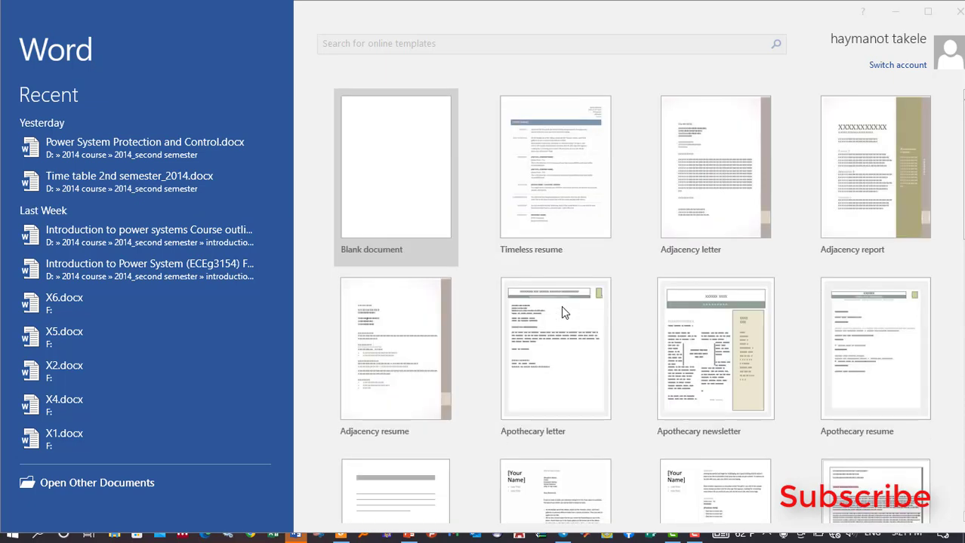
click(447, 47)
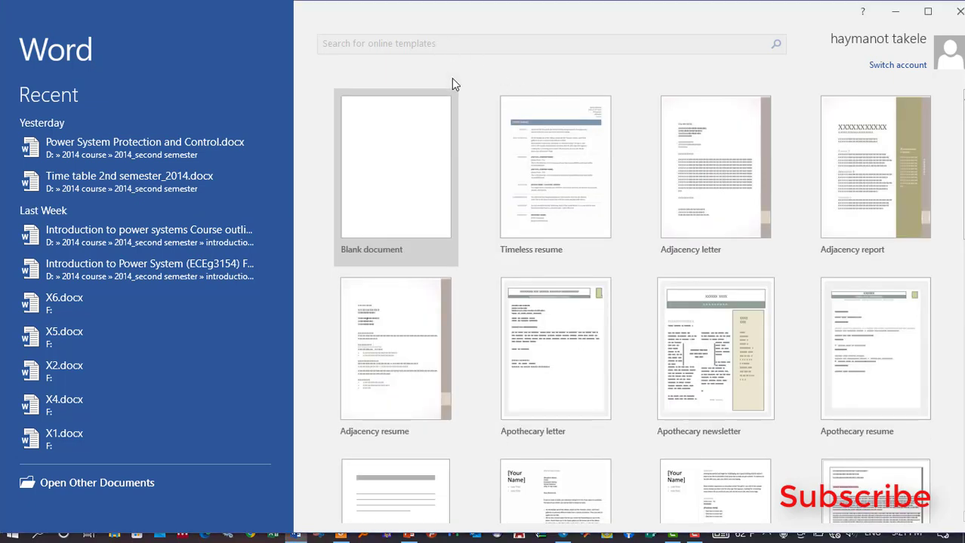
Create a blank document and view its File Info page.
click(400, 183)
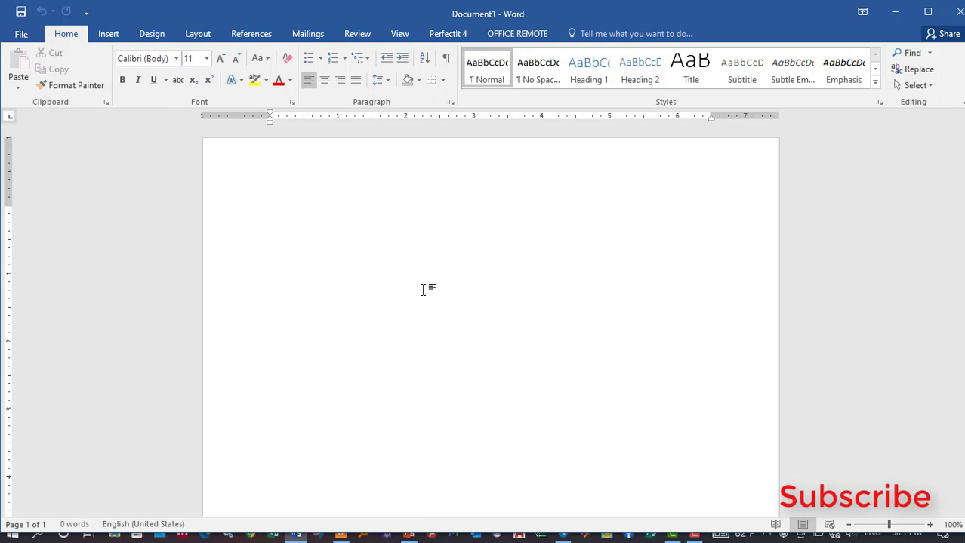
click(18, 35)
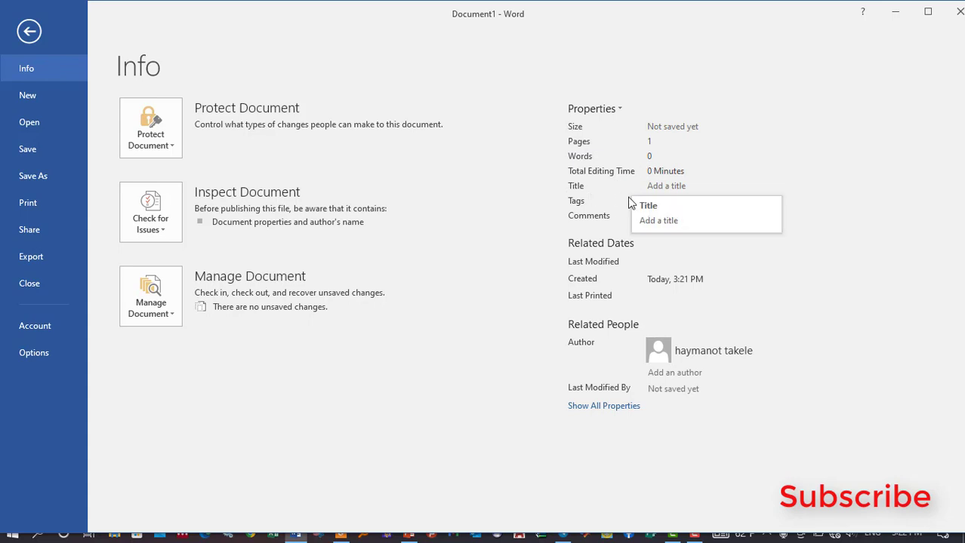
Select the Title property field, then show the Protect Document options.
click(682, 186)
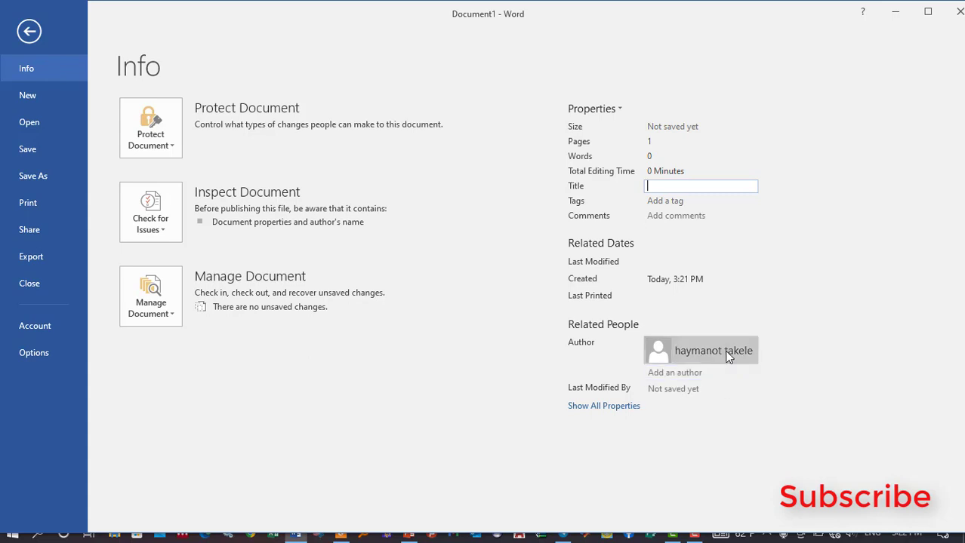
mouse_move(726, 354)
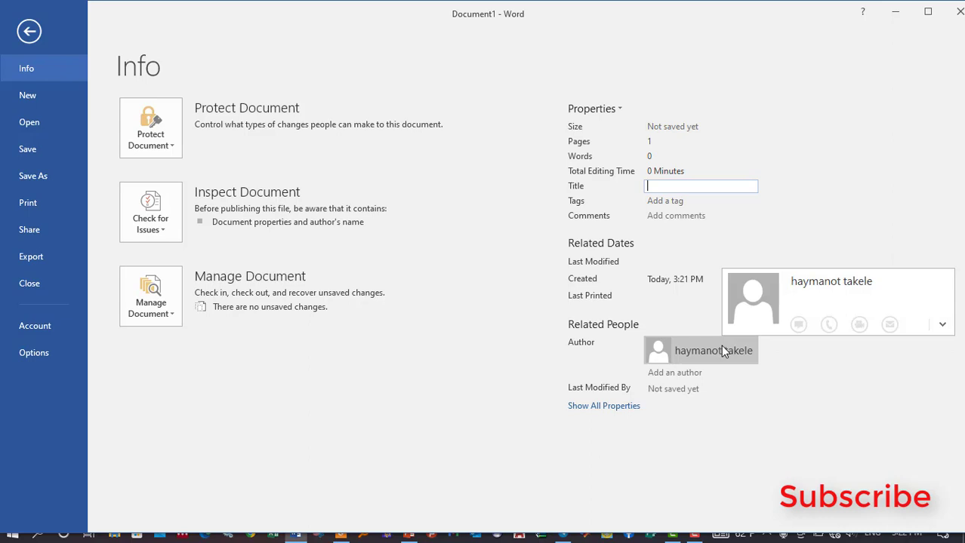
click(177, 151)
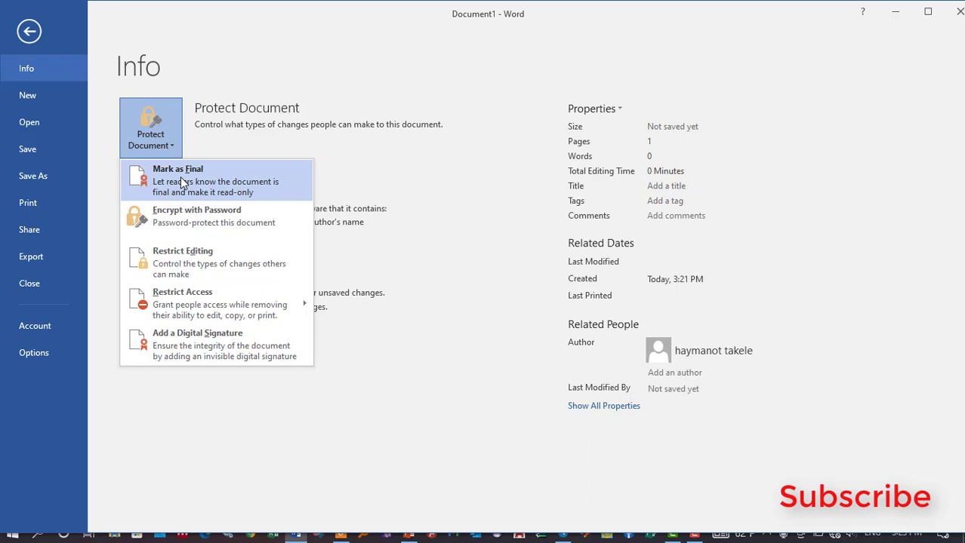
Encrypt the document with a password, entering it and confirming it.
click(224, 220)
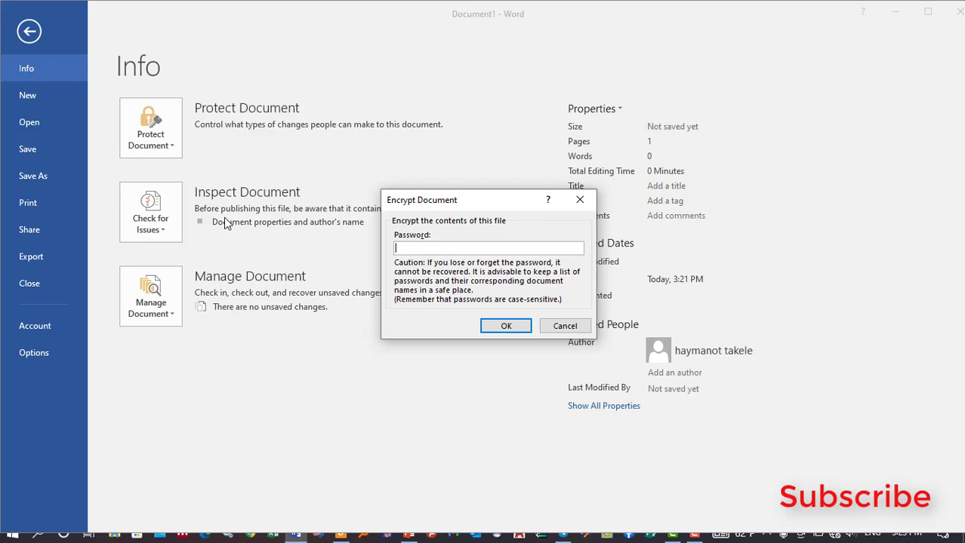
click(501, 326)
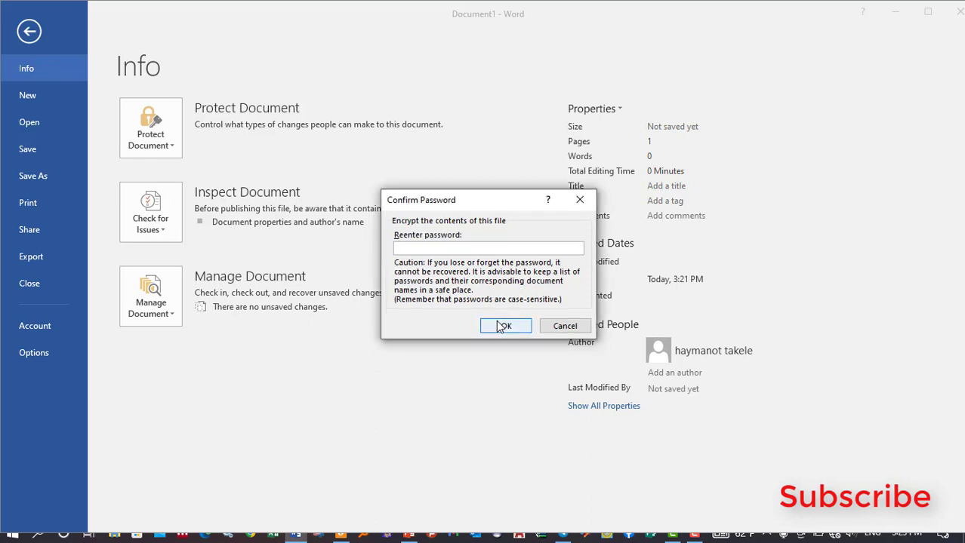
click(506, 327)
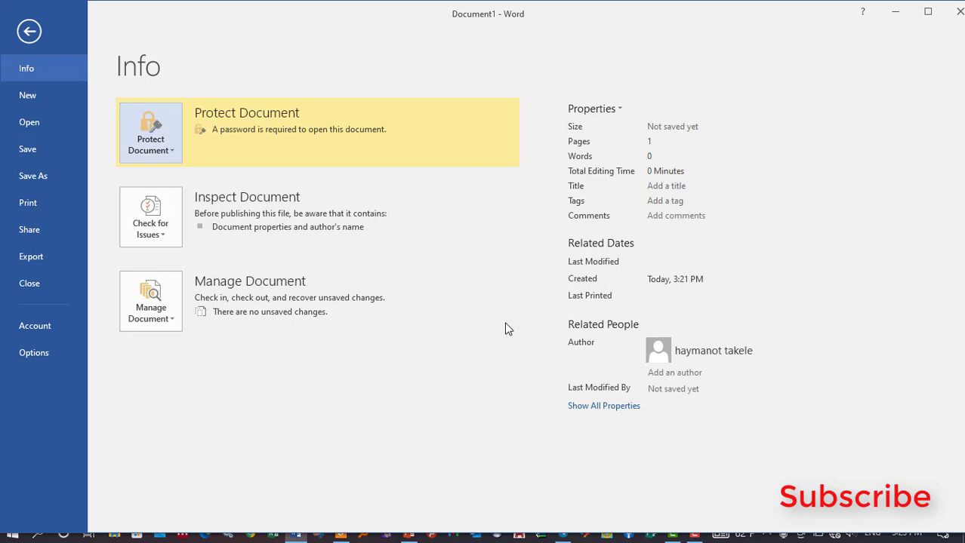
Run Check Compatibility, review the versions checked against, and close the no-issues results.
click(172, 239)
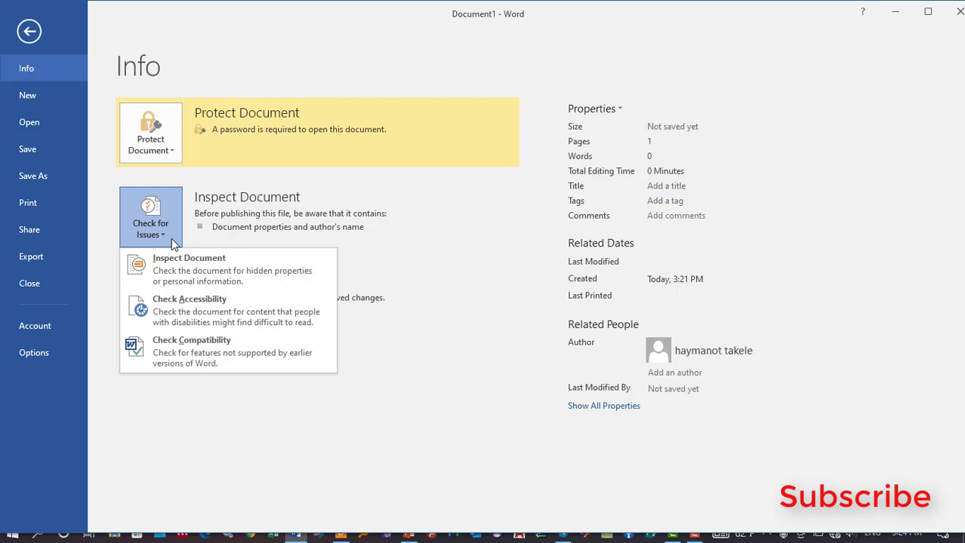
click(171, 356)
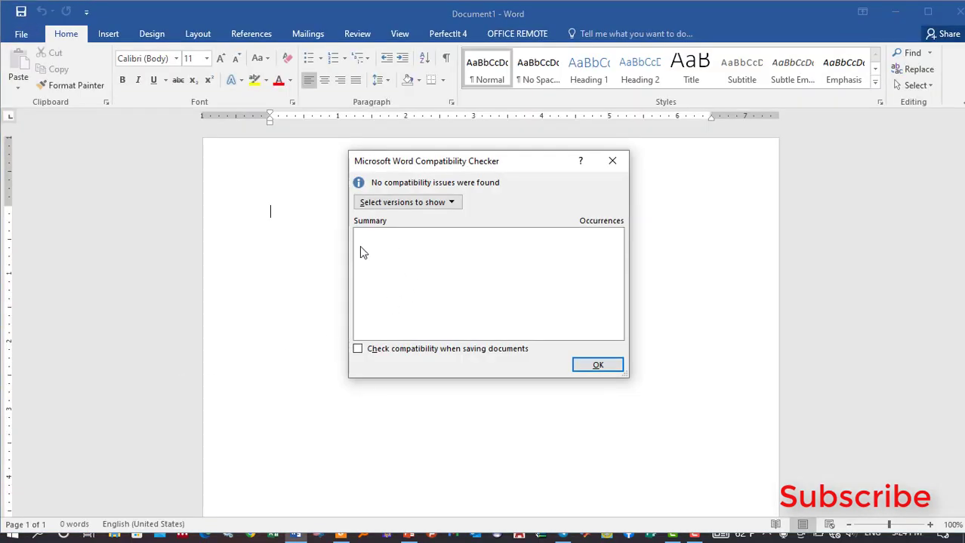
click(457, 204)
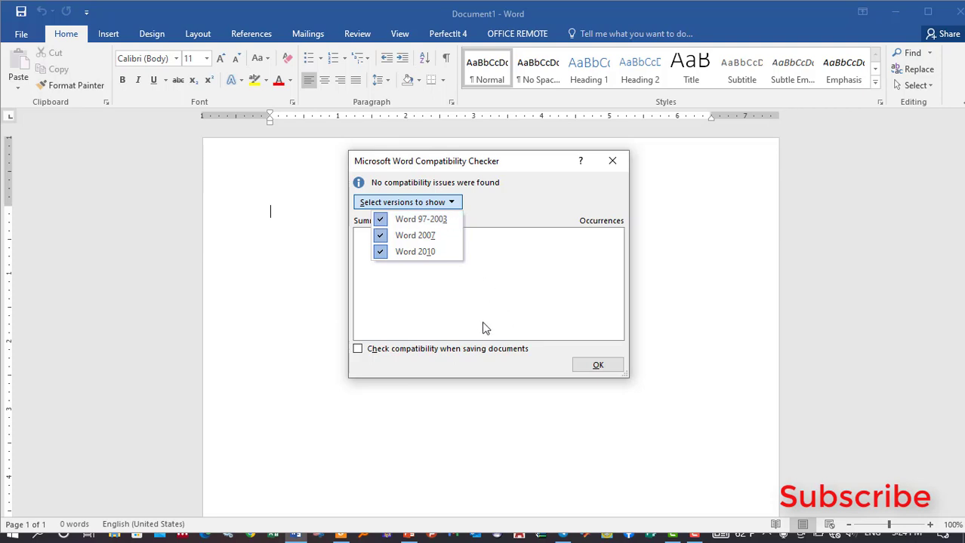
click(357, 351)
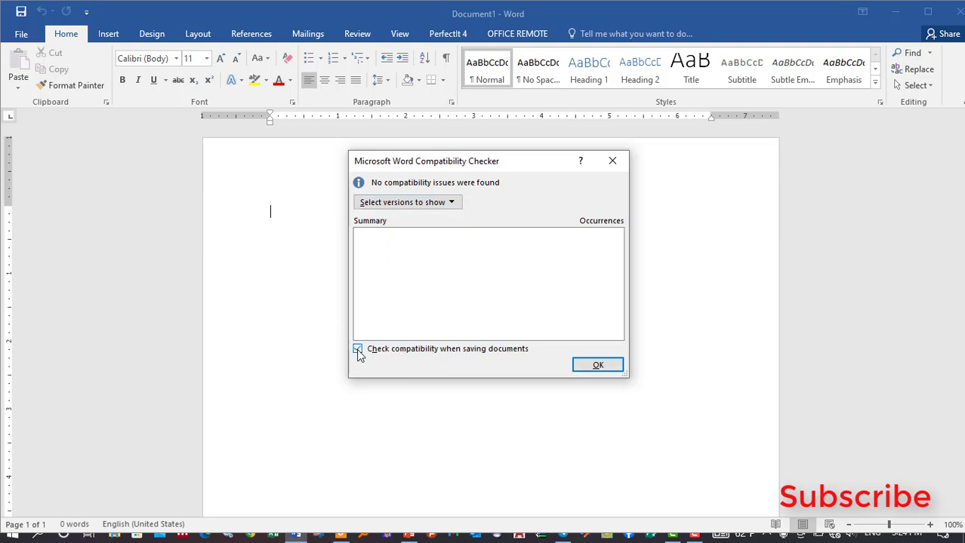
click(358, 349)
click(612, 161)
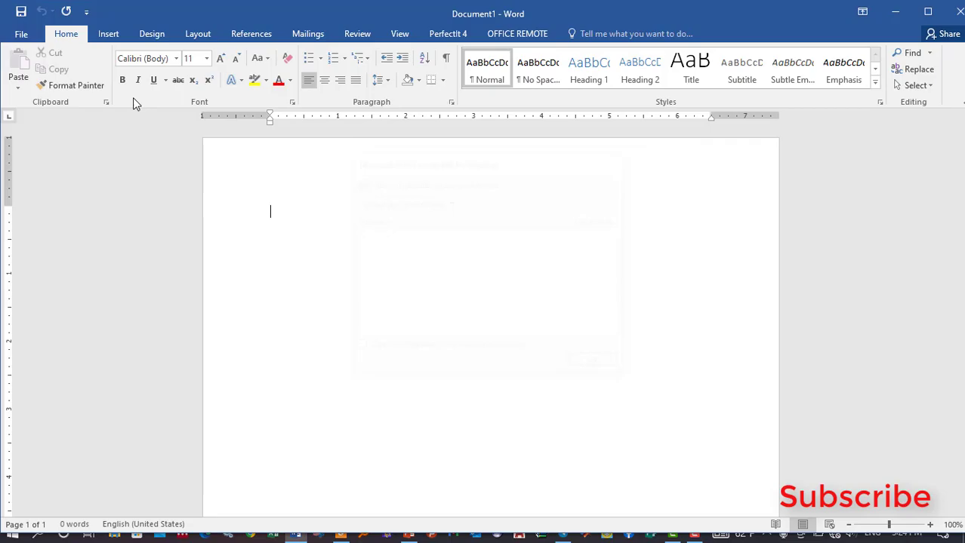
Return to the File Info page and view the Manage Document options.
click(14, 34)
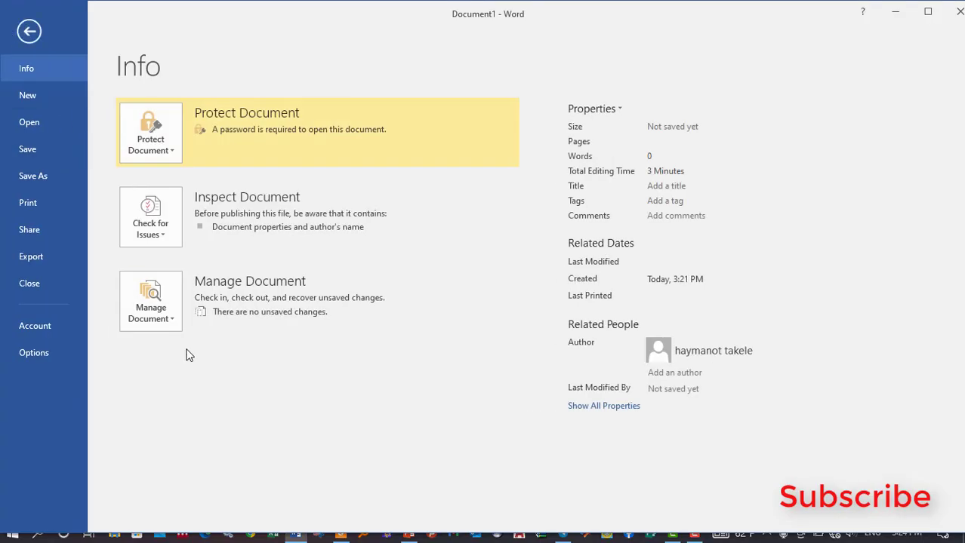
click(174, 323)
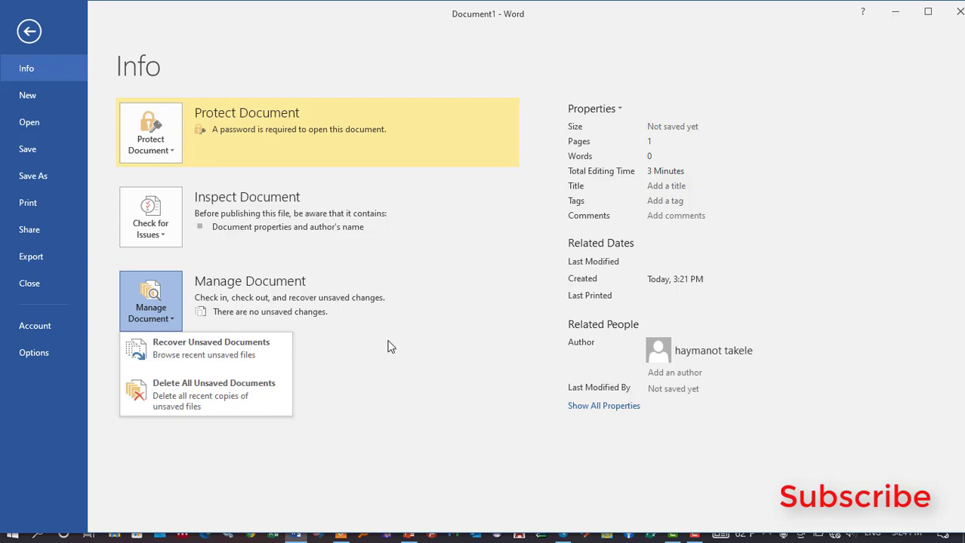
click(22, 98)
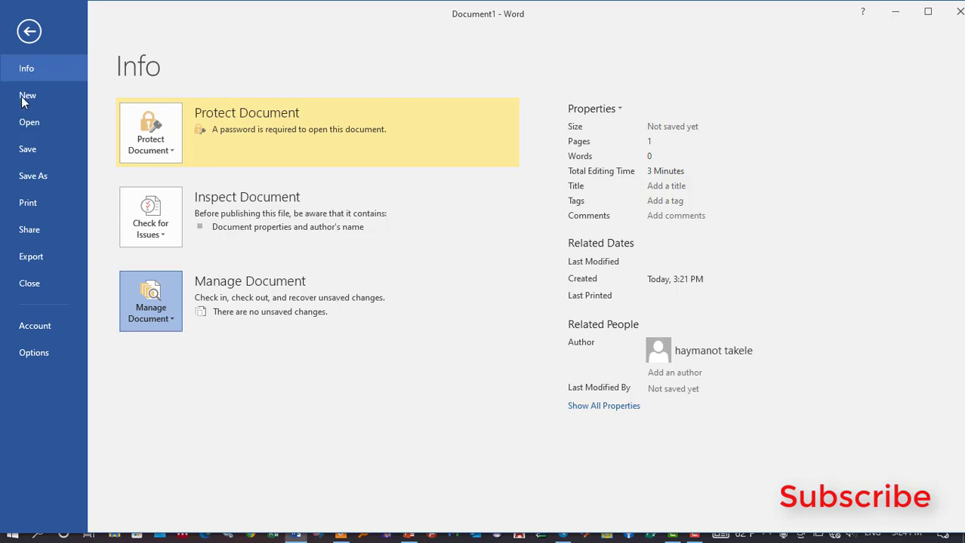
click(23, 100)
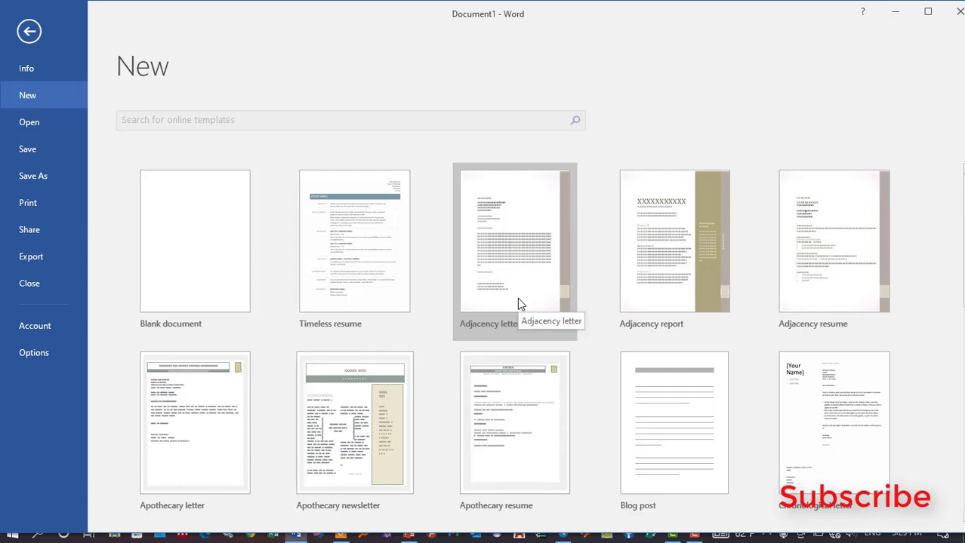
scroll(517, 304, down, 3)
scroll(517, 304, down, 2)
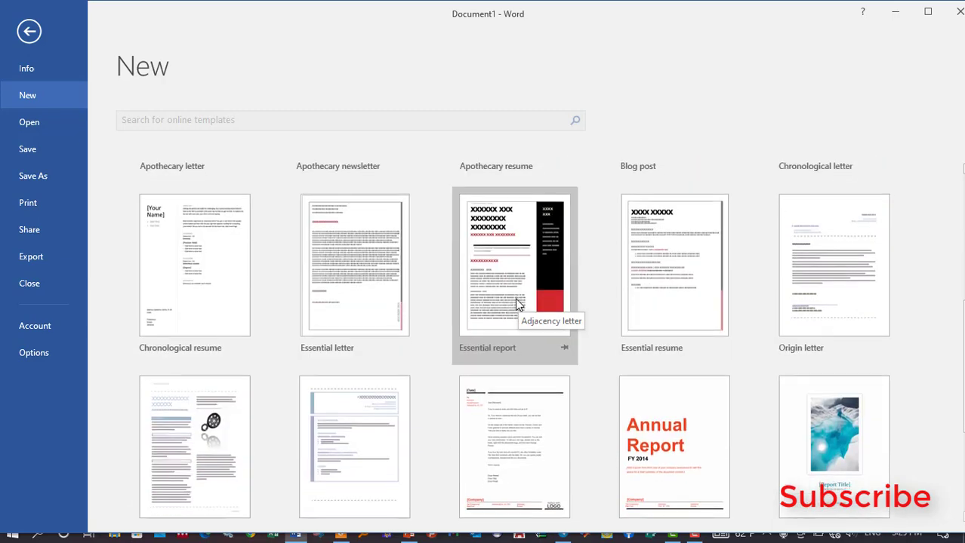
scroll(517, 305, down, 2)
scroll(517, 304, down, 1)
scroll(517, 304, up, 1)
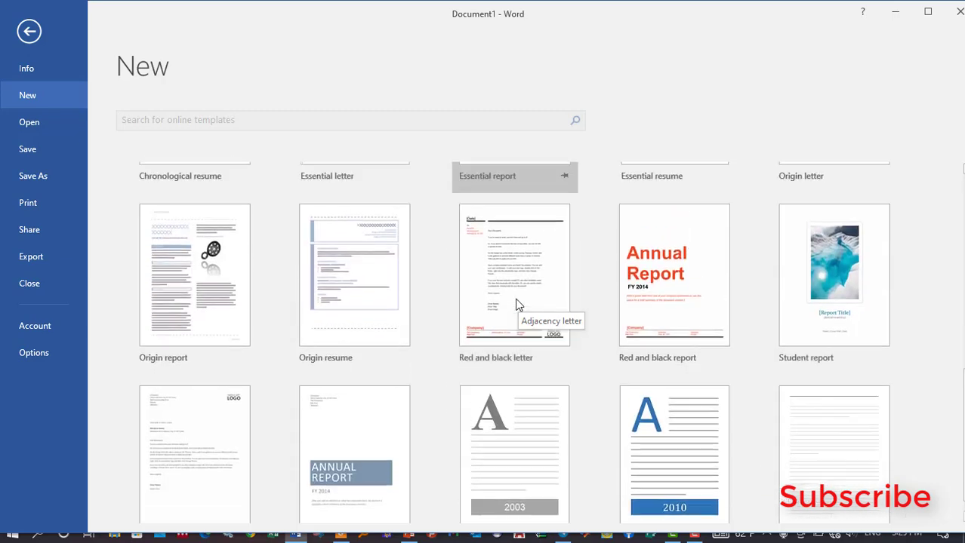
scroll(517, 304, up, 10)
scroll(564, 368, down, 3)
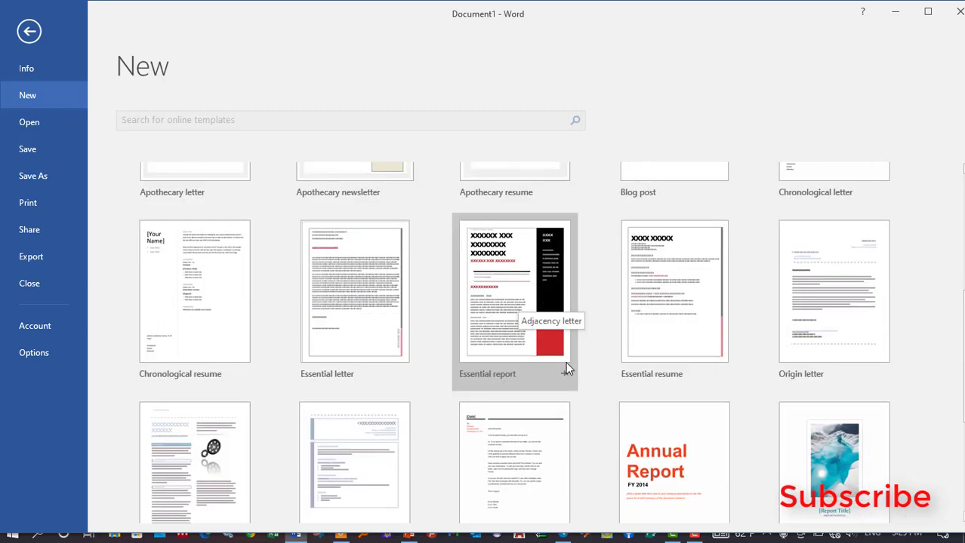
scroll(680, 404, down, 1)
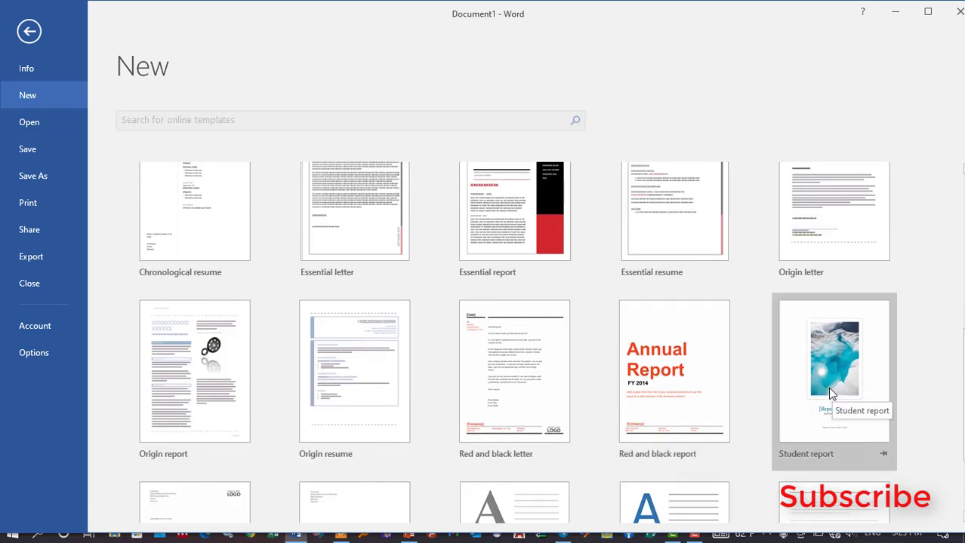
scroll(827, 388, down, 3)
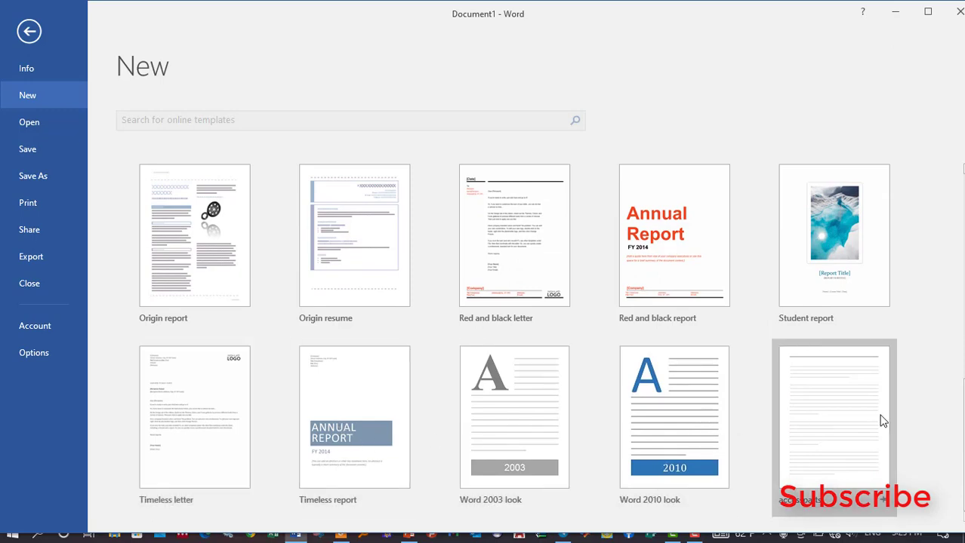
scroll(418, 331, up, 10)
scroll(421, 337, up, 3)
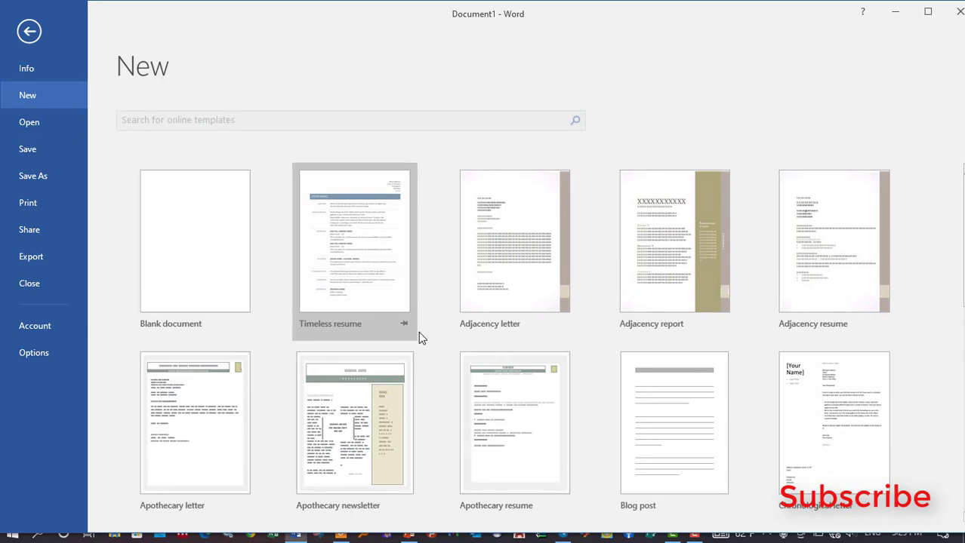
scroll(603, 348, down, 3)
scroll(603, 348, down, 3)
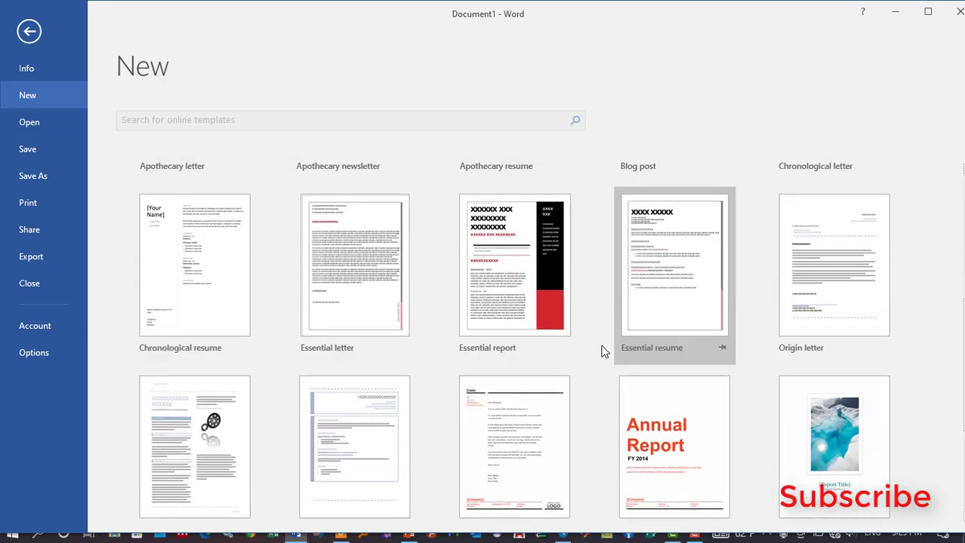
scroll(608, 377, down, 3)
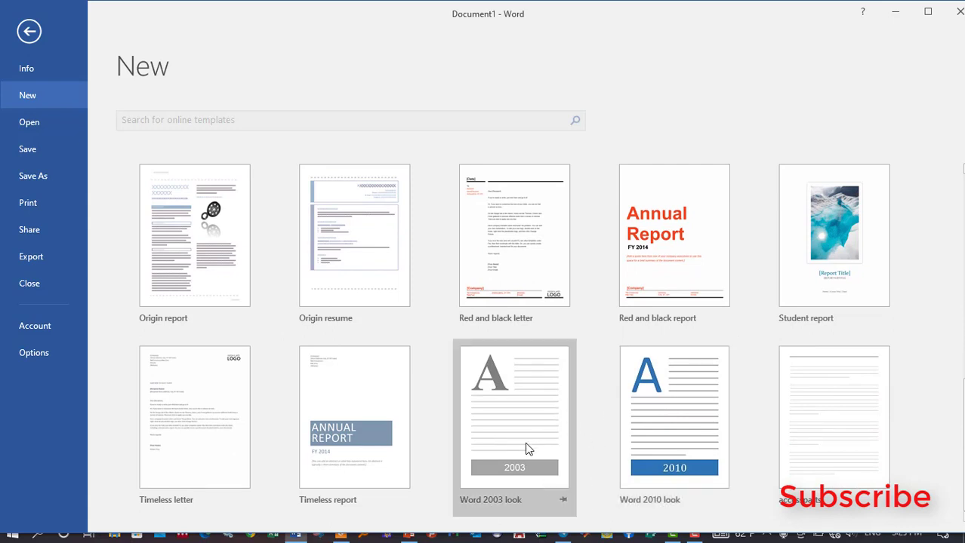
Create a new document from the Student report template and look through it.
click(838, 240)
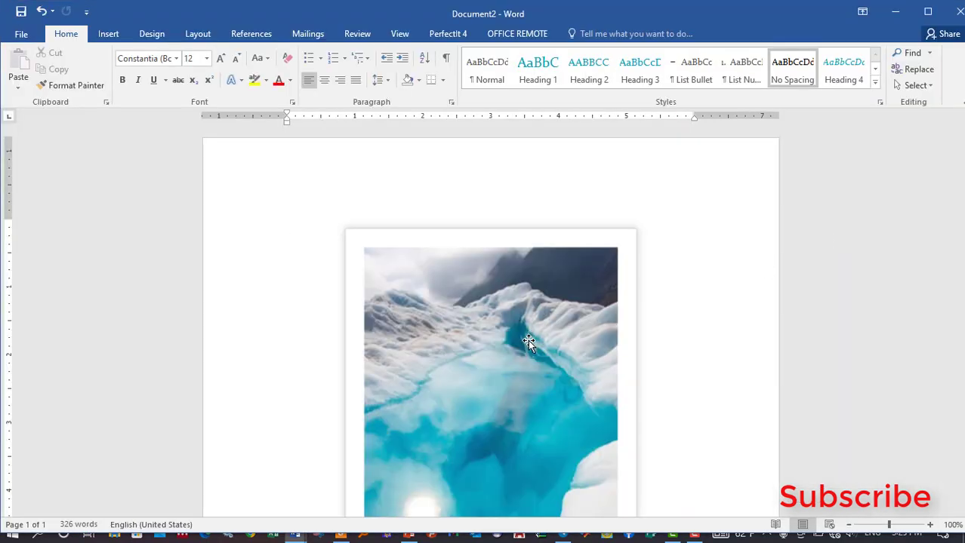
scroll(528, 341, down, 5)
scroll(527, 343, down, 4)
scroll(528, 346, down, 4)
scroll(529, 344, down, 5)
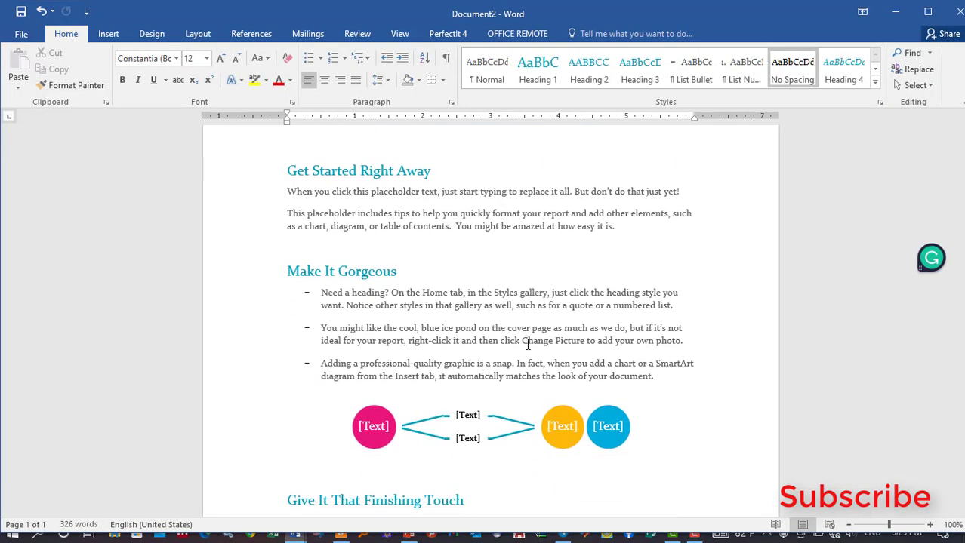
scroll(532, 339, up, 5)
scroll(532, 339, up, 10)
scroll(530, 346, down, 6)
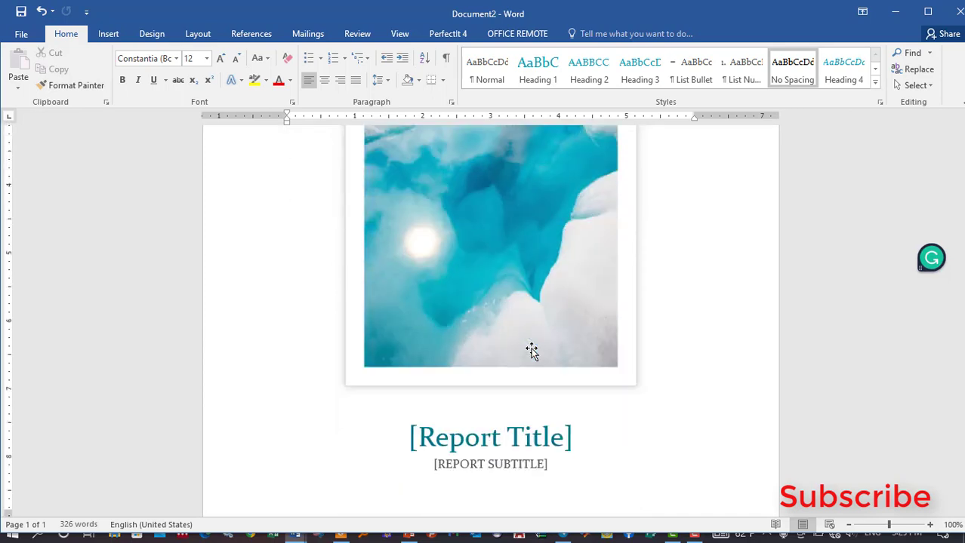
scroll(530, 351, down, 1)
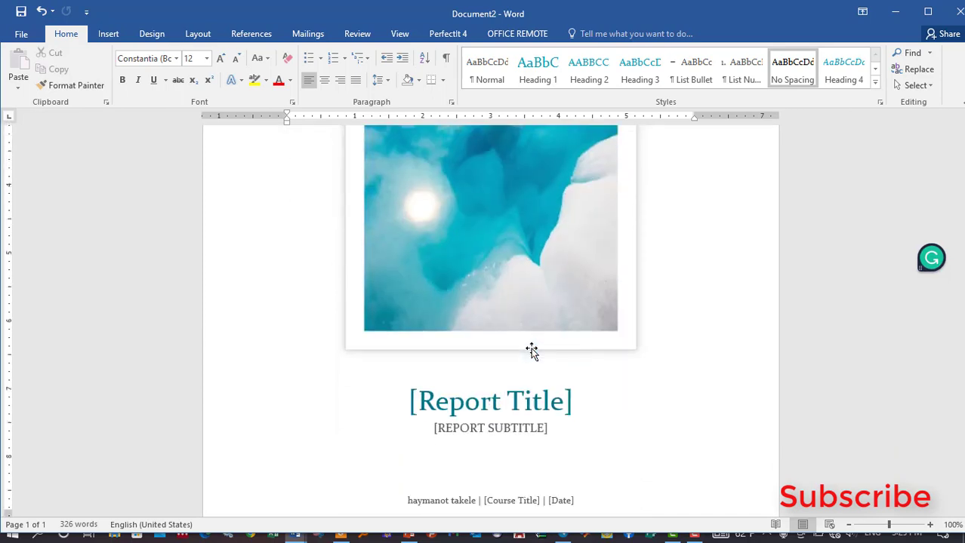
Title the cover page 'Documentation by microsoft word'.
click(492, 403)
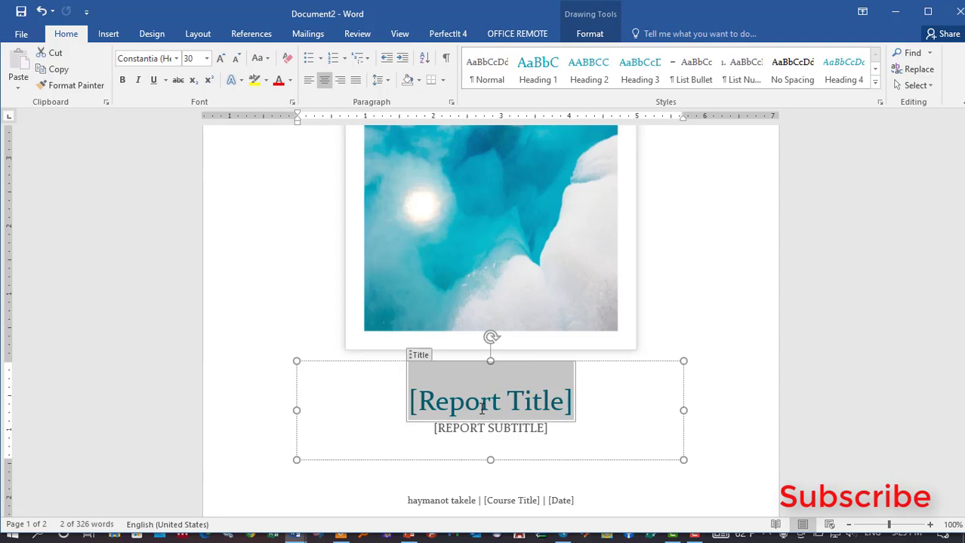
text(Documenta)
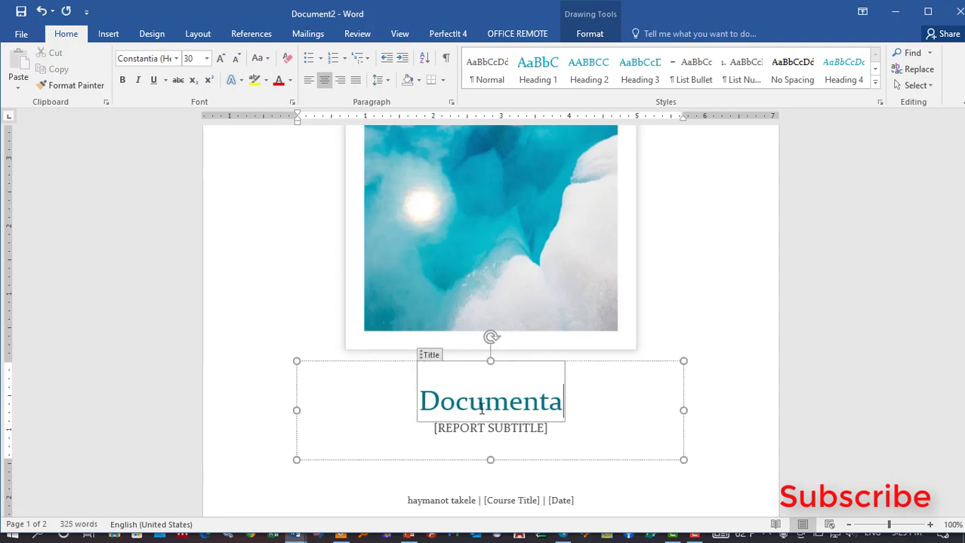
text(tion b)
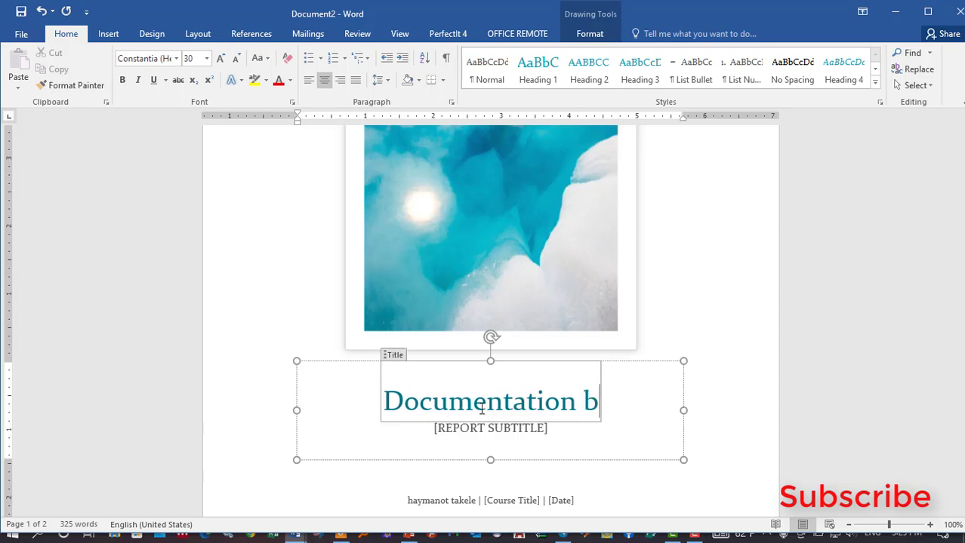
text(t)
key(BackSpace)
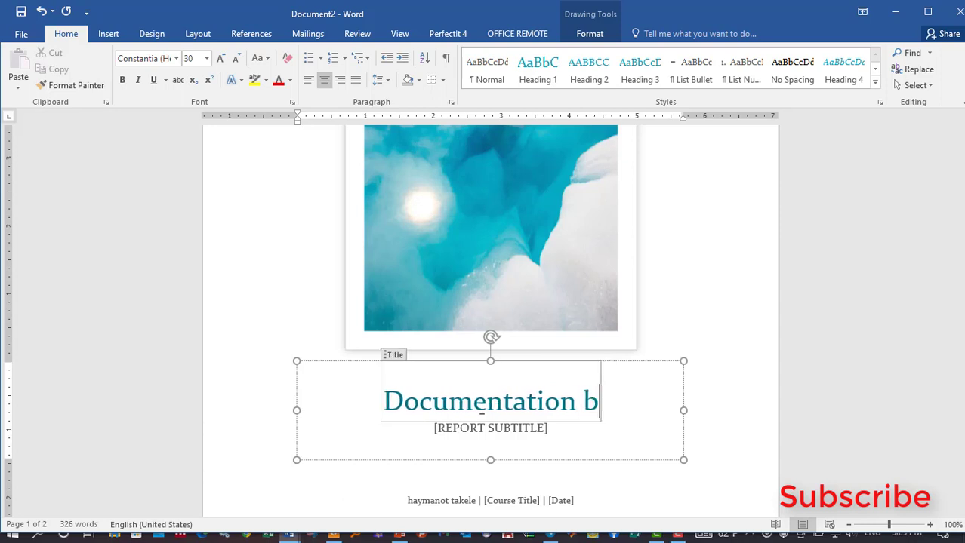
text(y mic)
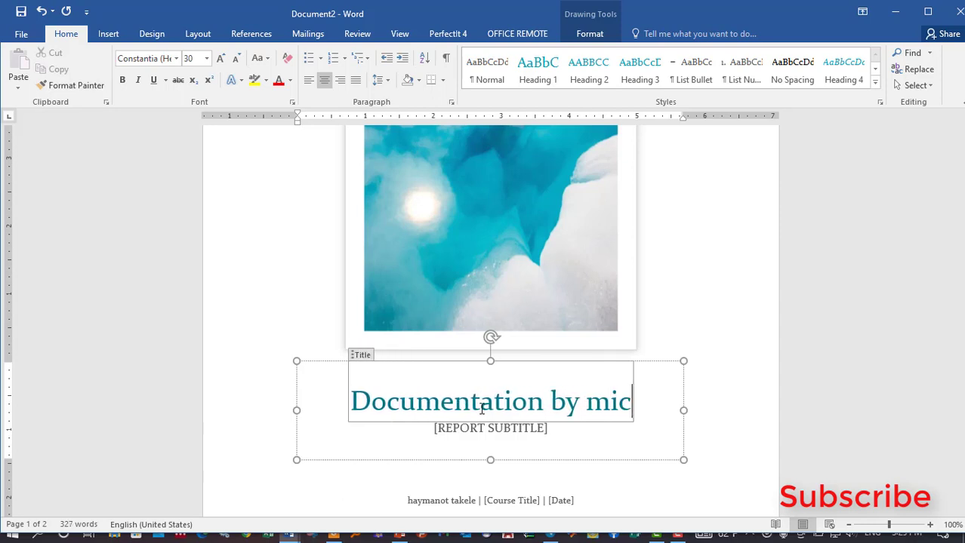
text(rosoft)
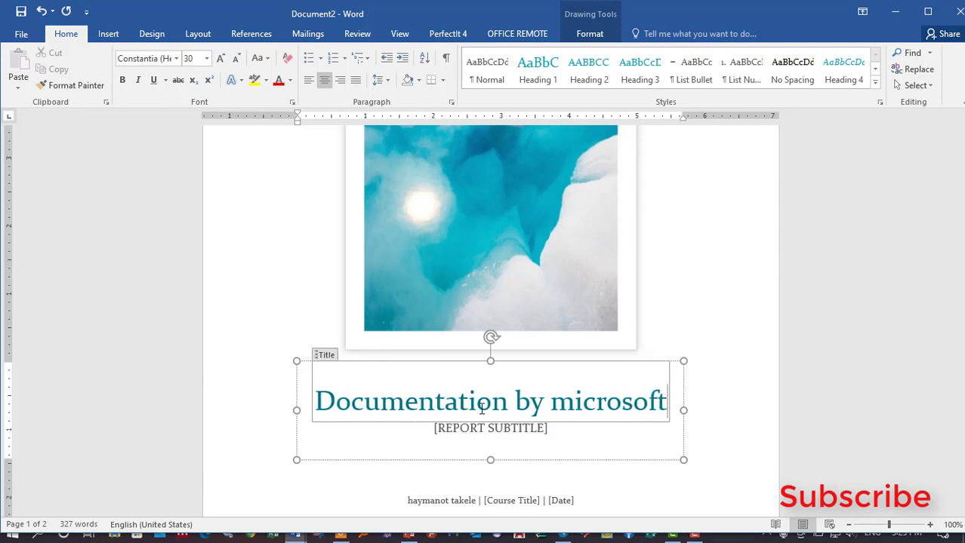
text( word)
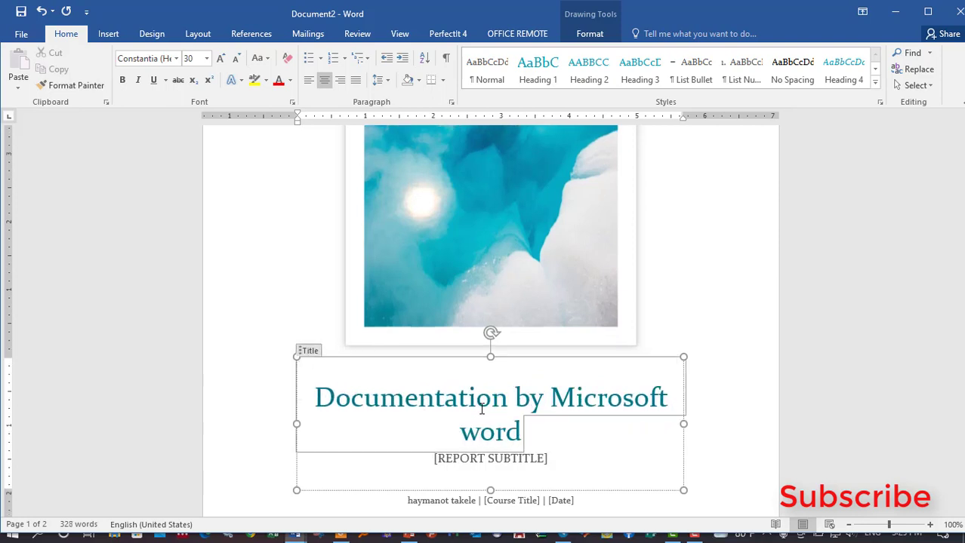
click(477, 461)
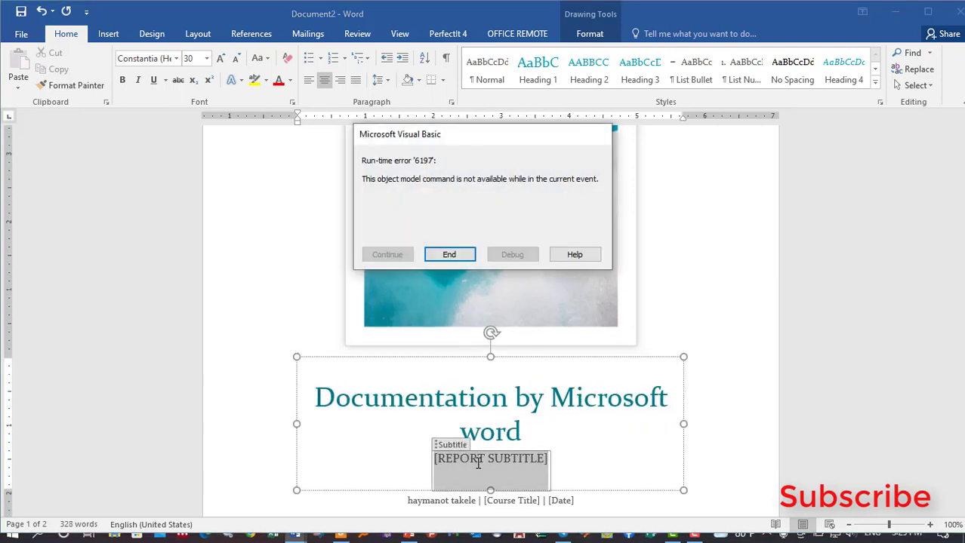
Dismiss the Visual Basic run-time error and enter INTRODUCTION as the cover subtitle.
click(448, 254)
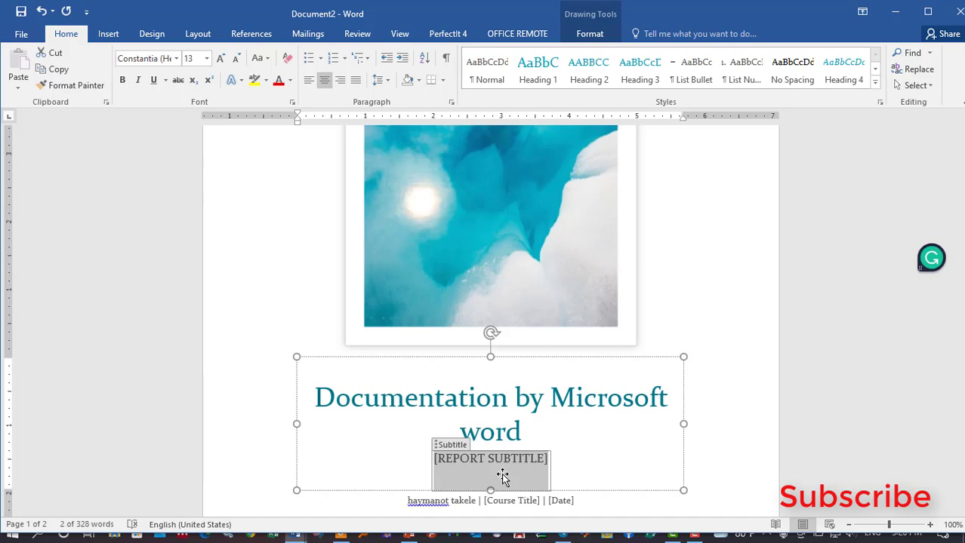
text(INT)
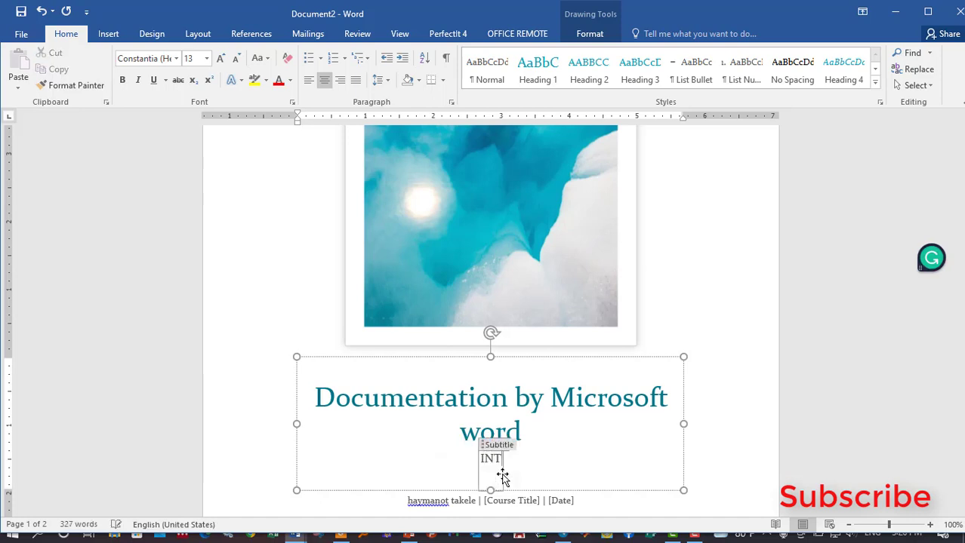
text(RODUCTIO)
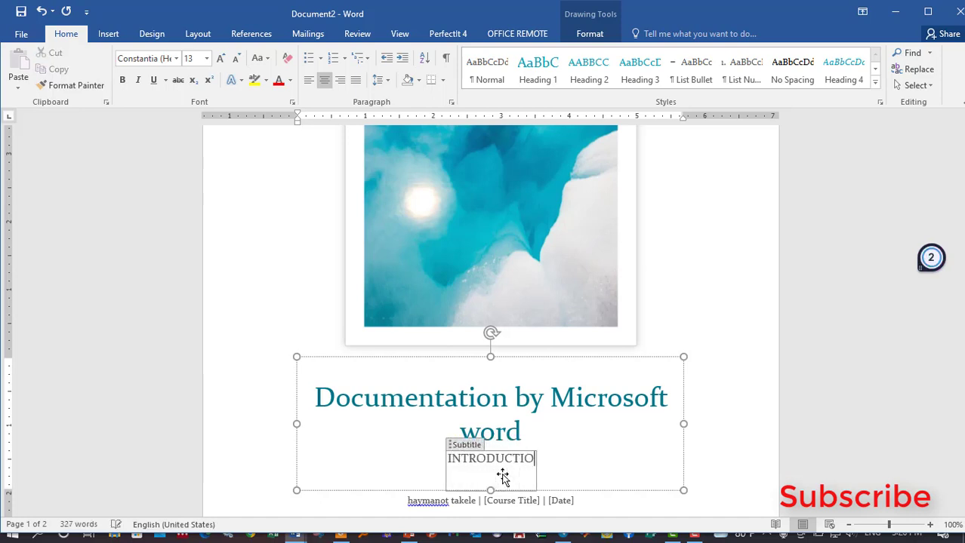
text(N)
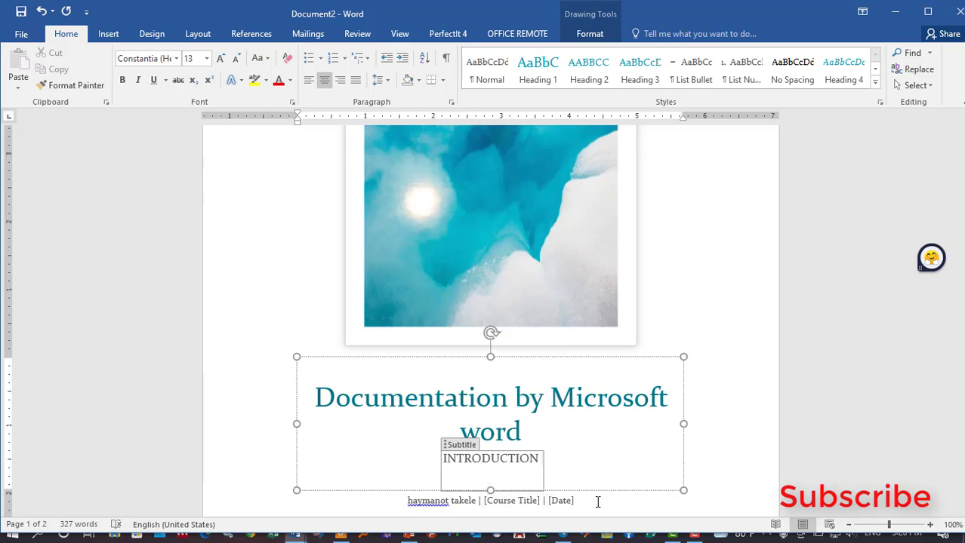
click(594, 503)
Set the cover's course field to Microsoft Office and its date to today.
click(519, 503)
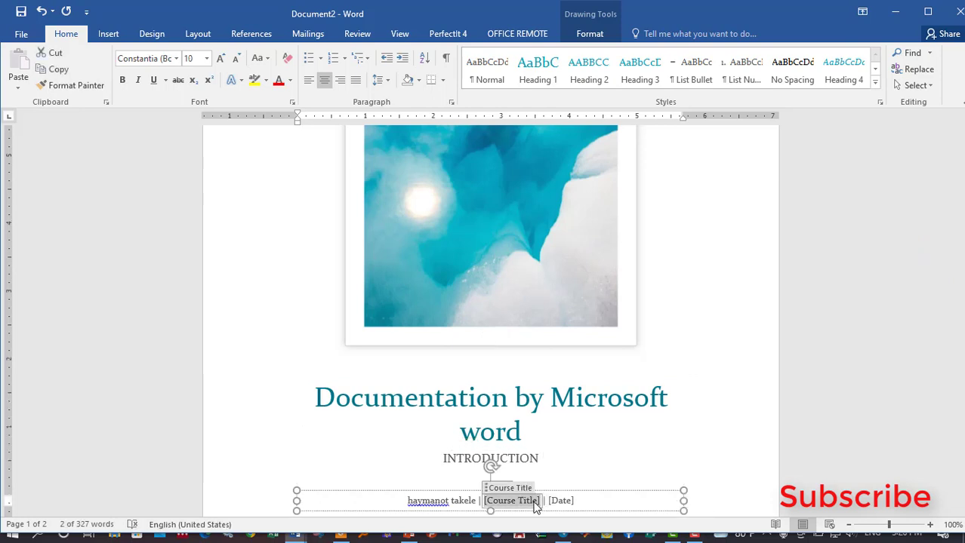
text(Micr)
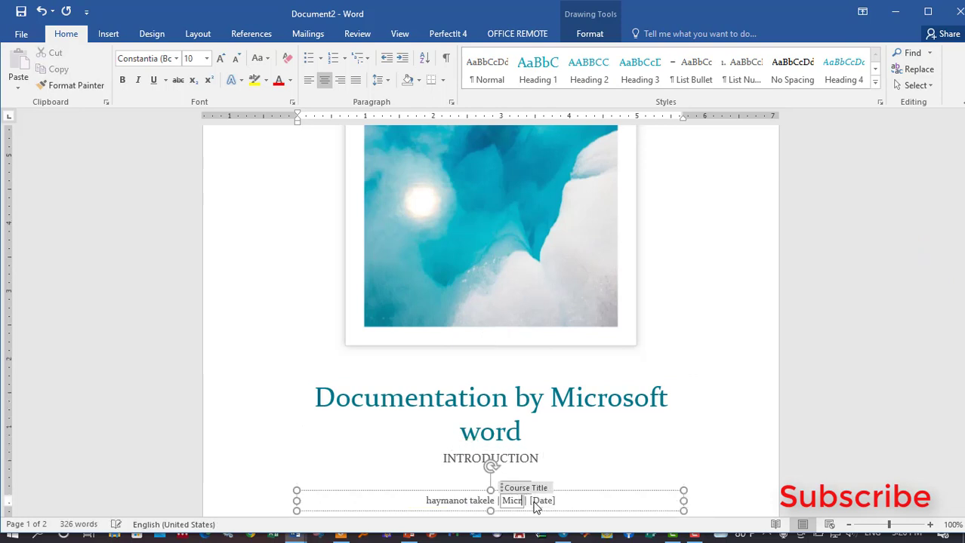
text(osoft)
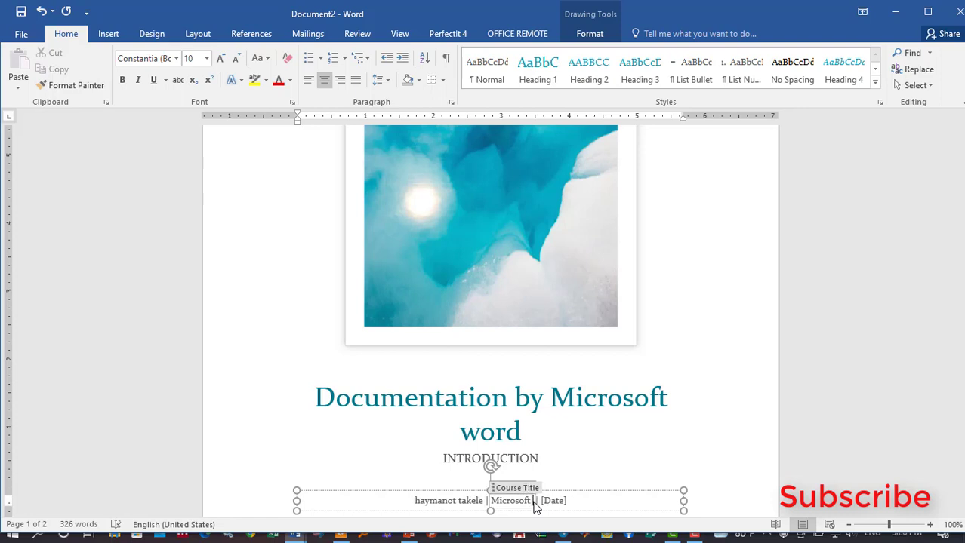
text( Office)
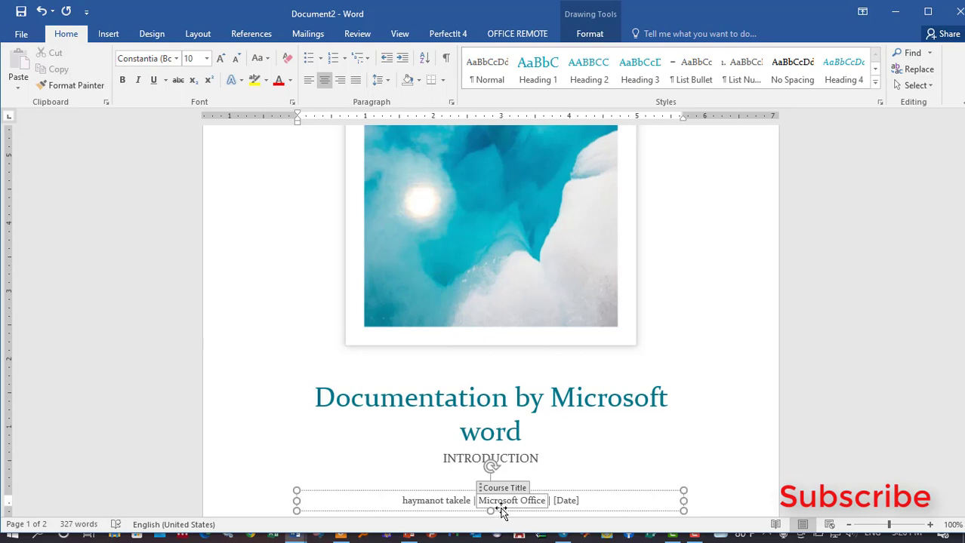
click(567, 502)
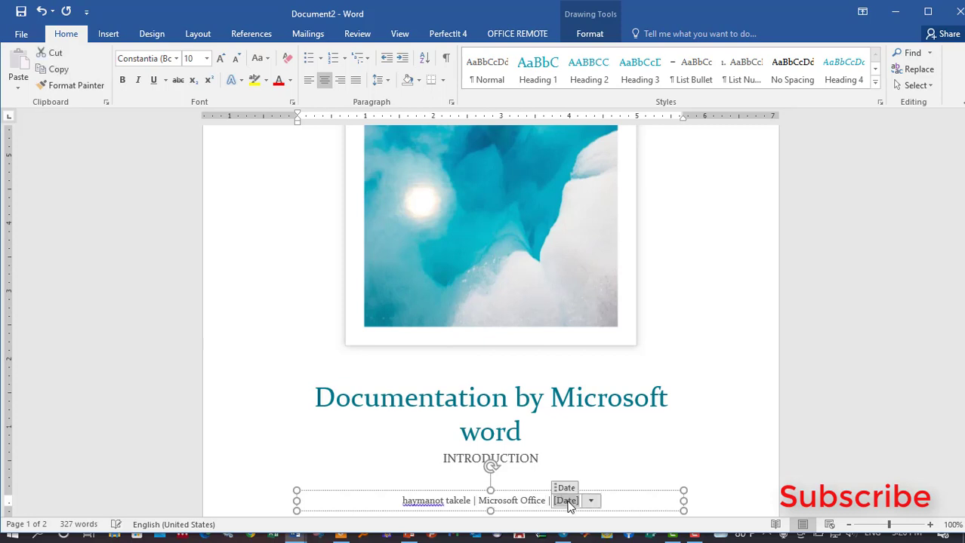
click(591, 502)
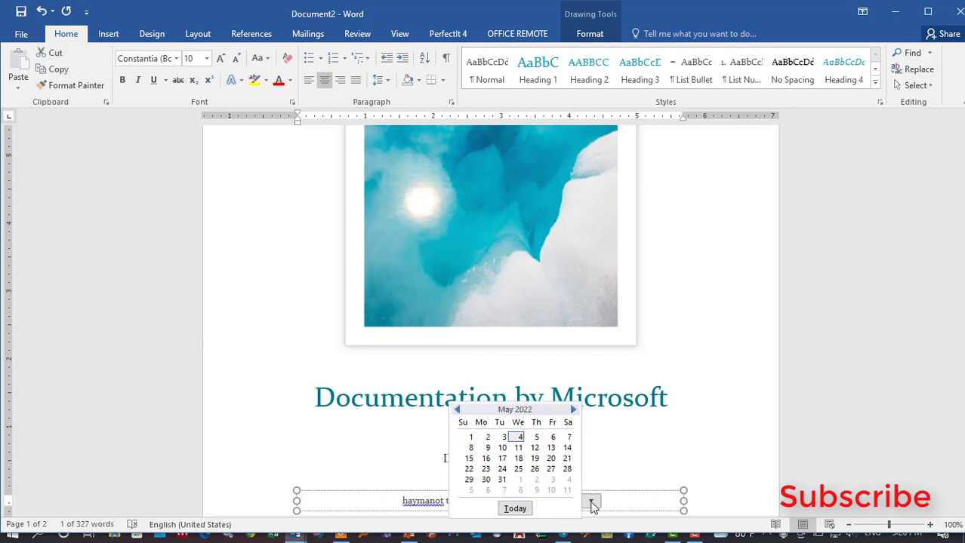
key(Escape)
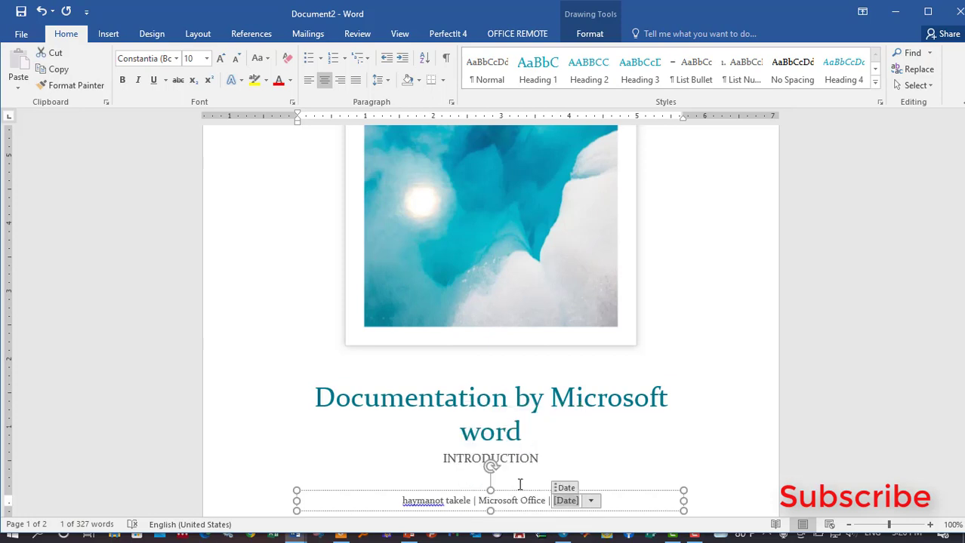
click(602, 501)
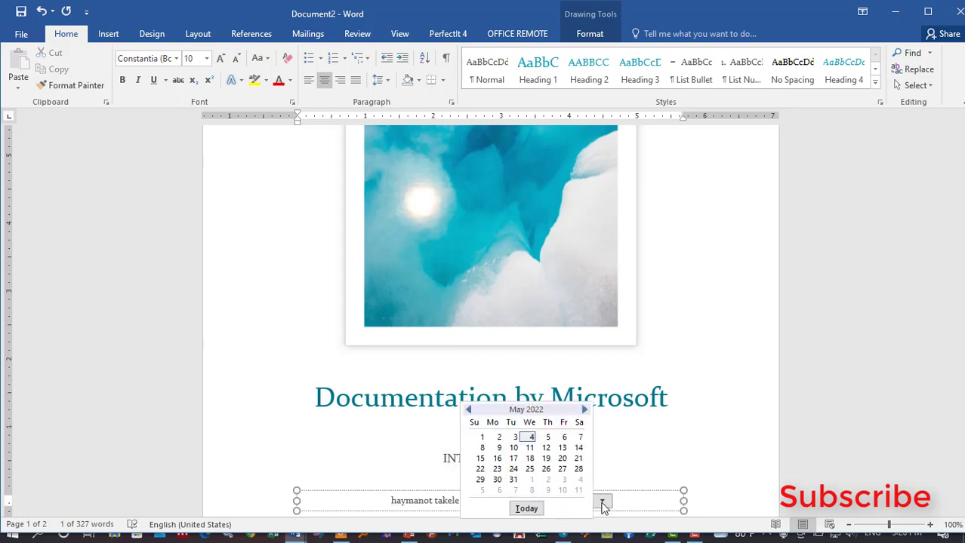
click(540, 511)
double_click(652, 465)
scroll(657, 407, up, 5)
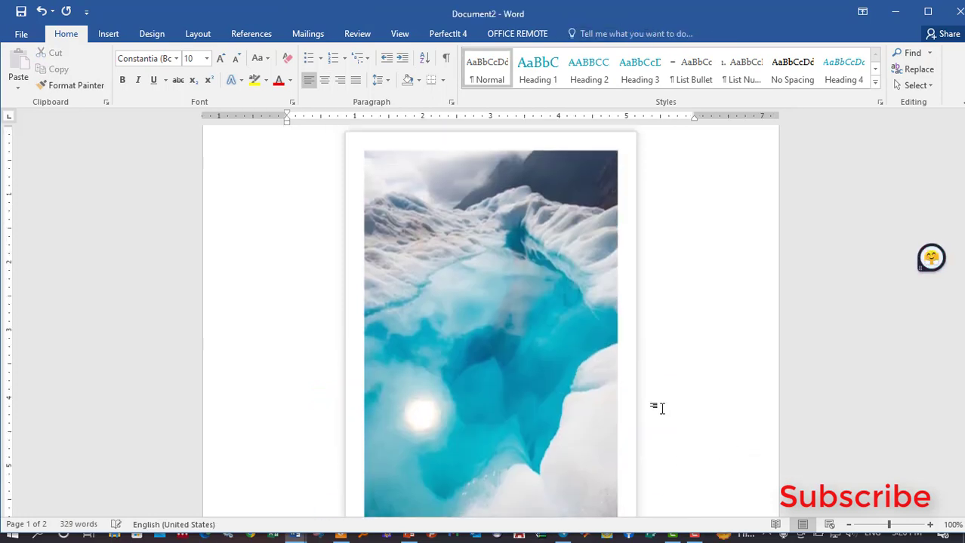
scroll(657, 407, down, 5)
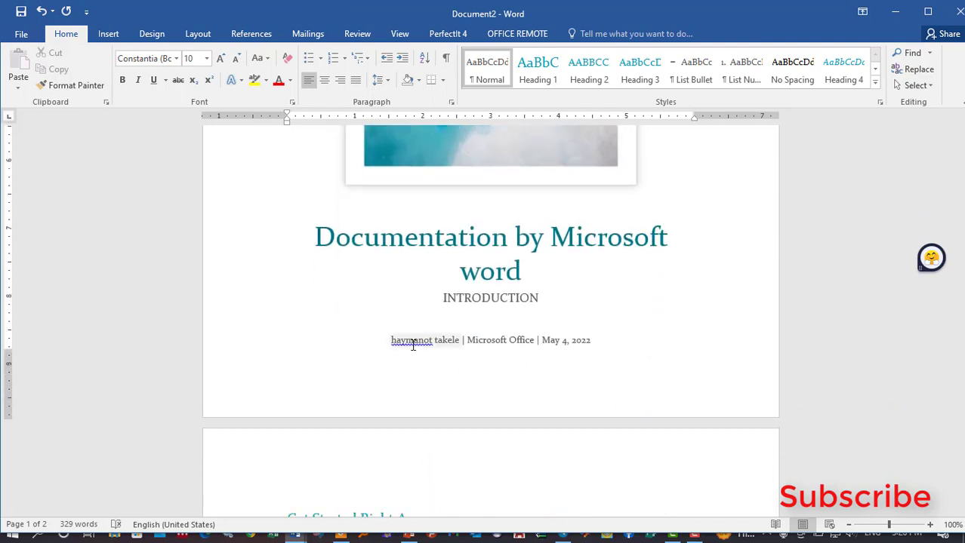
click(413, 345)
click(406, 328)
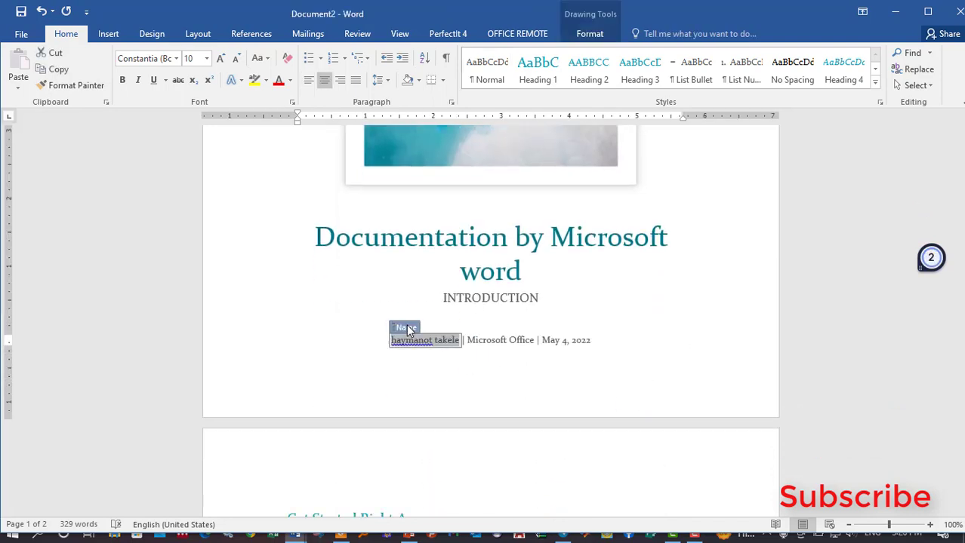
click(416, 344)
click(445, 396)
scroll(446, 394, down, 5)
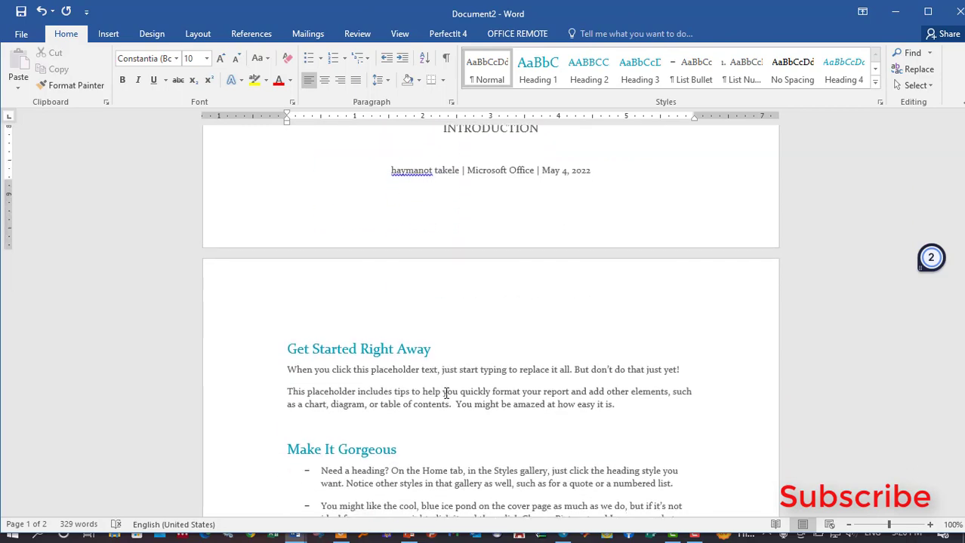
scroll(440, 411, down, 3)
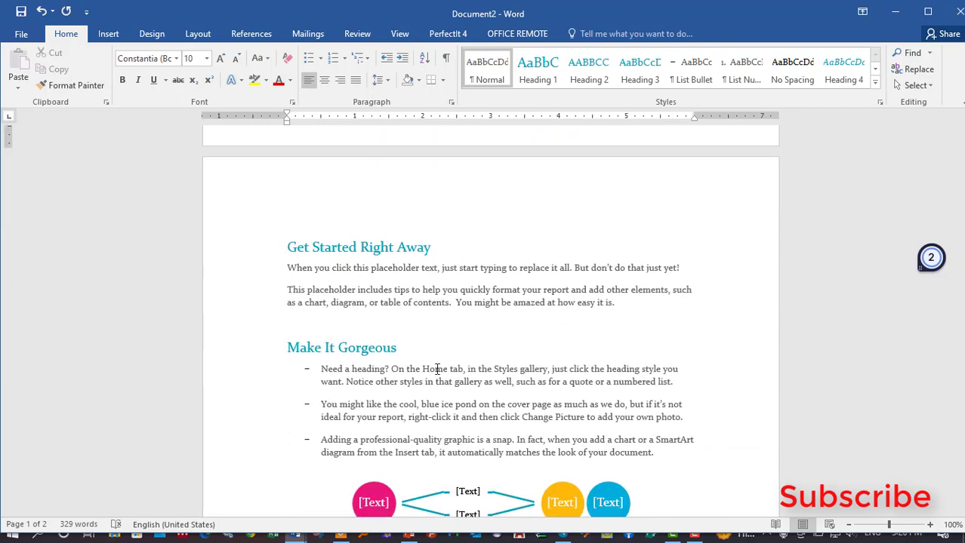
scroll(437, 369, down, 5)
scroll(437, 369, down, 3)
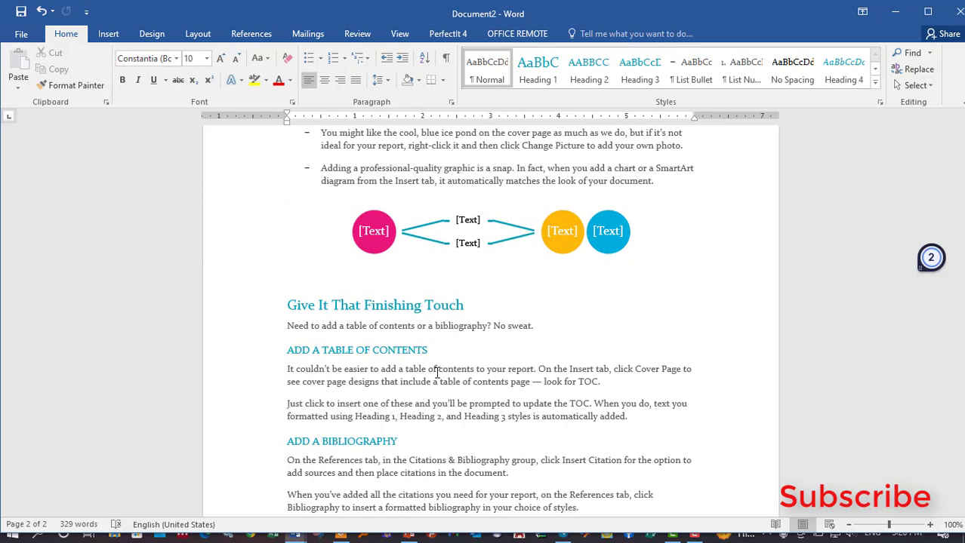
scroll(417, 389, down, 1)
scroll(420, 396, down, 3)
scroll(422, 405, up, 5)
scroll(422, 407, up, 15)
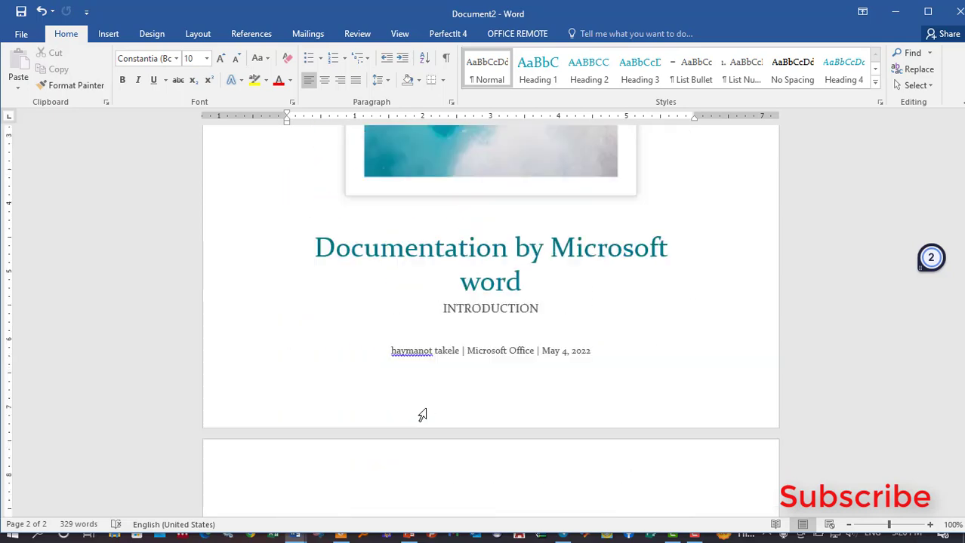
scroll(425, 408, up, 10)
scroll(424, 410, up, 2)
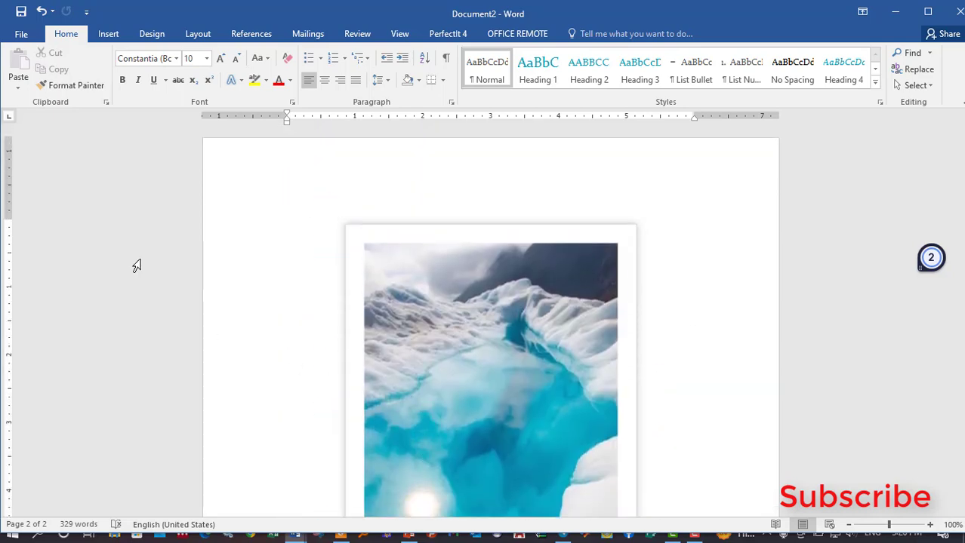
Review the recent files list, then bring up Save As with its recent This PC folders.
click(19, 35)
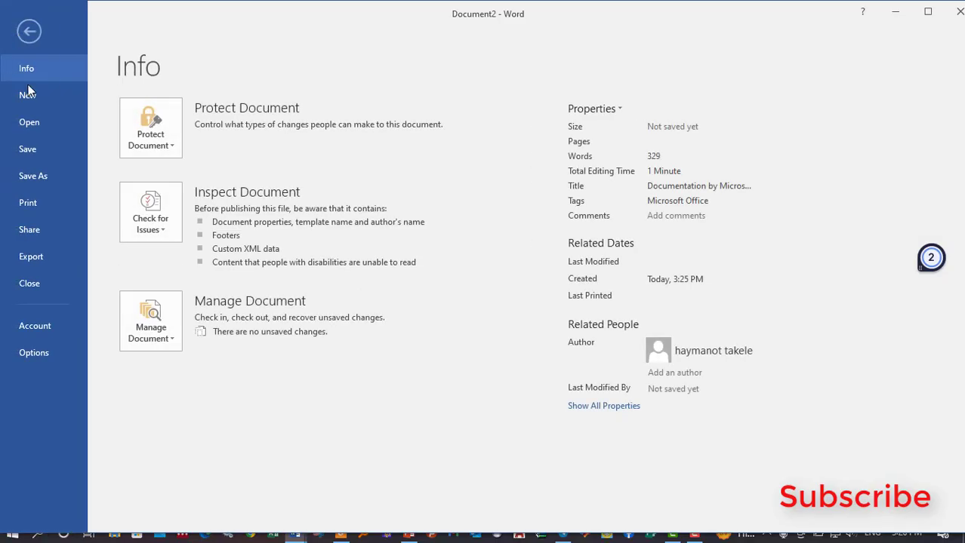
click(36, 128)
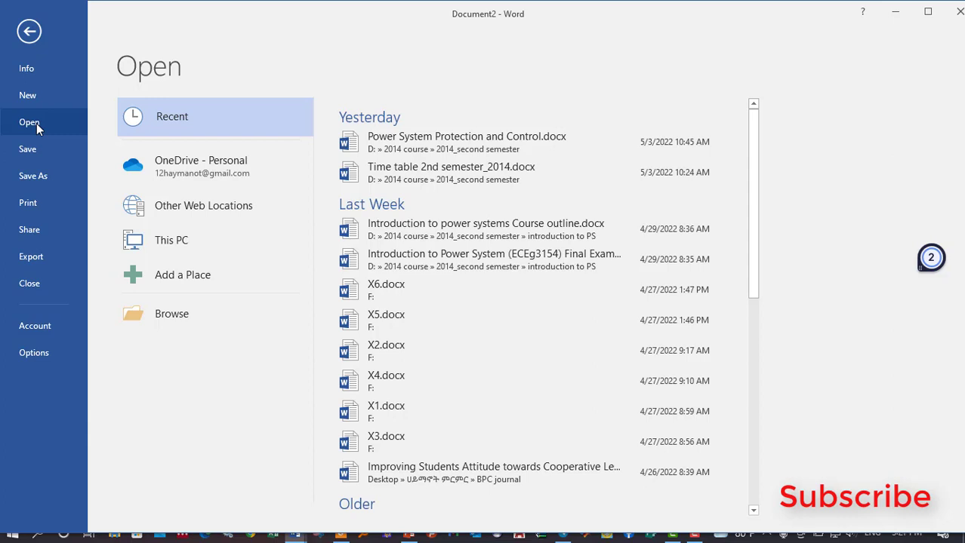
scroll(637, 287, down, 5)
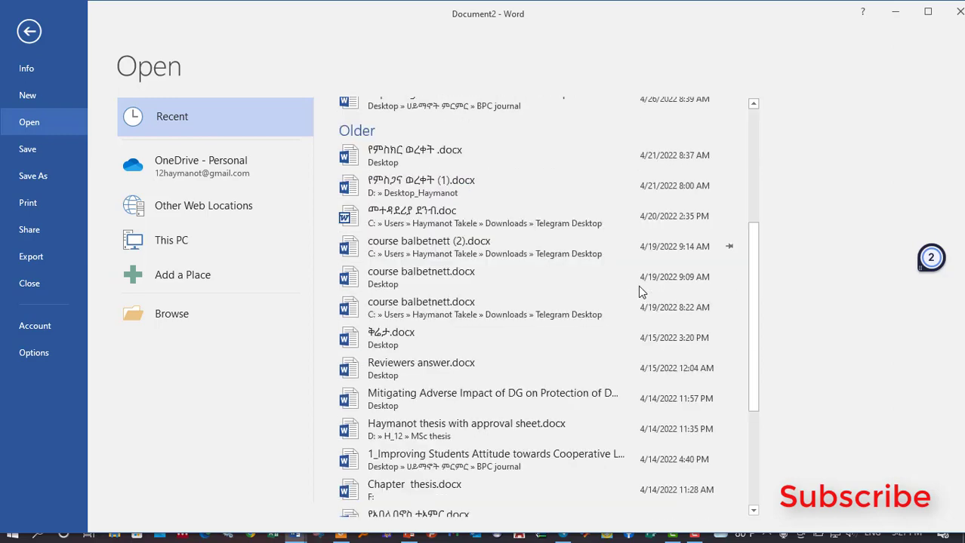
scroll(641, 291, down, 1)
scroll(639, 292, up, 3)
scroll(640, 288, up, 3)
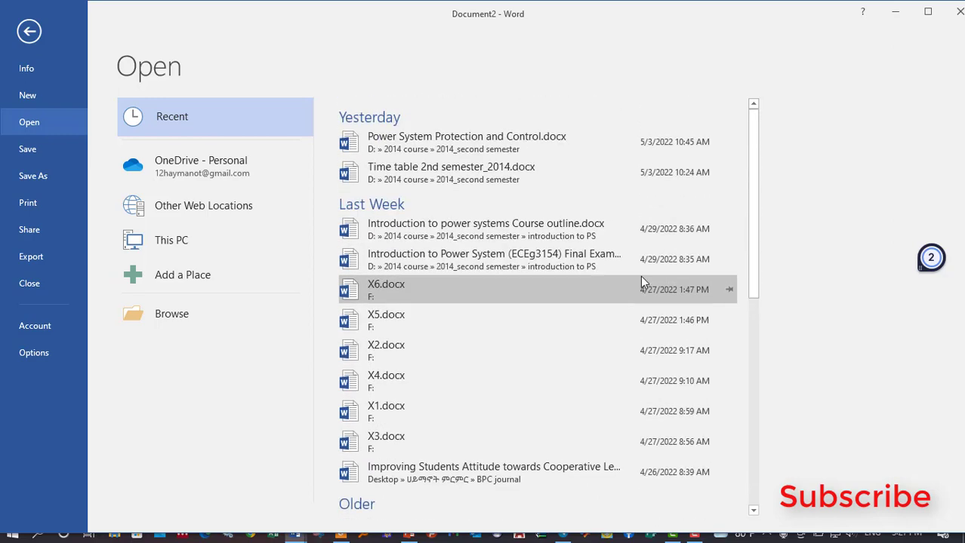
click(28, 148)
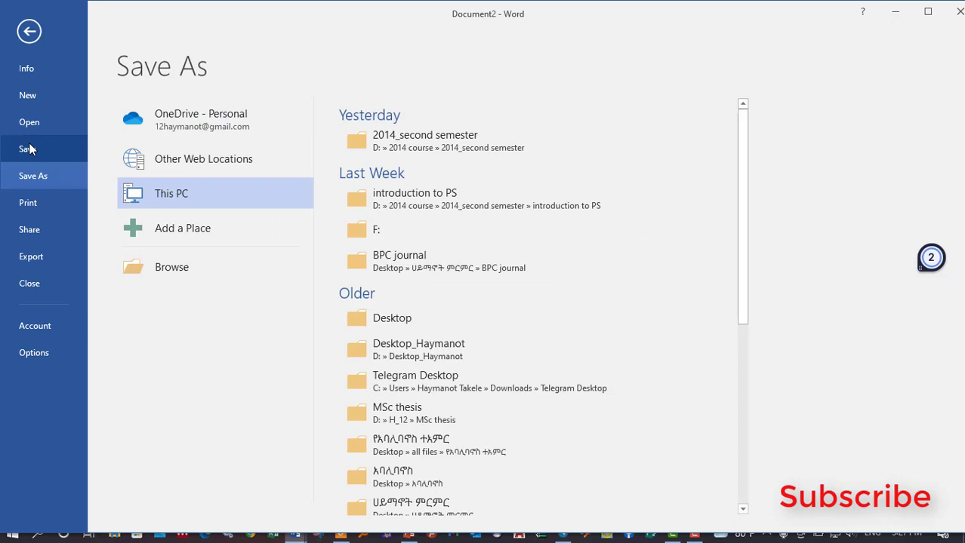
Open the print preview and switch the printer to Brother HL-L5200DW series, cancelling the connection wait.
click(55, 213)
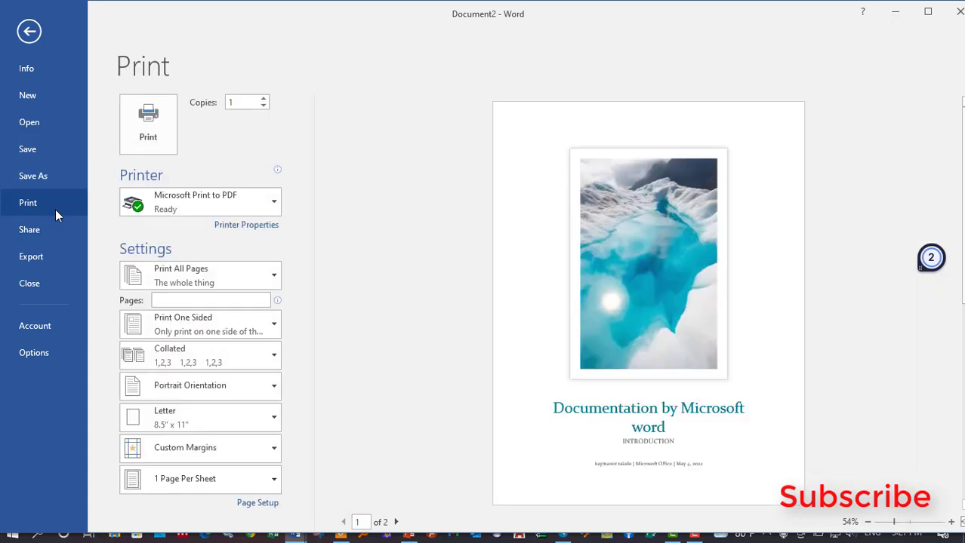
scroll(614, 311, down, 2)
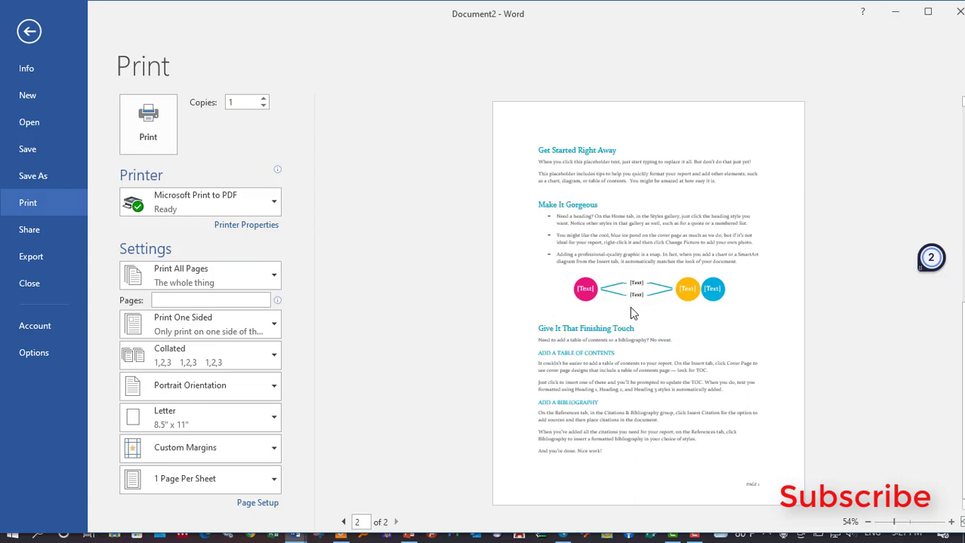
scroll(647, 262, up, 2)
scroll(648, 259, down, 2)
click(275, 211)
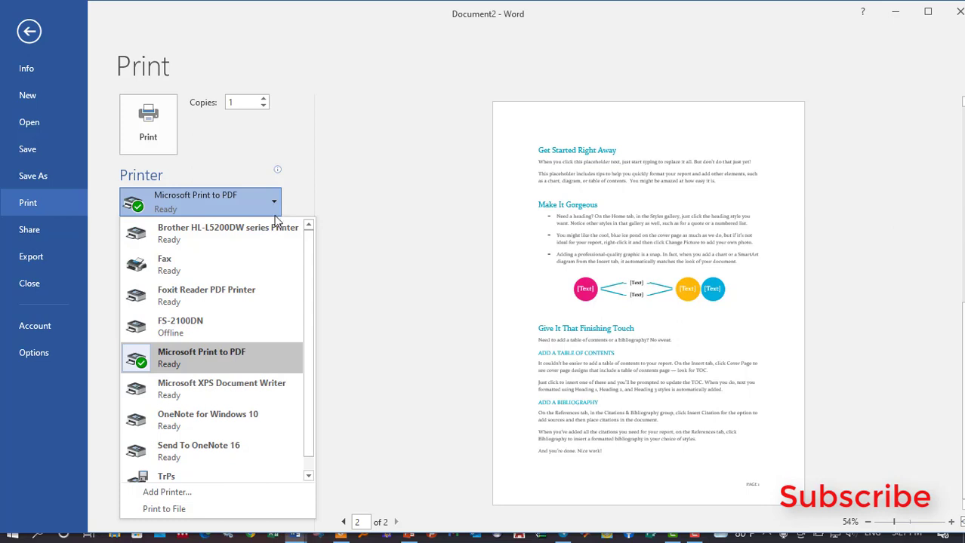
click(195, 229)
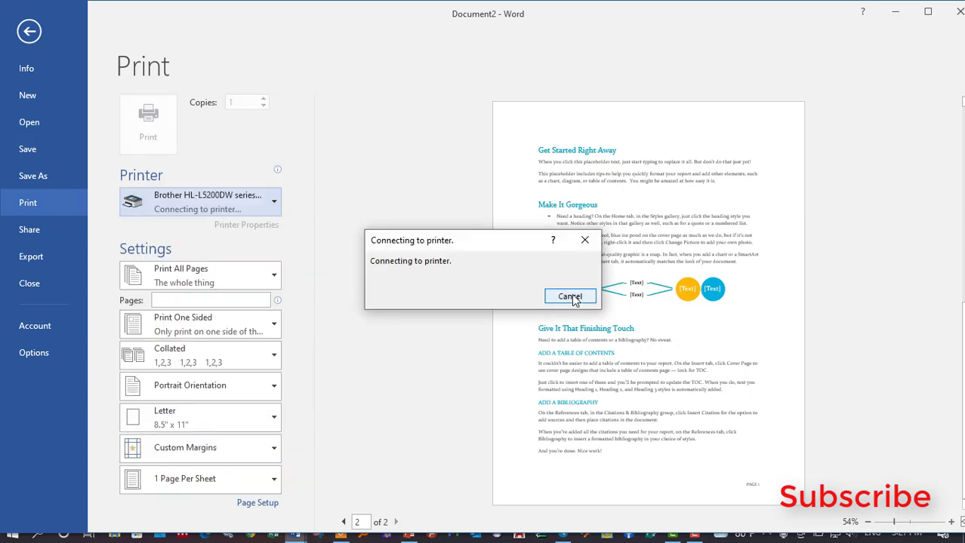
click(571, 296)
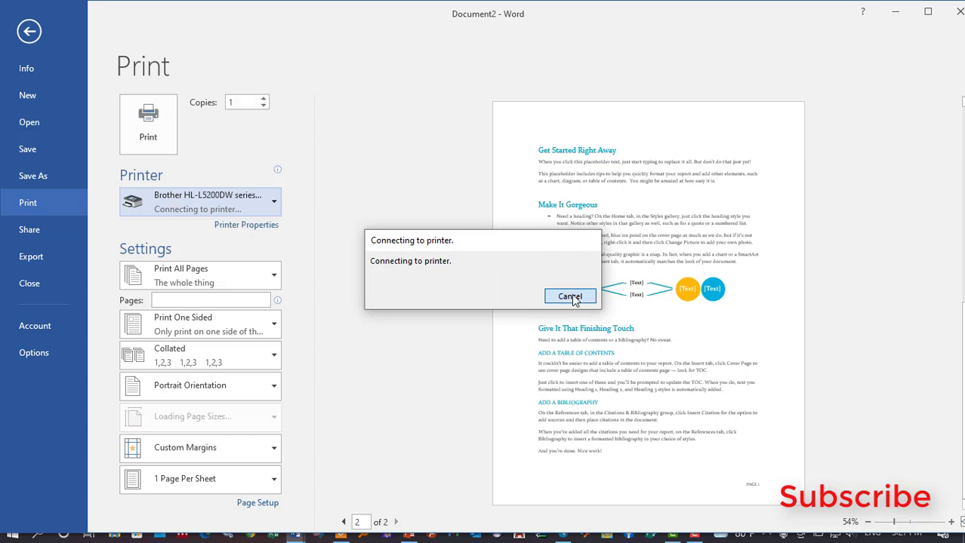
click(274, 283)
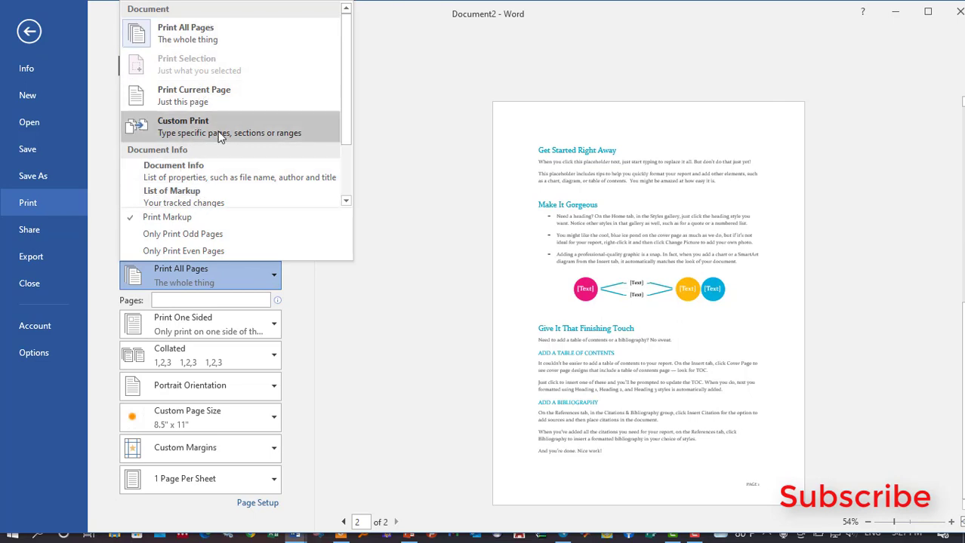
Review the print settings, keeping all pages, one-sided, collated, portrait and 8.5" x 11".
click(298, 280)
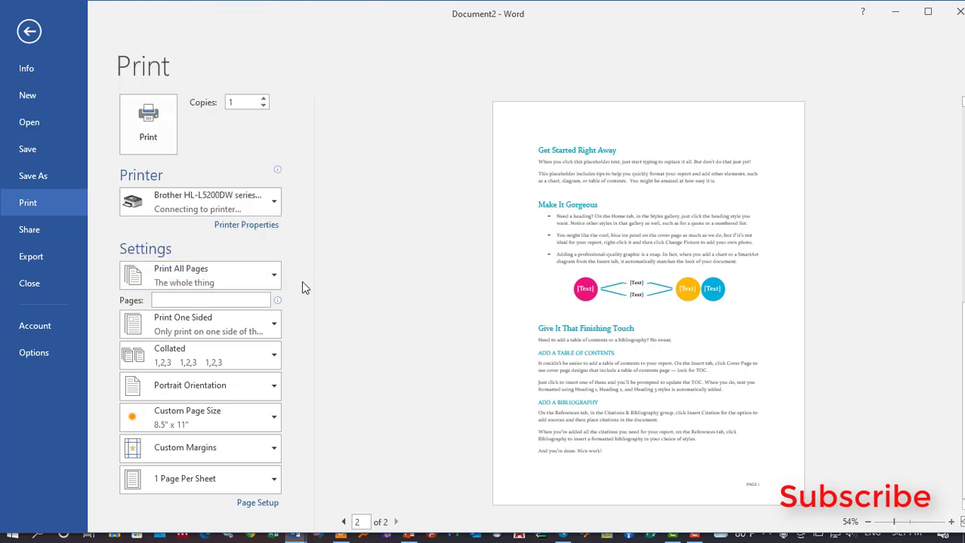
click(268, 329)
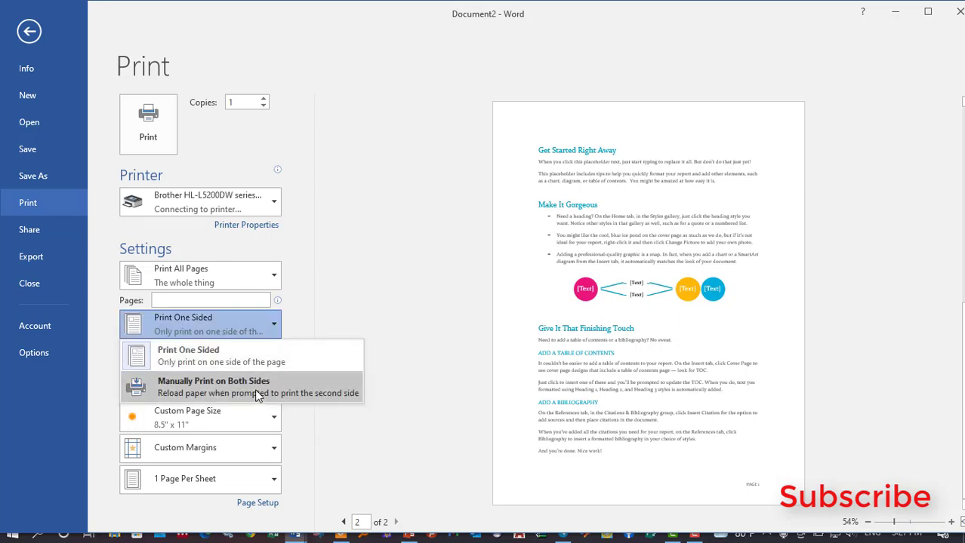
click(341, 309)
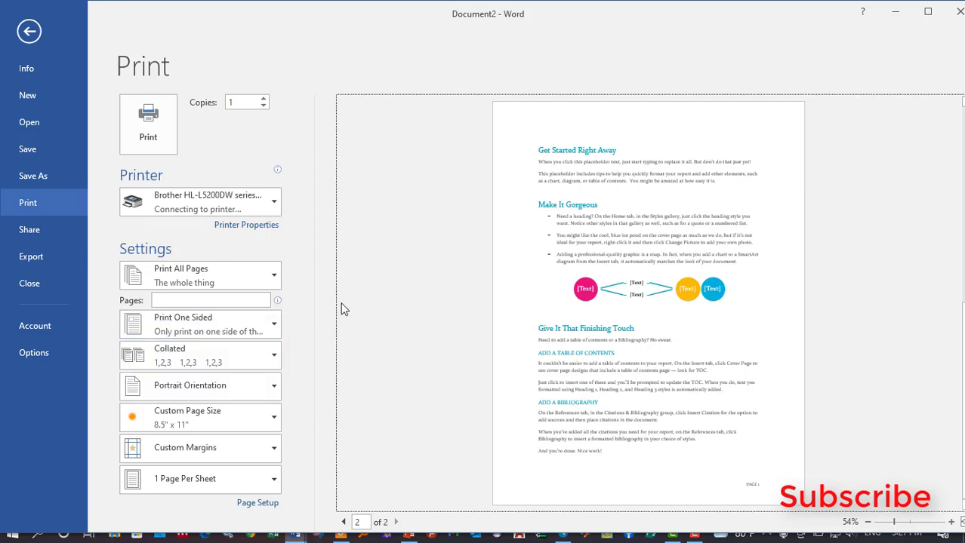
click(272, 359)
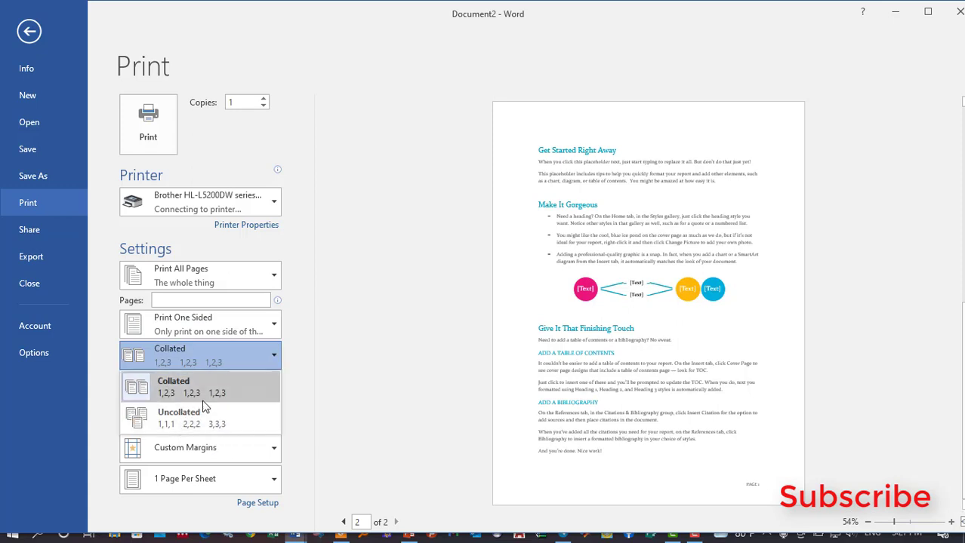
click(274, 360)
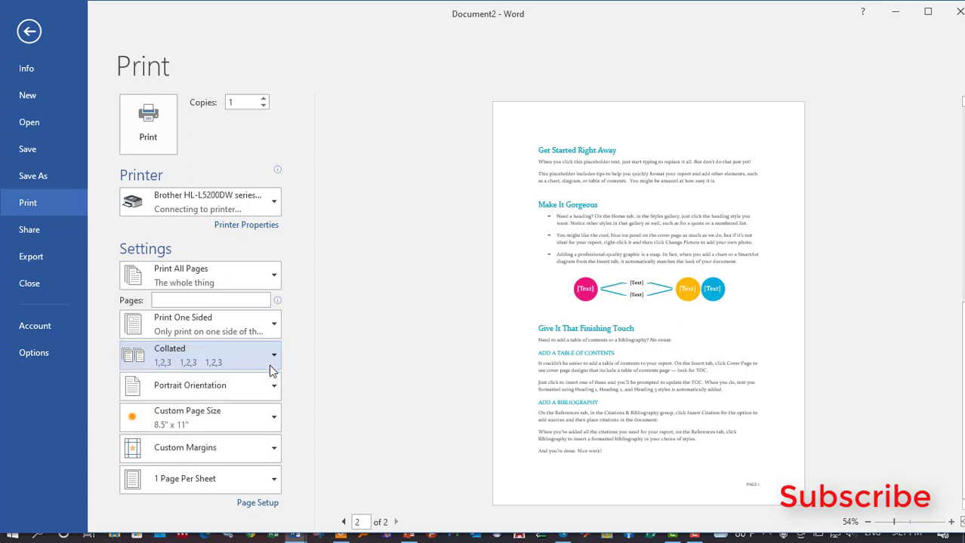
click(274, 388)
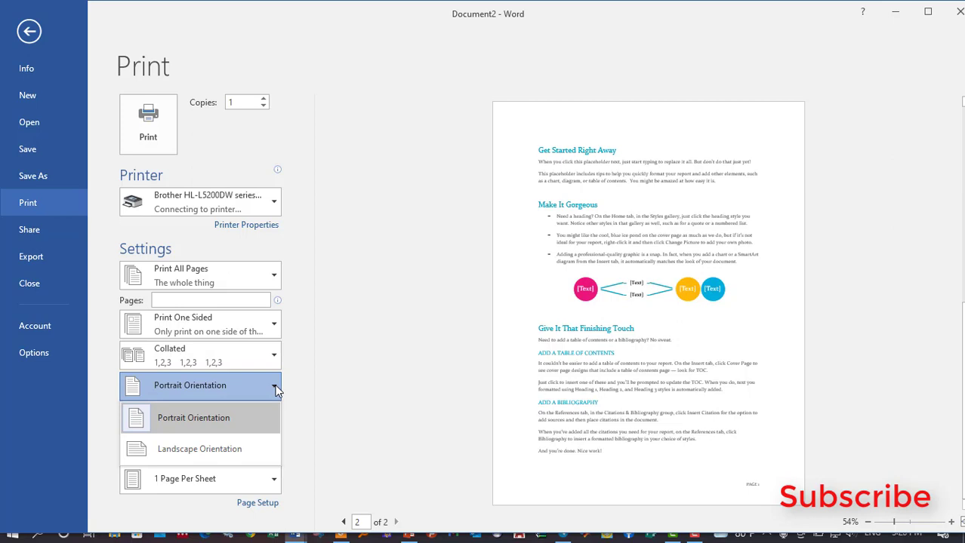
click(334, 418)
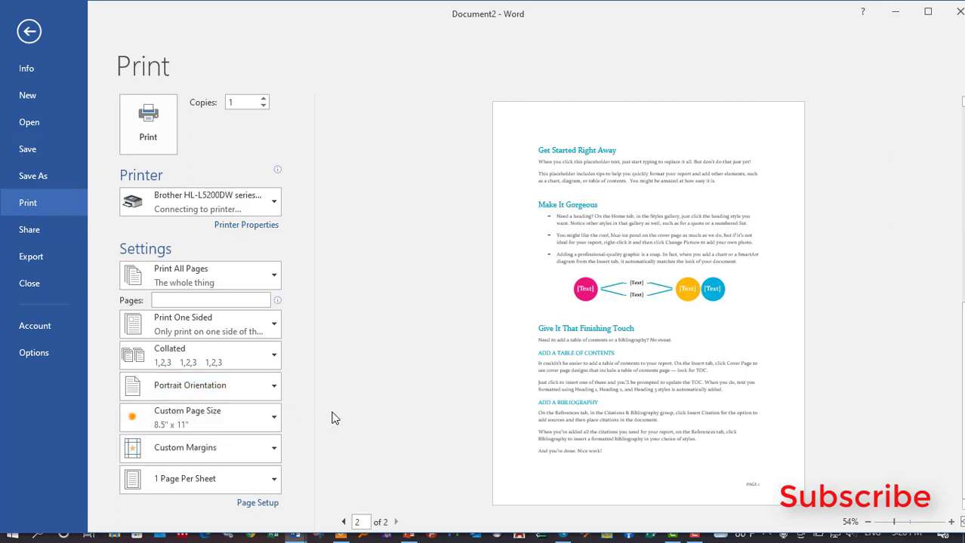
click(274, 420)
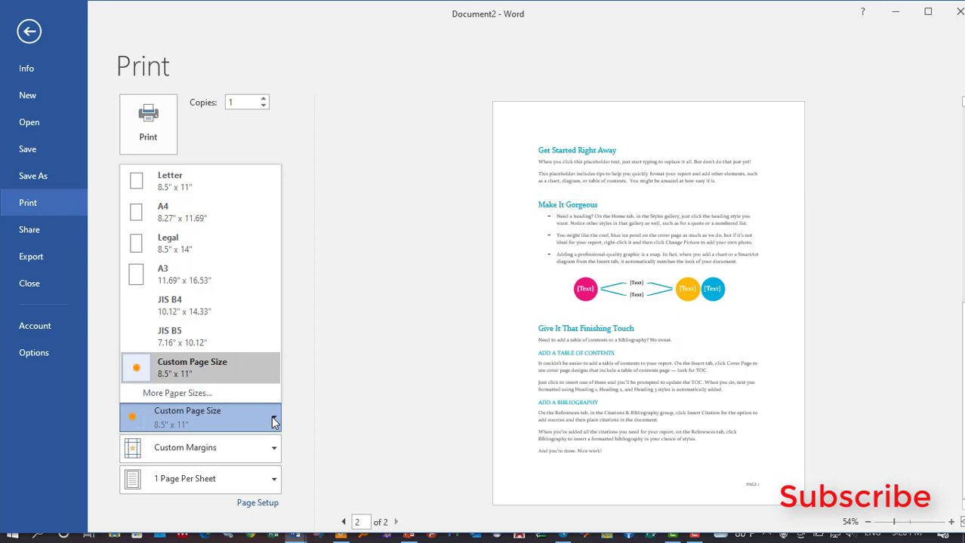
click(304, 414)
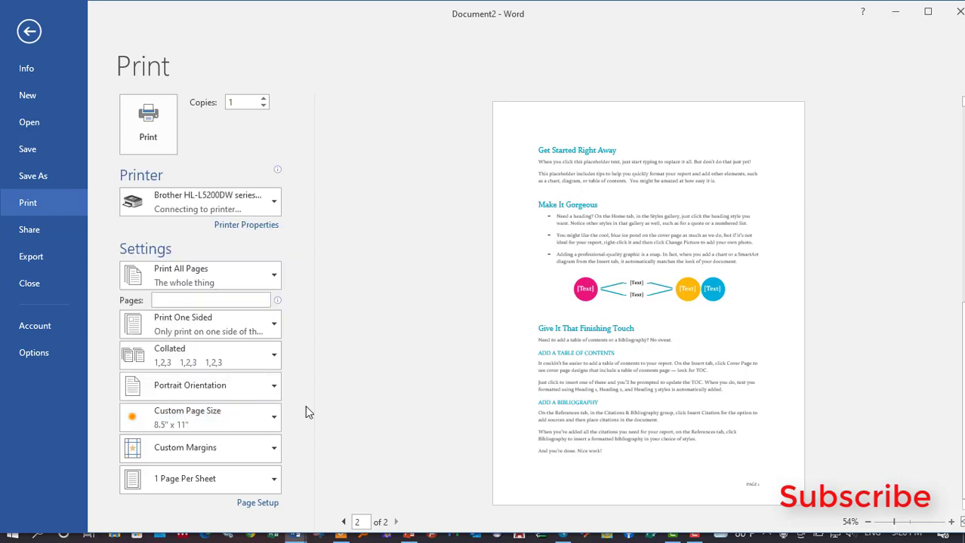
Apply Normal 1-inch margins and leave 1 Page Per Sheet unchanged.
click(274, 449)
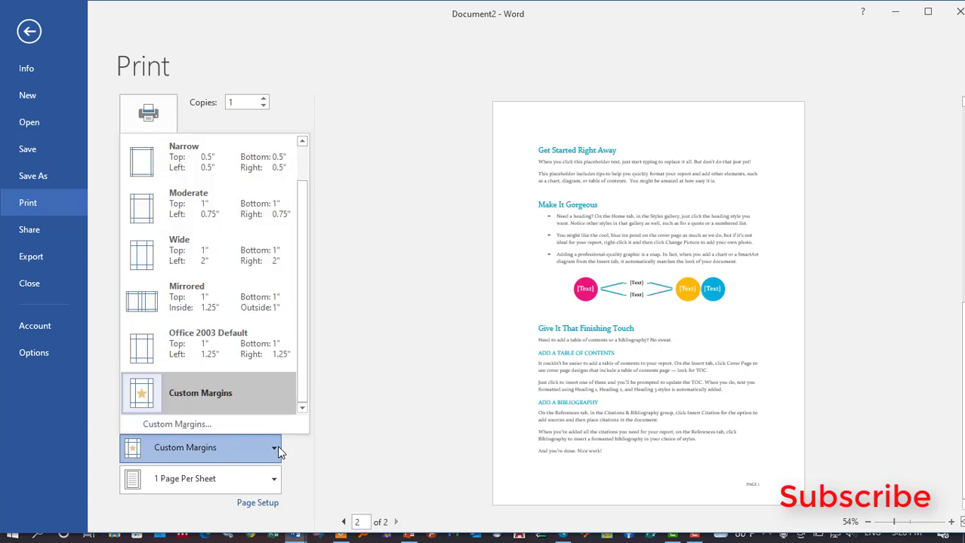
scroll(226, 259, up, 1)
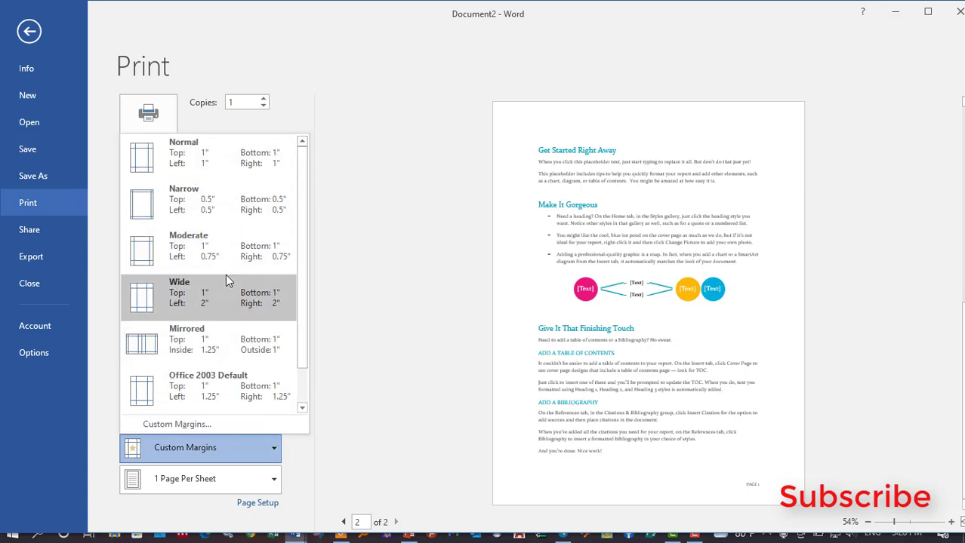
click(201, 172)
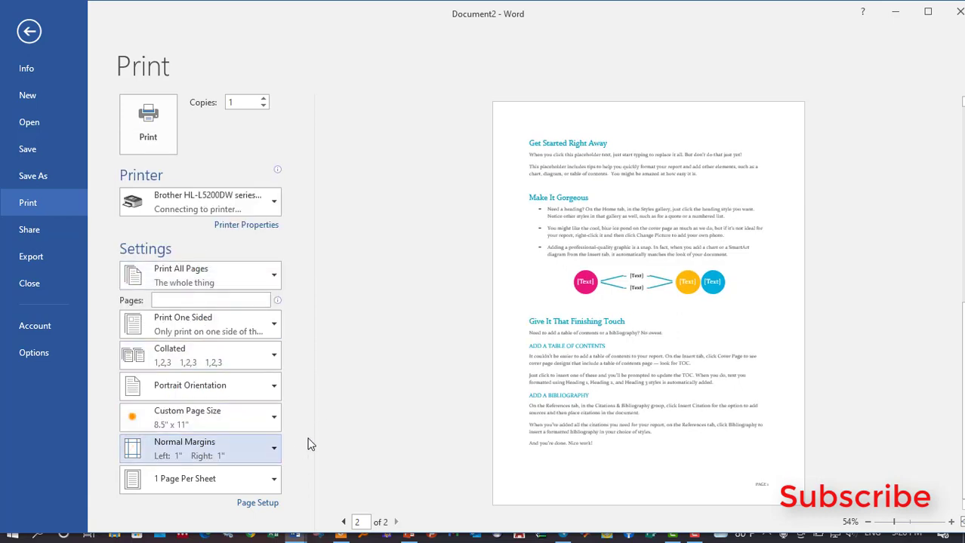
click(275, 485)
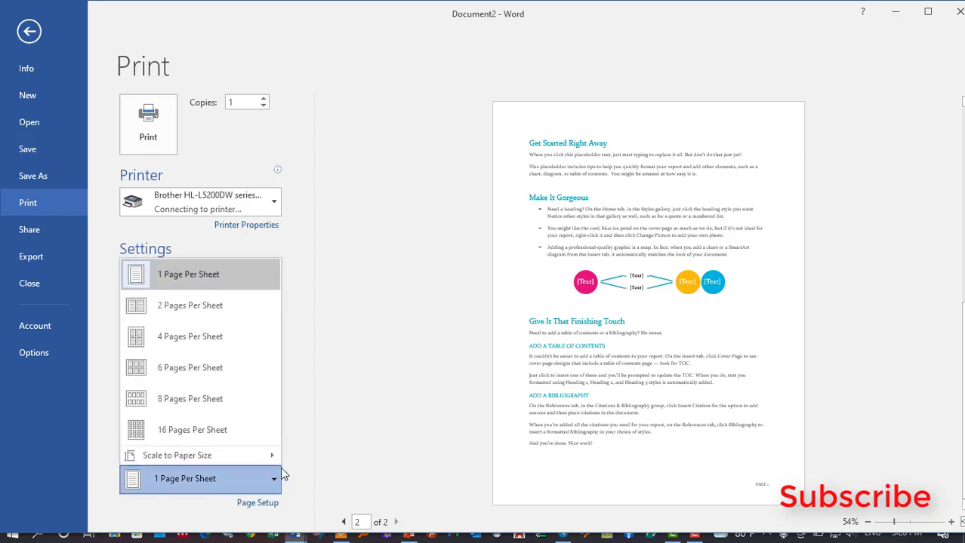
mouse_move(274, 456)
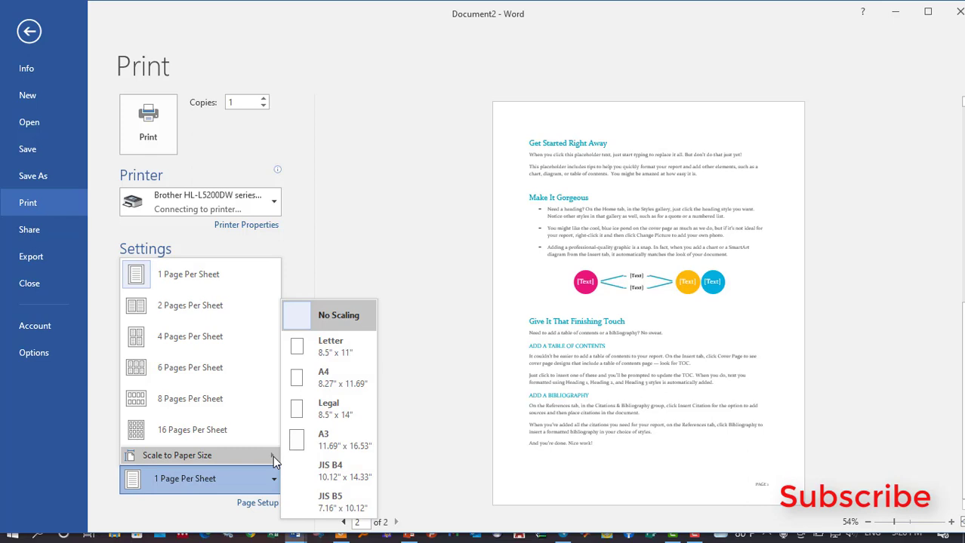
click(429, 384)
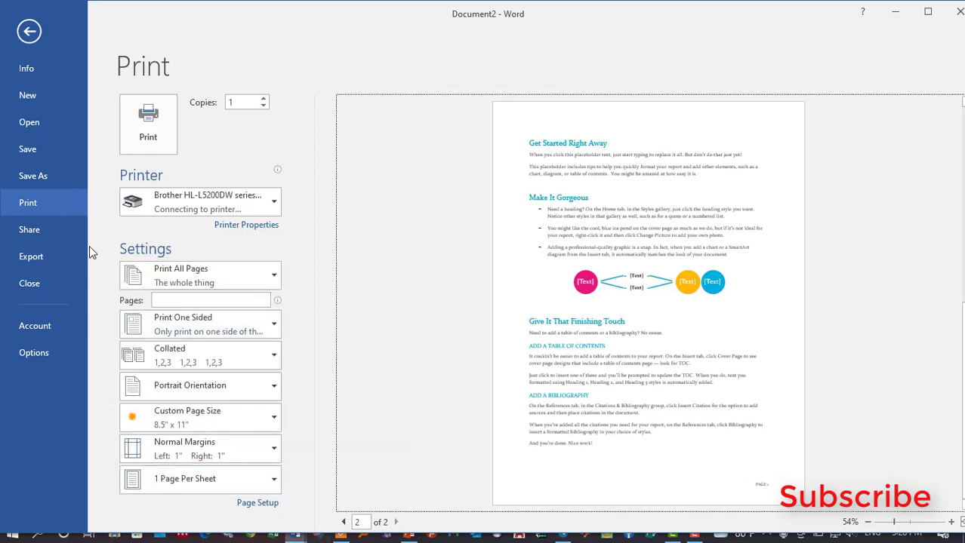
Browse the Share and Export pages, ending on the Account product information page.
click(49, 234)
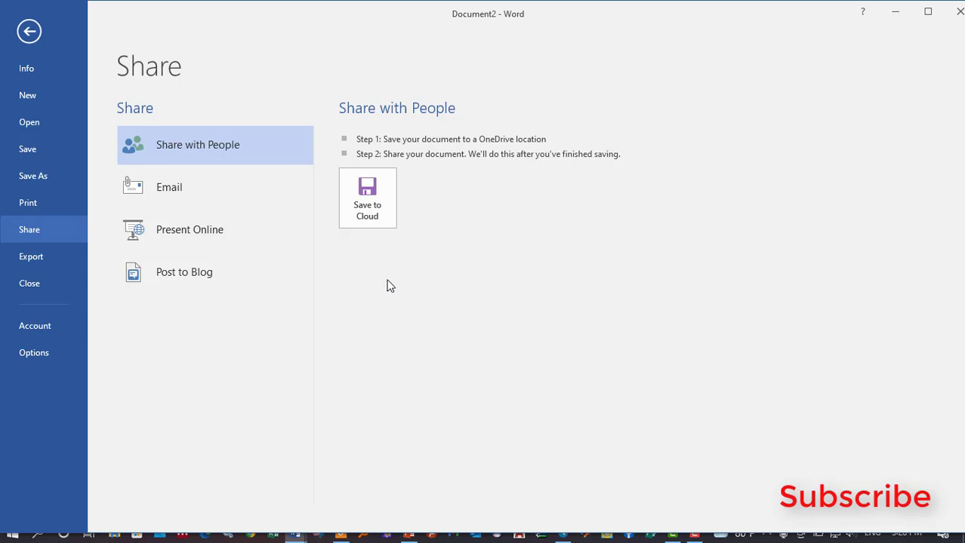
click(58, 264)
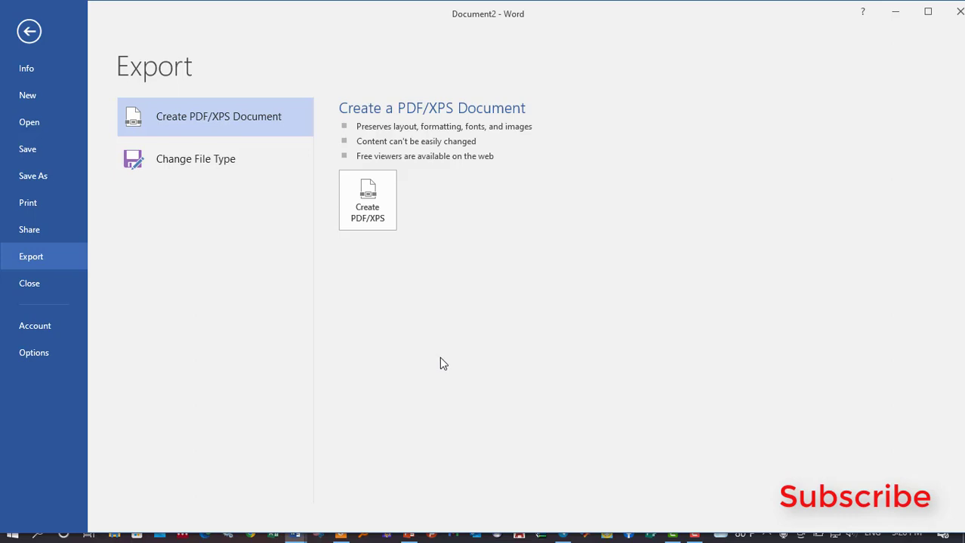
click(52, 326)
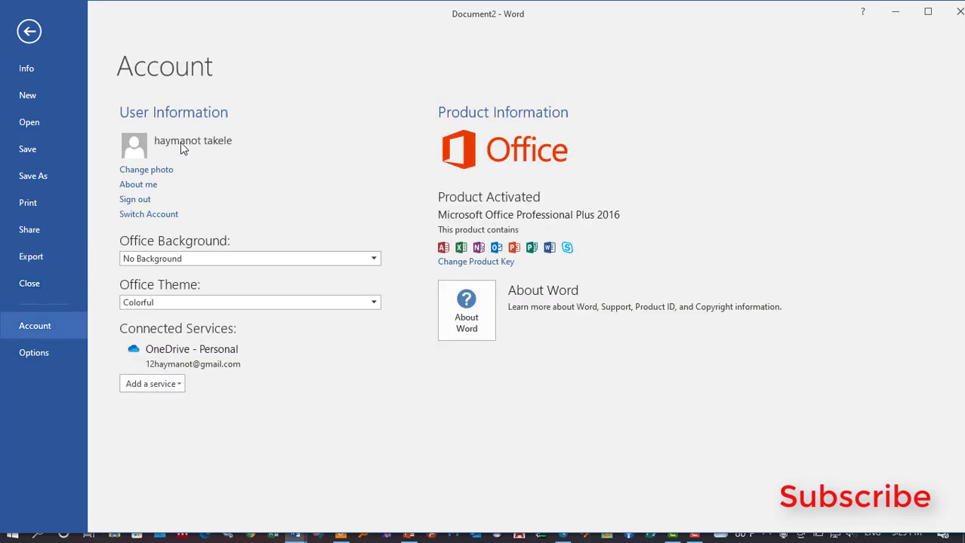
click(128, 171)
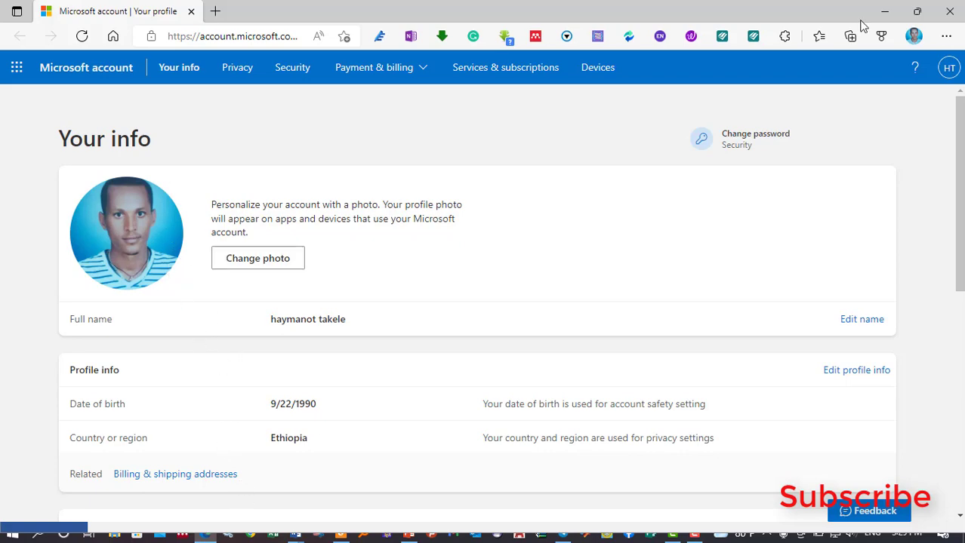
click(884, 11)
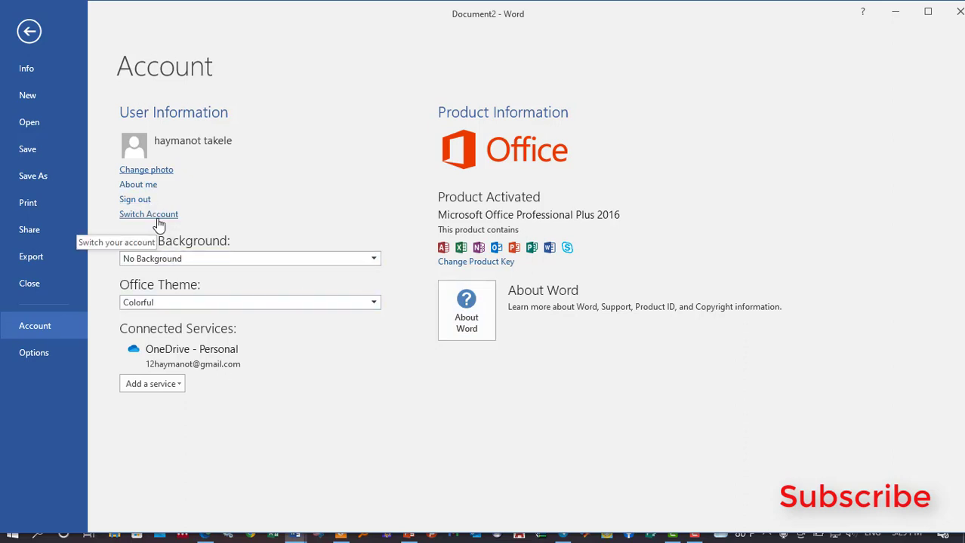
In Word Options Display, turn on always showing paragraph marks.
click(23, 354)
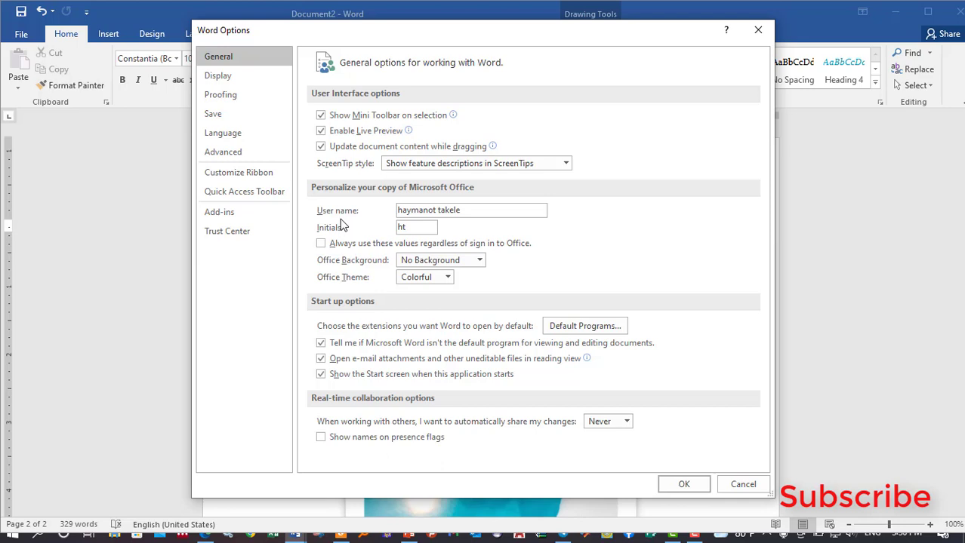
click(248, 81)
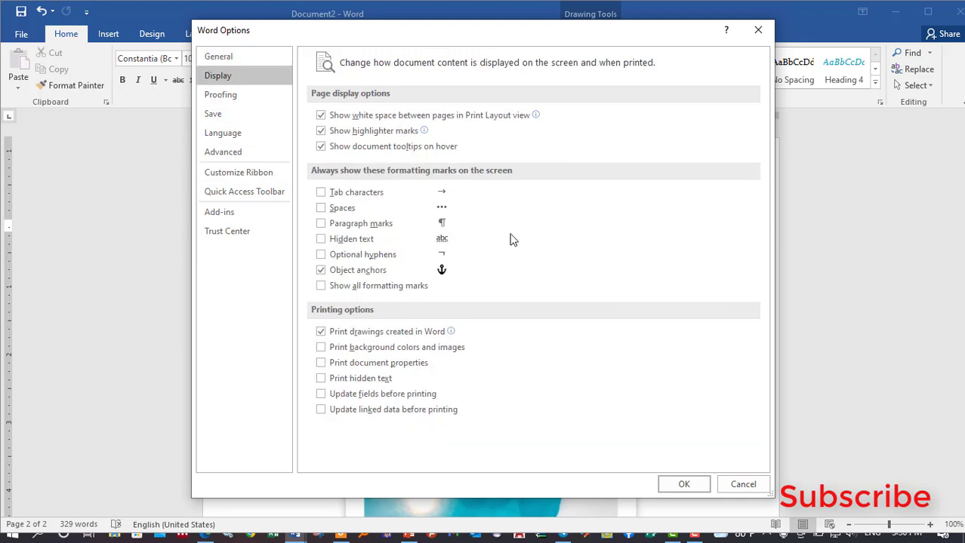
click(350, 228)
Browse Proofing, Save, Language, Advanced and Customize Ribbon, ending on the Add-ins list.
click(238, 98)
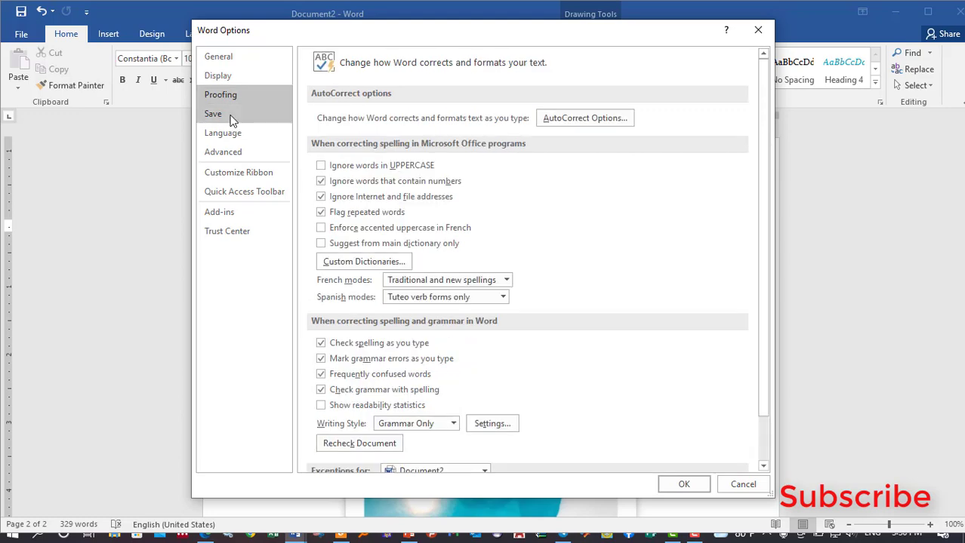
click(219, 115)
click(233, 139)
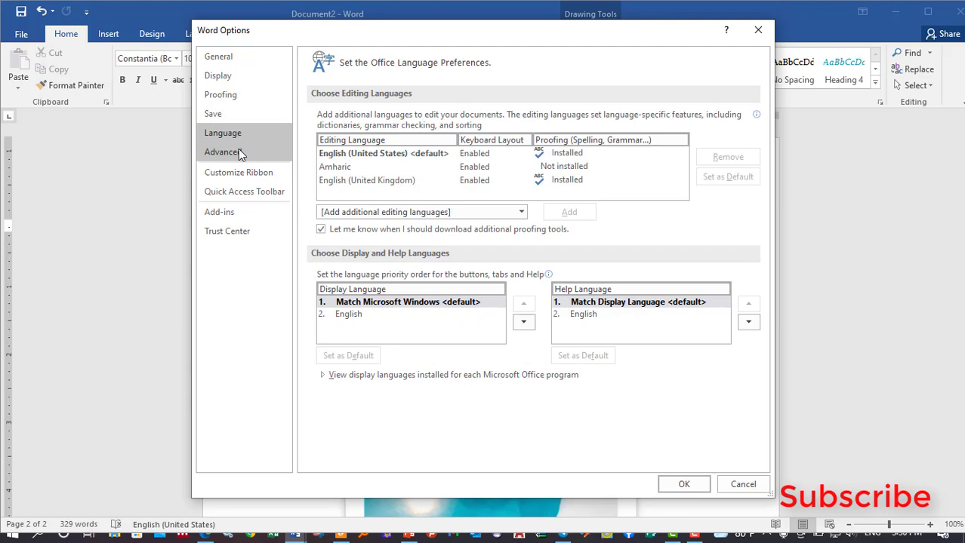
click(239, 148)
click(242, 164)
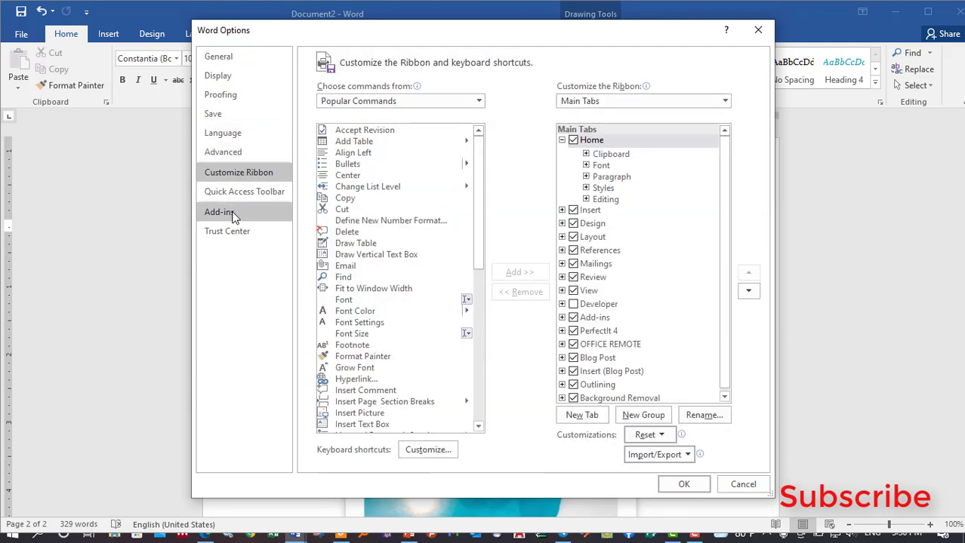
click(233, 215)
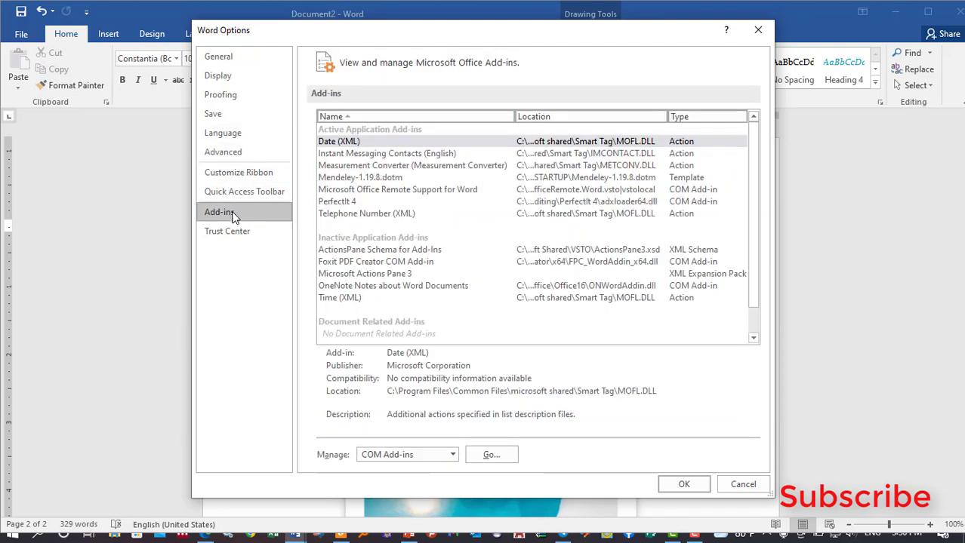
scroll(583, 265, down, 1)
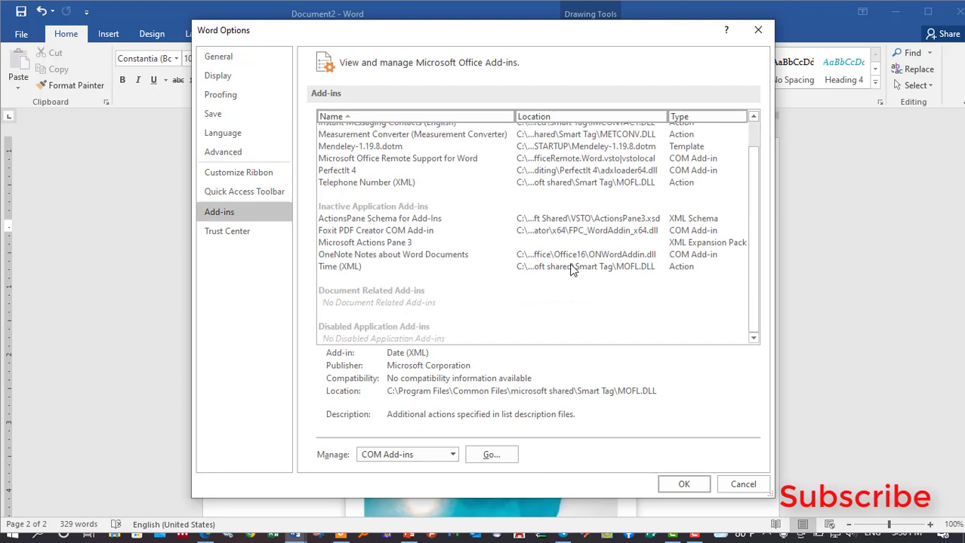
View the Trust Center macro settings, then close Trust Center and Word Options without applying.
click(227, 239)
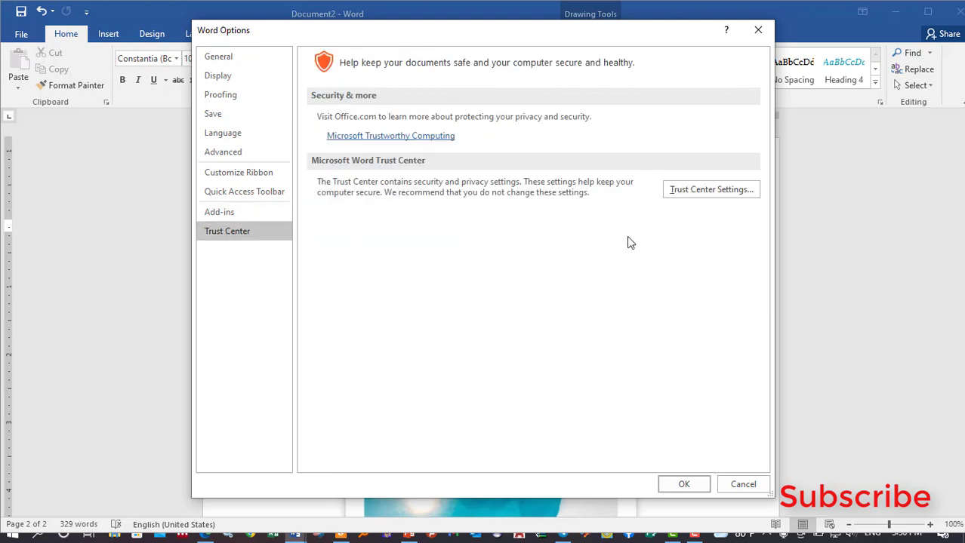
click(707, 192)
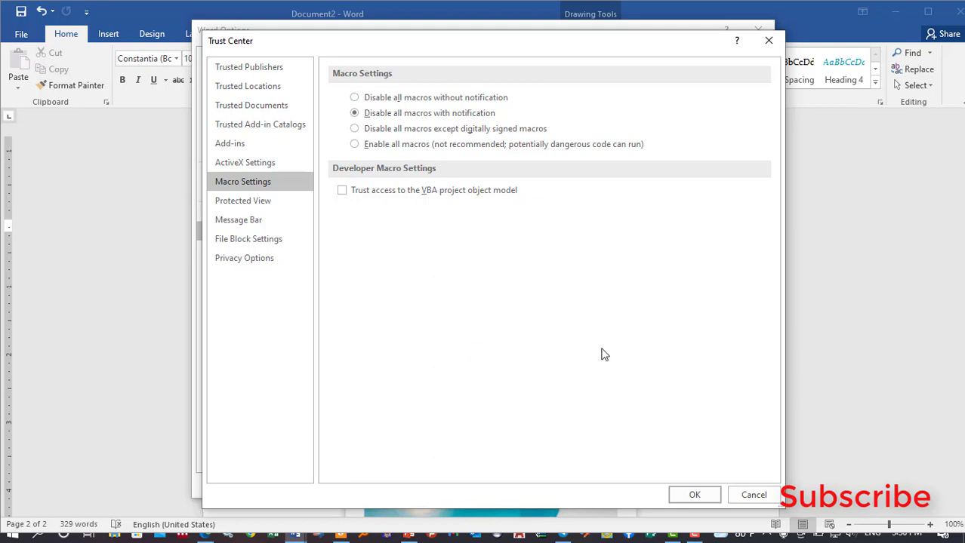
click(767, 40)
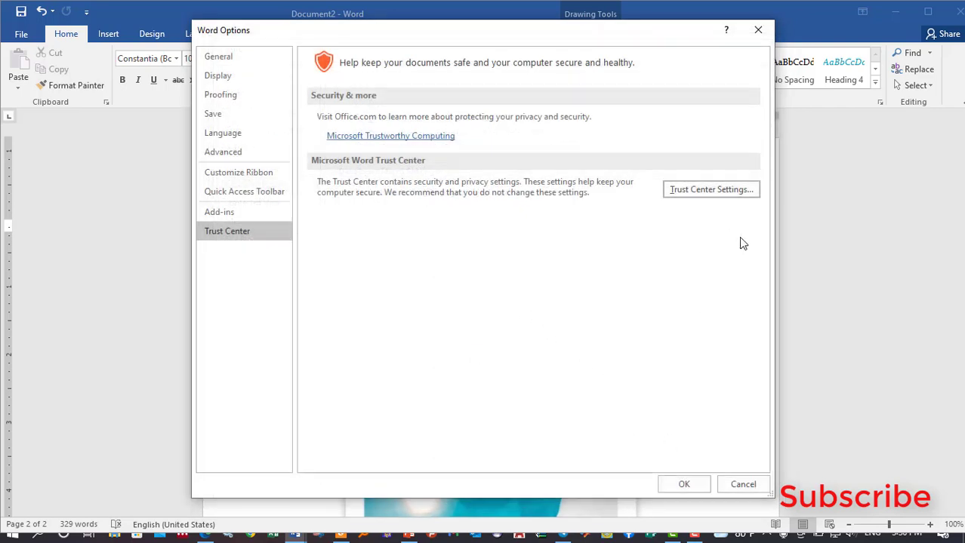
click(757, 31)
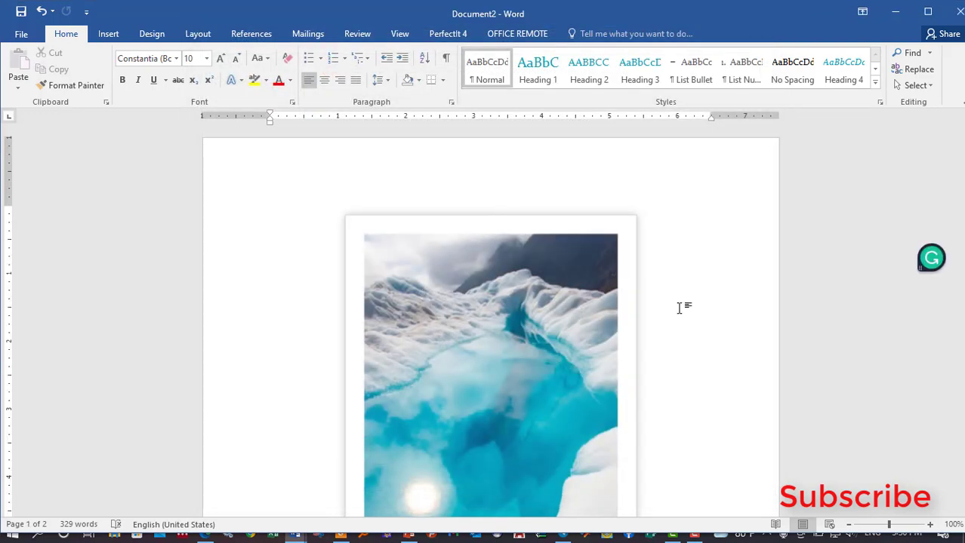
Show the Insert commands and place the cursor on the empty line after 'And you're done. Nice work!'.
click(108, 33)
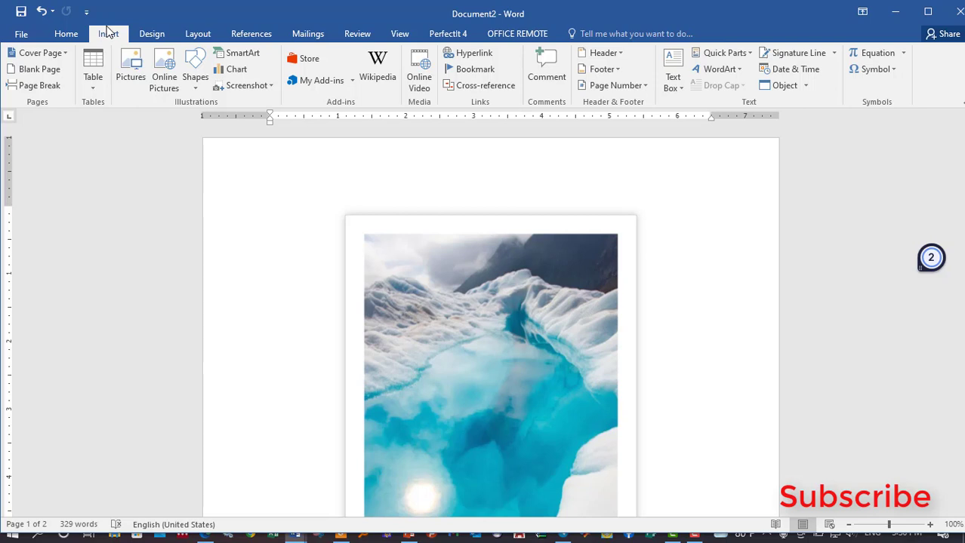
scroll(590, 323, down, 10)
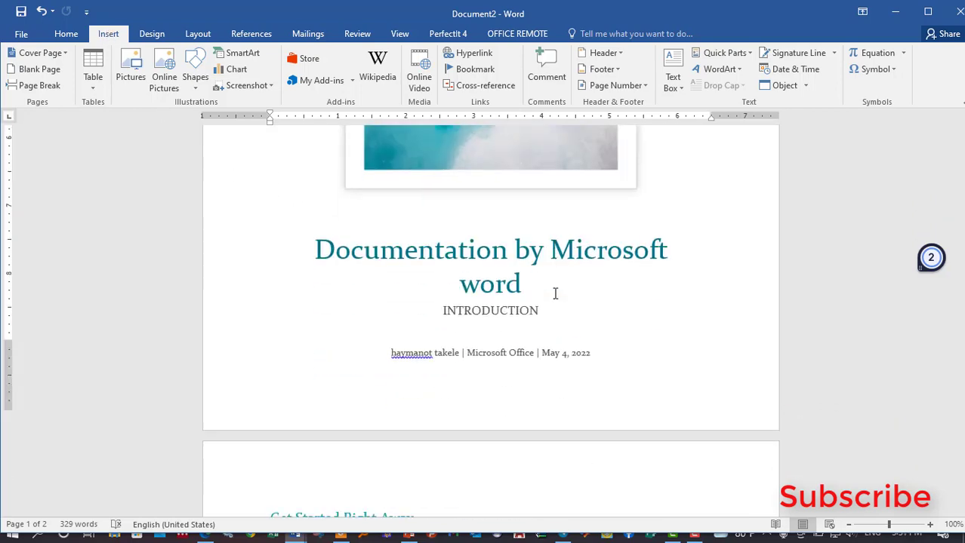
scroll(554, 291, down, 10)
scroll(540, 276, down, 10)
key(ctrl+a)
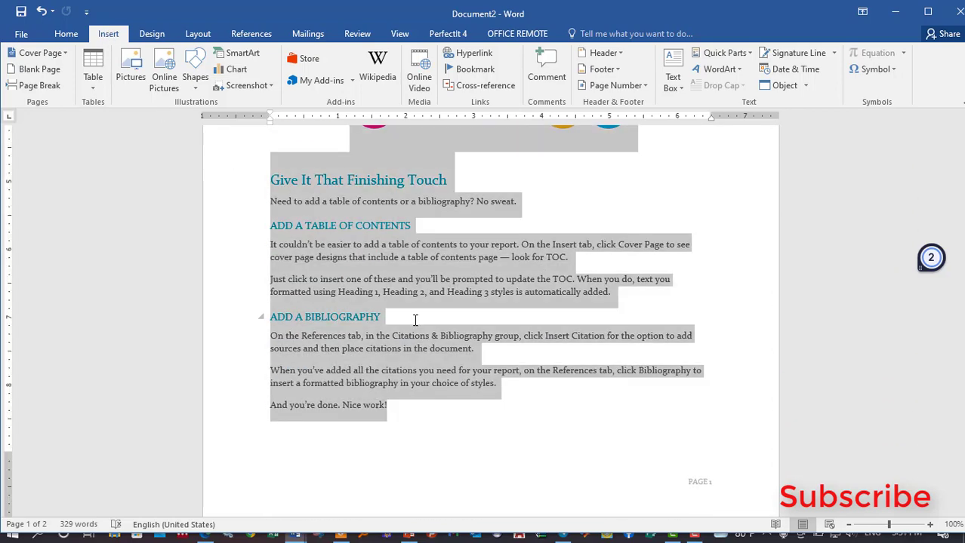
click(419, 429)
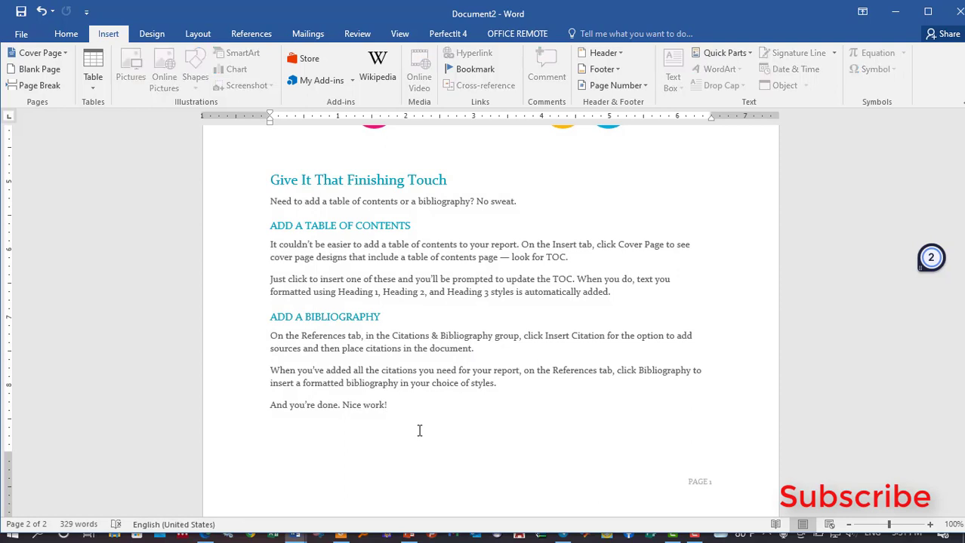
Insert an empty nine-column table below the last line.
click(90, 90)
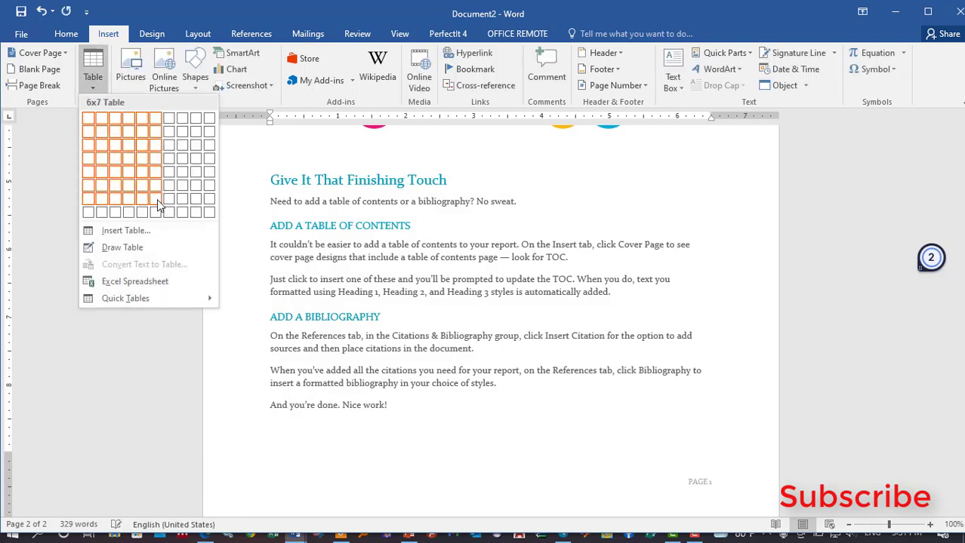
click(193, 209)
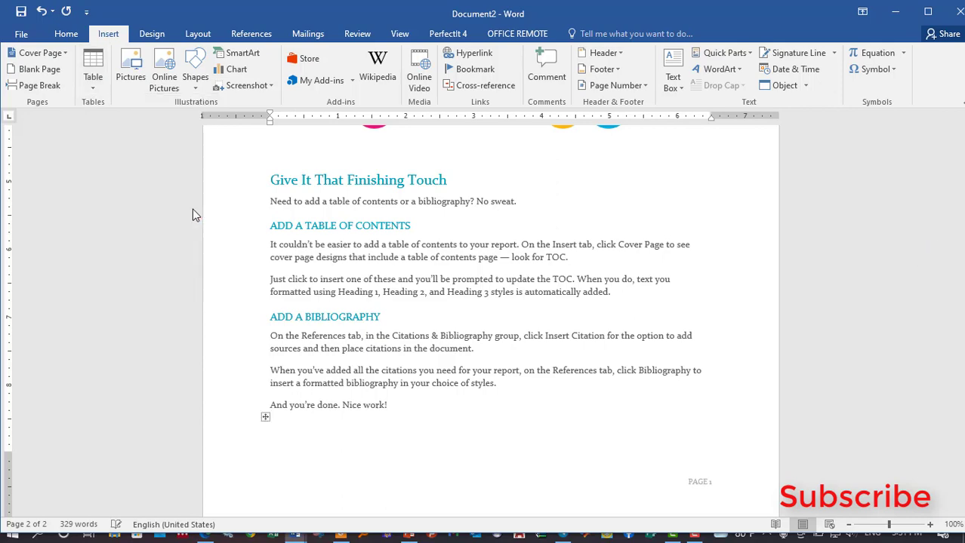
scroll(353, 378, down, 8)
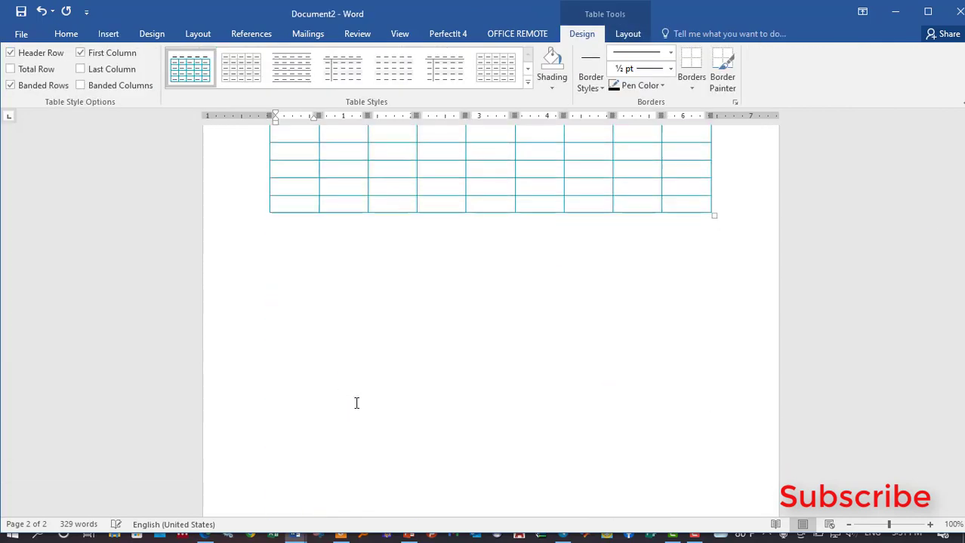
scroll(344, 226, up, 8)
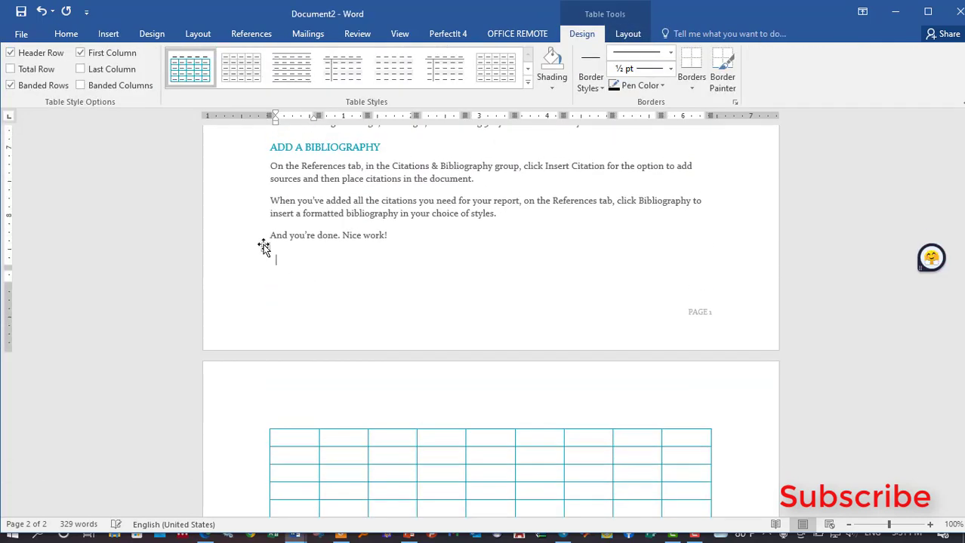
Caption the table 'Table 1' above it using the Table label.
right_click(264, 246)
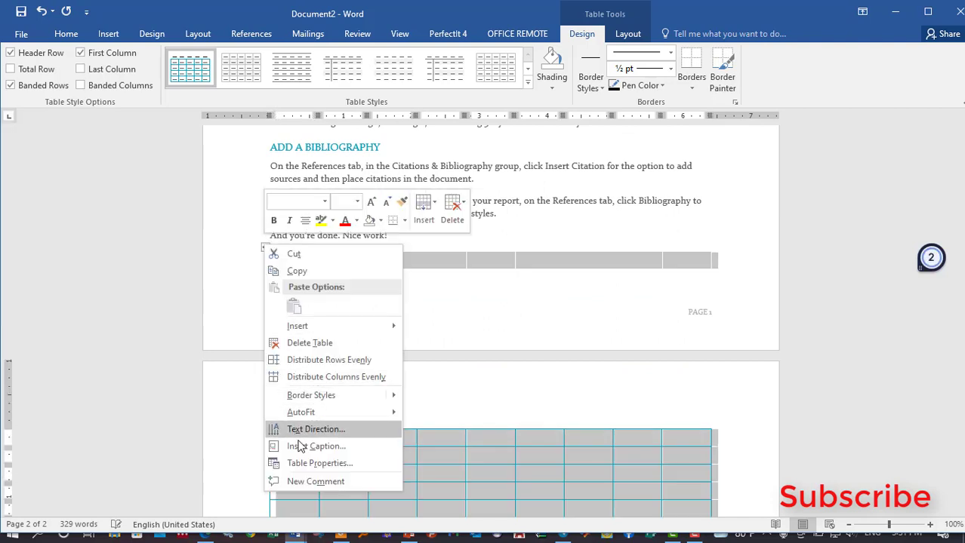
click(300, 446)
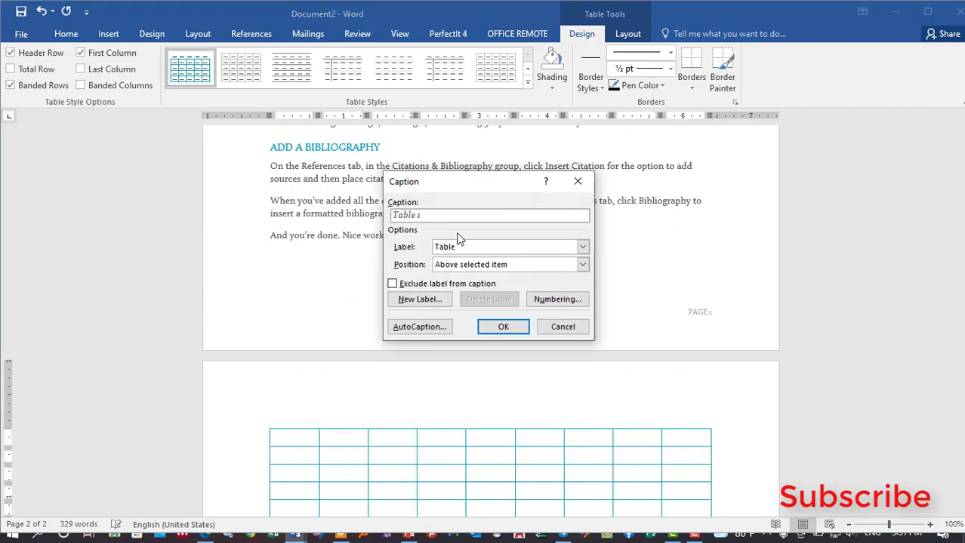
click(492, 327)
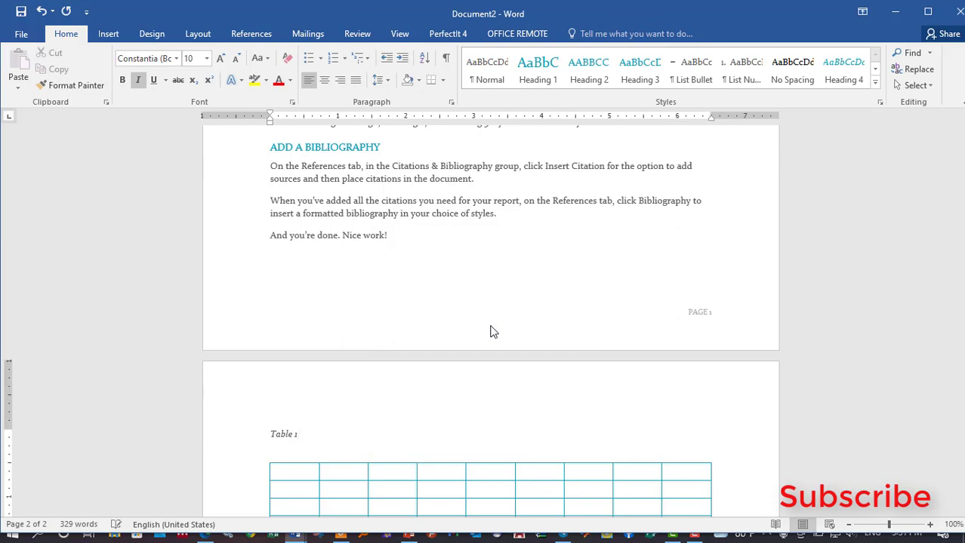
scroll(484, 333, down, 5)
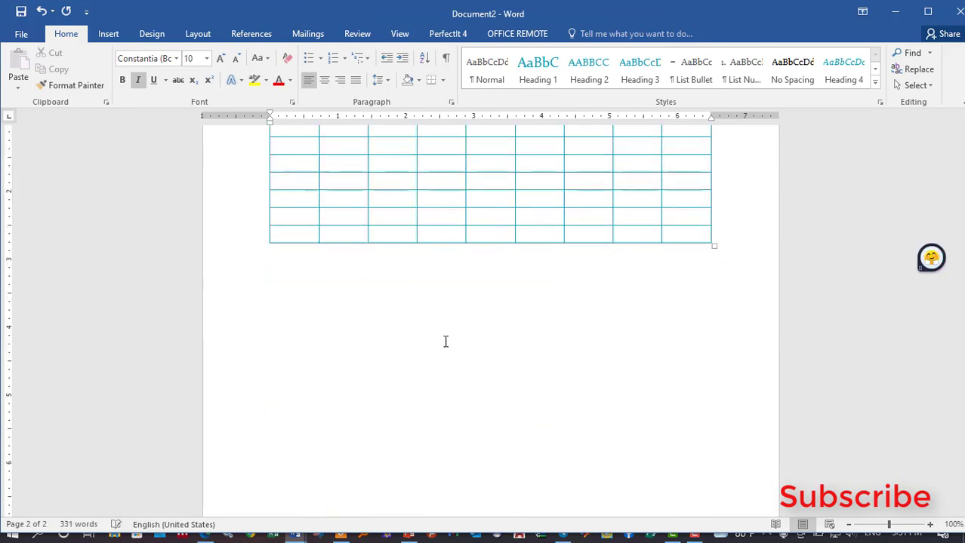
Insert the circuit diagram picture 5020134_f496.jpg below the table.
click(370, 262)
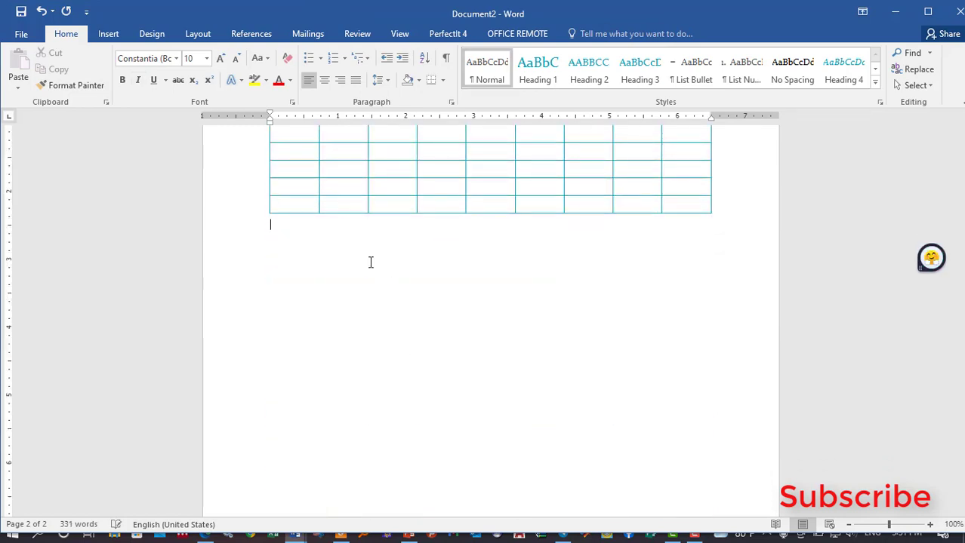
click(110, 36)
click(130, 75)
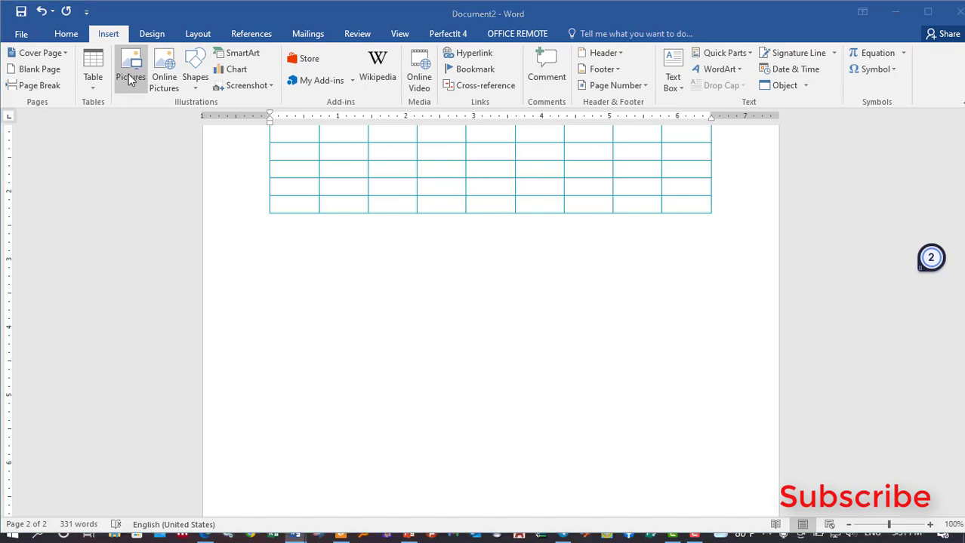
scroll(275, 202, down, 5)
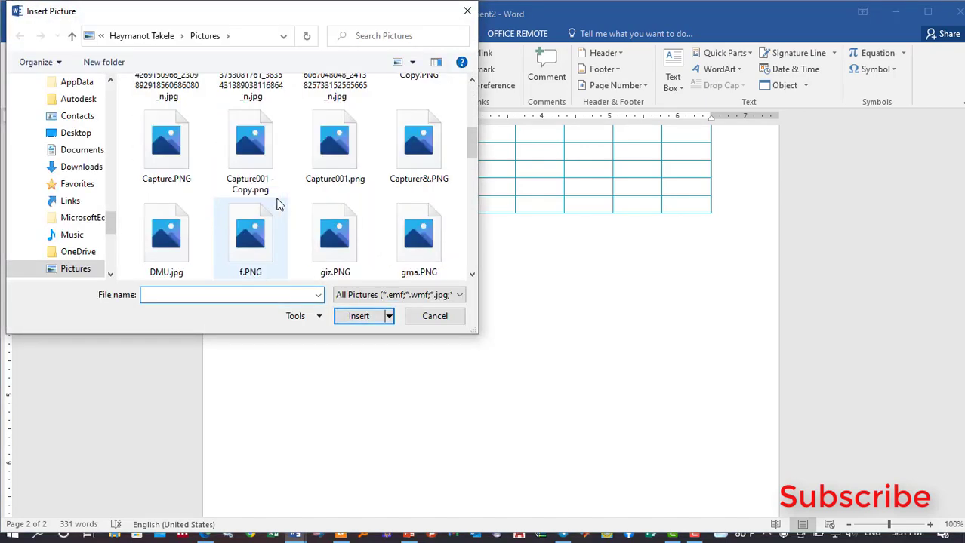
scroll(275, 200, down, 2)
scroll(277, 202, up, 1)
scroll(276, 198, up, 3)
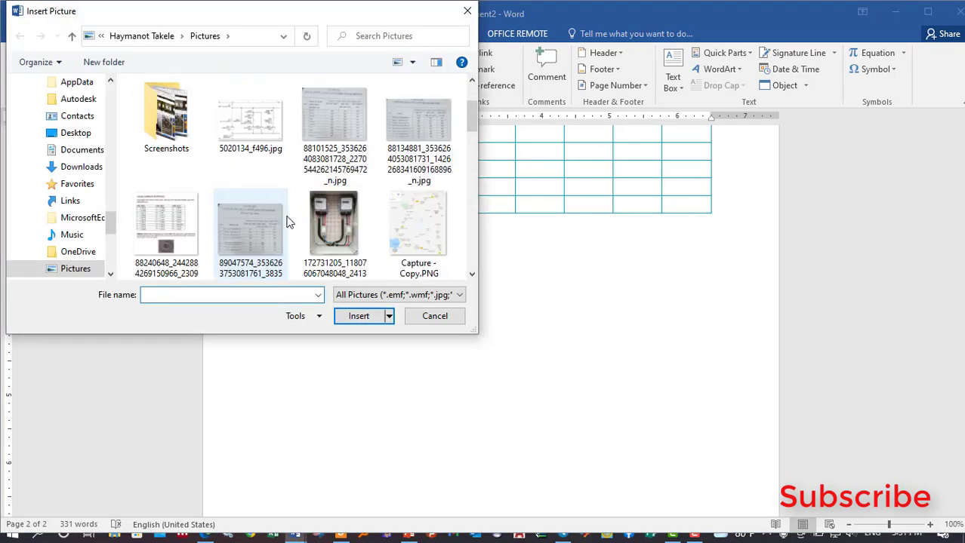
click(251, 121)
click(359, 317)
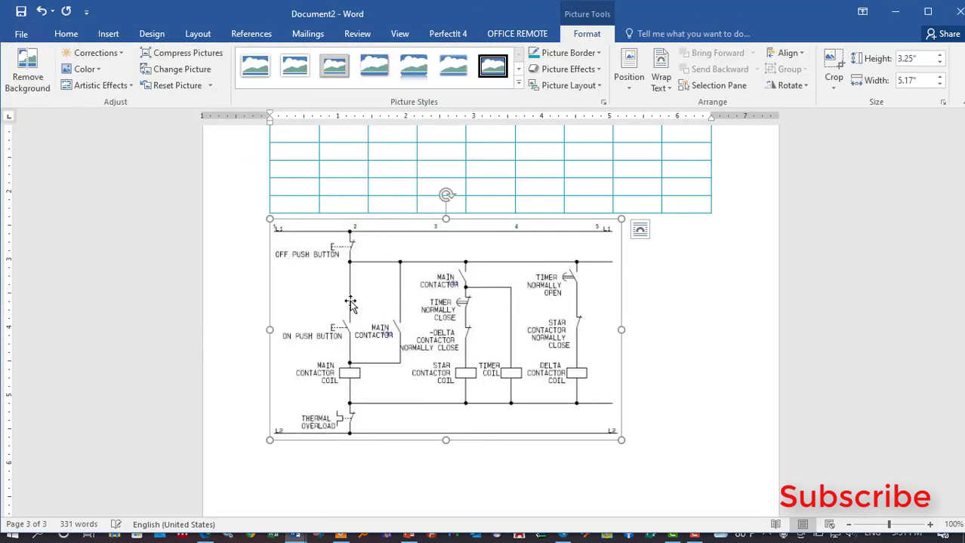
Caption the circuit diagram 'Figure 1' below it with the Figure label.
right_click(350, 303)
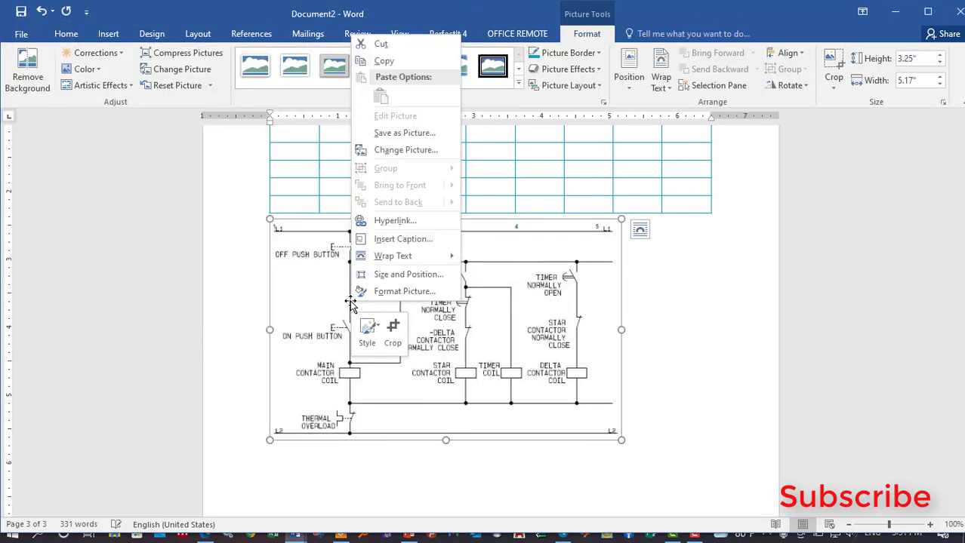
click(395, 240)
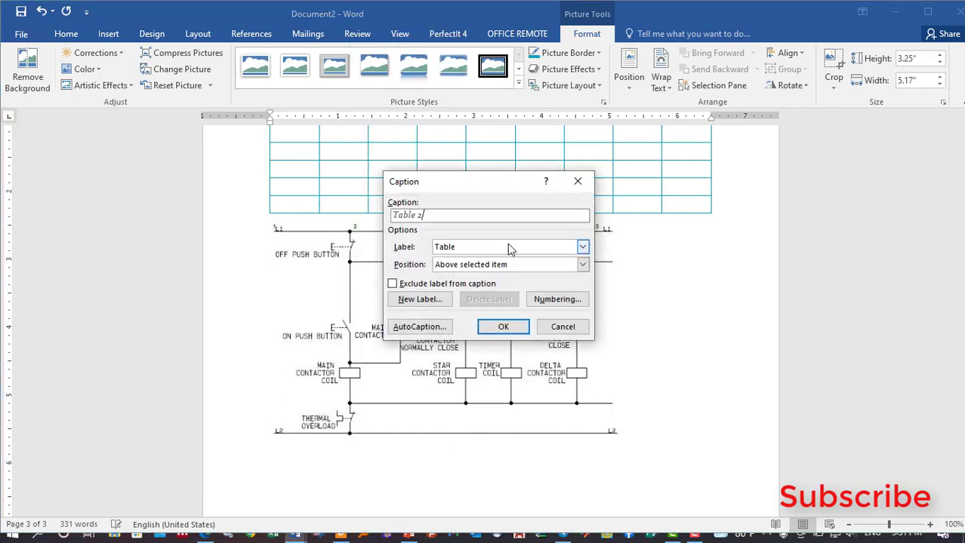
click(510, 248)
click(490, 270)
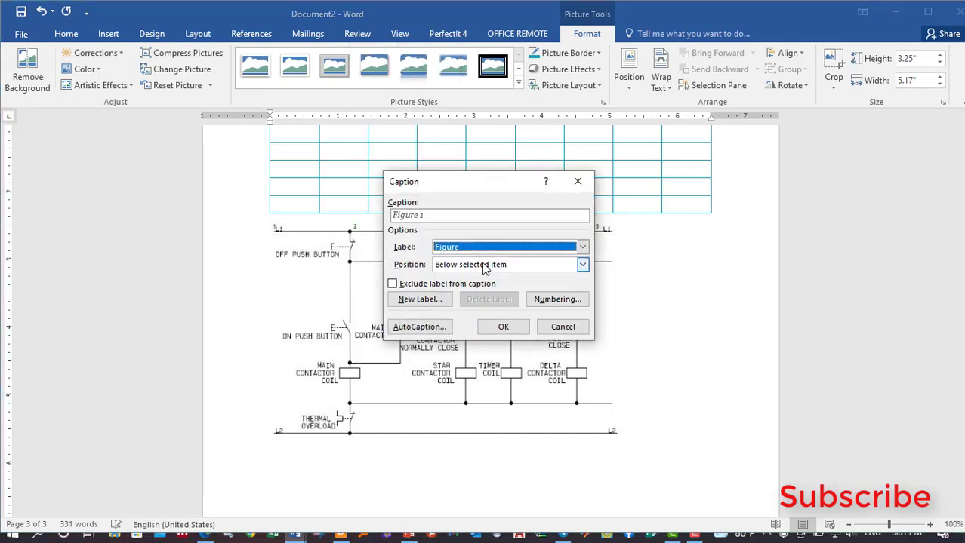
click(503, 328)
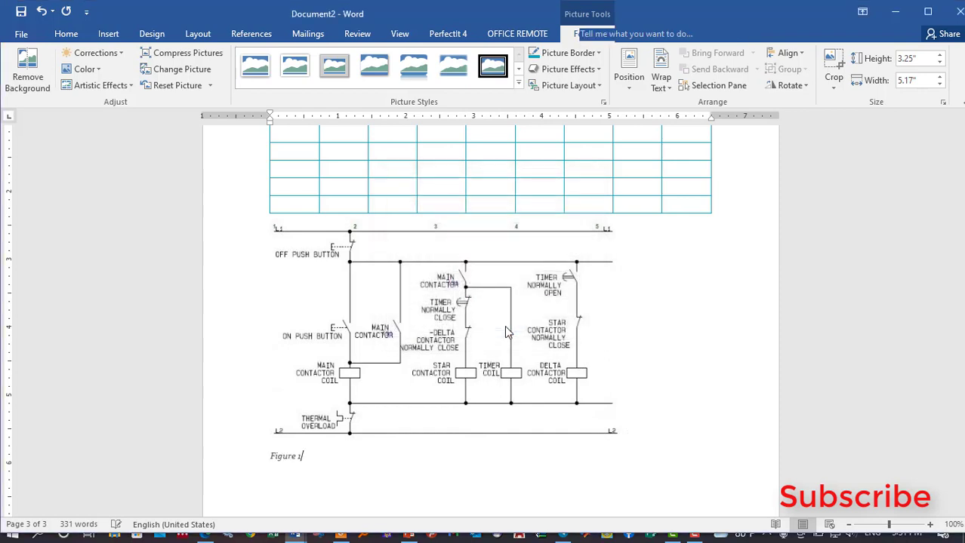
click(106, 36)
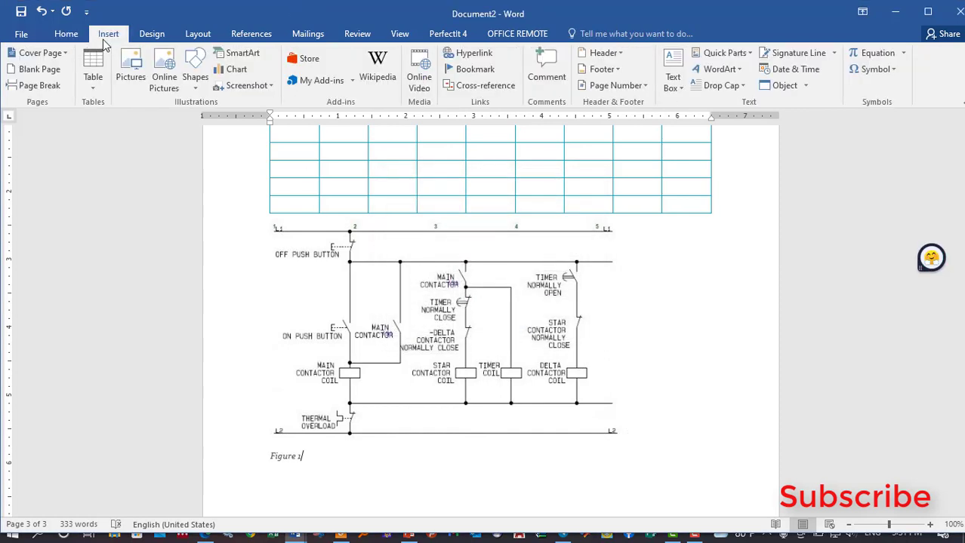
Draw a rectangle shape below the circuit diagram's caption.
click(198, 91)
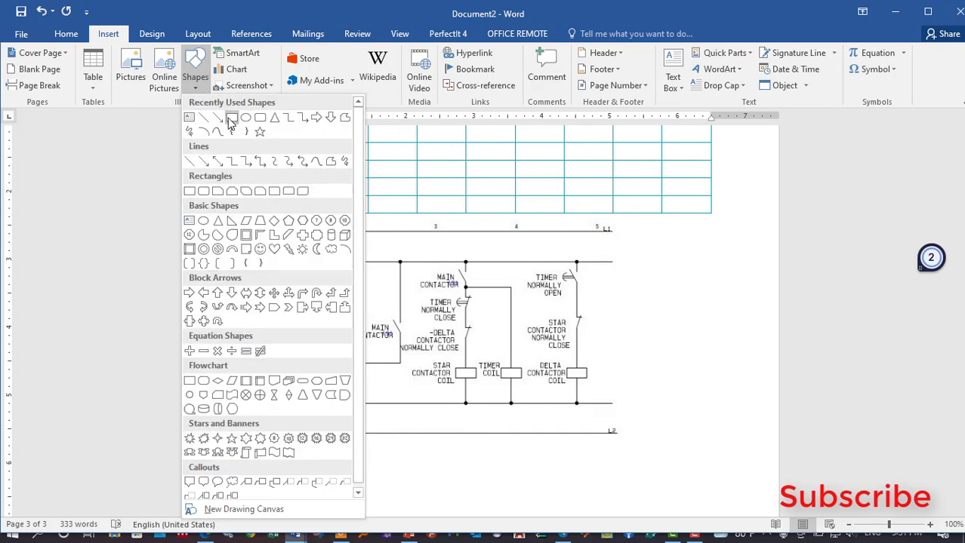
scroll(253, 340, down, 1)
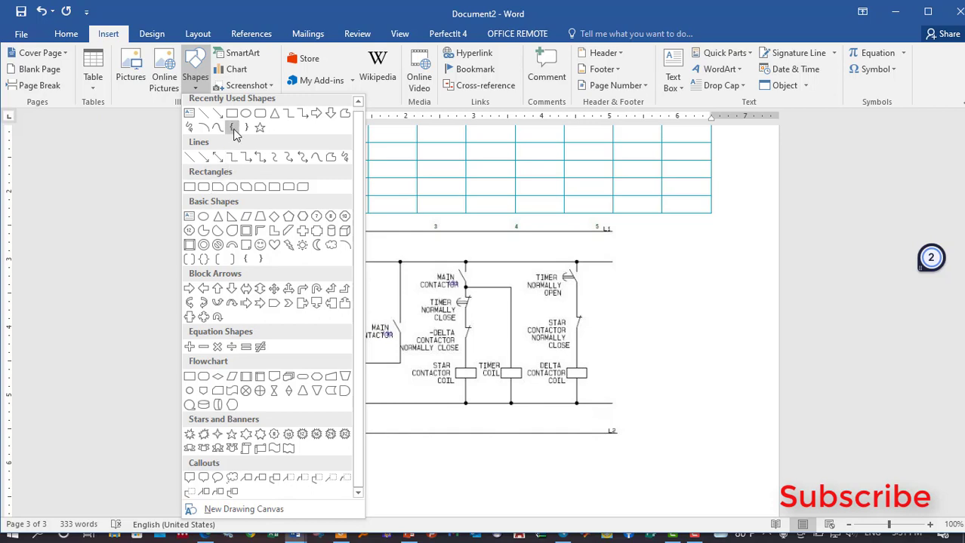
click(232, 115)
scroll(381, 407, down, 3)
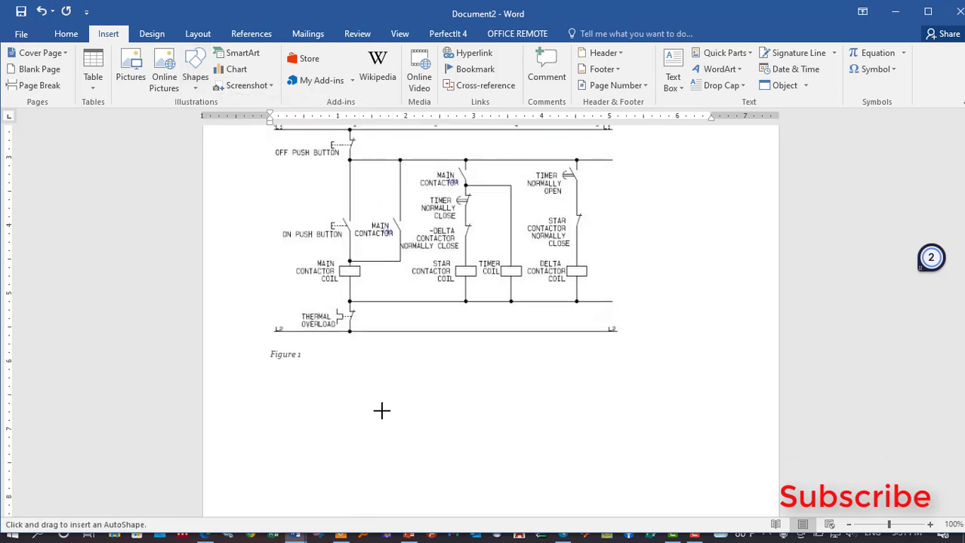
scroll(319, 300, down, 3)
drag(319, 300, 609, 460)
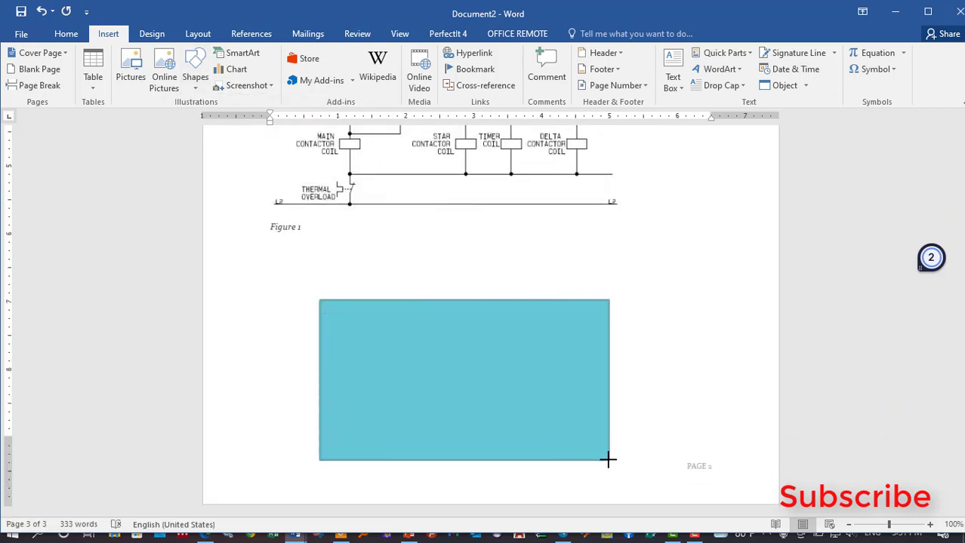
Caption the rectangle 'Figure 1', renumbering the diagram to Figure 2, and add a line after Figure 2.
right_click(368, 301)
click(392, 224)
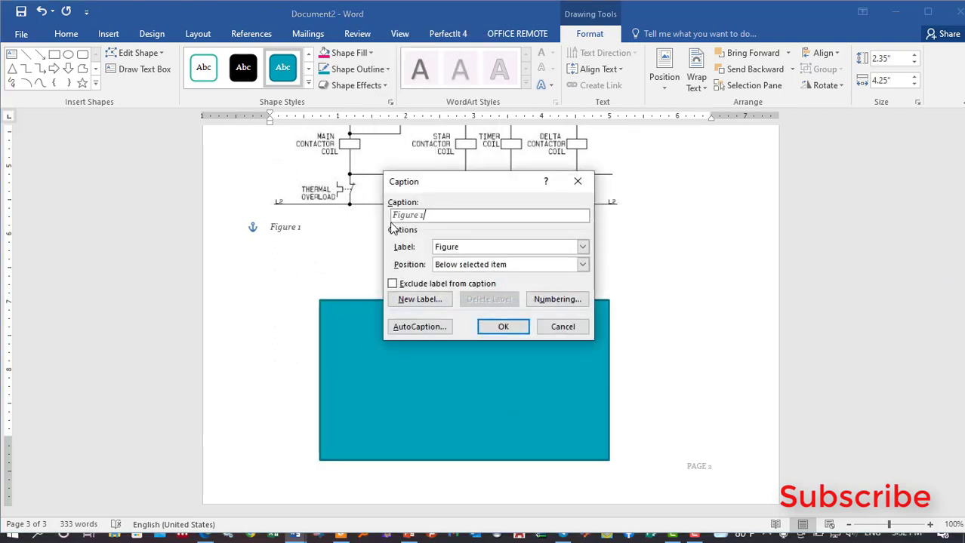
click(502, 329)
click(641, 423)
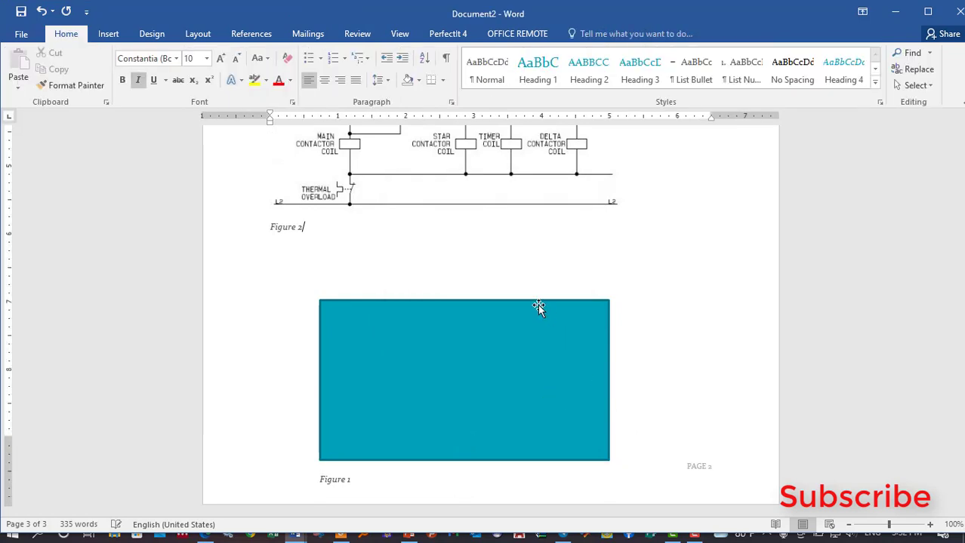
click(375, 479)
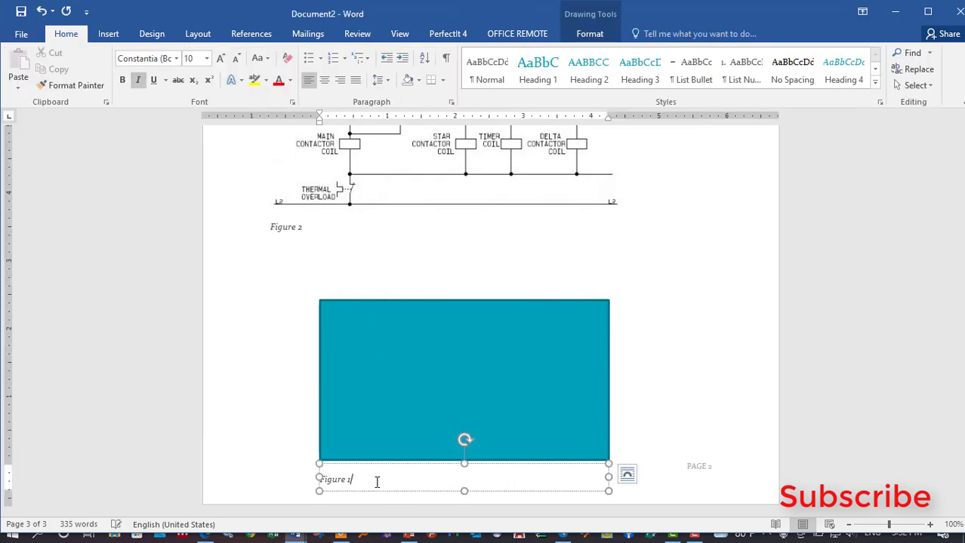
click(634, 411)
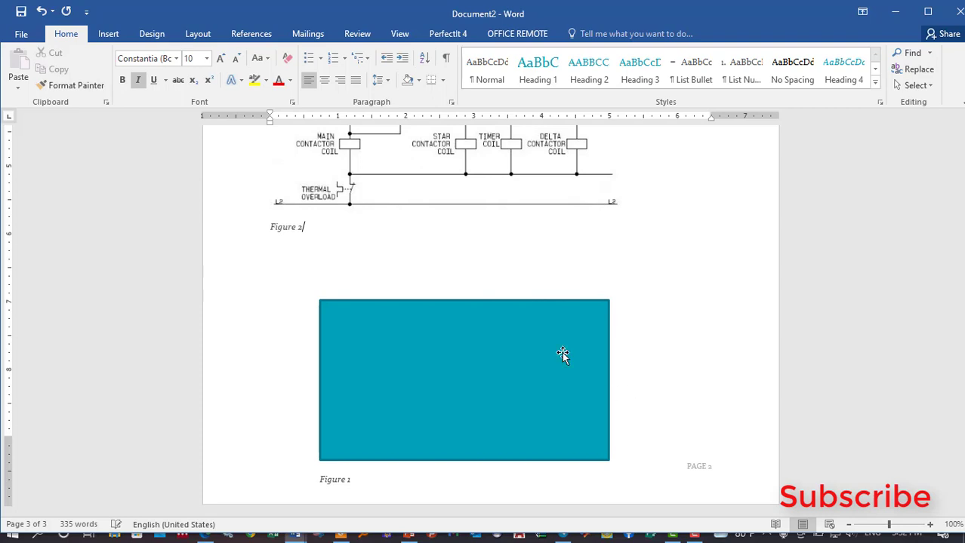
key(Return)
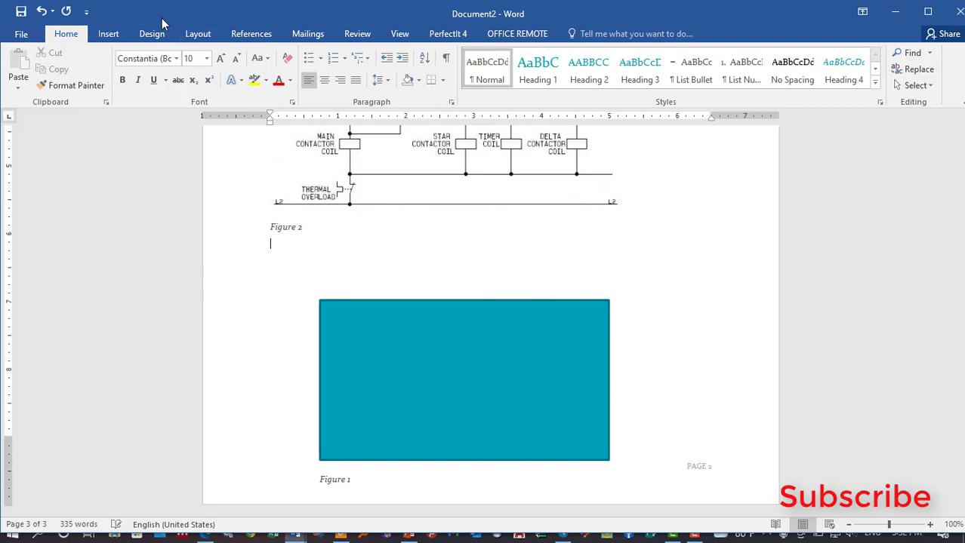
click(121, 36)
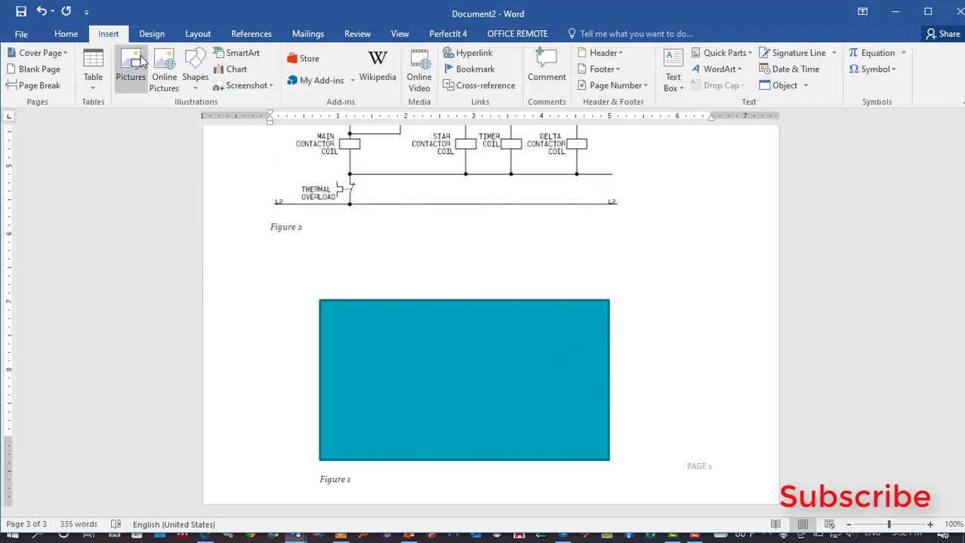
Search online pictures for 'power system'.
click(169, 61)
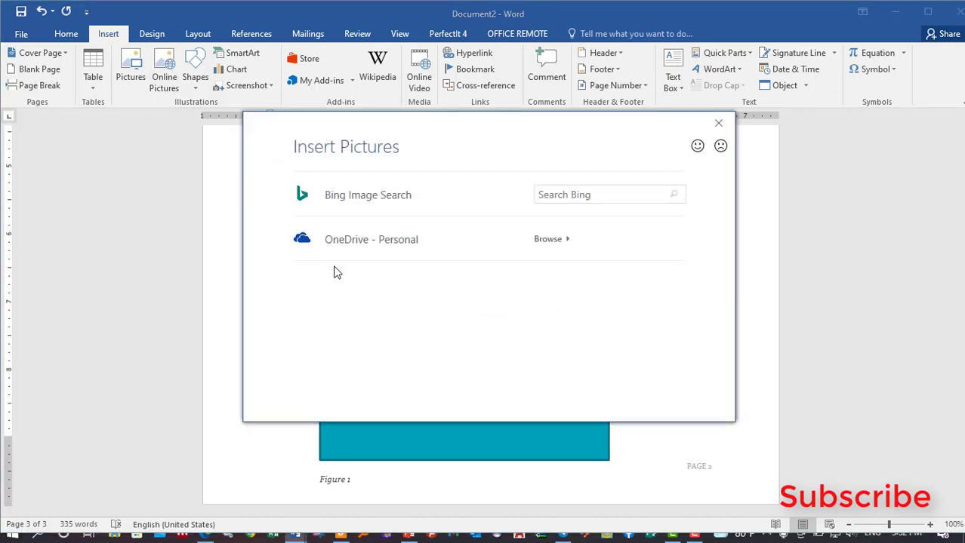
click(352, 207)
text(power sy)
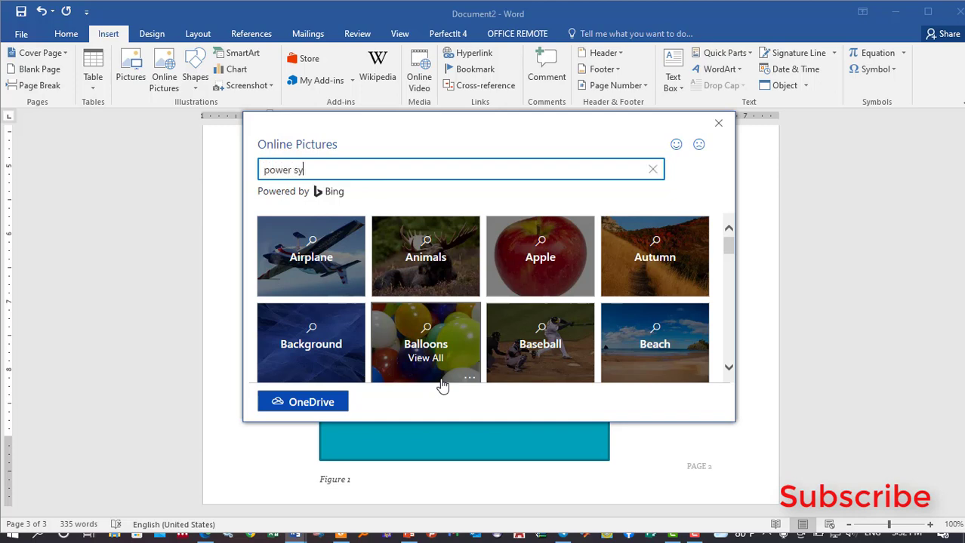
text(tem)
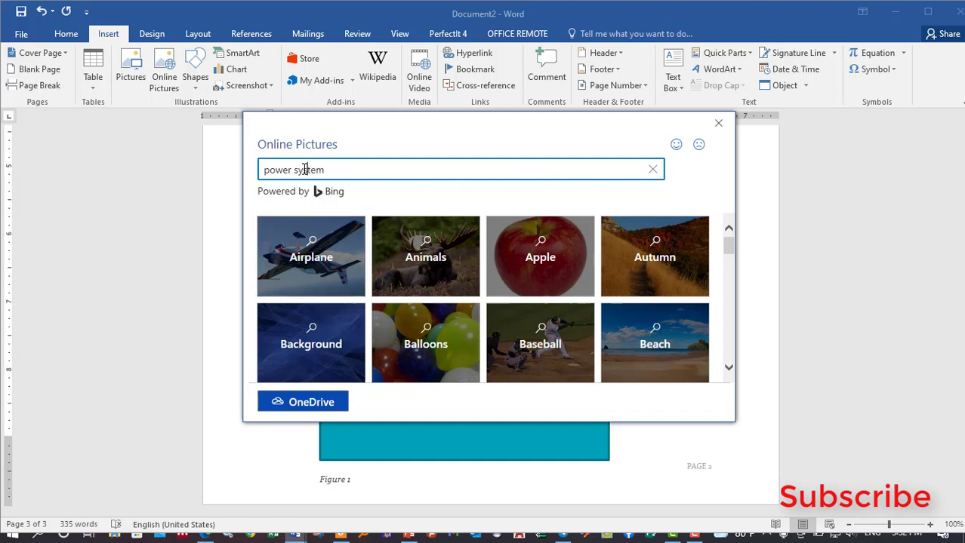
click(305, 169)
text(s)
click(333, 170)
key(Return)
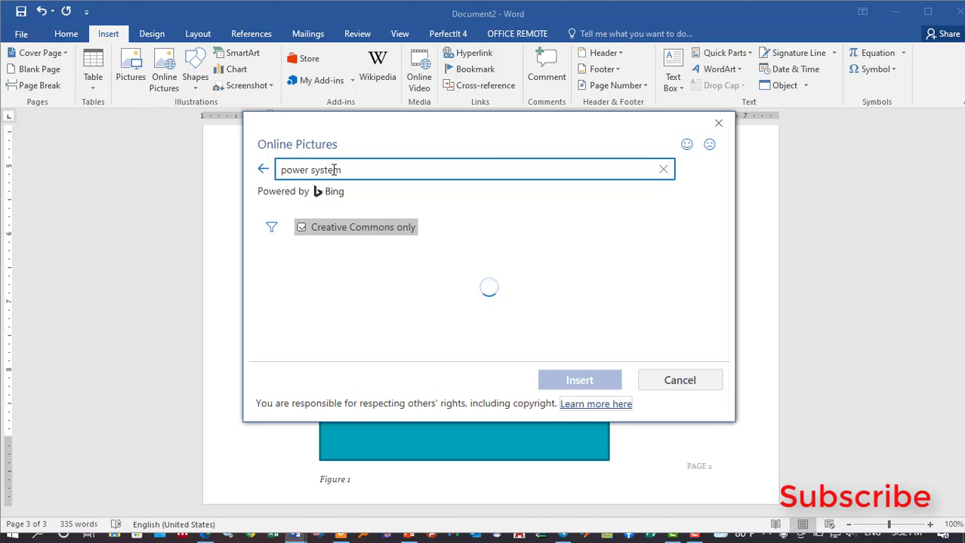
Insert the Basic Structure of the Electric System diagram after a failed power-grid download.
click(366, 317)
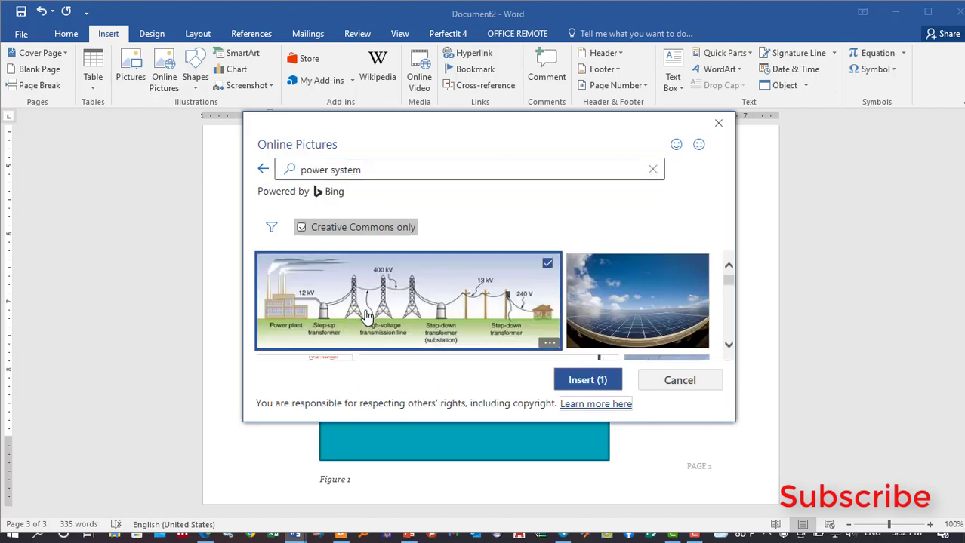
click(585, 385)
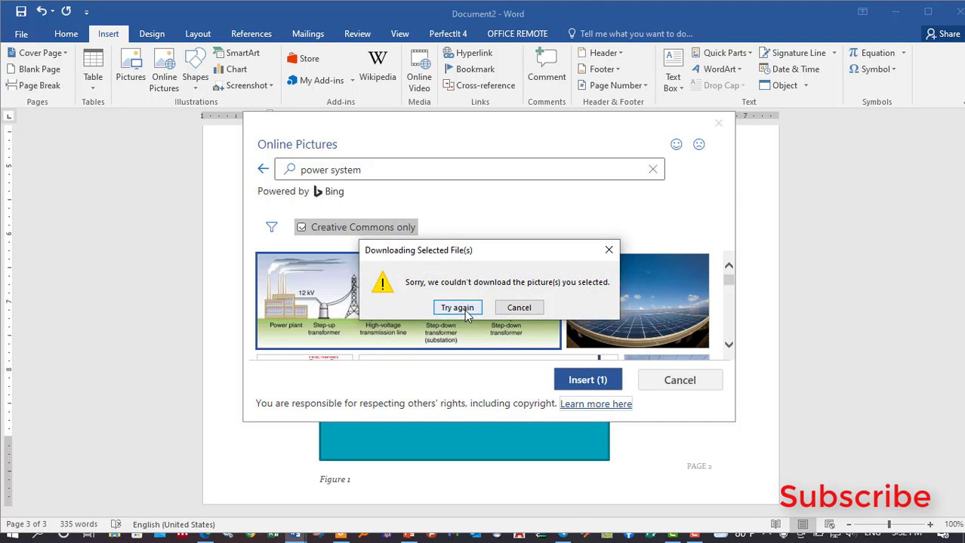
click(461, 308)
click(519, 307)
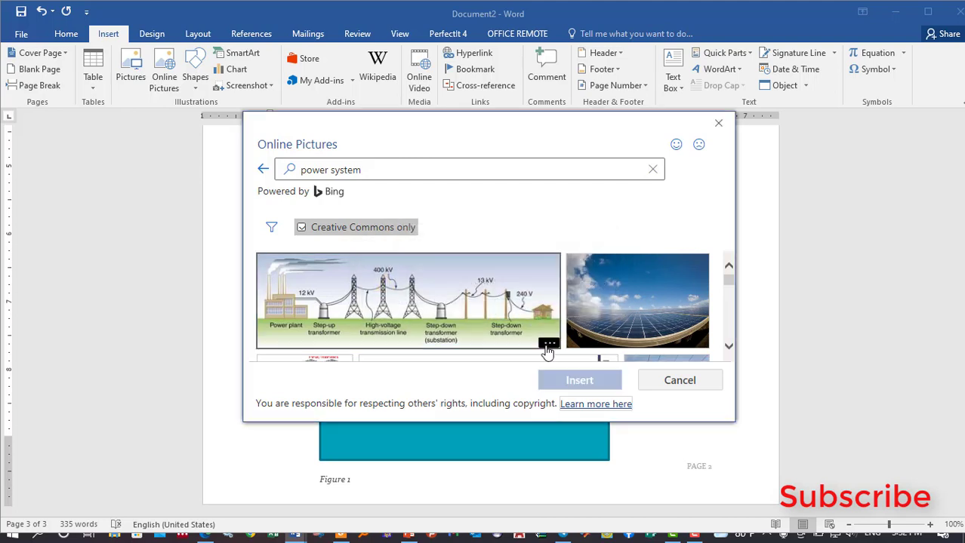
scroll(545, 332, down, 3)
scroll(483, 317, down, 2)
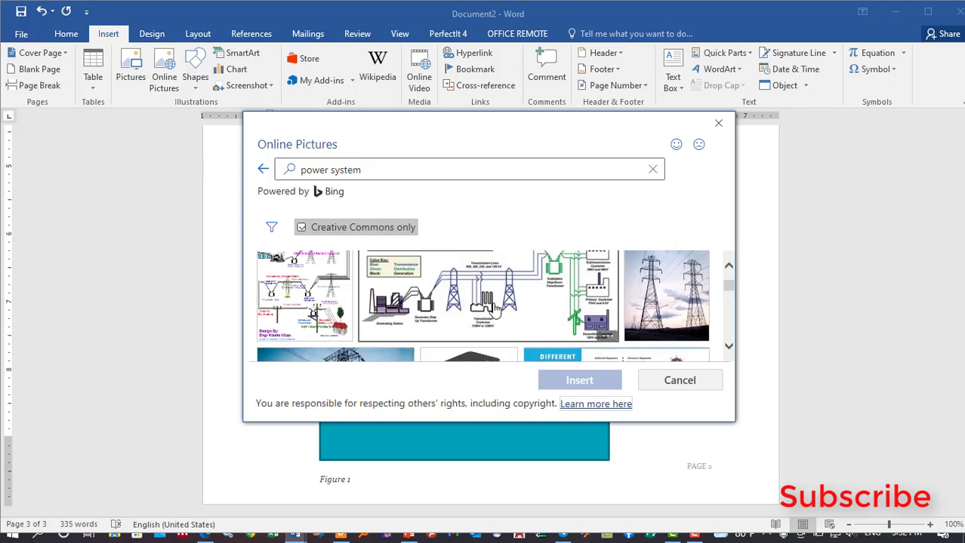
click(428, 308)
click(587, 380)
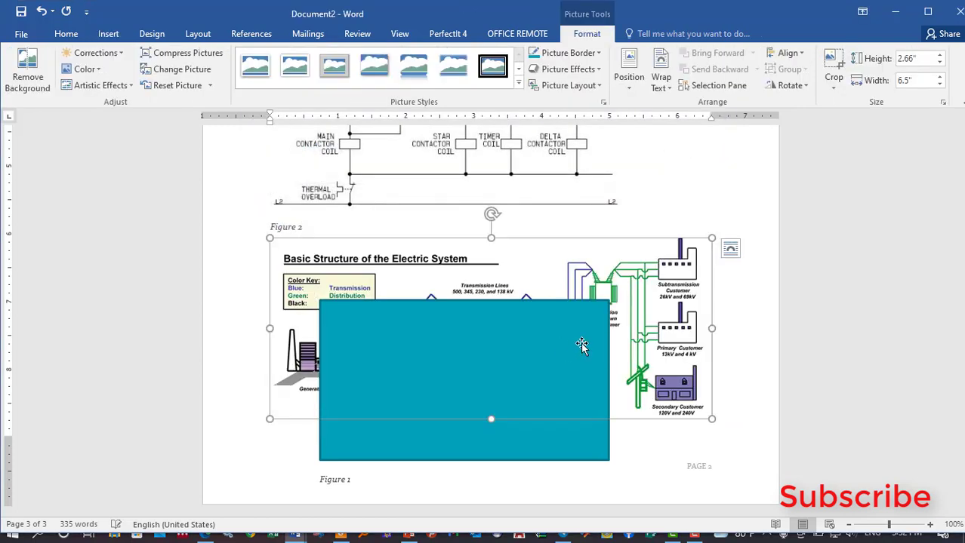
Delete the teal placeholder rectangle and its Figure 1 caption box, then select the electric-system picture.
click(541, 440)
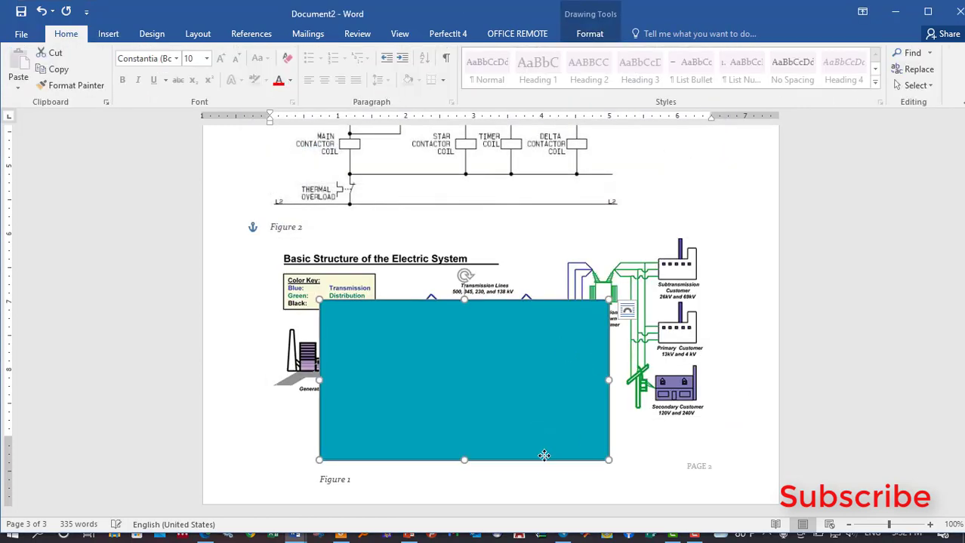
drag(541, 440, 541, 441)
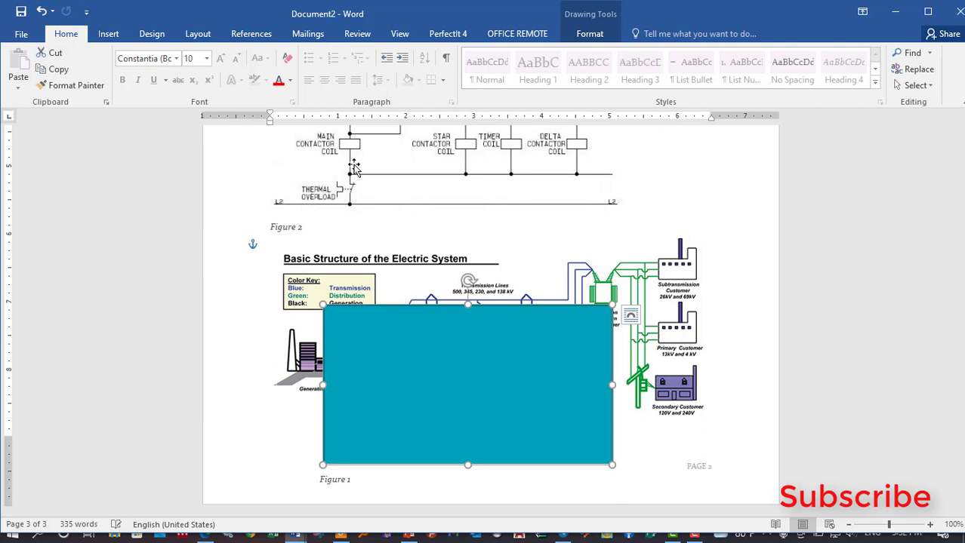
click(542, 477)
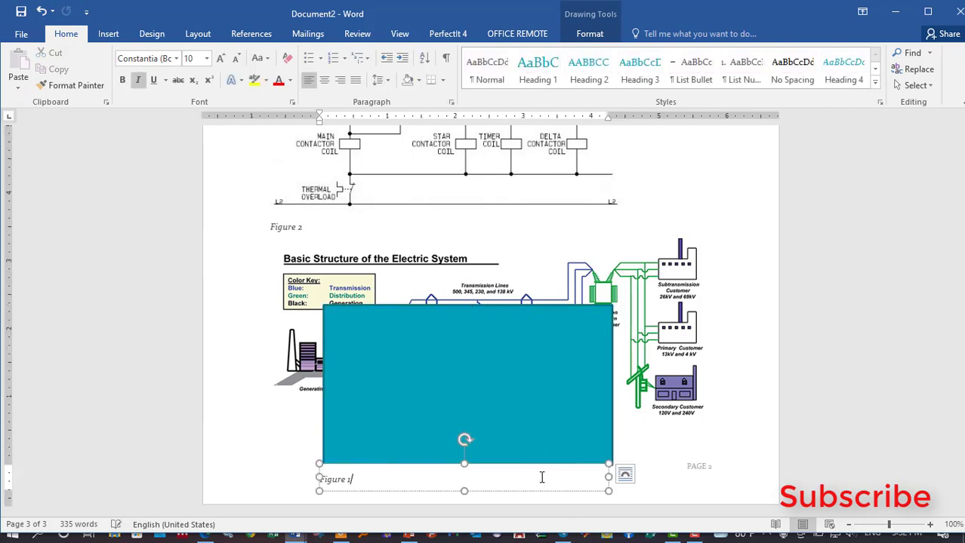
click(471, 410)
key(Delete)
click(342, 464)
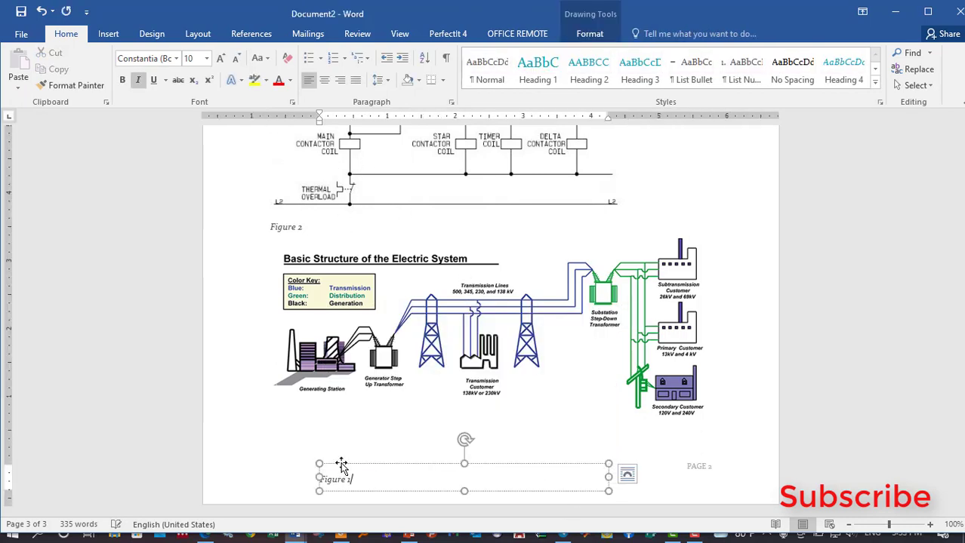
click(341, 465)
key(Delete)
click(683, 318)
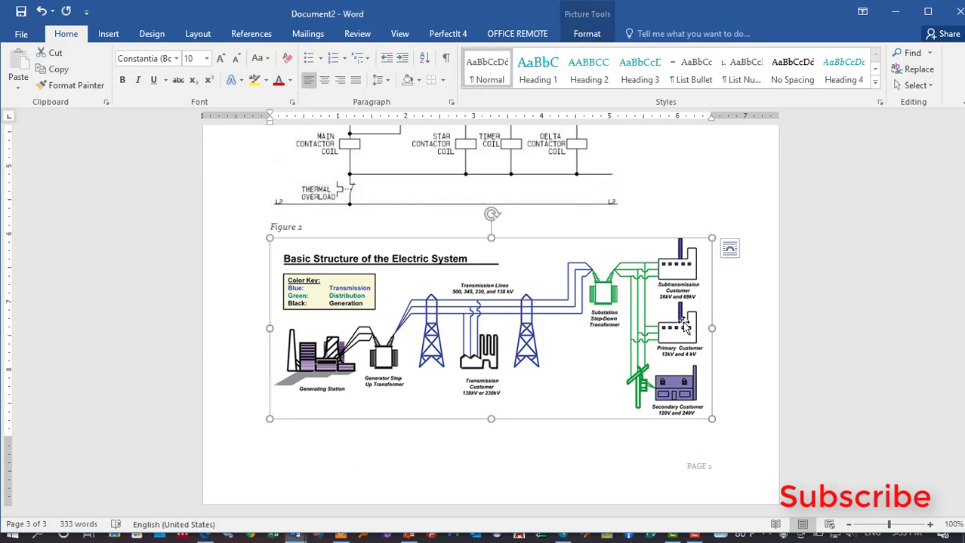
click(739, 332)
click(556, 326)
click(109, 35)
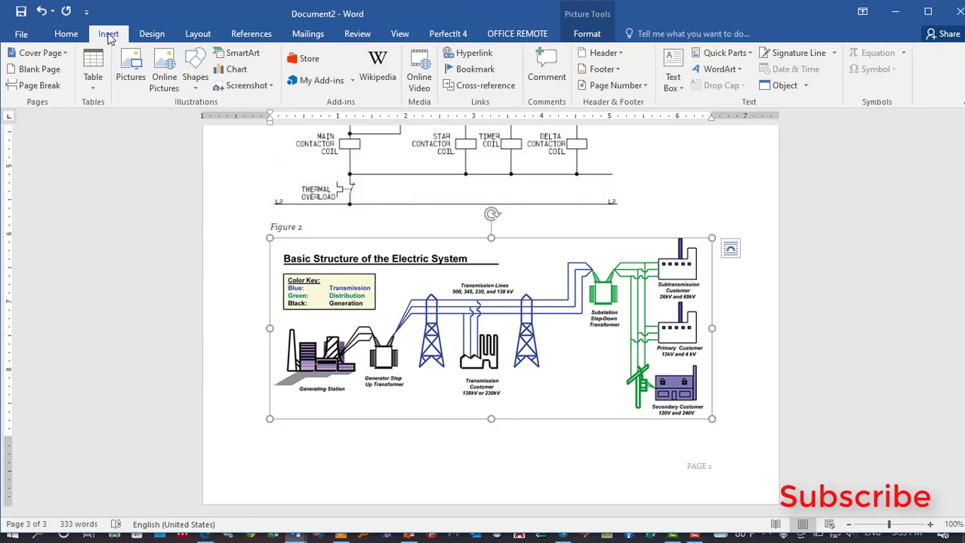
Insert a Clustered Column chart of default sample data above the electric-system diagram and close its data sheet.
click(195, 87)
click(194, 90)
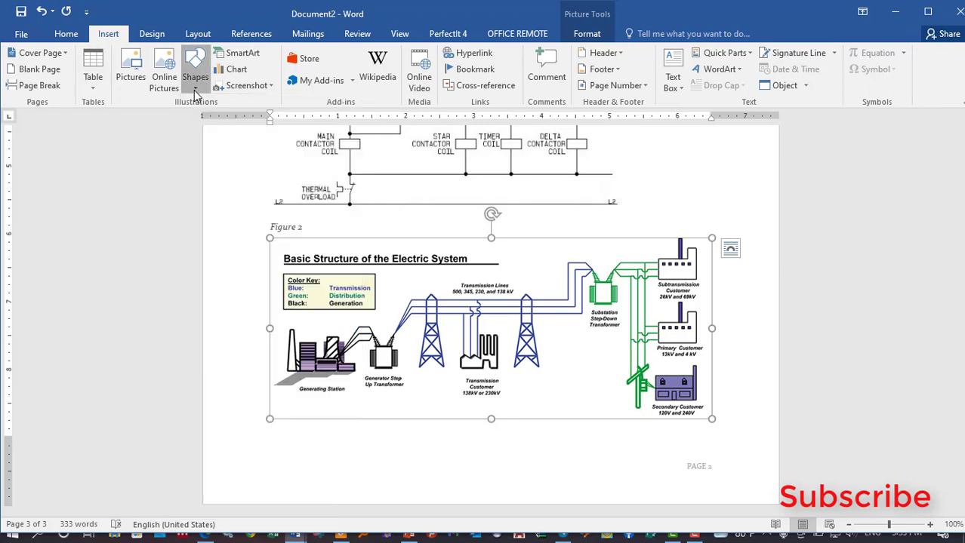
click(235, 70)
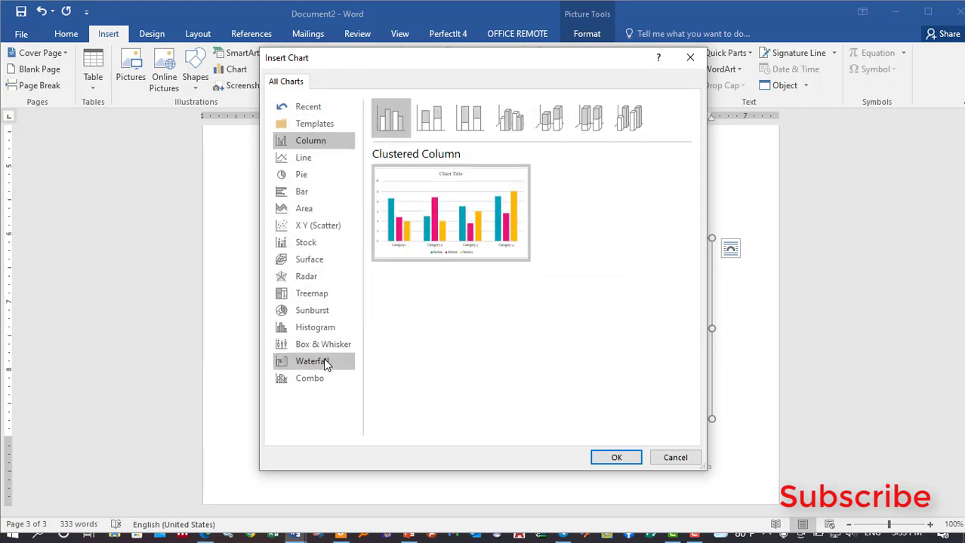
mouse_move(387, 211)
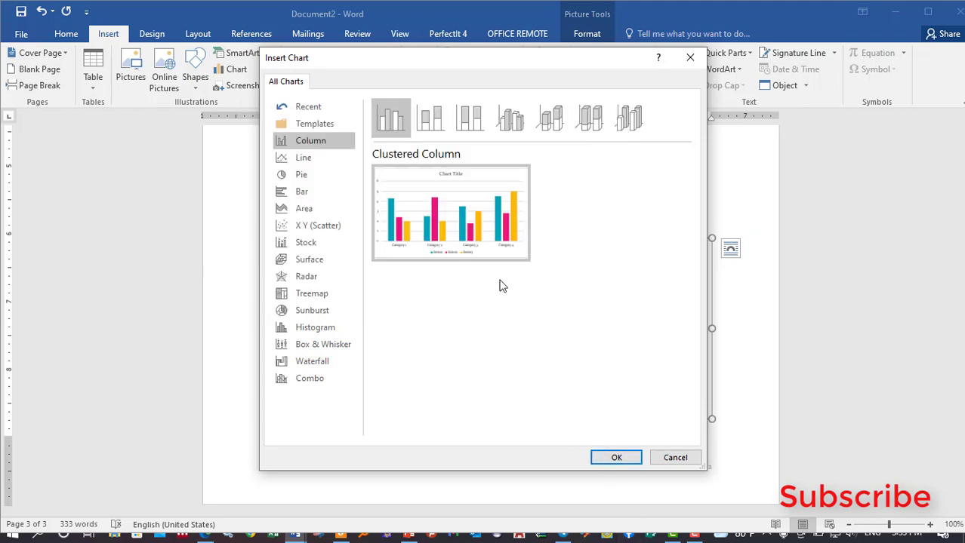
click(619, 458)
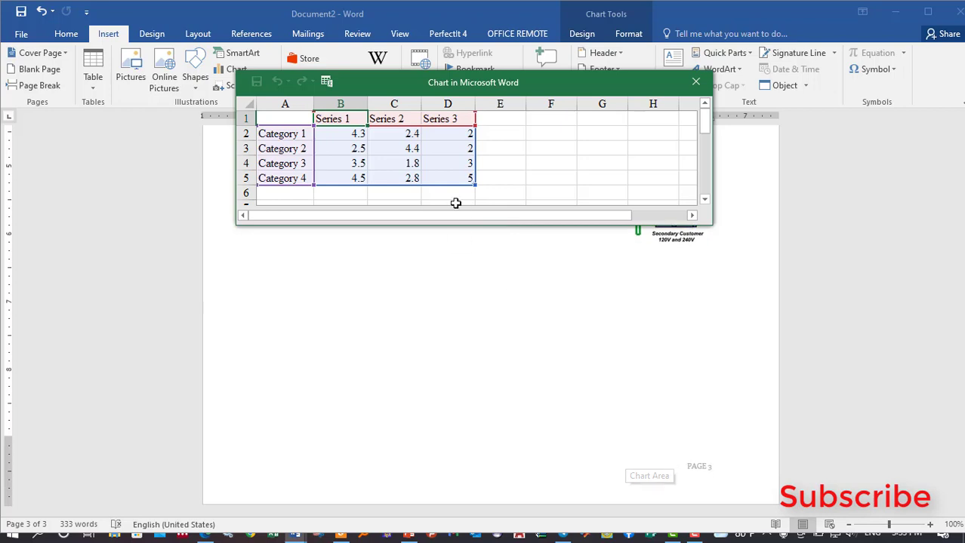
click(491, 232)
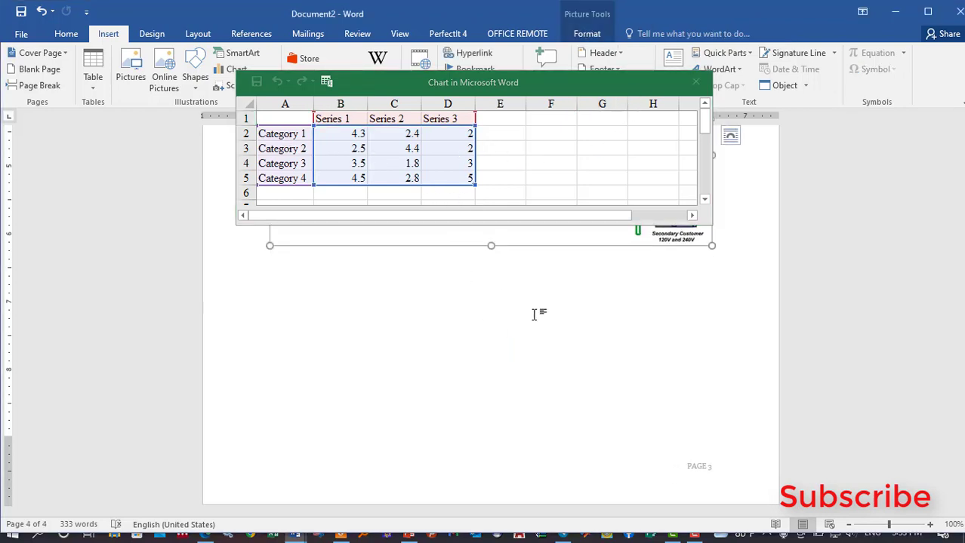
scroll(604, 295, up, 10)
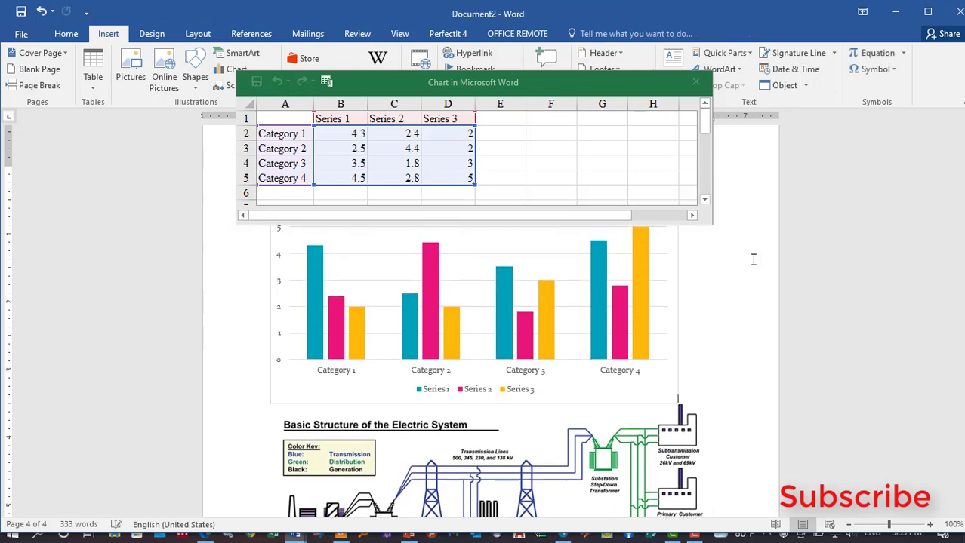
click(483, 83)
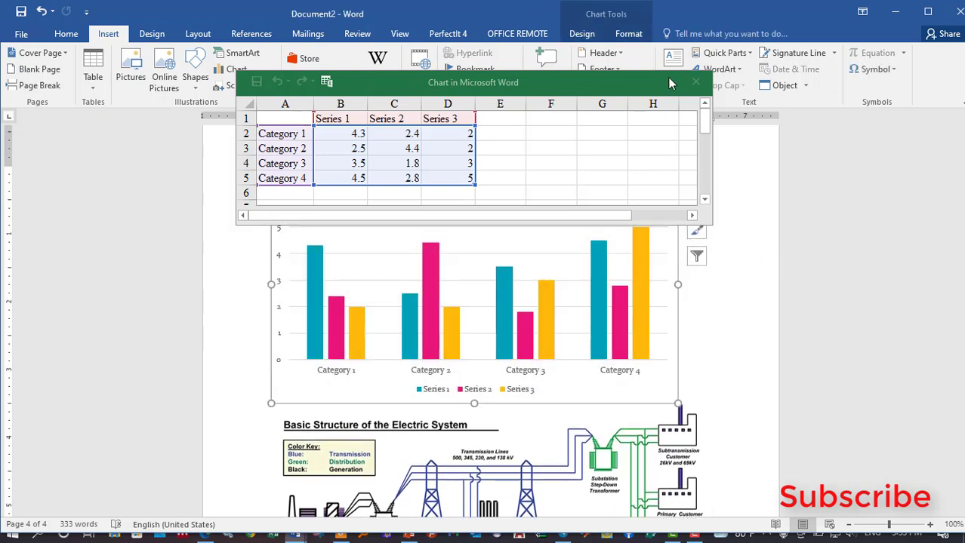
click(667, 453)
click(759, 249)
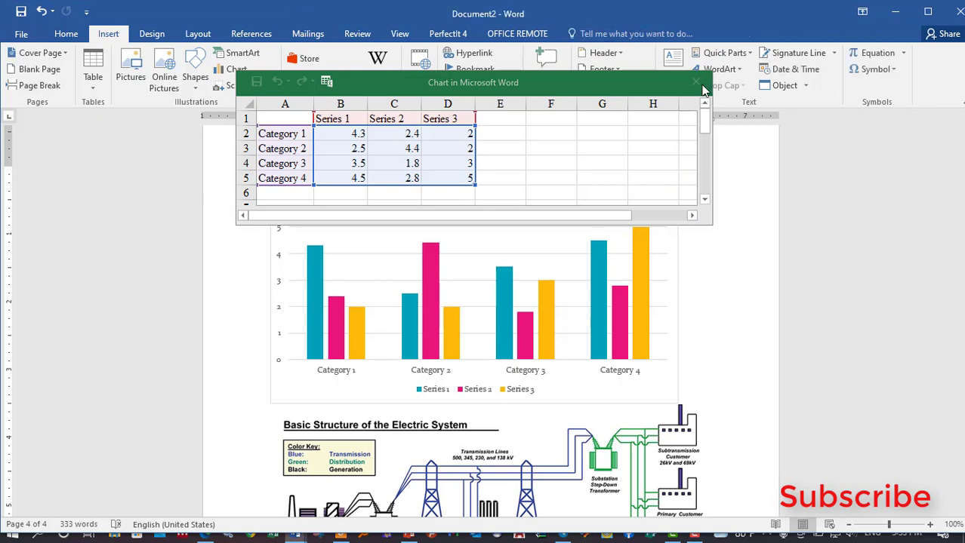
click(693, 82)
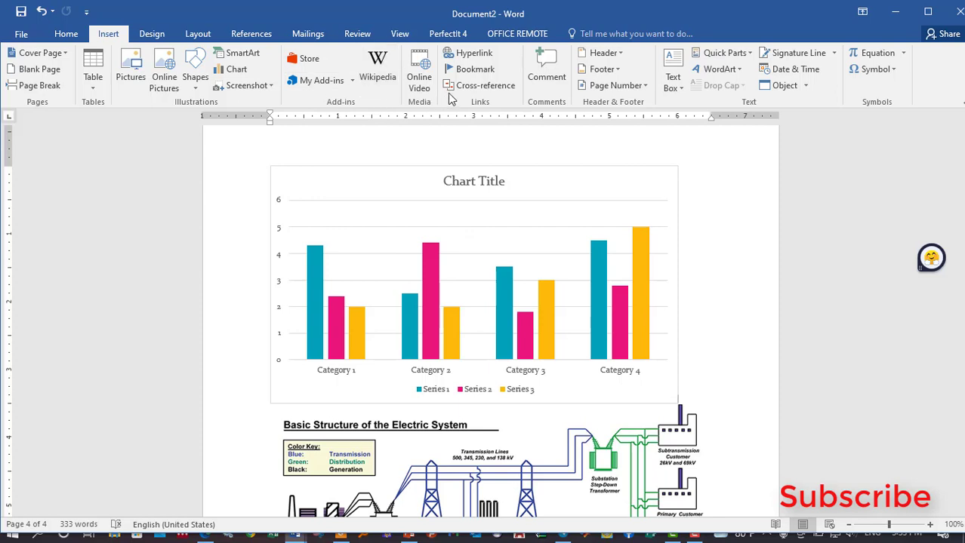
Attach the comment 'Put at the center' at the Figure 2 circuit diagram caption.
click(545, 83)
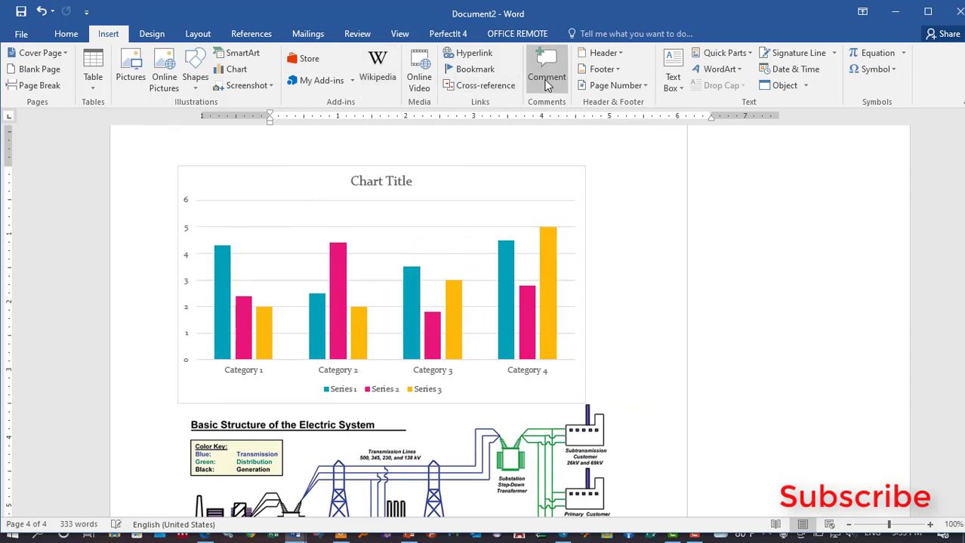
scroll(762, 286, up, 5)
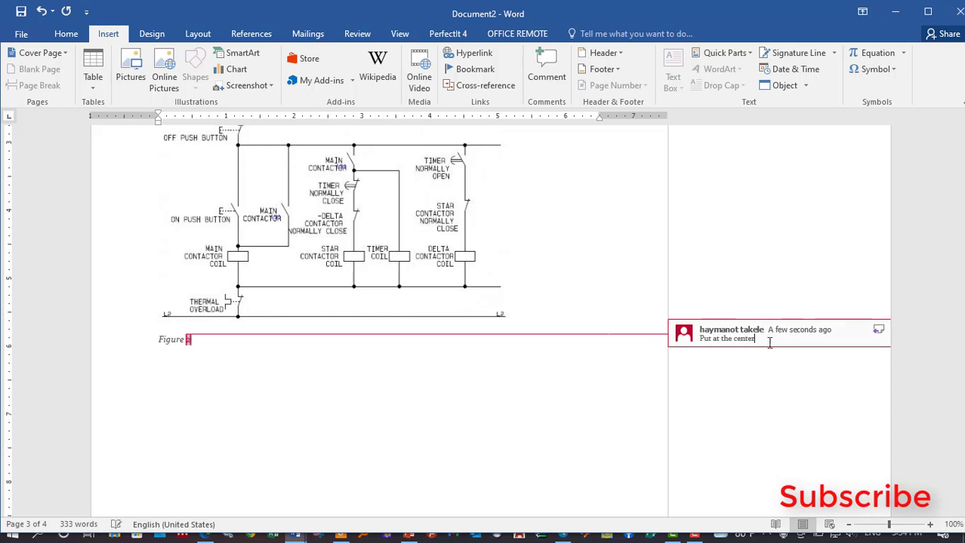
click(273, 224)
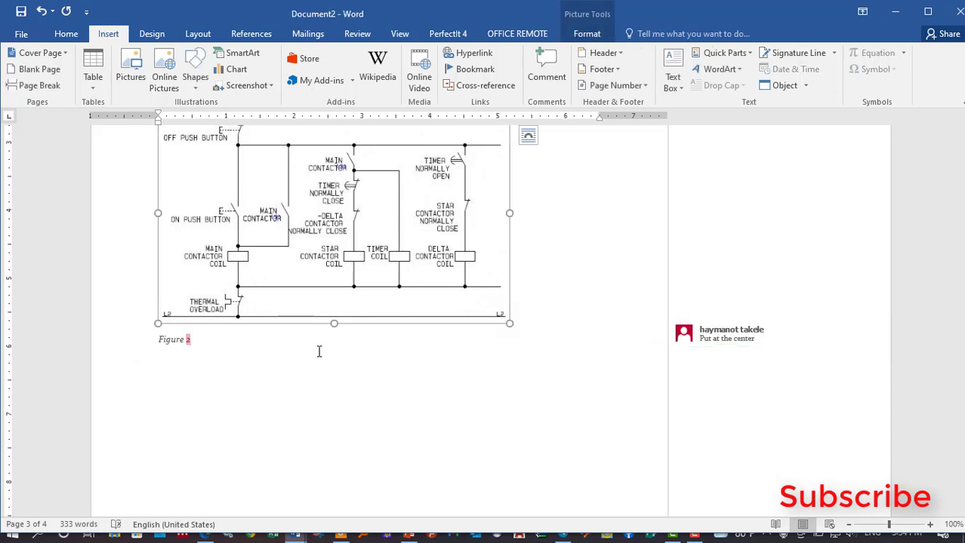
Apply the teal Banded header reading DOCUMENTATION BY MICROSOFT WORD.
click(620, 52)
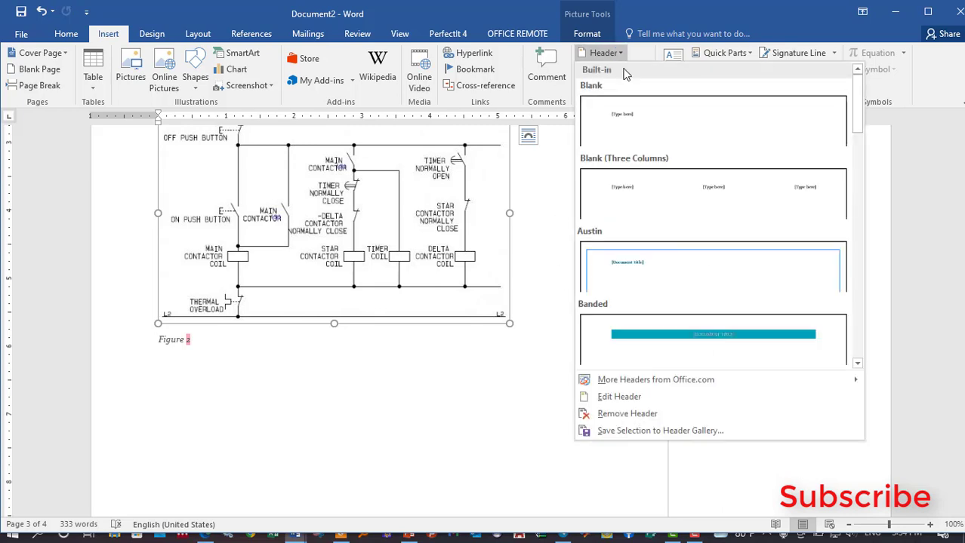
click(692, 342)
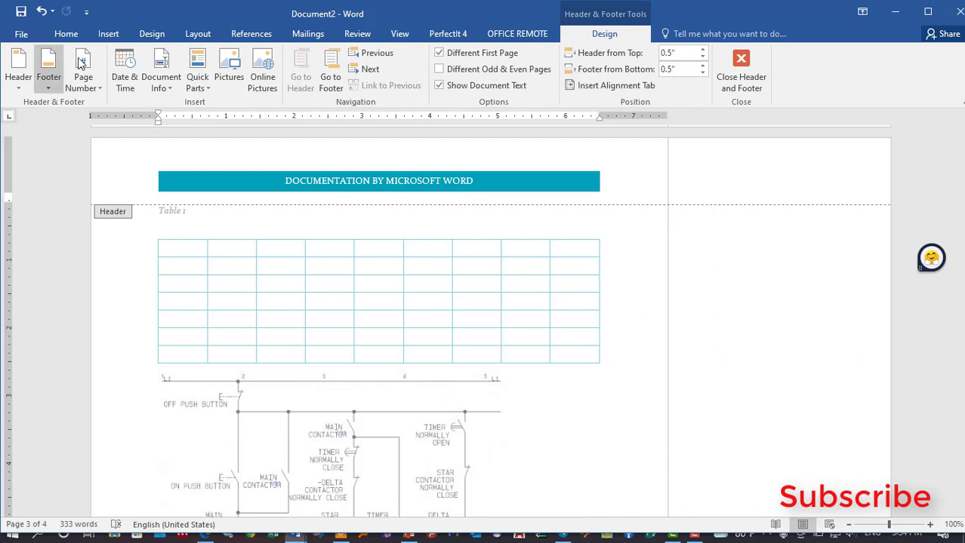
click(108, 34)
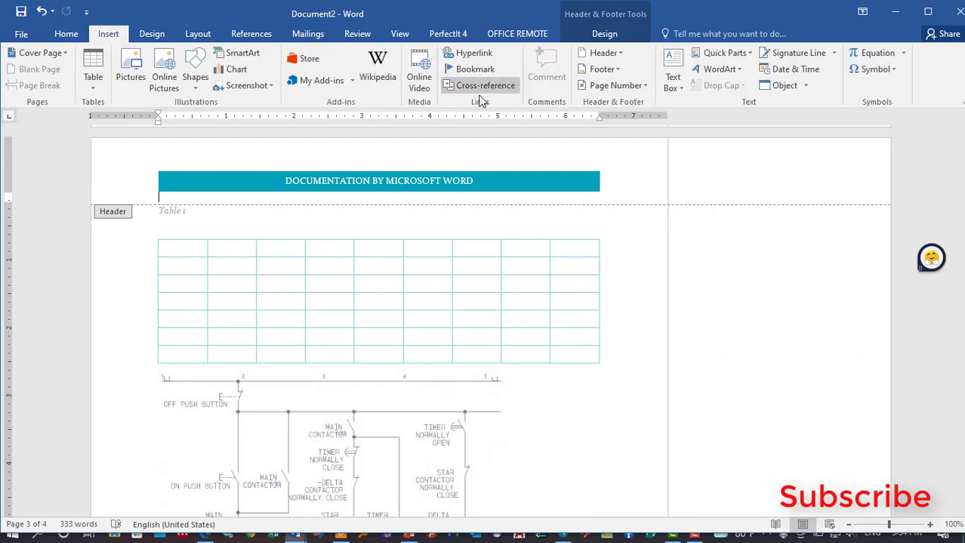
Add the Austin framed footer showing the page number 'PG. 2'.
click(607, 69)
click(771, 295)
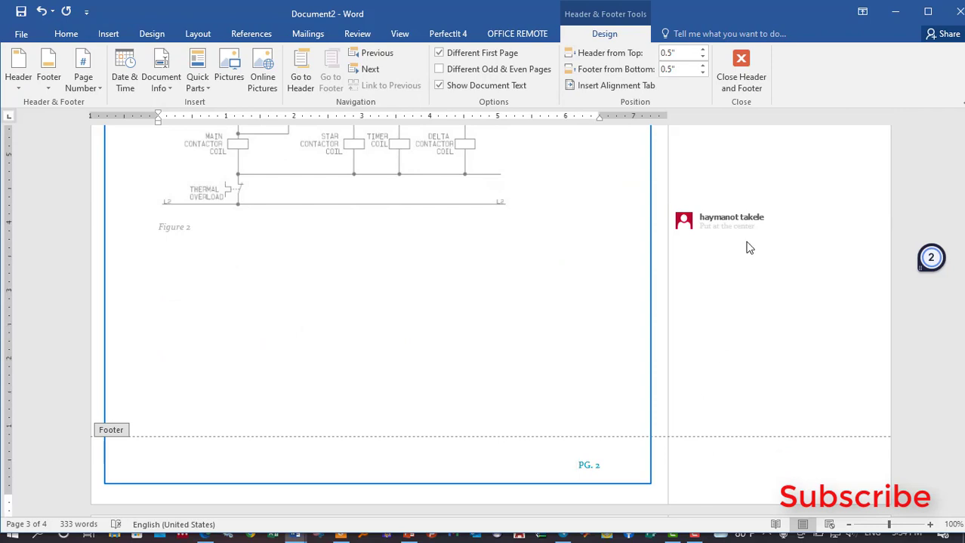
scroll(698, 208, up, 6)
click(108, 33)
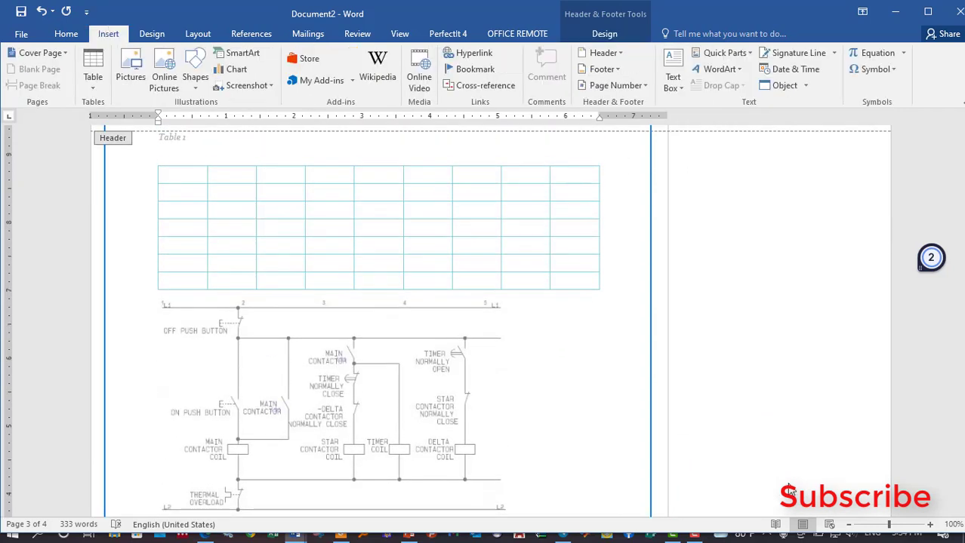
click(639, 89)
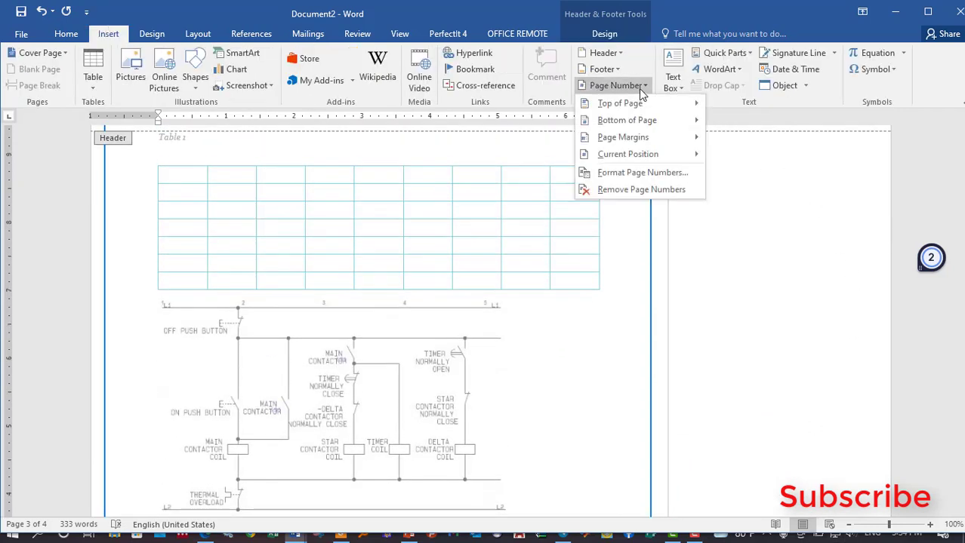
mouse_move(639, 159)
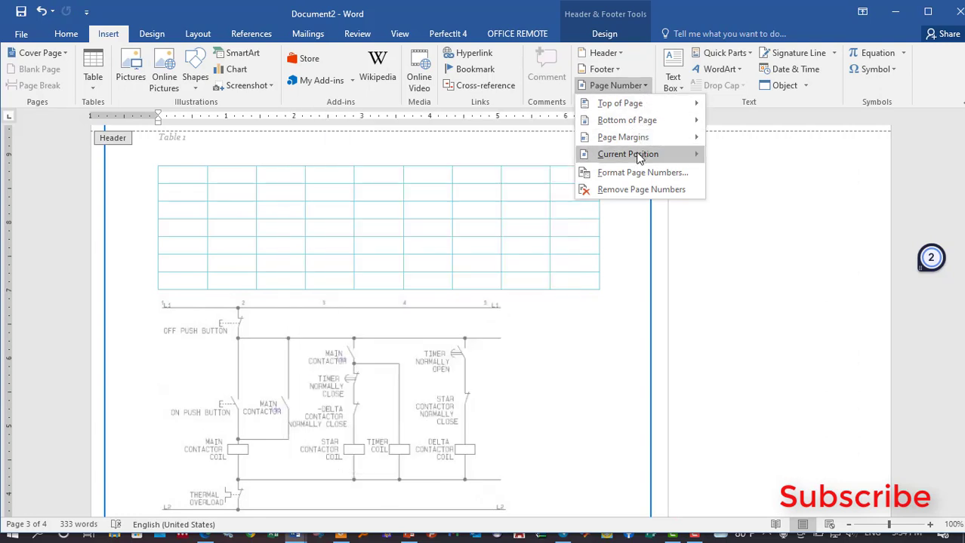
Put a Plain Number 2 page number at the bottom centre of each page and close footer editing.
mouse_move(632, 121)
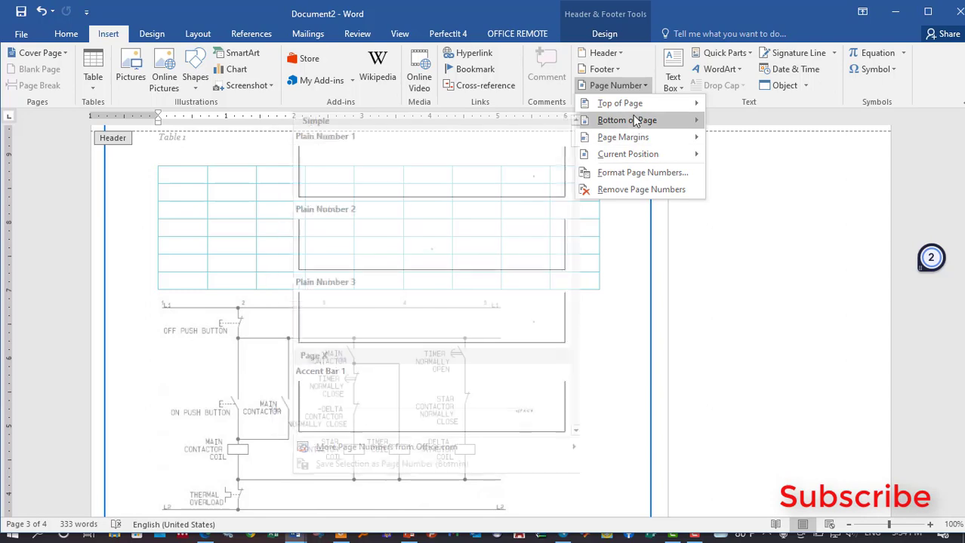
click(441, 259)
scroll(559, 387, down, 3)
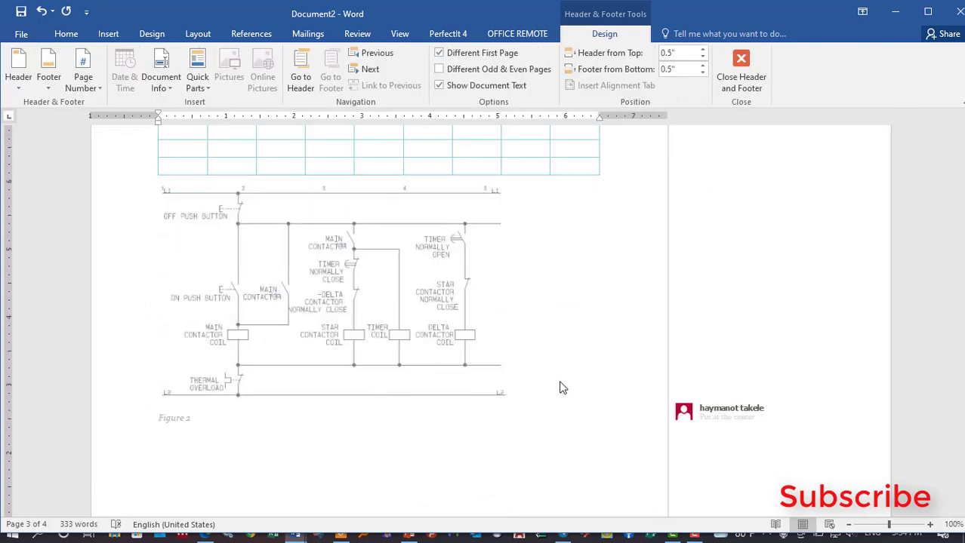
scroll(474, 394, down, 2)
double_click(476, 397)
scroll(473, 393, down, 3)
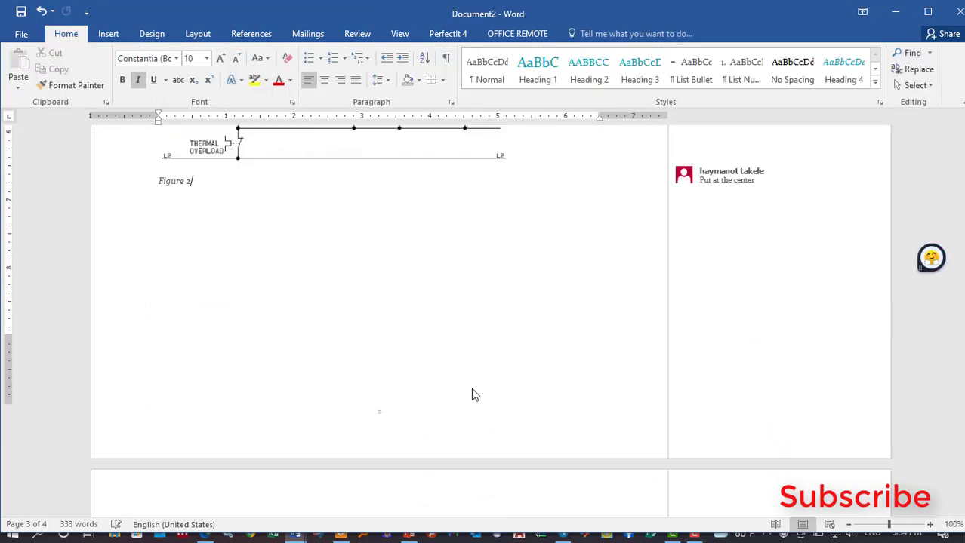
scroll(470, 385, down, 3)
scroll(396, 242, down, 4)
scroll(400, 254, down, 2)
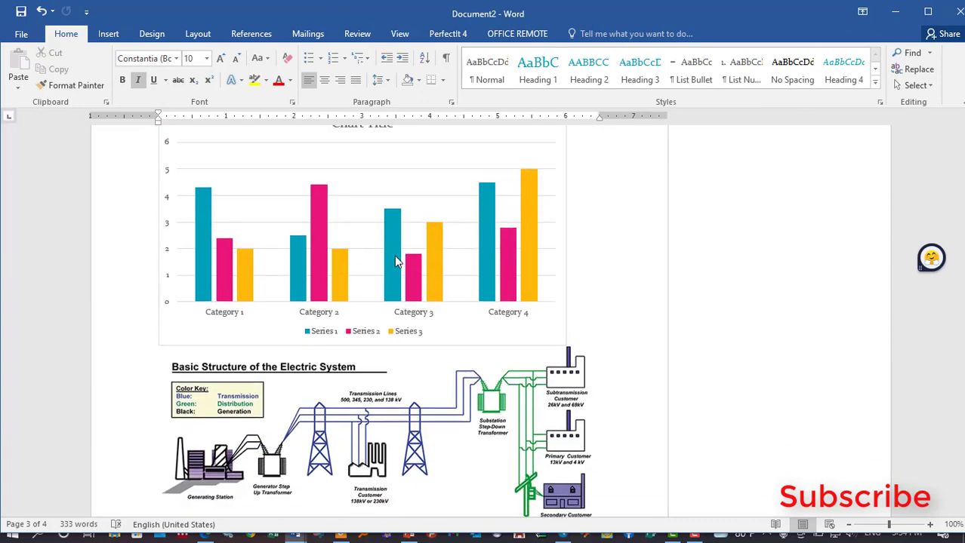
scroll(445, 237, down, 7)
click(110, 34)
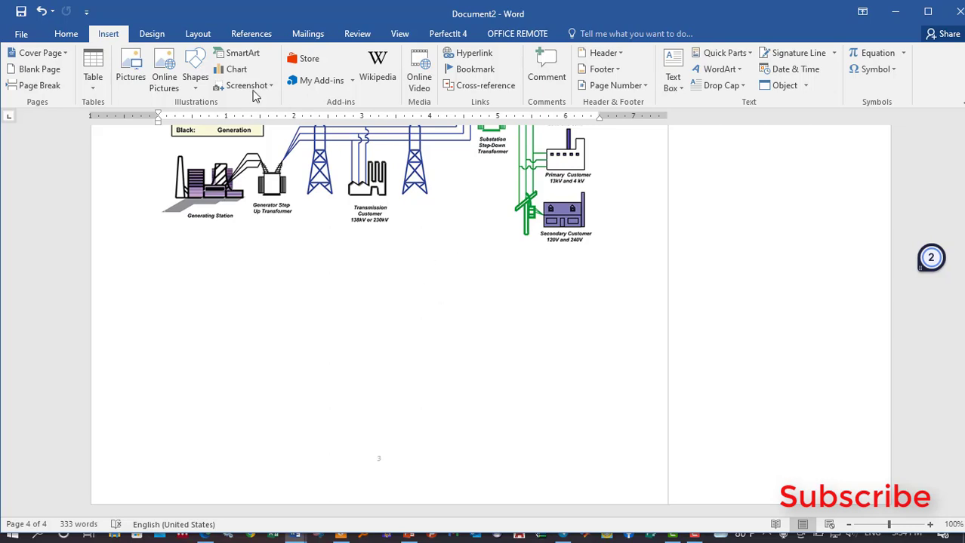
Preview SmartArt list and process layouts such as Vertical Arrow List, Segmented Process and Basic Cycle.
click(243, 53)
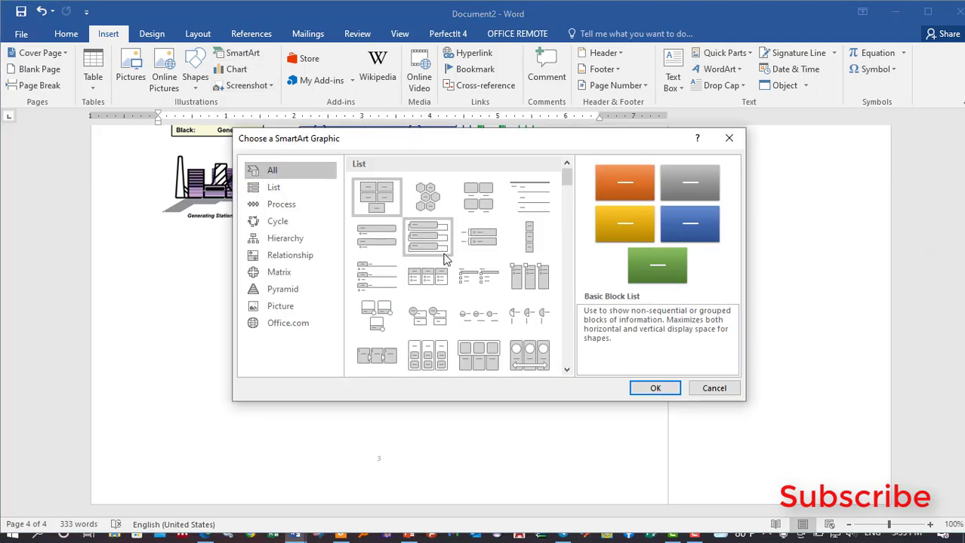
scroll(441, 249, down, 5)
scroll(440, 234, down, 5)
scroll(440, 231, down, 5)
scroll(441, 231, up, 5)
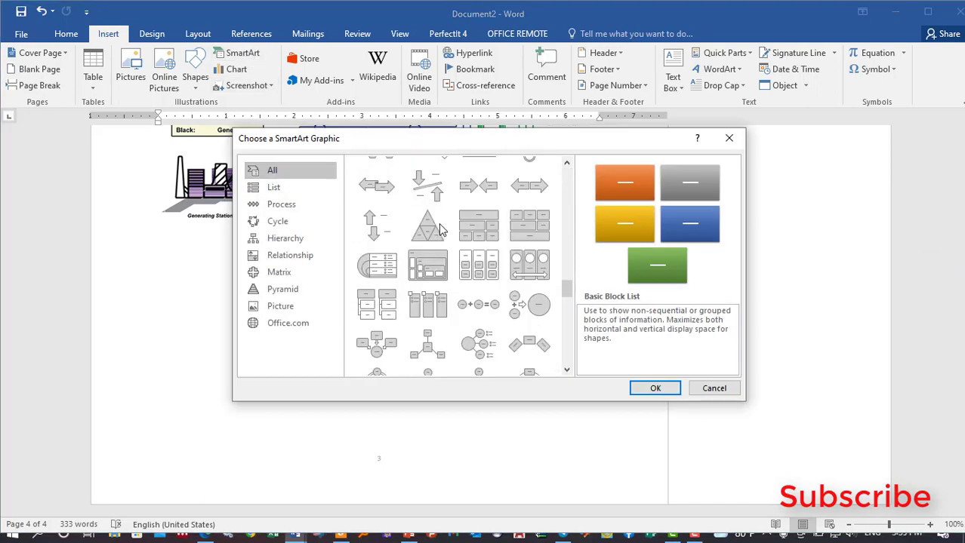
scroll(442, 230, up, 5)
click(382, 238)
click(382, 281)
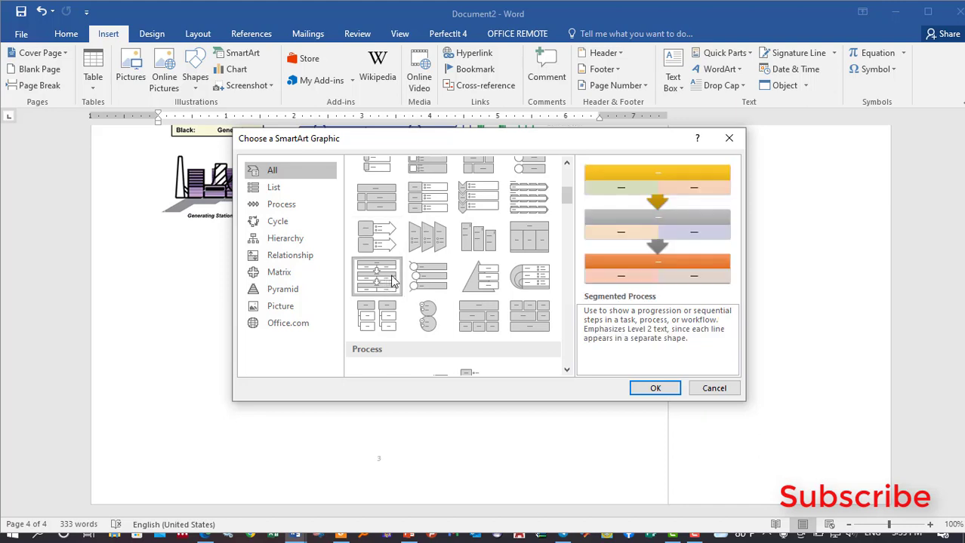
scroll(382, 279, down, 3)
click(385, 271)
click(391, 308)
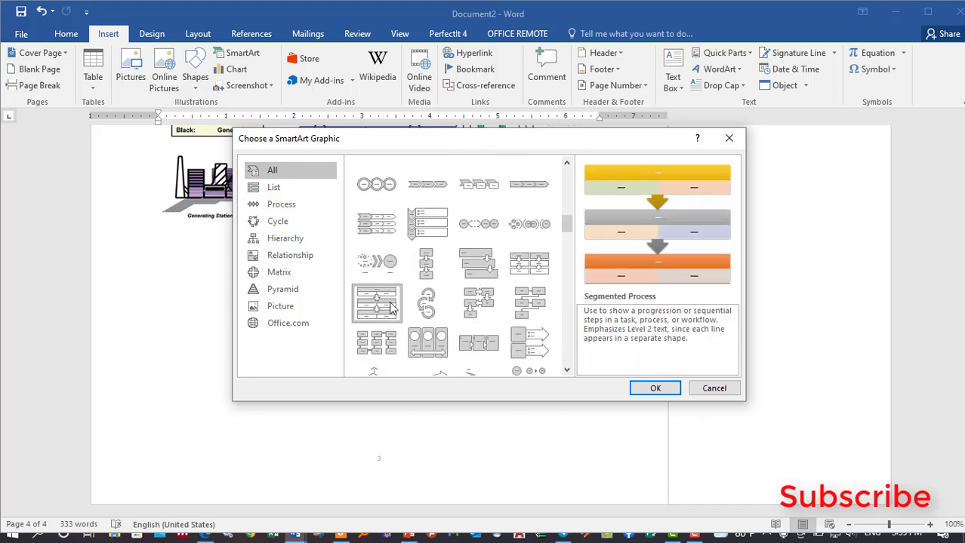
Preview cycle, pie and hierarchy SmartArt layouts, close the gallery unused, and open the Office Add-ins store.
scroll(391, 302, down, 3)
click(382, 293)
click(430, 292)
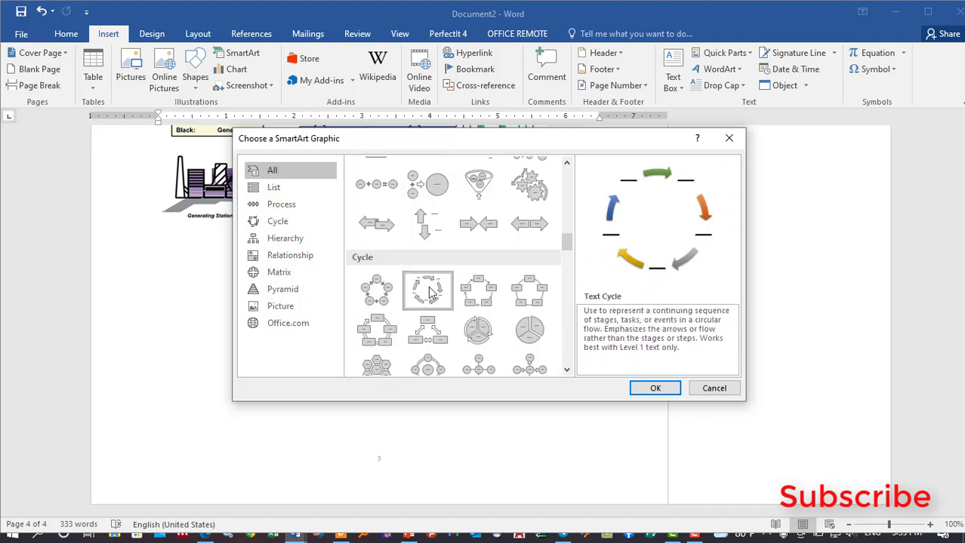
click(483, 296)
click(491, 332)
click(529, 330)
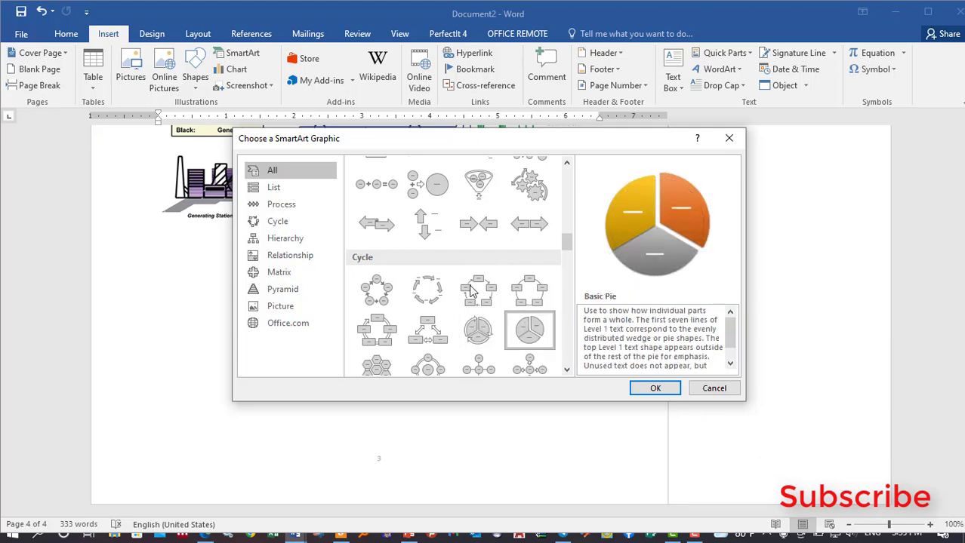
scroll(453, 295, down, 5)
click(446, 285)
click(372, 283)
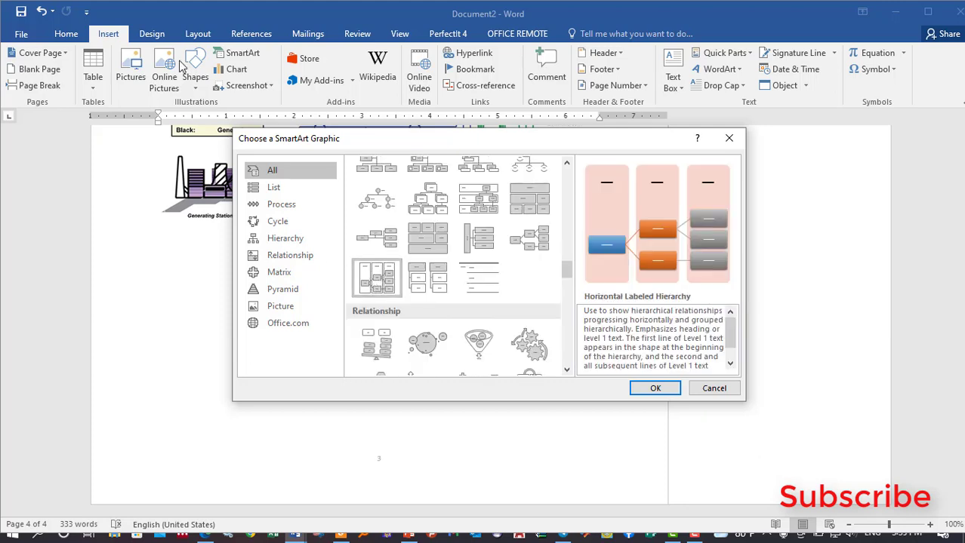
click(110, 34)
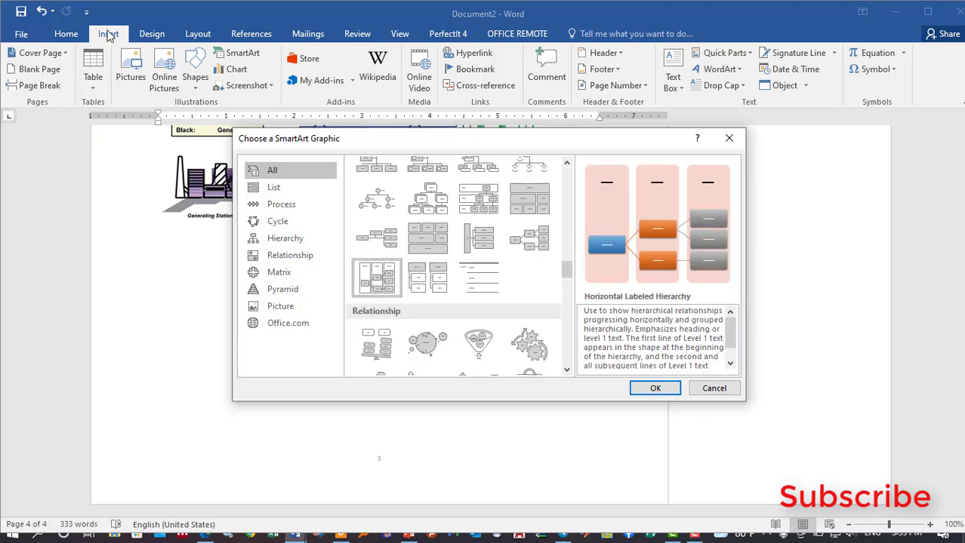
click(730, 138)
click(306, 63)
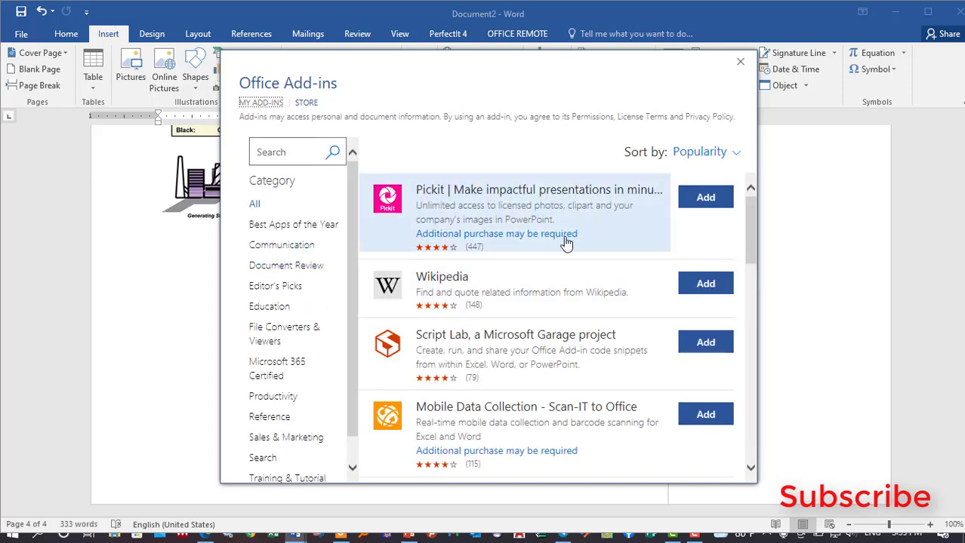
Install the Pickit add-in, agreeing to its terms.
click(708, 200)
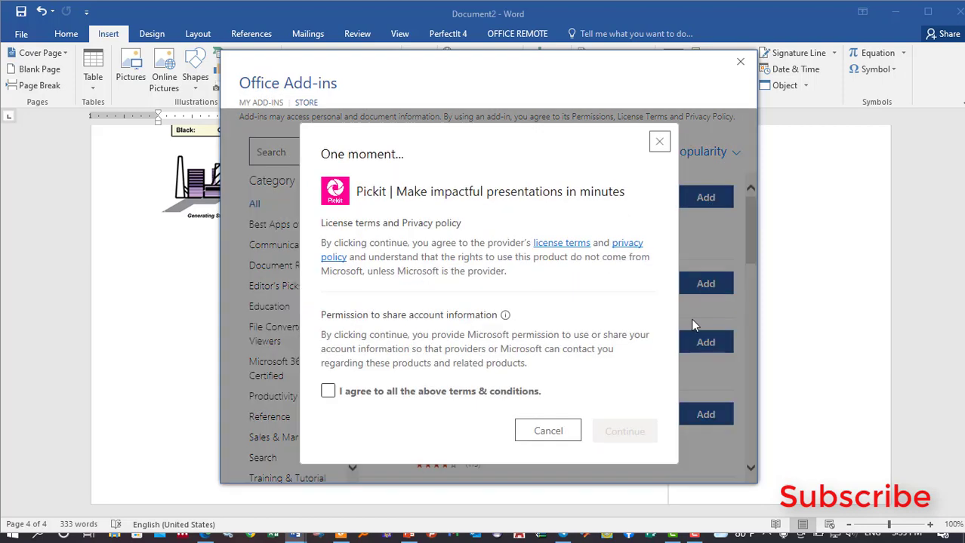
click(328, 391)
click(619, 431)
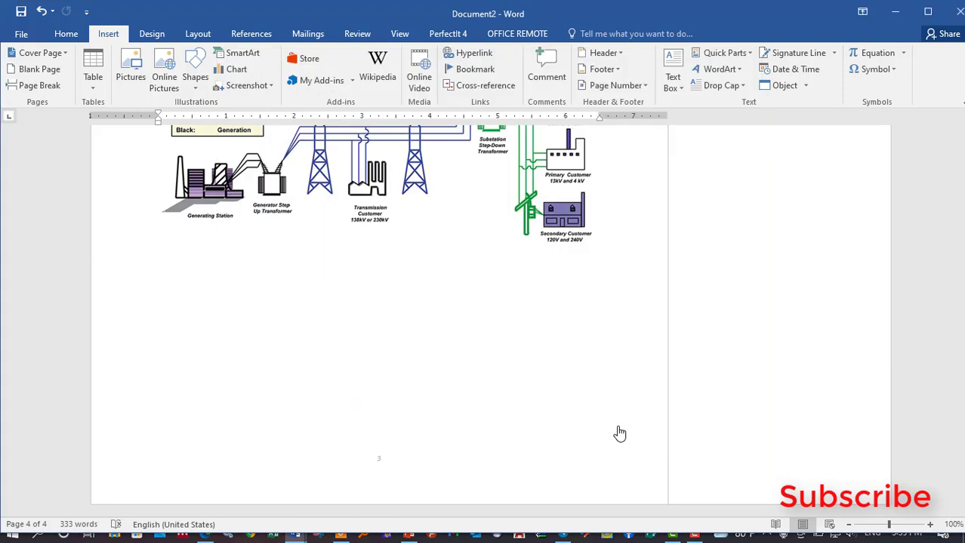
Install the Compatibility Checker add-in from the store.
click(307, 59)
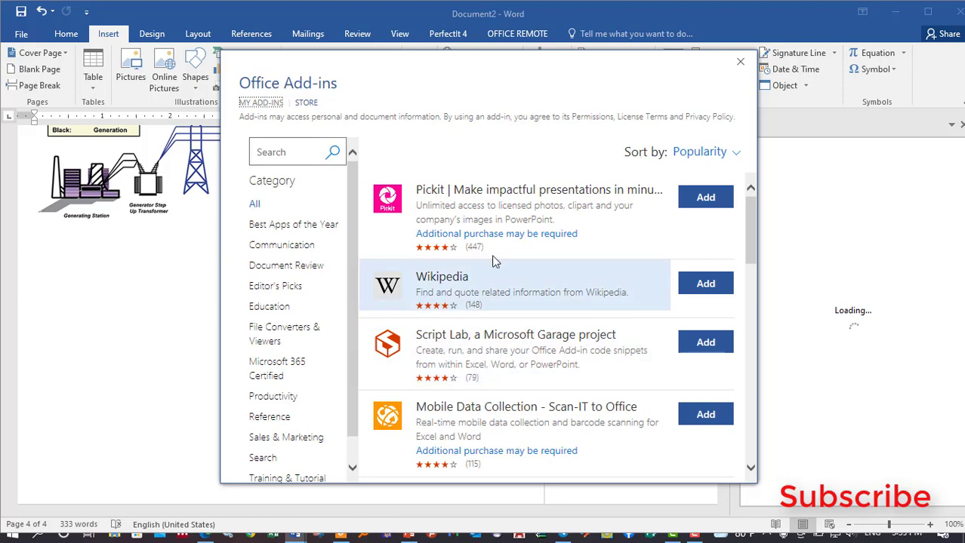
scroll(546, 308, down, 2)
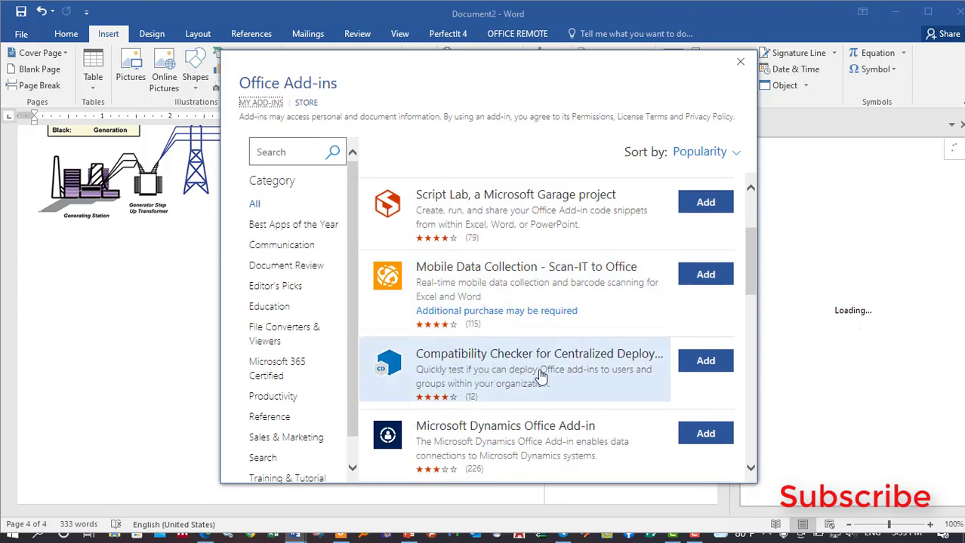
click(691, 365)
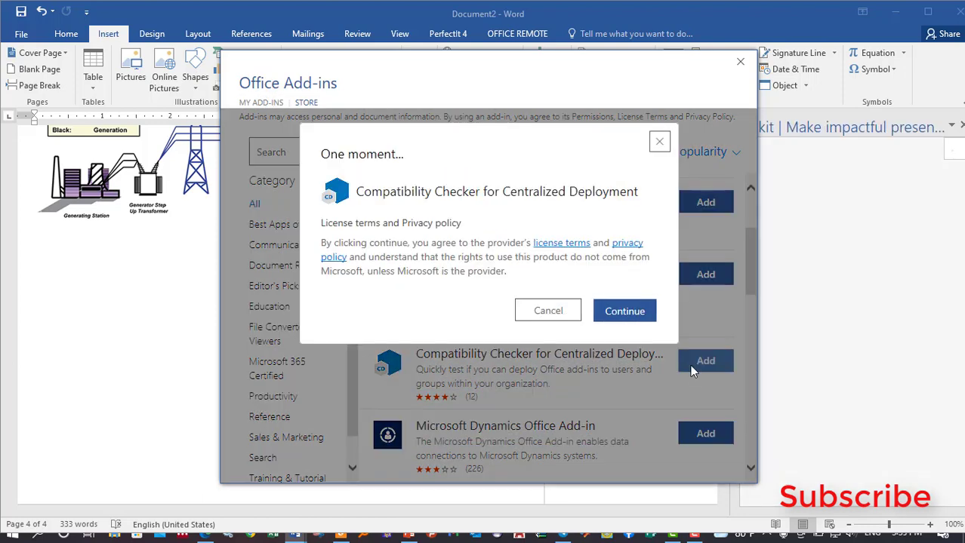
click(622, 311)
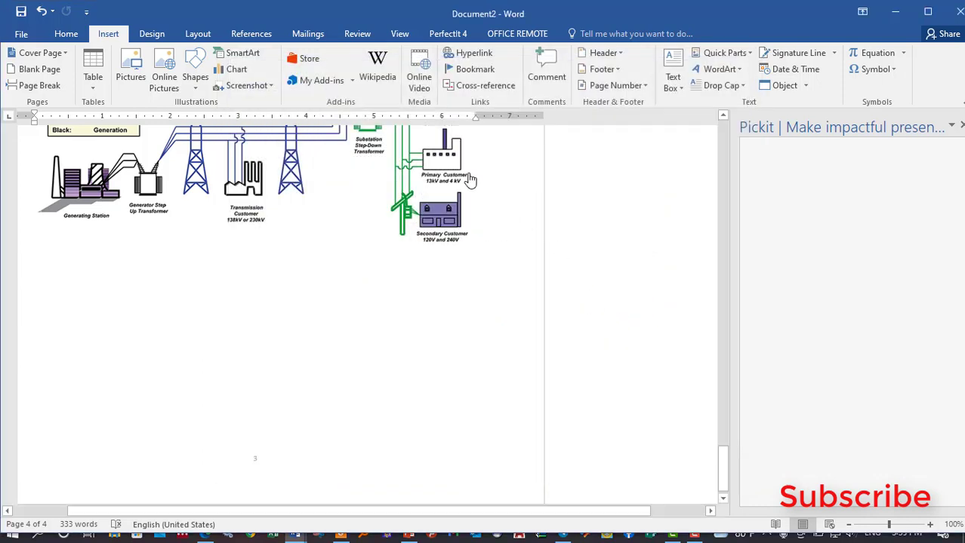
Close the Pickit and Compatibility Checker panes, then open and trust the Wikipedia add-in.
click(298, 60)
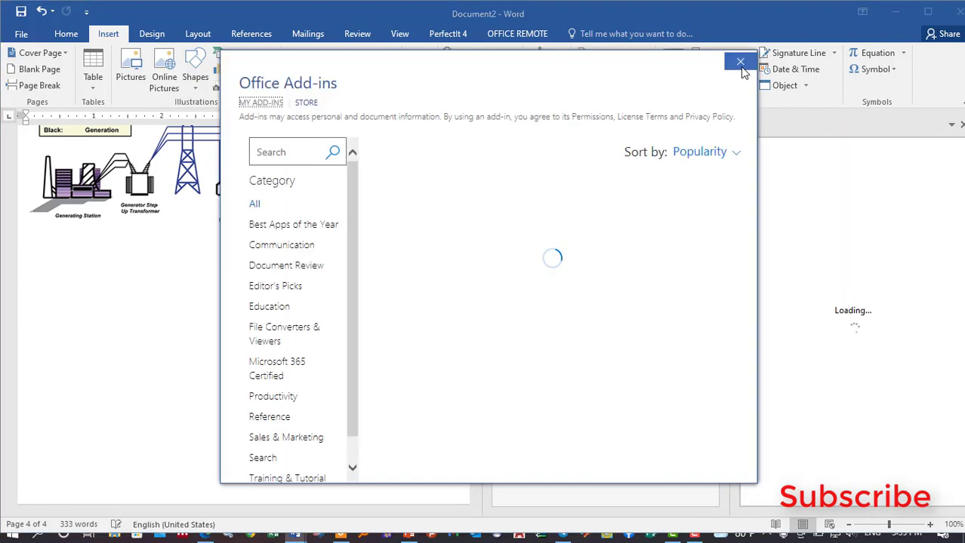
click(707, 196)
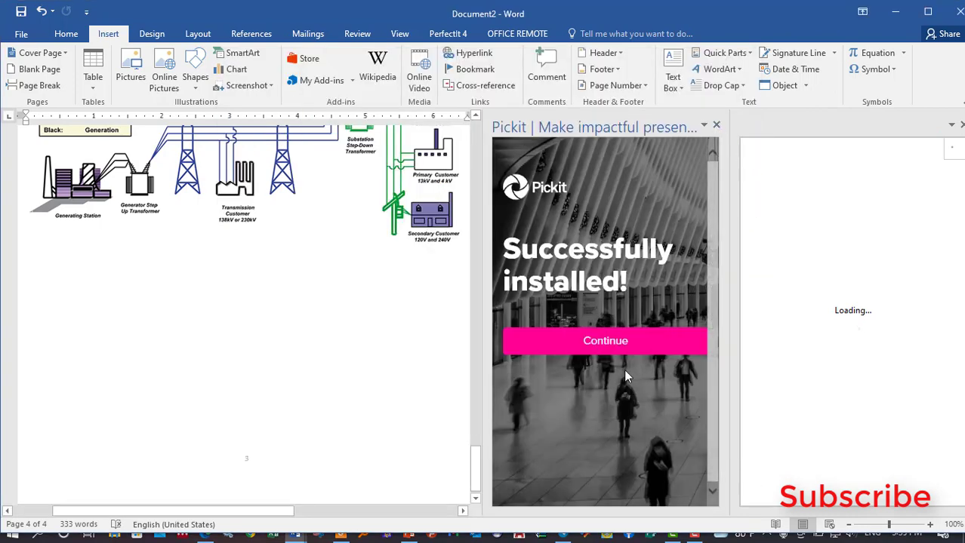
click(610, 345)
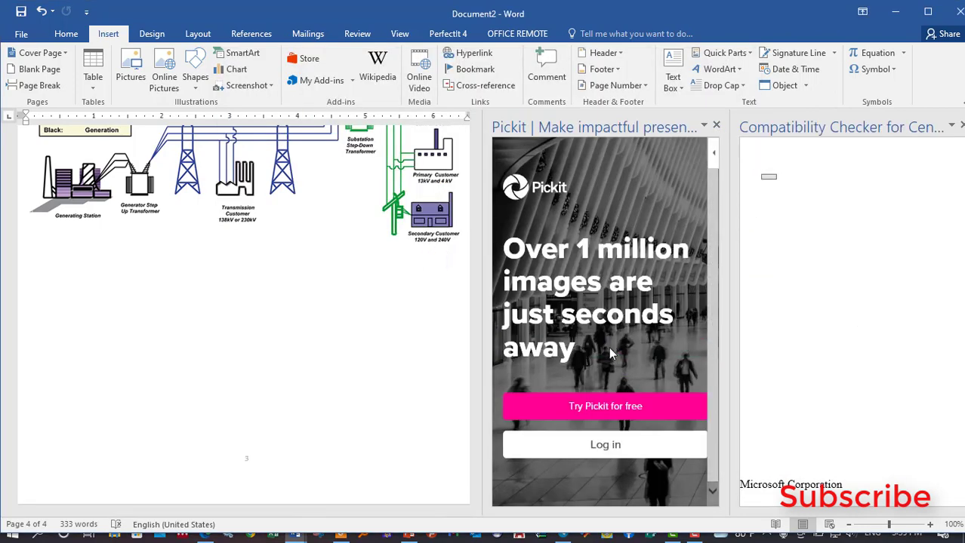
click(716, 127)
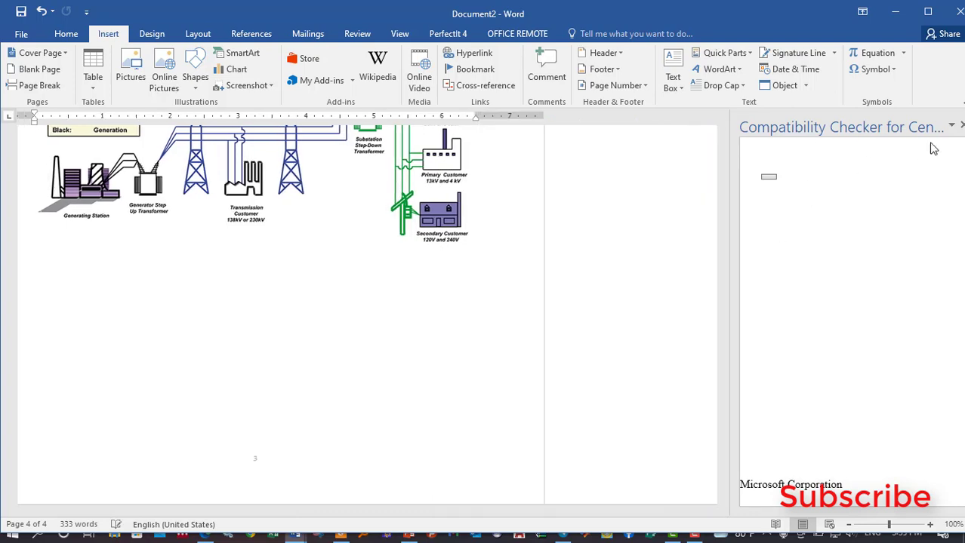
click(961, 128)
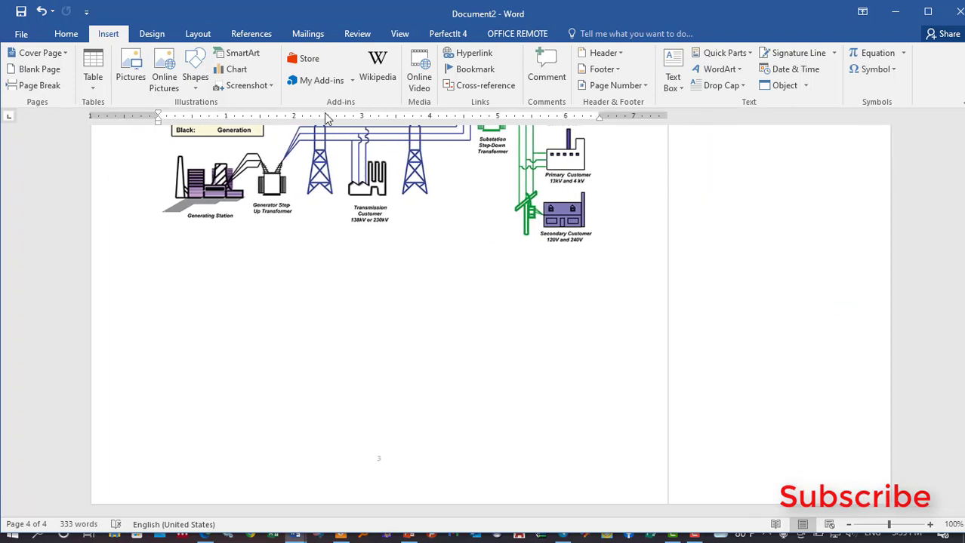
click(377, 69)
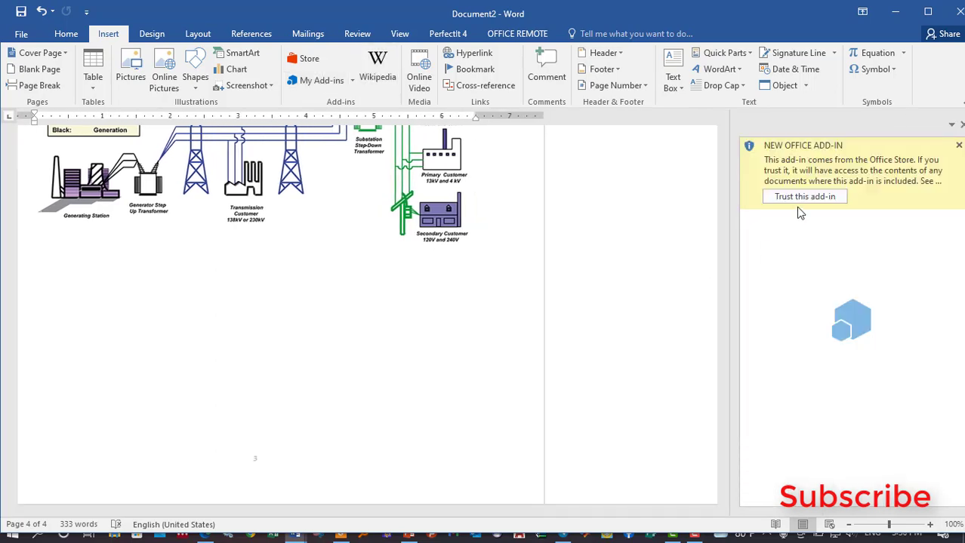
click(803, 197)
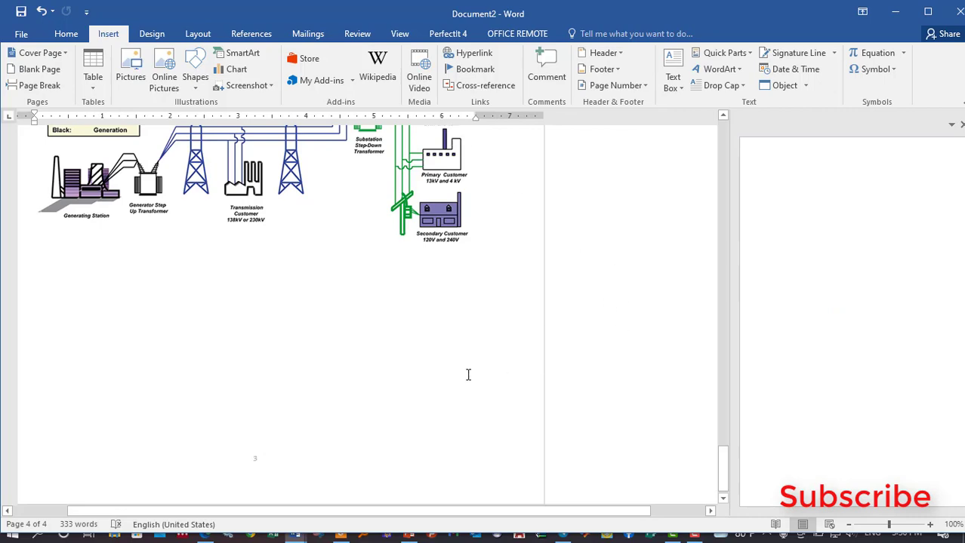
Search the Wikipedia pane for 'power system'.
scroll(312, 308, up, 2)
scroll(312, 308, up, 7)
scroll(317, 258, up, 5)
scroll(310, 227, up, 5)
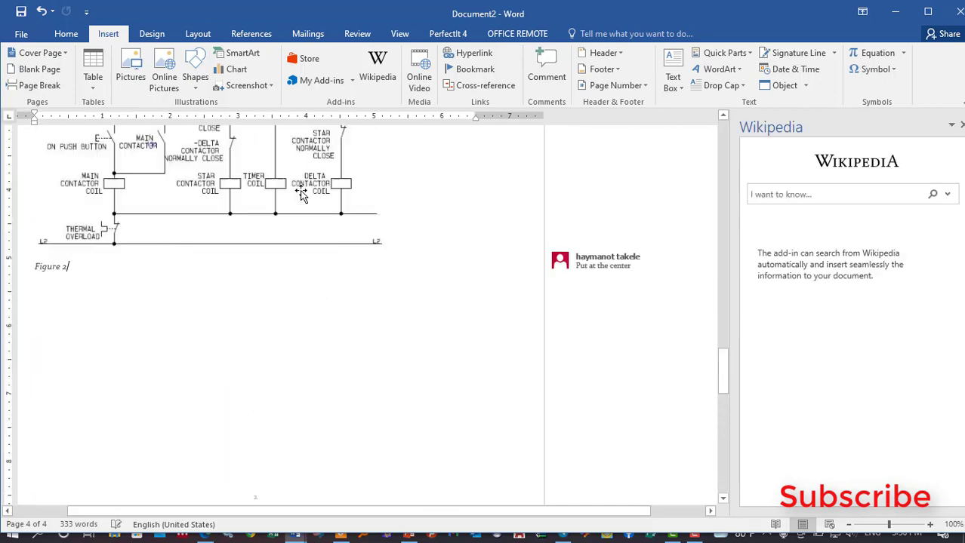
scroll(300, 190, up, 6)
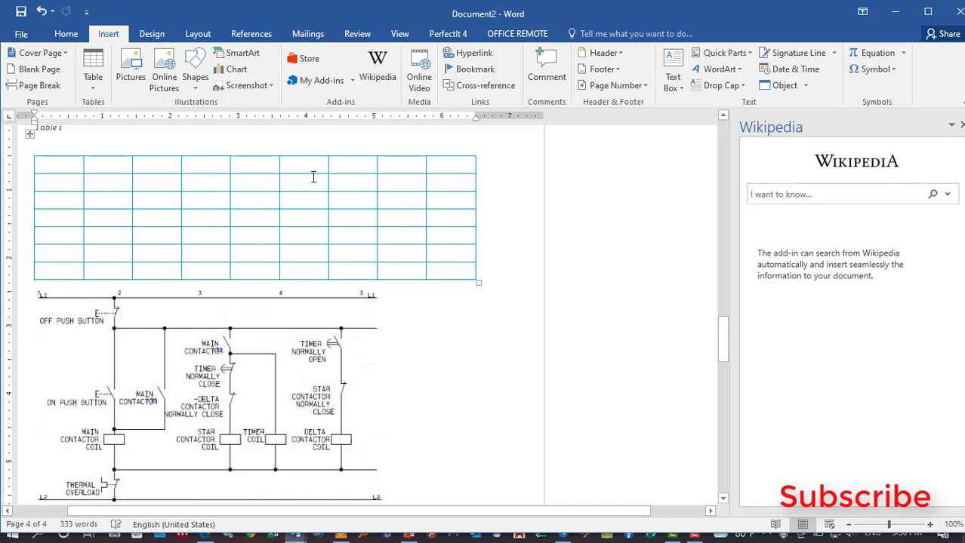
click(821, 190)
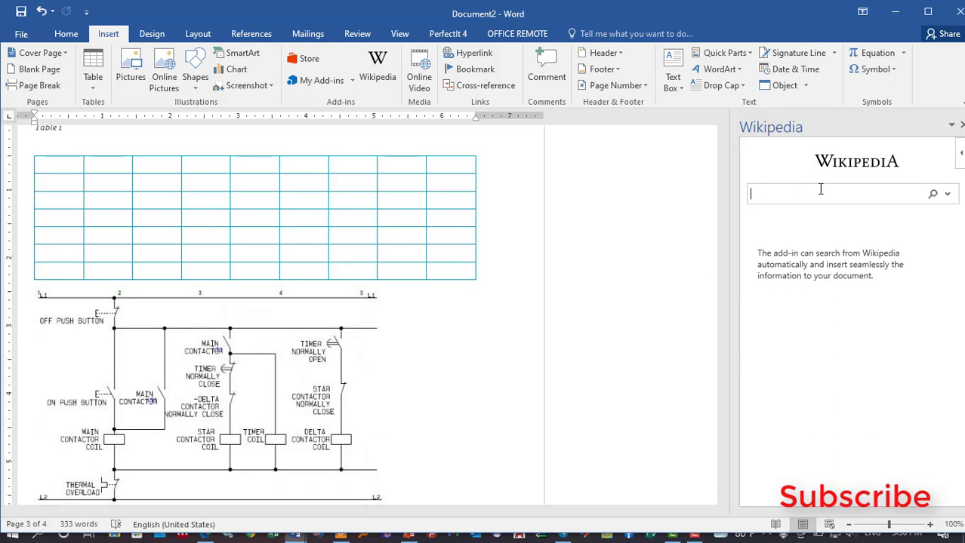
text(power)
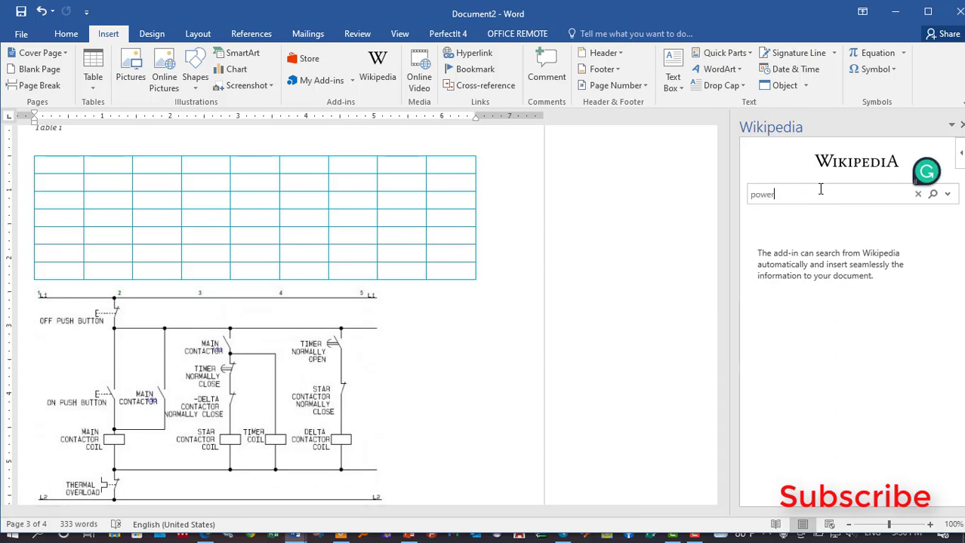
text( system)
key(Return)
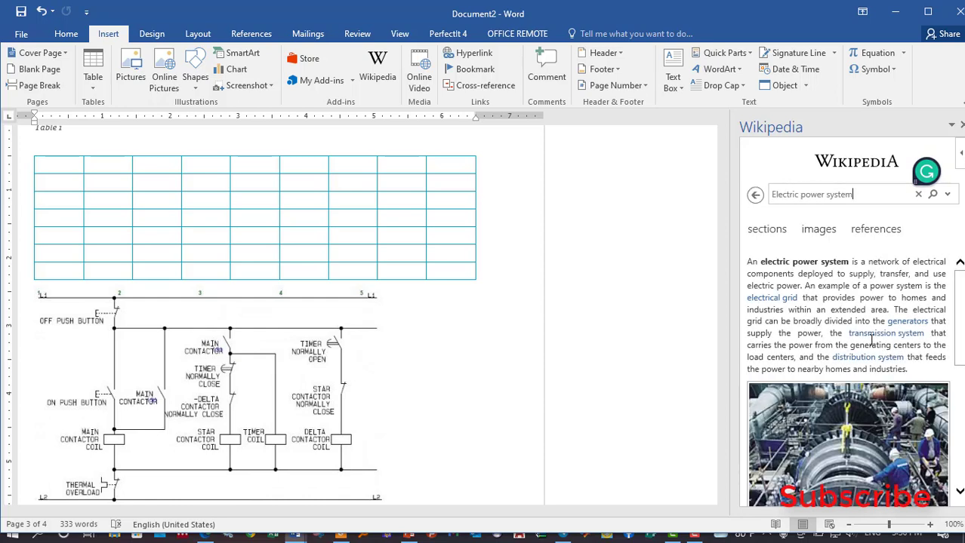
Scroll through the Electric power system article, then bring up the Office Add-ins store.
scroll(872, 341, down, 3)
scroll(859, 345, down, 3)
scroll(858, 355, up, 3)
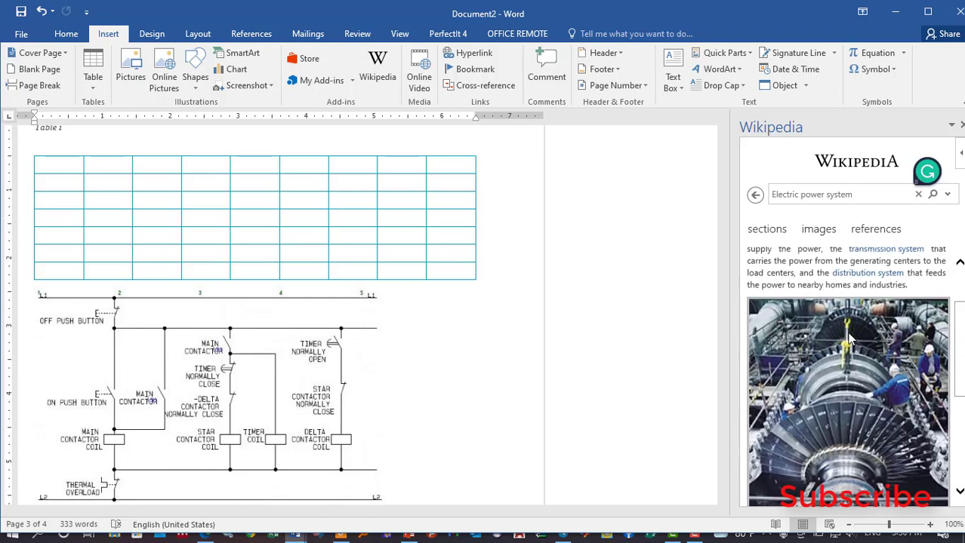
scroll(853, 340, up, 3)
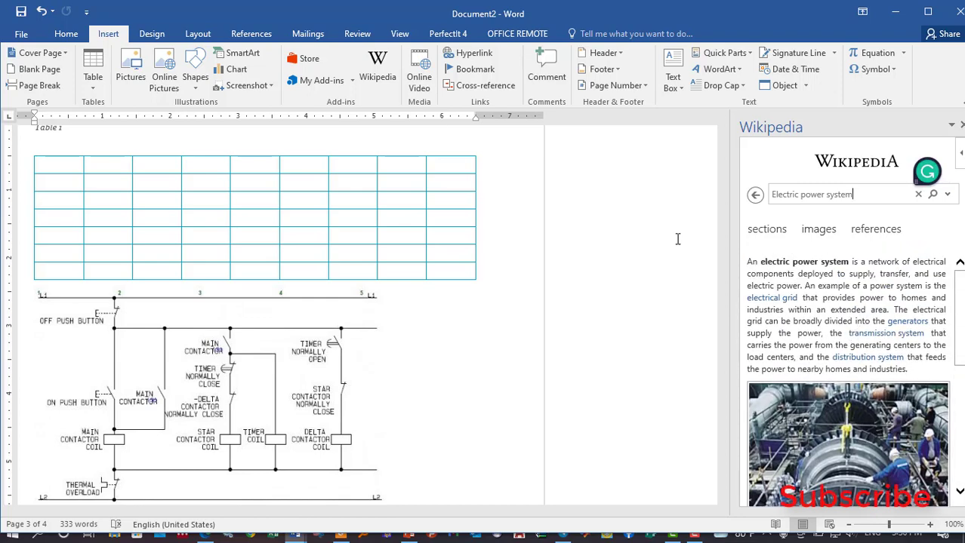
click(306, 58)
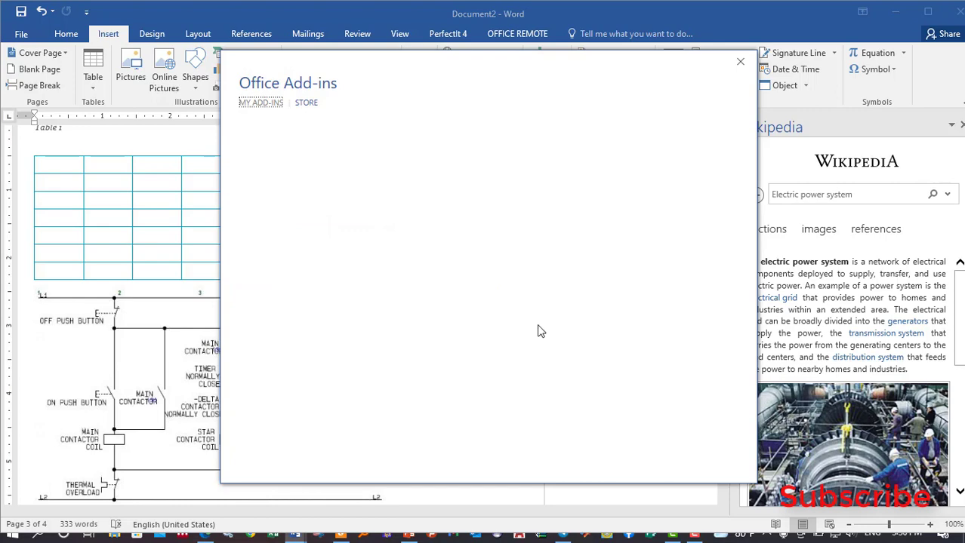
Scroll down through the Office Add-ins store list and close it without adding anything.
scroll(542, 329, down, 1)
scroll(544, 327, down, 3)
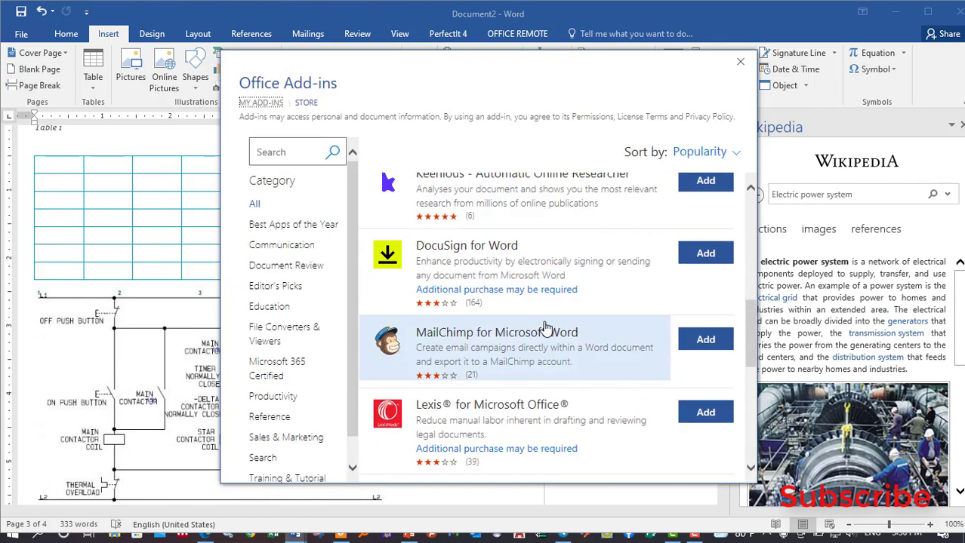
scroll(547, 327, down, 1)
scroll(545, 329, down, 1)
scroll(537, 327, down, 2)
scroll(538, 325, down, 1)
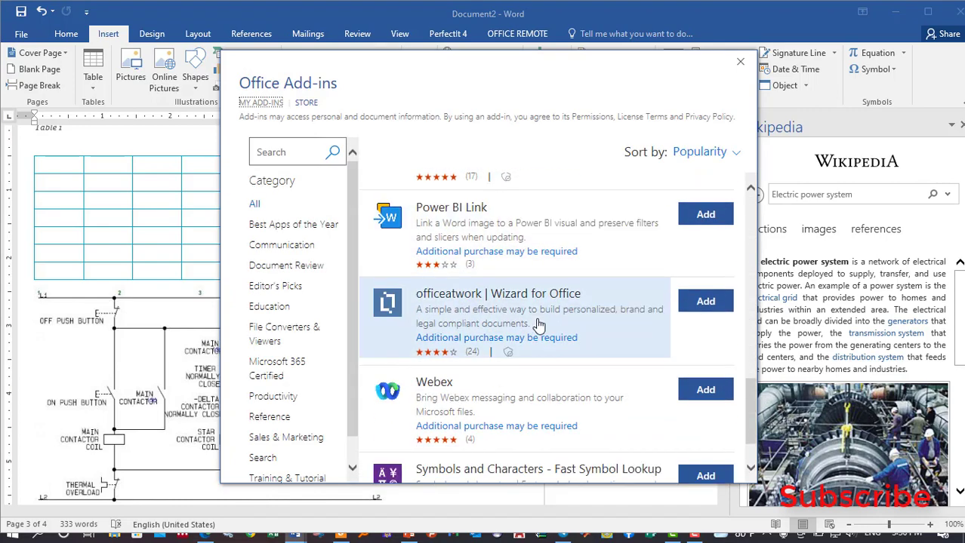
scroll(491, 308, down, 1)
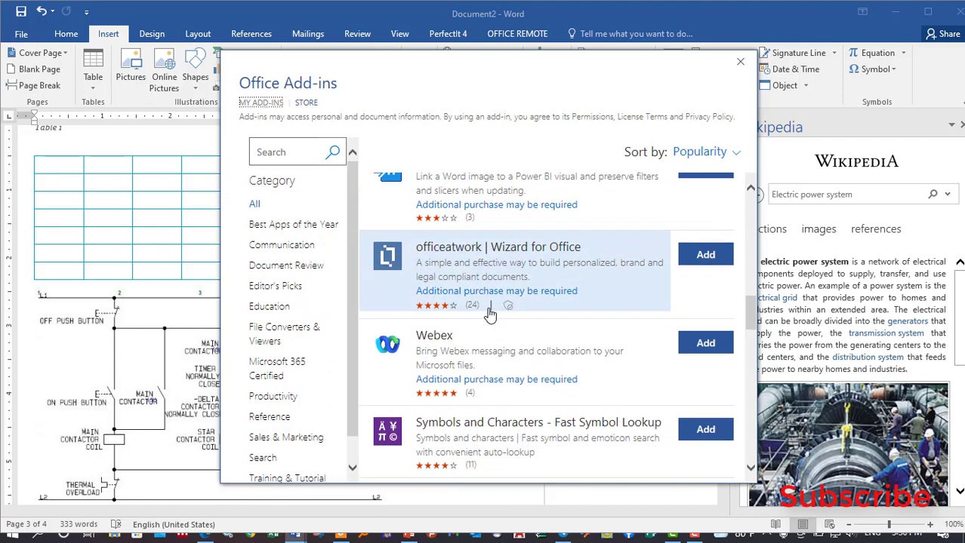
scroll(489, 315, down, 2)
scroll(489, 316, down, 1)
scroll(484, 273, down, 3)
scroll(485, 273, down, 3)
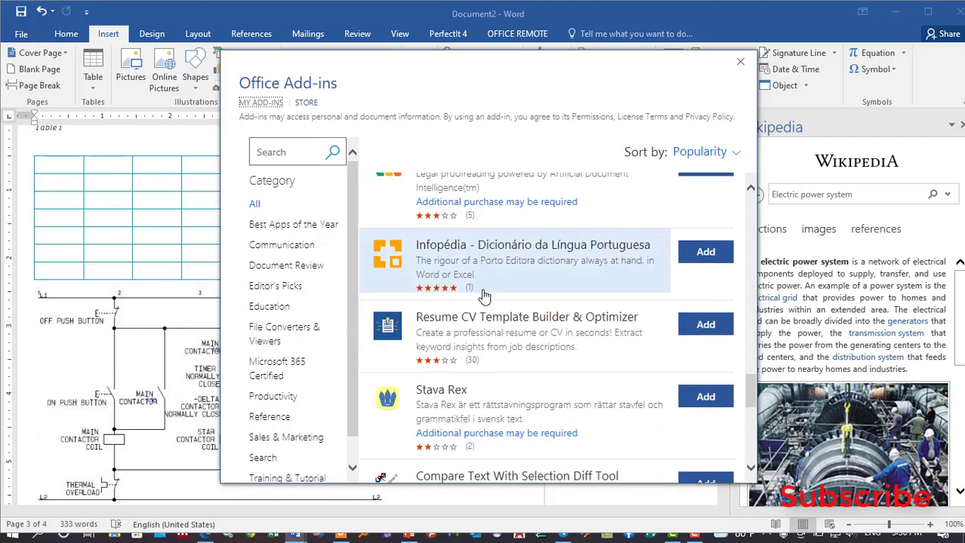
scroll(487, 297, down, 5)
scroll(491, 295, down, 1)
scroll(501, 289, down, 3)
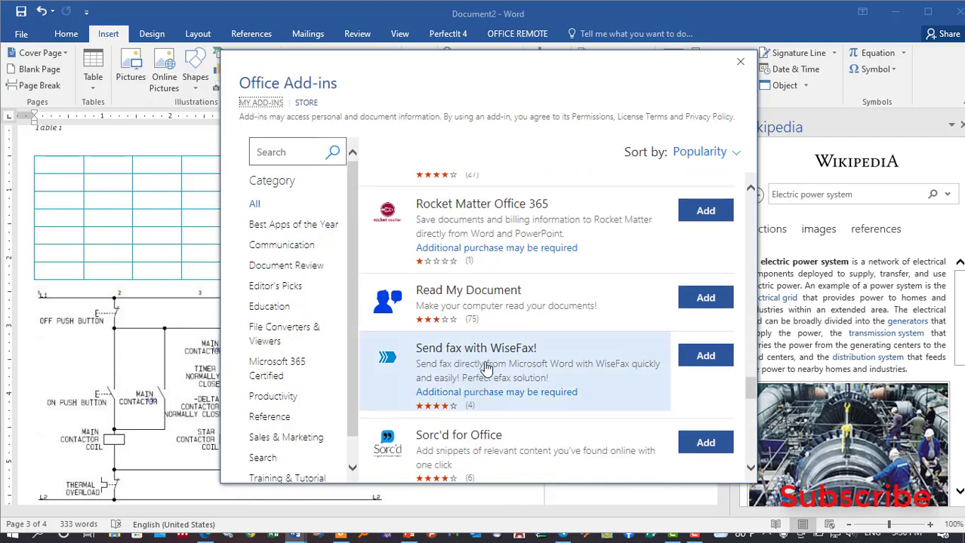
click(740, 61)
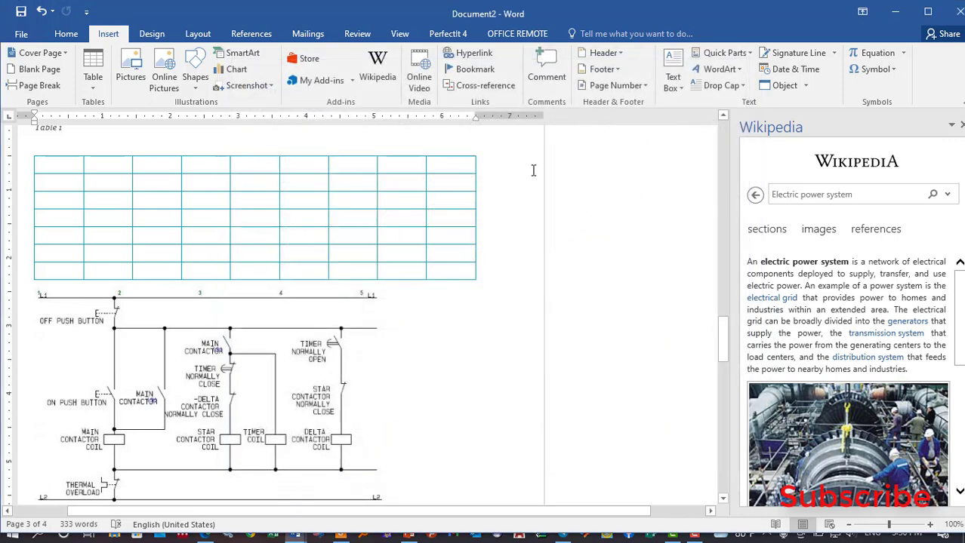
Search YouTube for 'enijera tube' from the Online Video dialog.
click(427, 76)
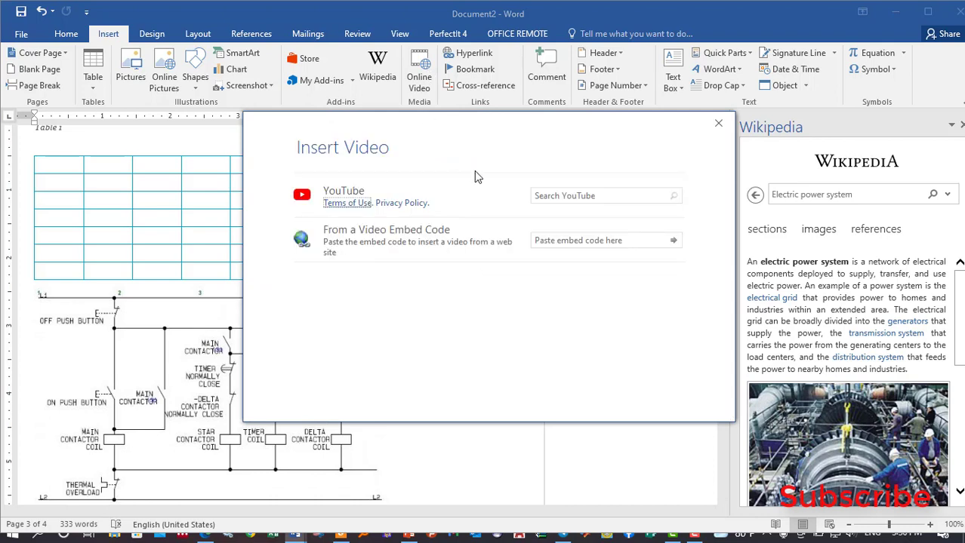
click(340, 195)
text(enijera tube)
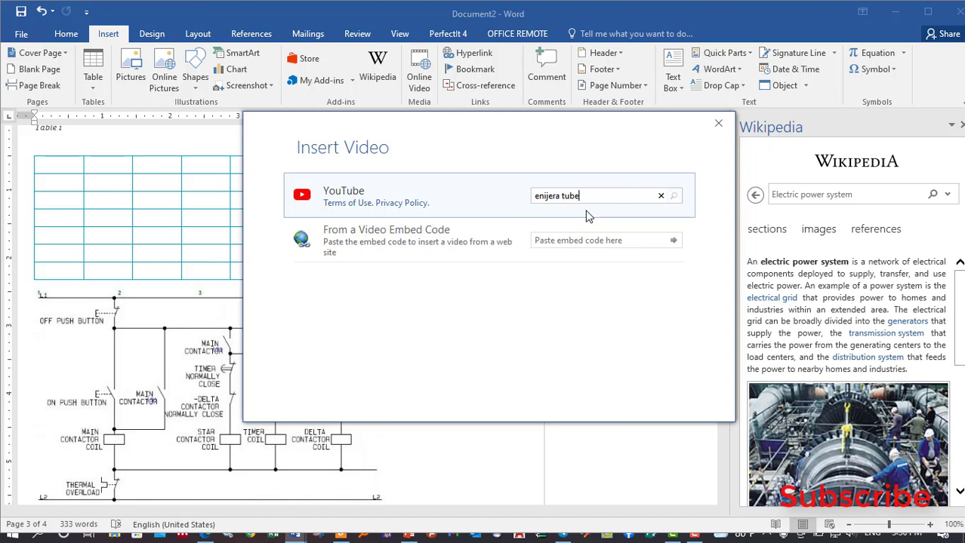
key(Return)
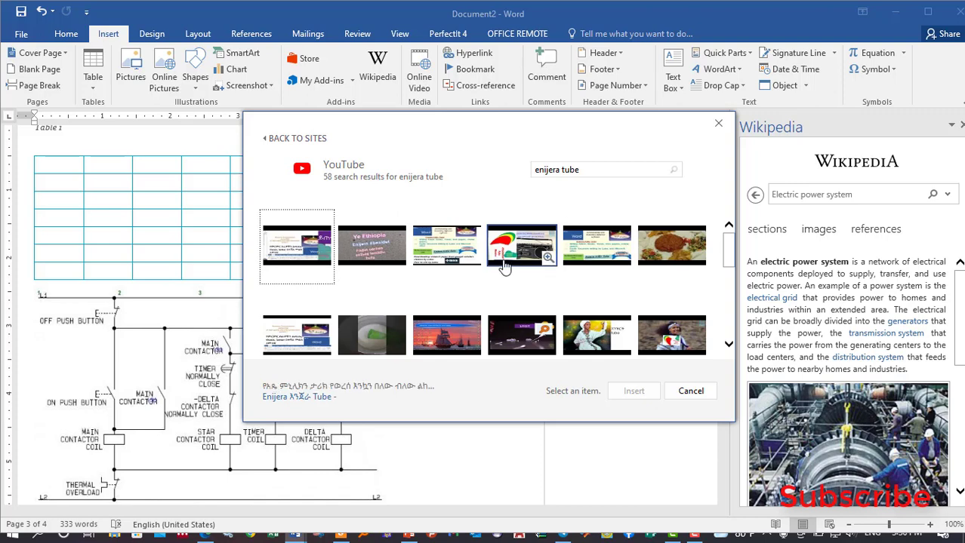
Embed the result showing a woman in white below the circuit diagram.
scroll(510, 345, down, 1)
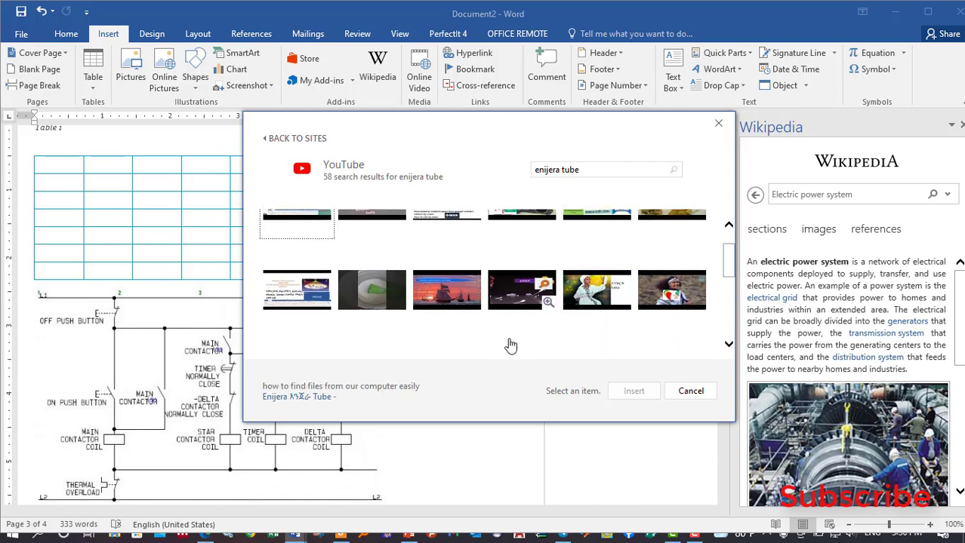
scroll(513, 336, up, 1)
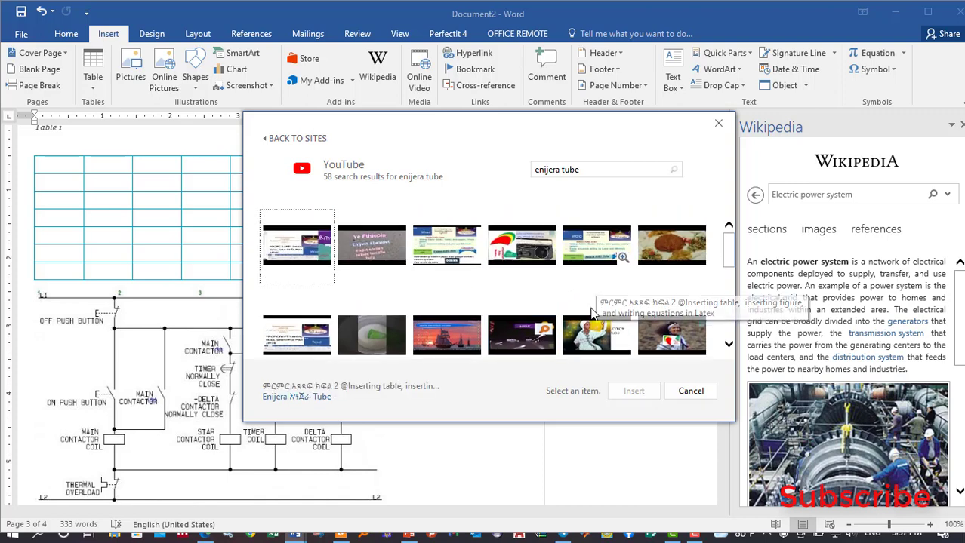
scroll(509, 300, down, 2)
scroll(499, 306, down, 1)
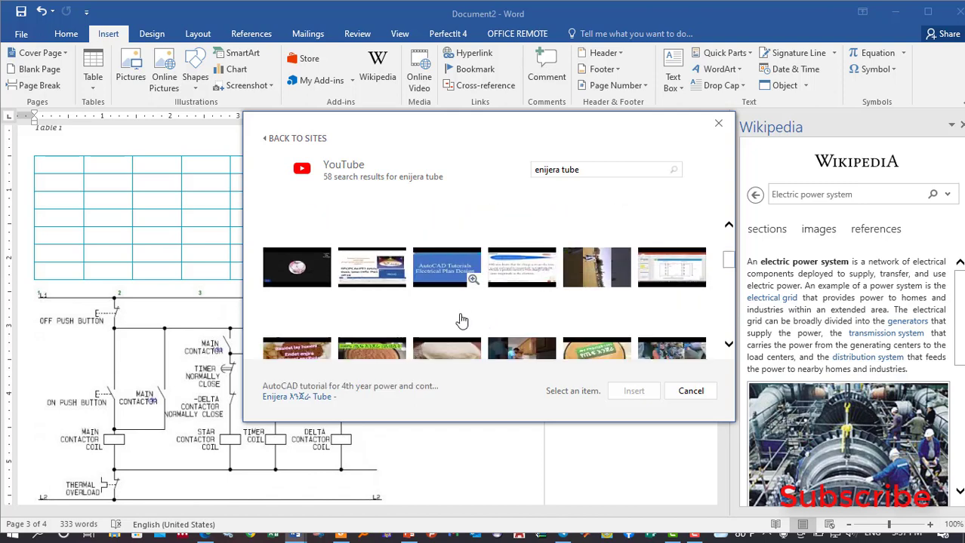
scroll(456, 305, down, 2)
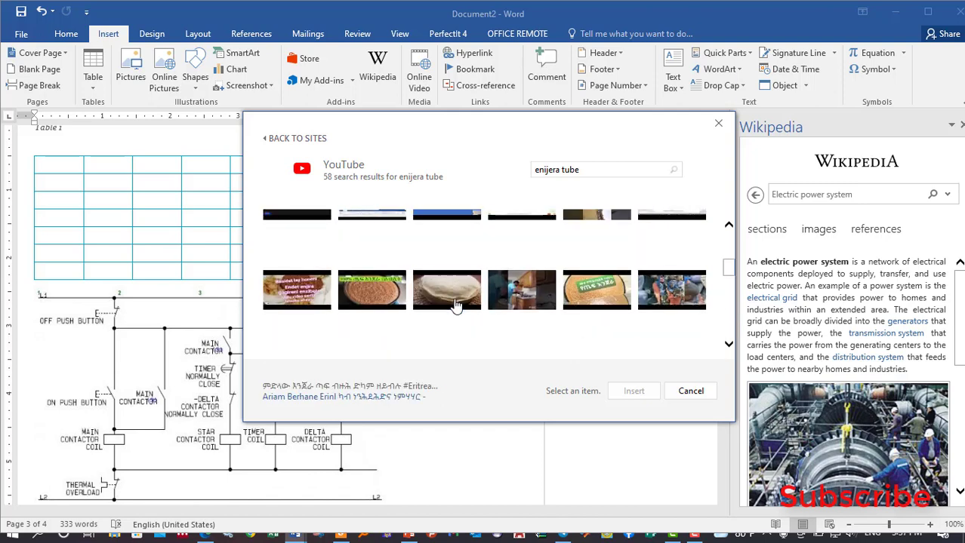
scroll(468, 310, up, 1)
scroll(528, 321, up, 2)
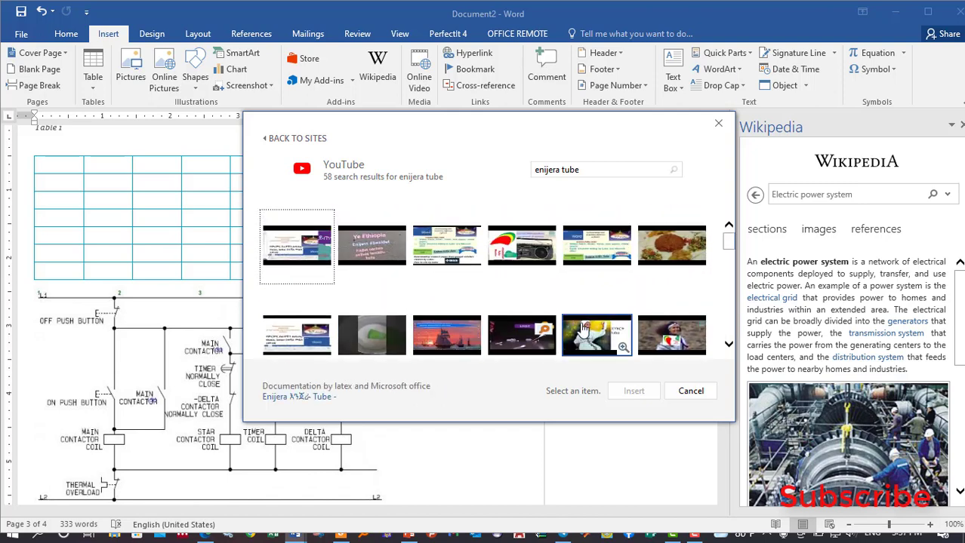
click(583, 329)
click(631, 392)
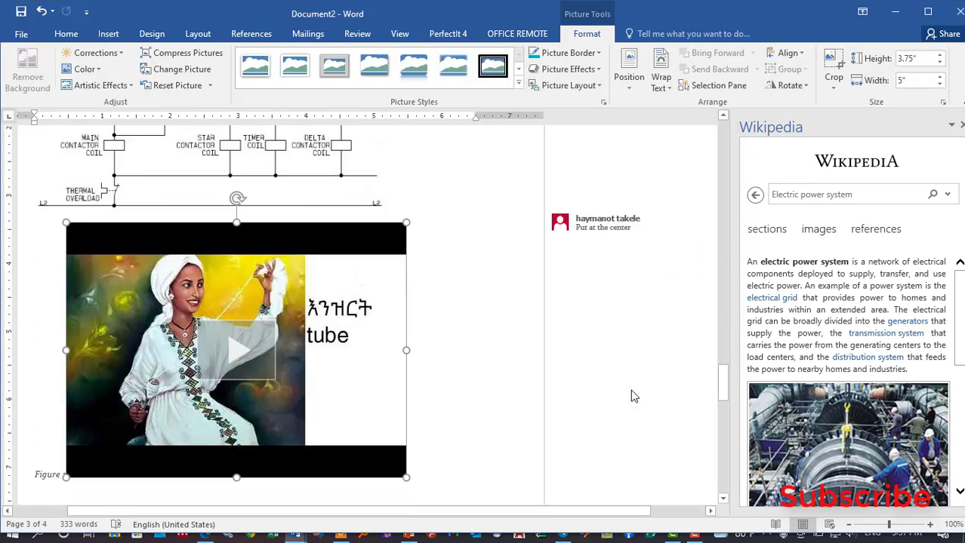
scroll(262, 345, down, 3)
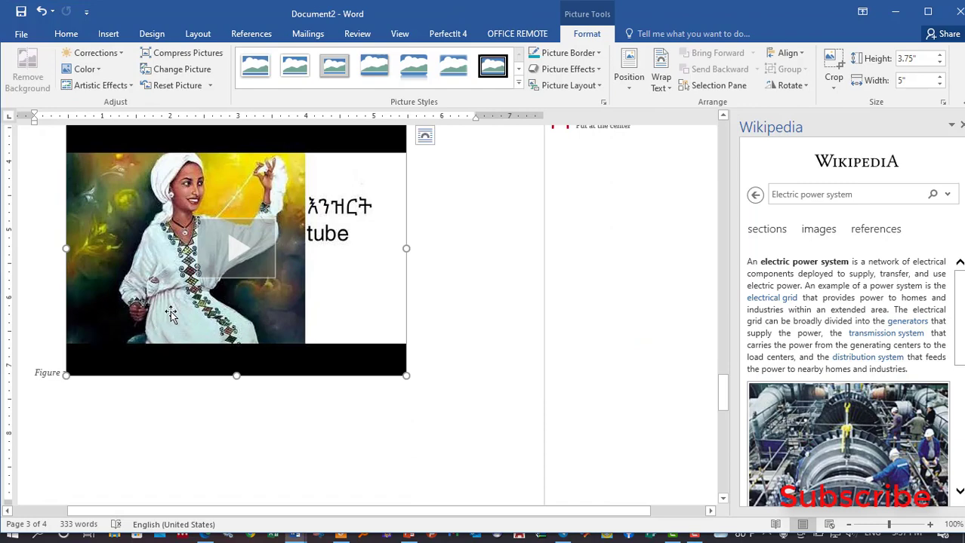
scroll(431, 322, up, 4)
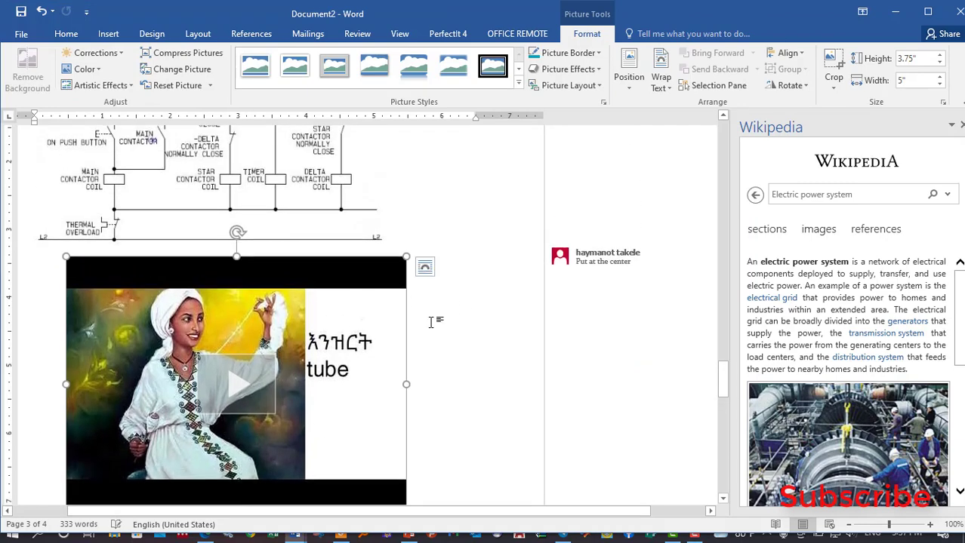
click(431, 323)
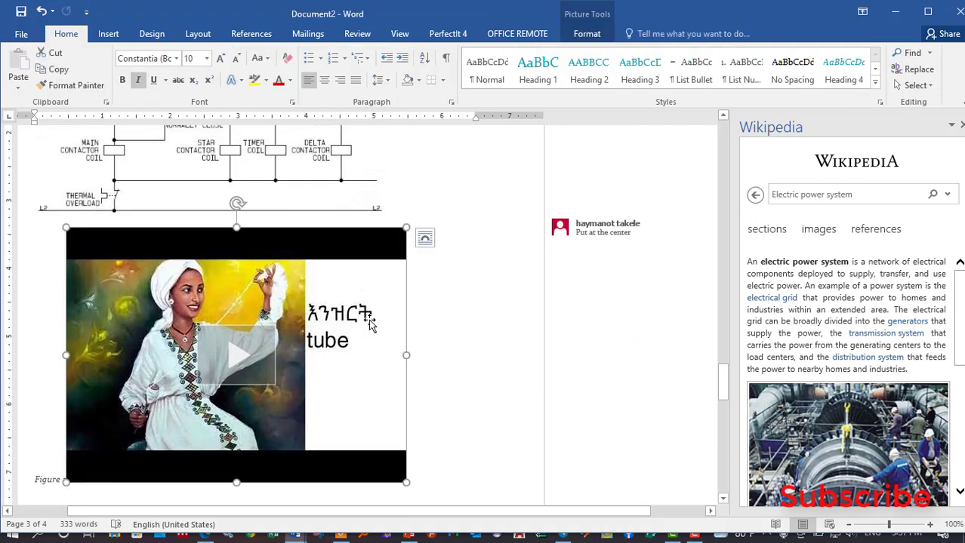
click(108, 33)
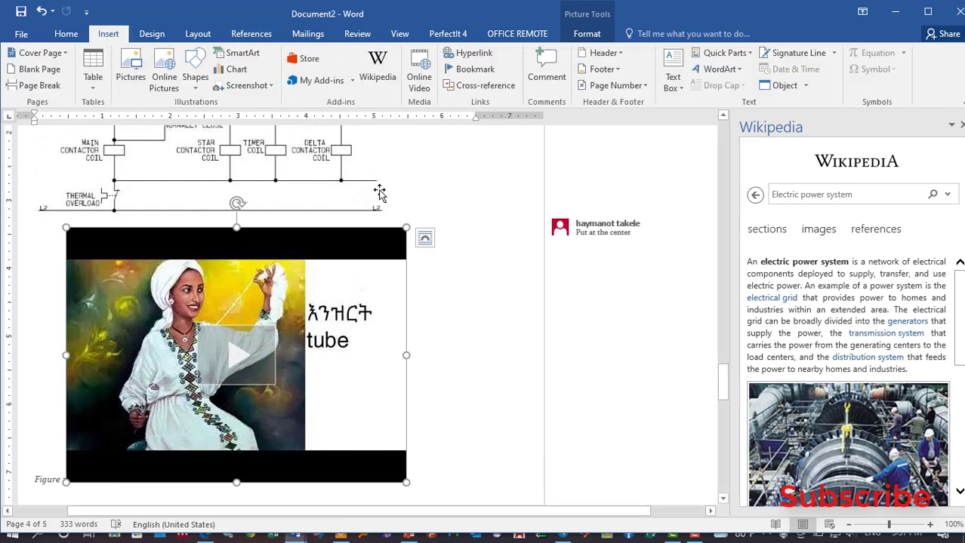
Replace the embedded video with the third 'enijera tube' result, the 'How to cite by Latex' video.
click(419, 79)
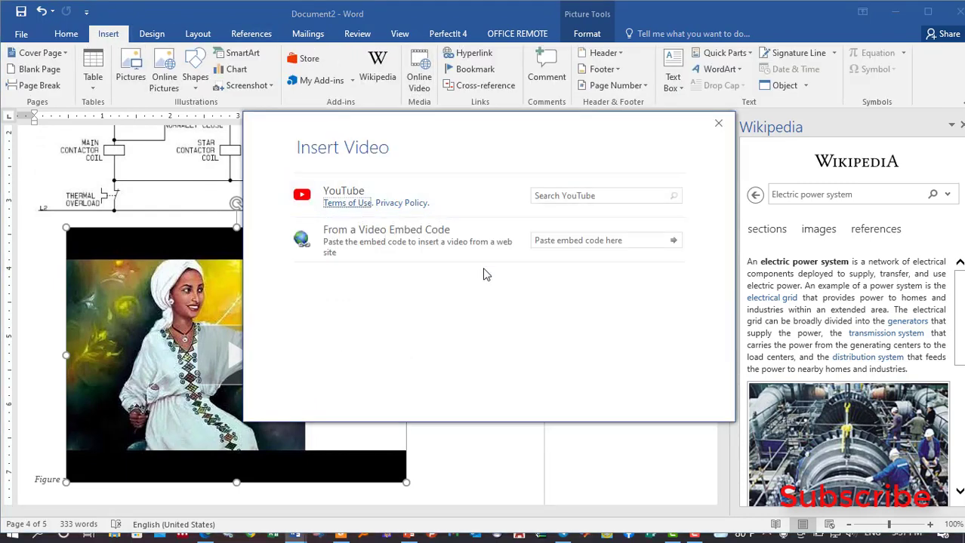
click(558, 195)
text(enijera tube)
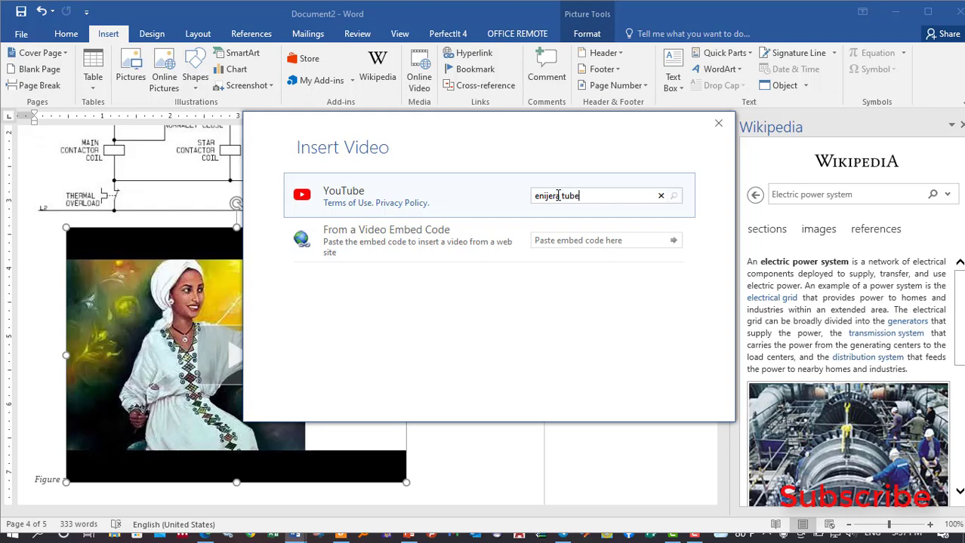
key(Return)
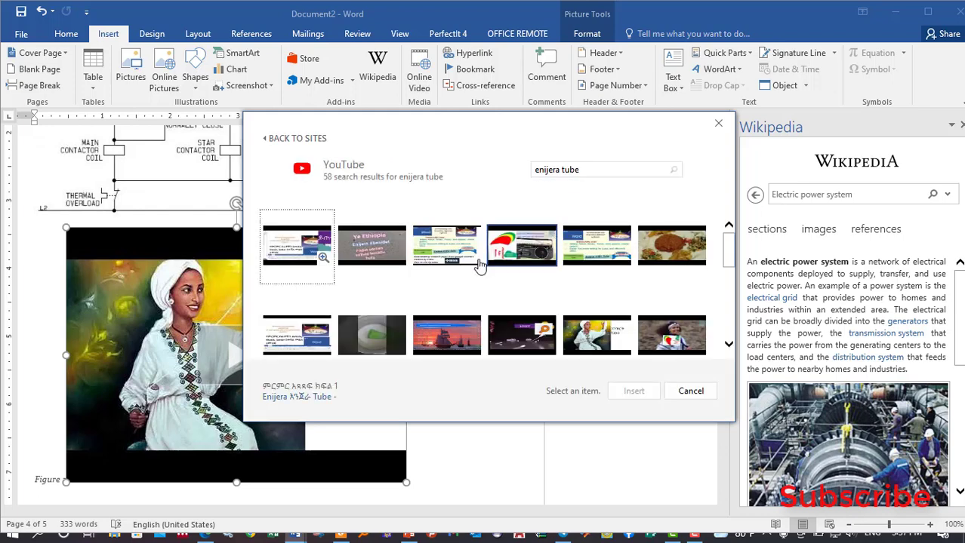
click(443, 257)
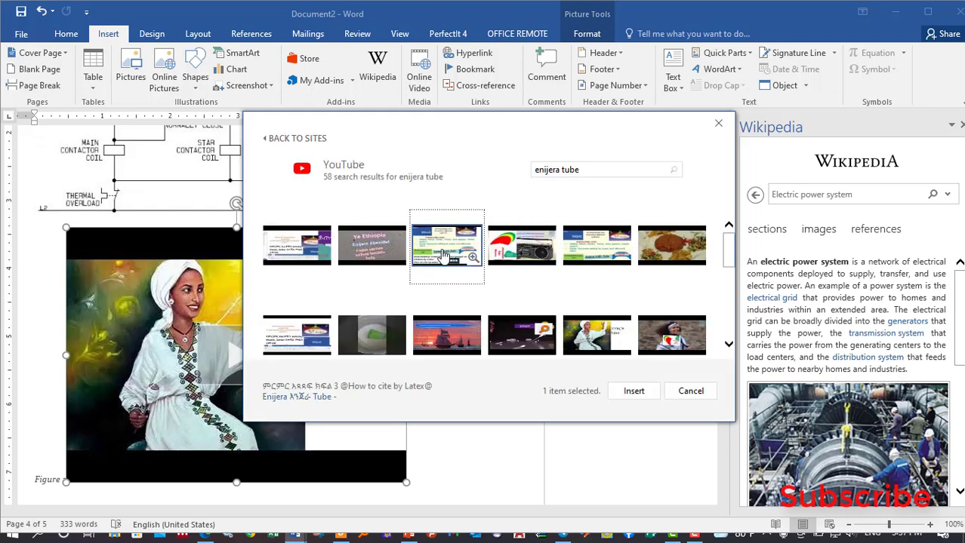
click(638, 397)
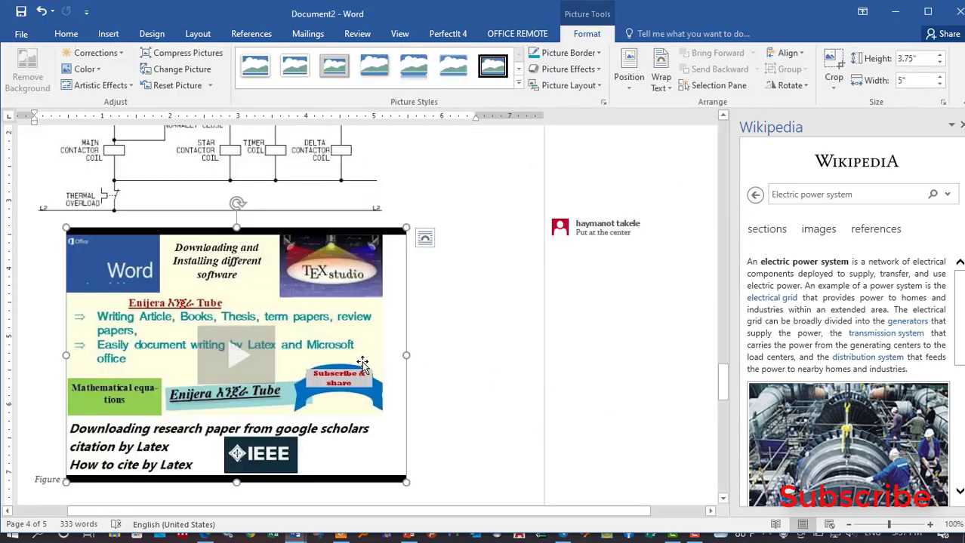
scroll(188, 325, down, 5)
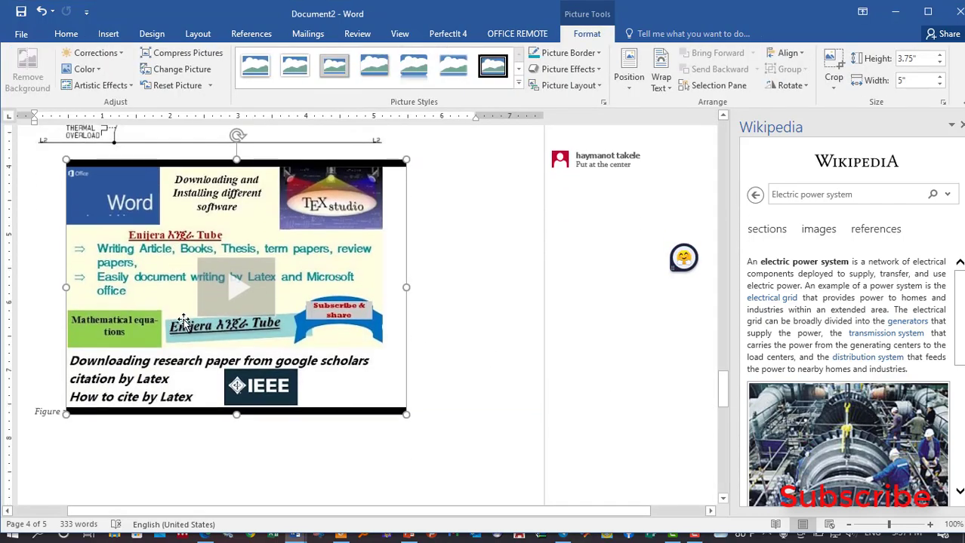
scroll(189, 320, down, 6)
scroll(188, 321, up, 7)
scroll(188, 321, up, 5)
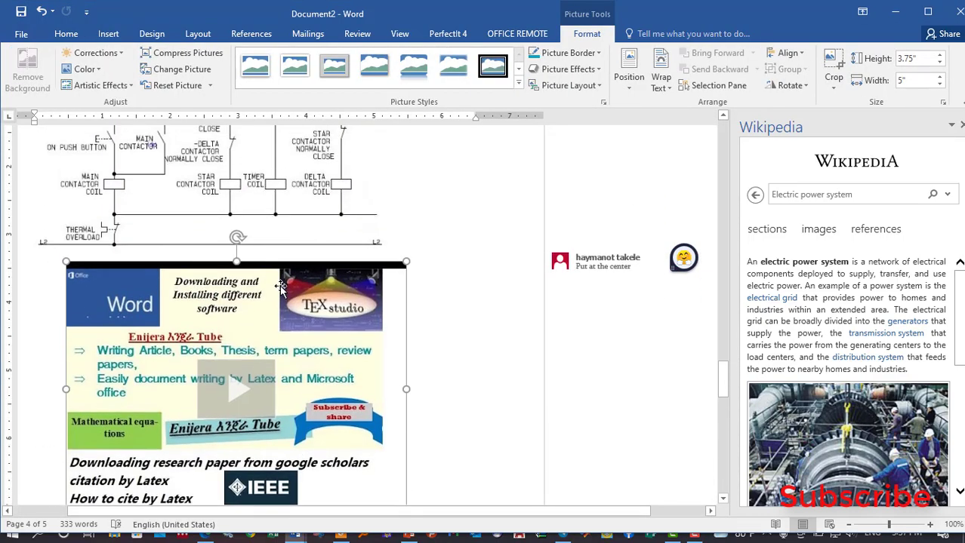
scroll(189, 320, up, 4)
click(107, 34)
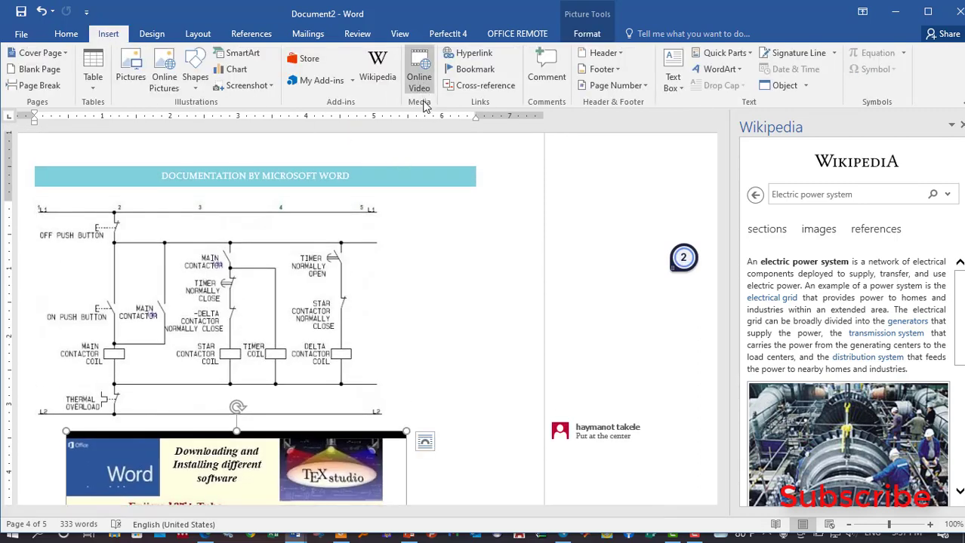
Relink the video image to october.docx in Documents, replacing the YouTube address.
click(473, 54)
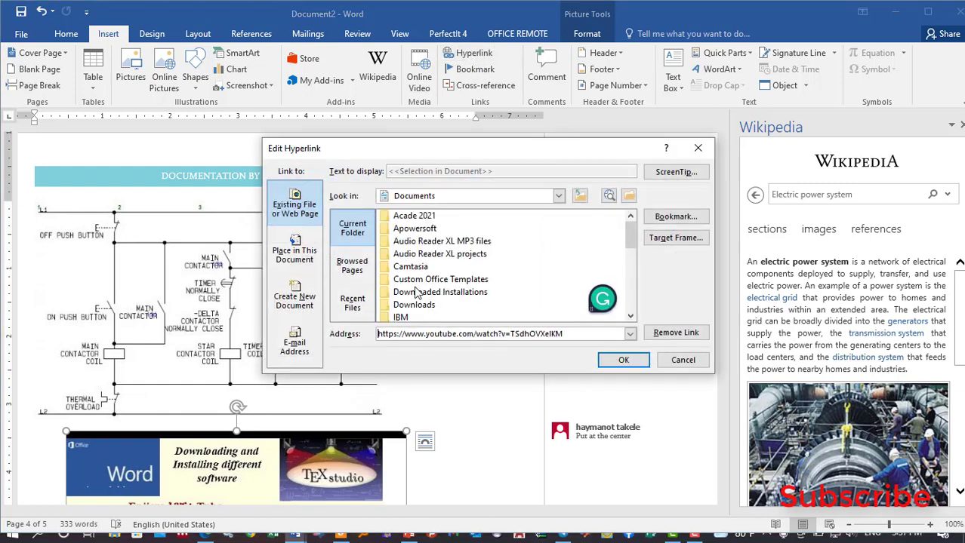
scroll(416, 292, down, 5)
scroll(419, 288, down, 1)
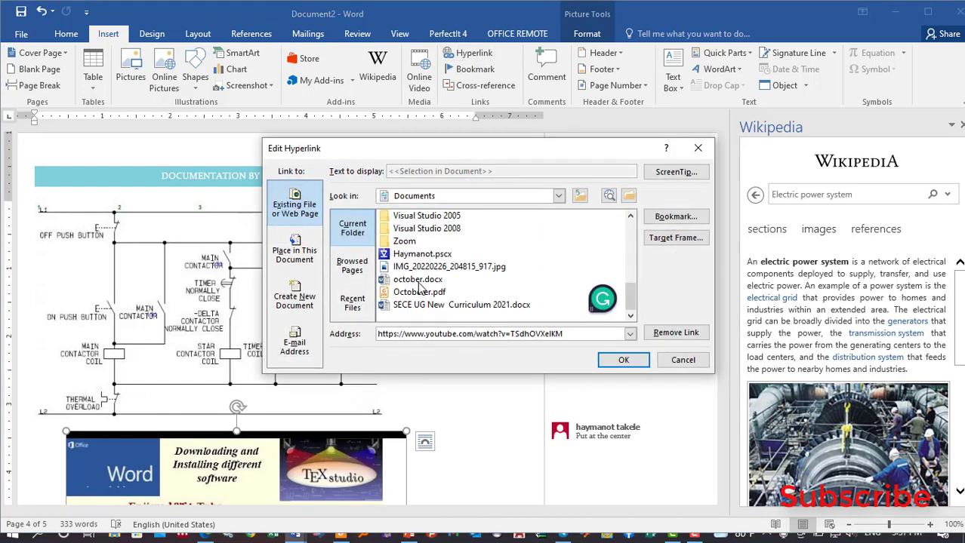
click(421, 282)
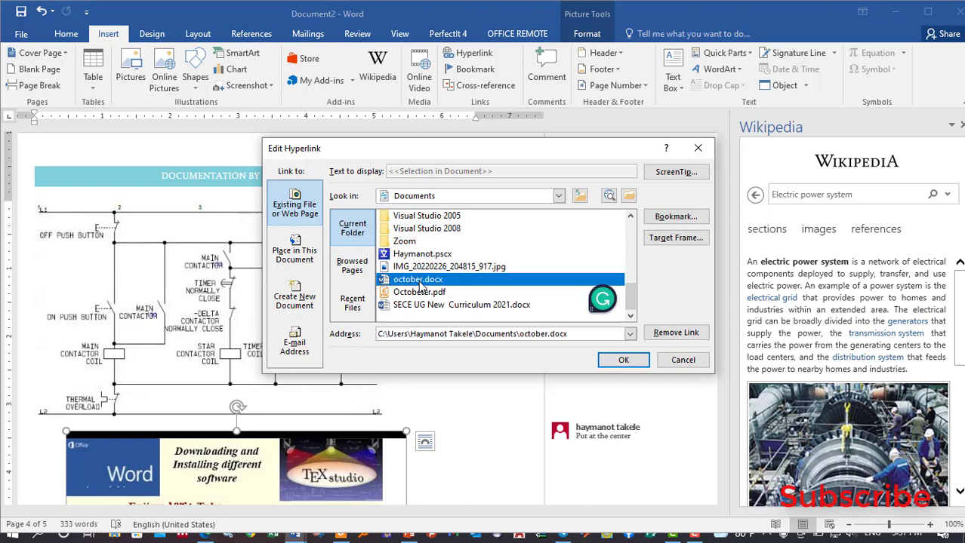
click(620, 360)
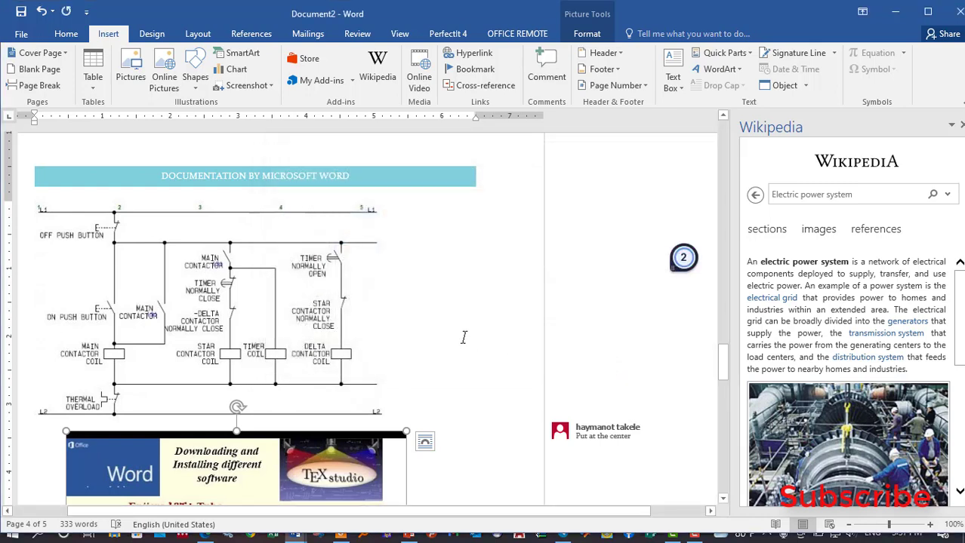
Insert a hyperlink to SECE UG New Curriculum 2021.docx on its own line below the circuit diagram.
scroll(462, 336, down, 3)
scroll(461, 335, down, 3)
scroll(463, 334, down, 3)
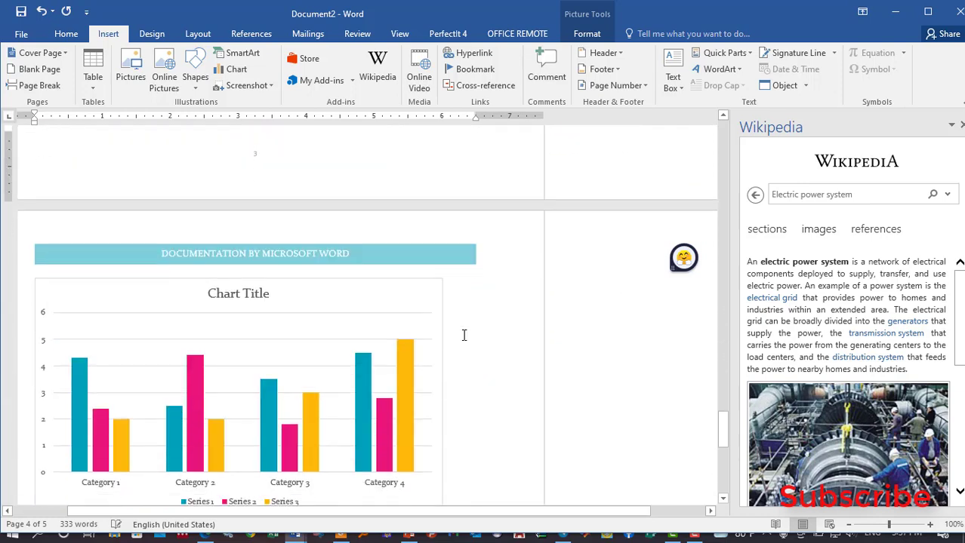
scroll(351, 301, up, 3)
scroll(368, 294, up, 2)
scroll(368, 294, up, 3)
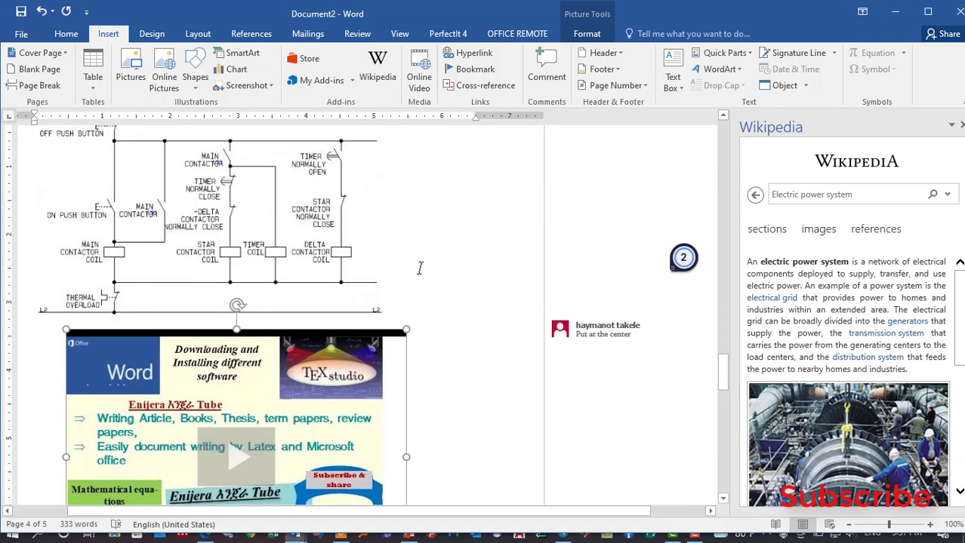
click(424, 340)
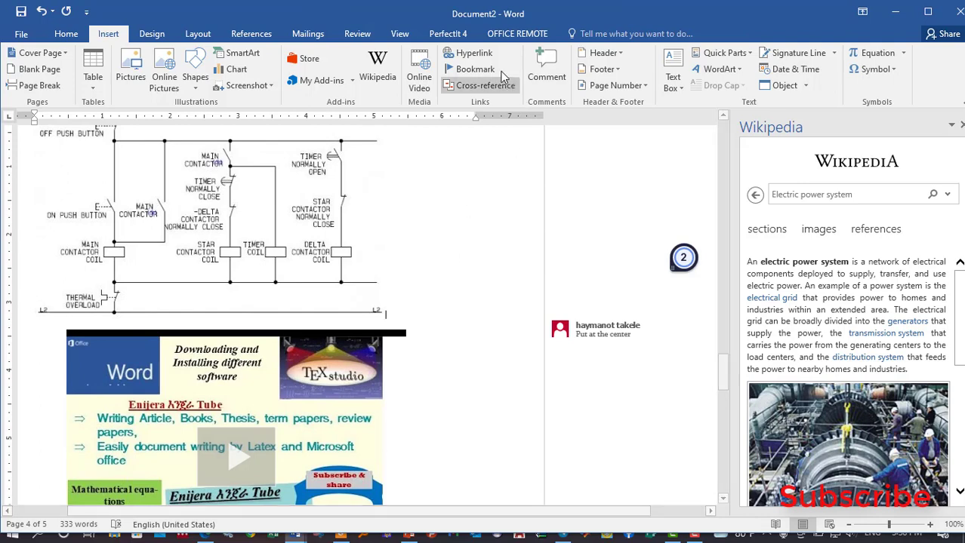
click(470, 53)
scroll(495, 242, down, 10)
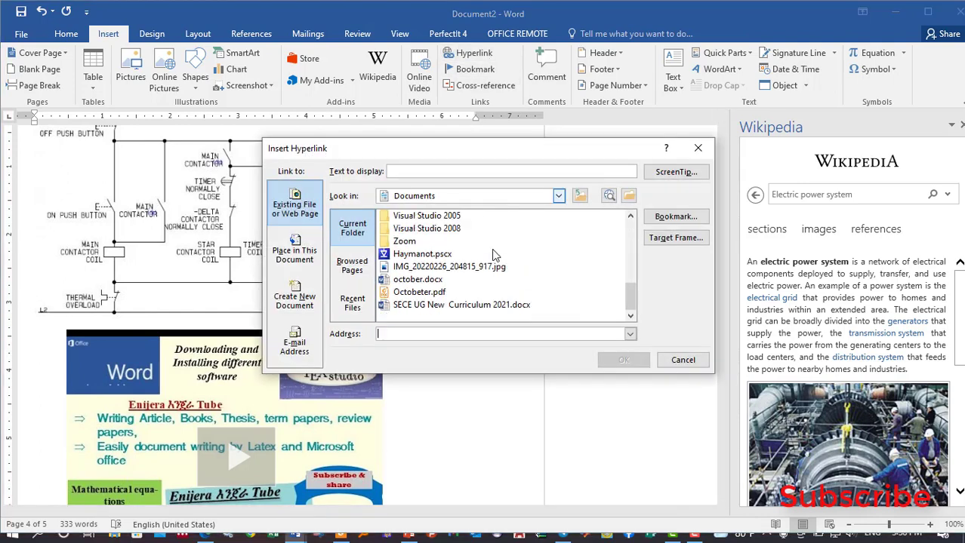
click(411, 307)
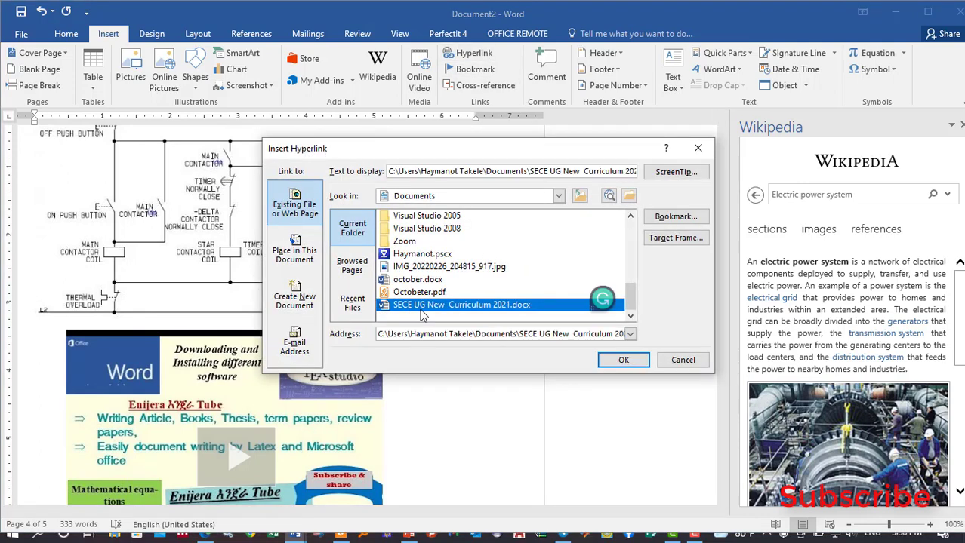
click(622, 360)
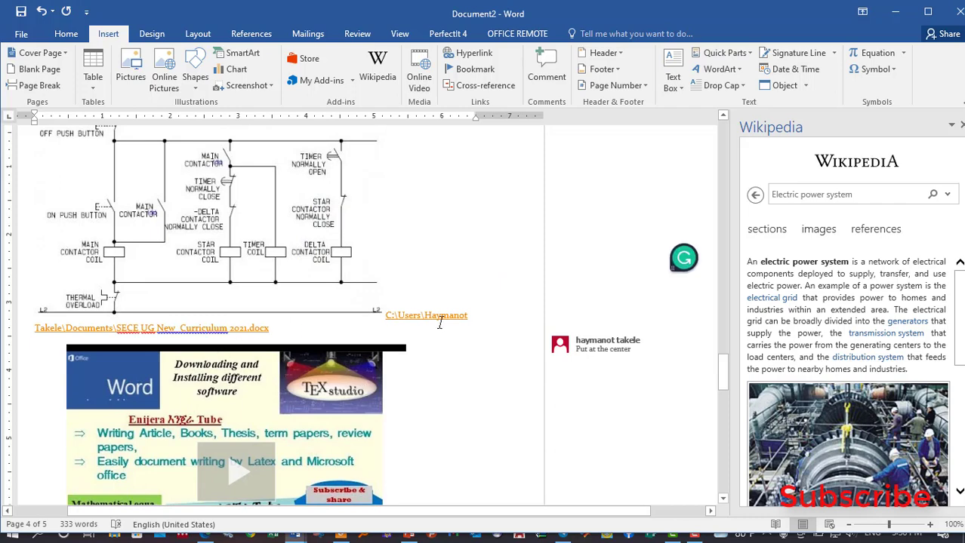
click(387, 317)
key(Return)
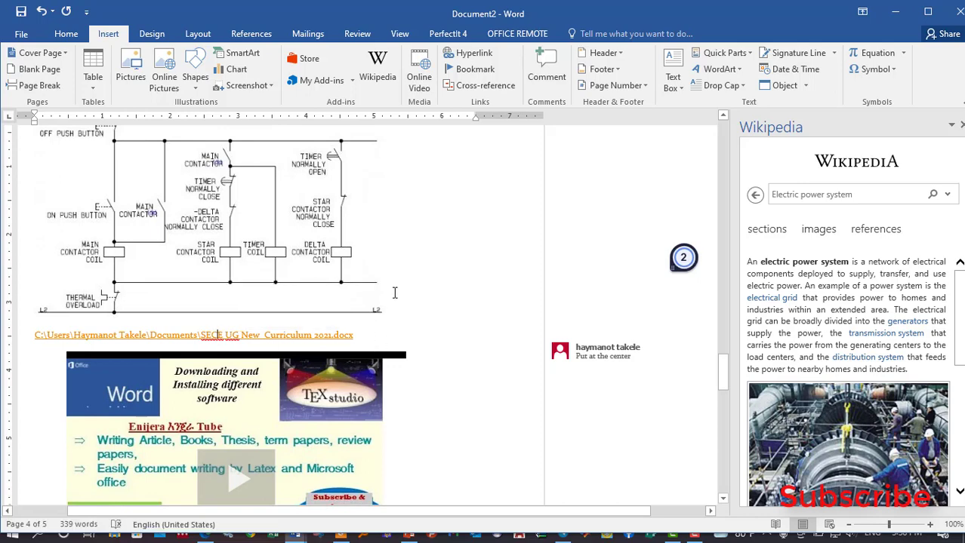
click(479, 72)
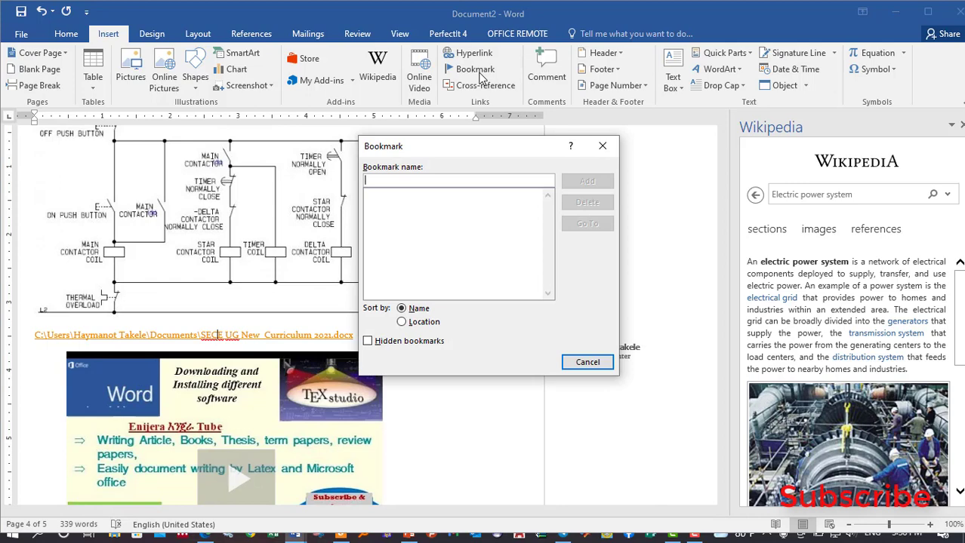
text(Enijera )
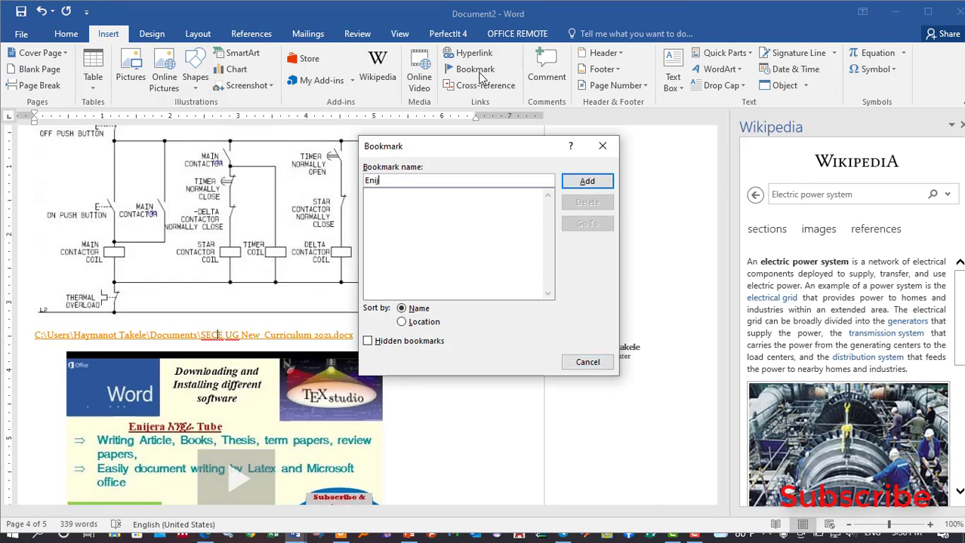
text(tube)
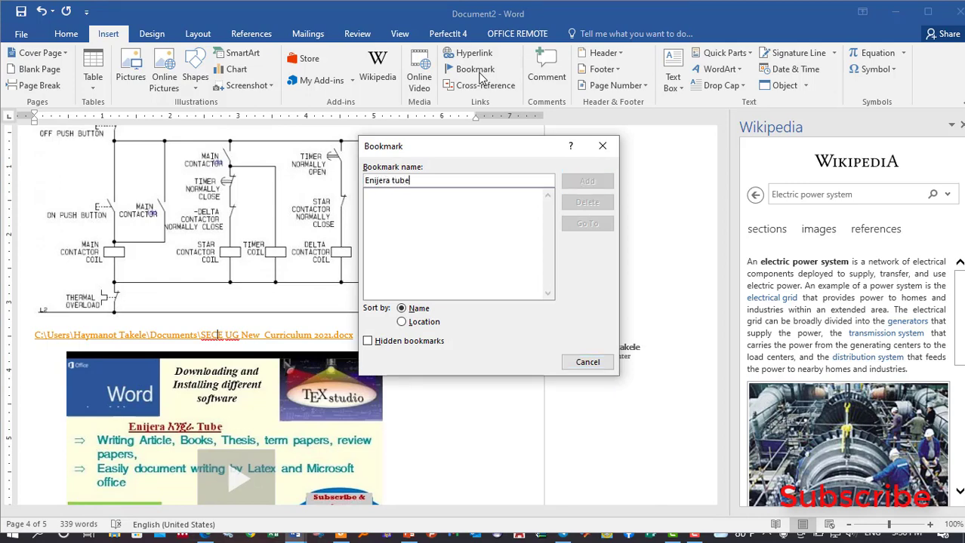
click(421, 323)
drag(419, 182, 358, 184)
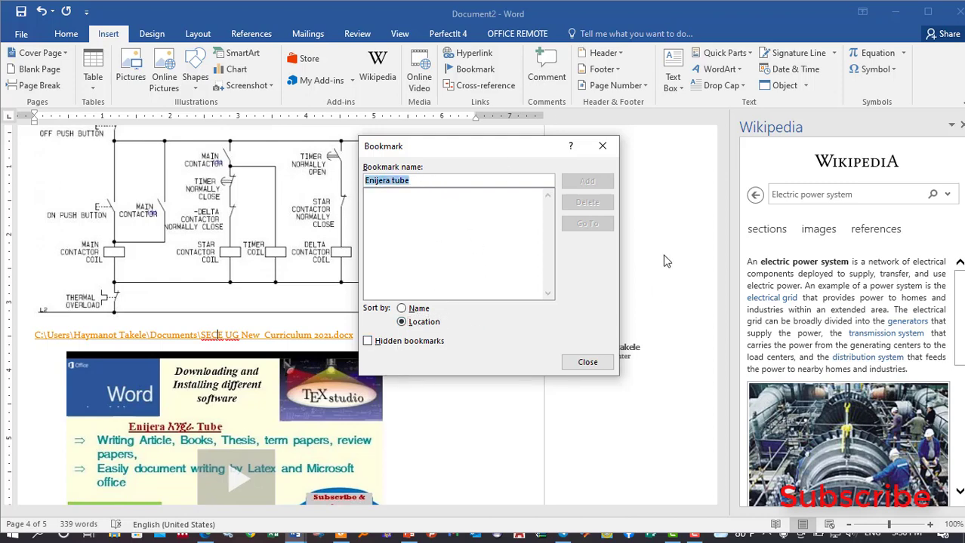
click(593, 363)
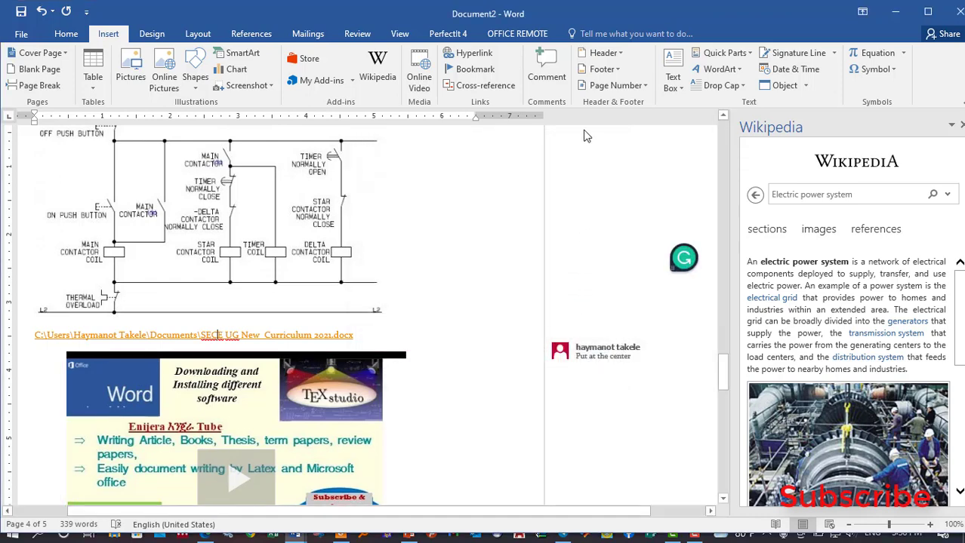
Insert a hyperlinked Figure-type cross-reference to the Figure 2 caption, then open the Quick Parts gallery.
click(492, 91)
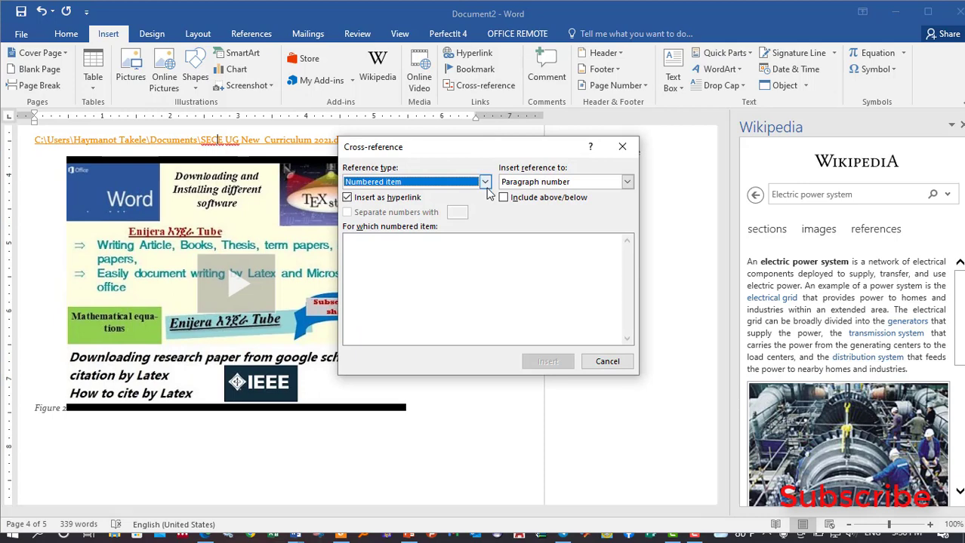
click(485, 183)
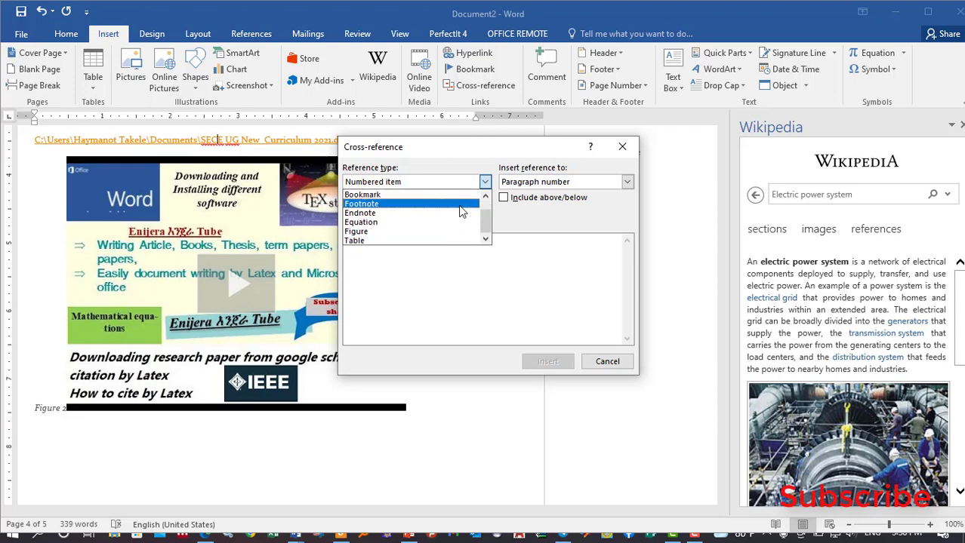
scroll(456, 219, down, 1)
click(454, 231)
click(453, 232)
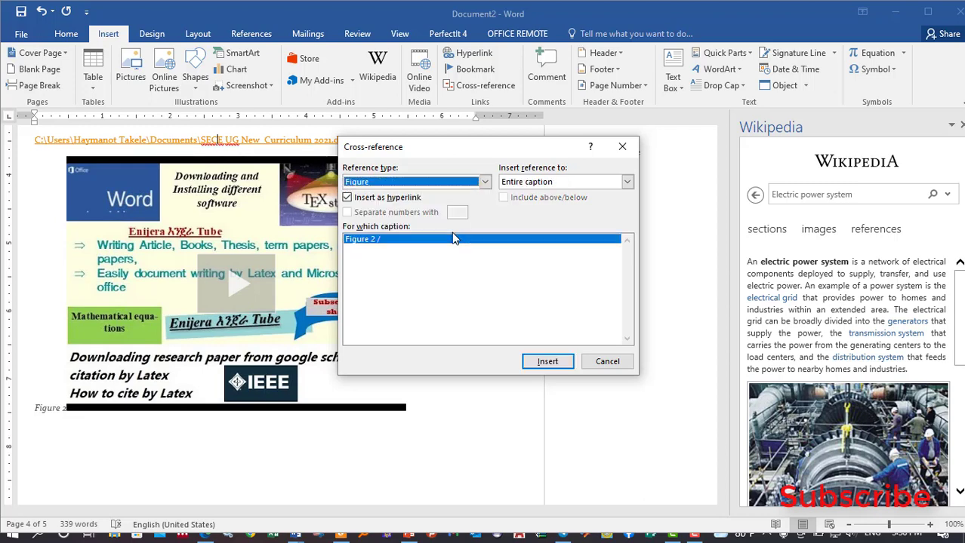
click(547, 362)
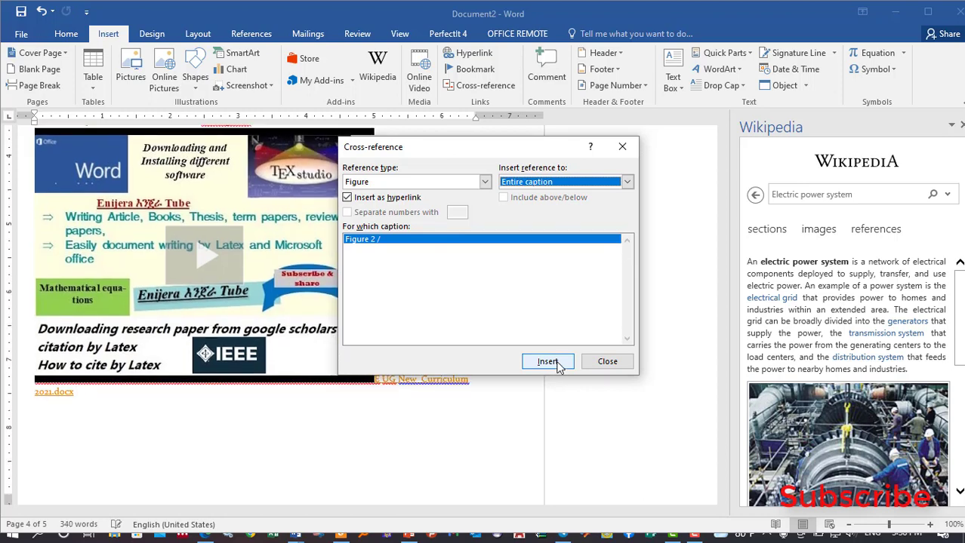
click(608, 361)
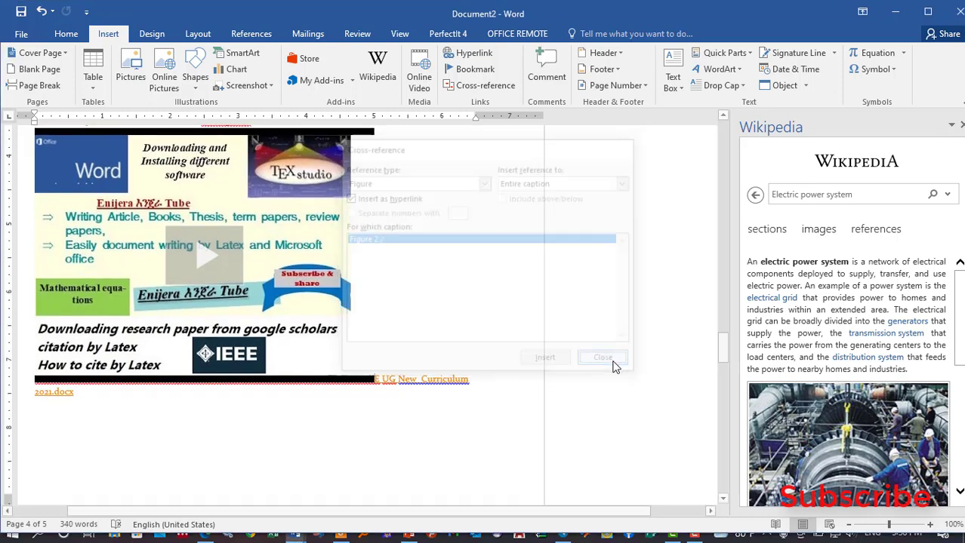
click(415, 382)
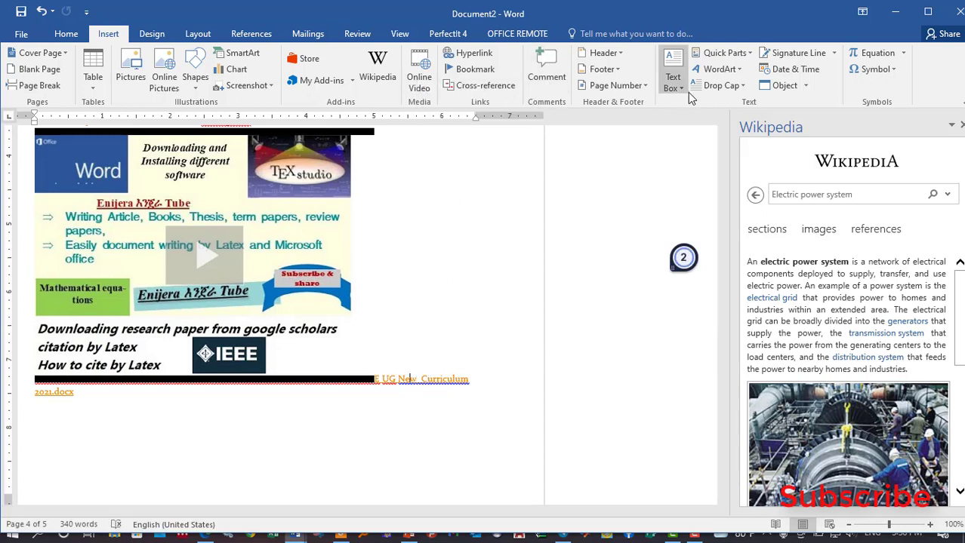
click(749, 54)
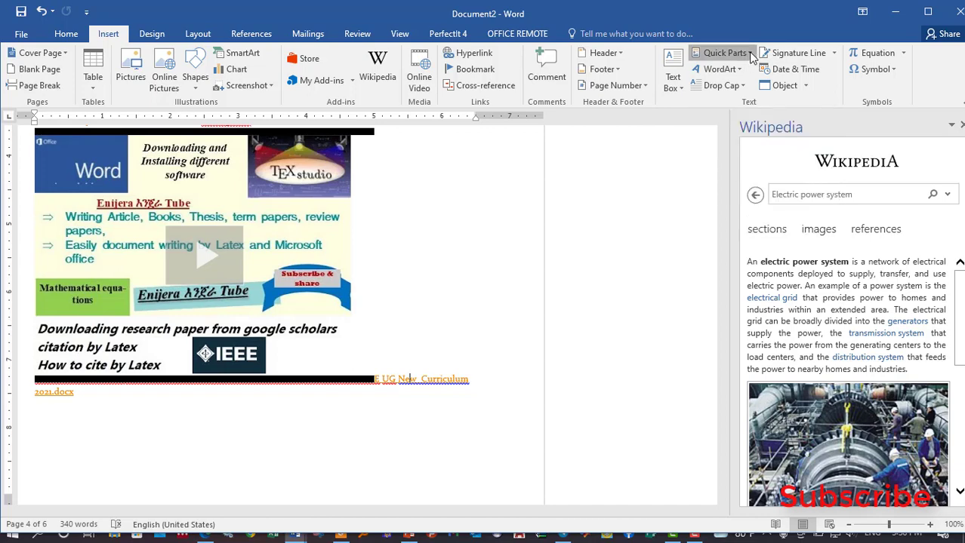
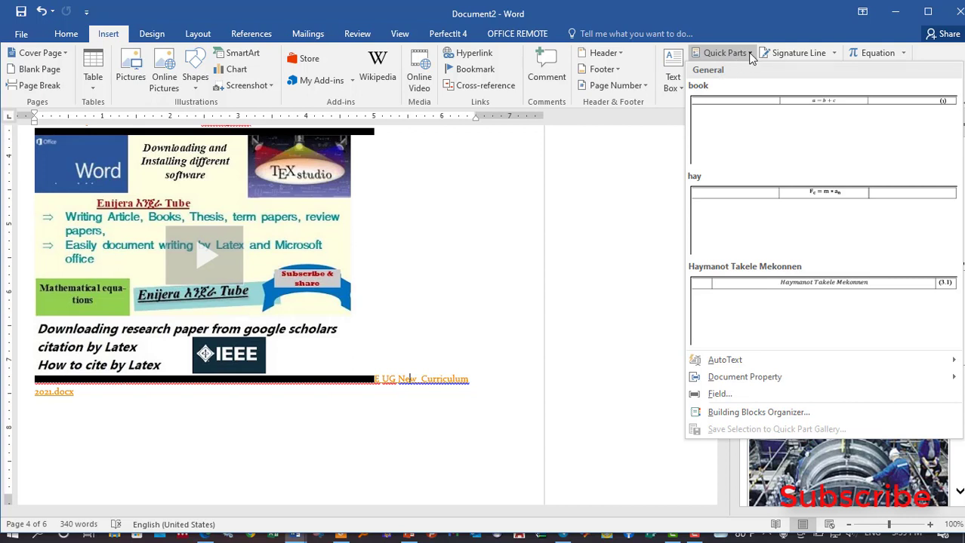
Leave the Quick Parts gallery closed and undo a trial plain black WordArt.
click(749, 57)
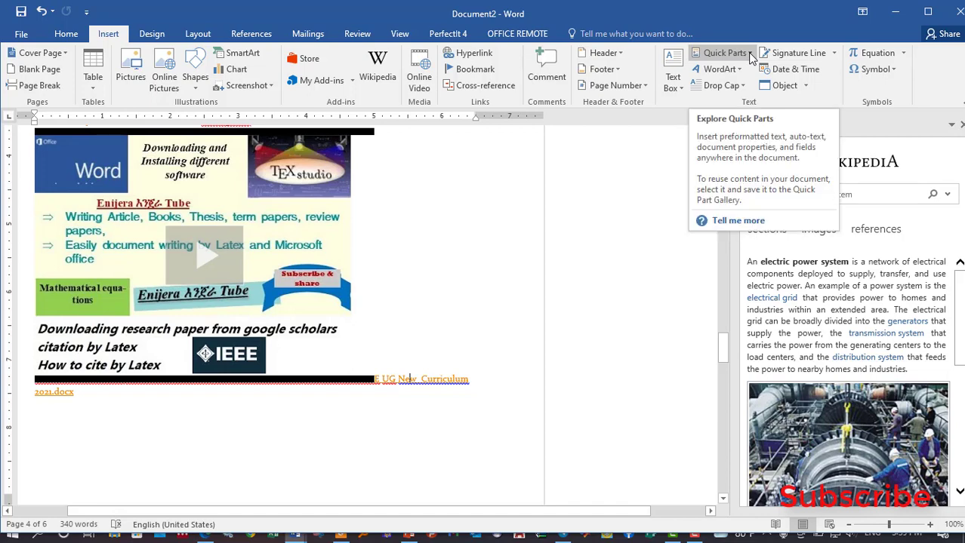
click(748, 52)
click(748, 52)
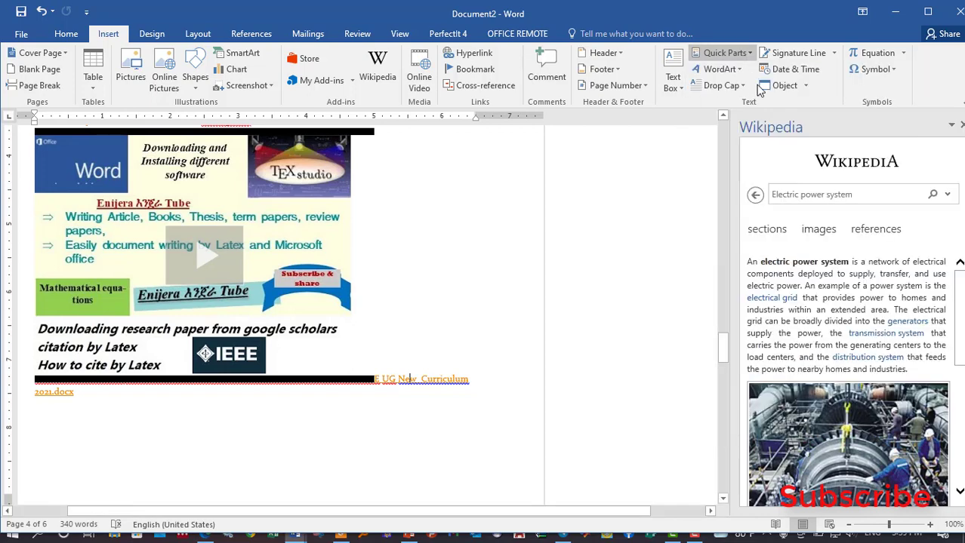
click(717, 69)
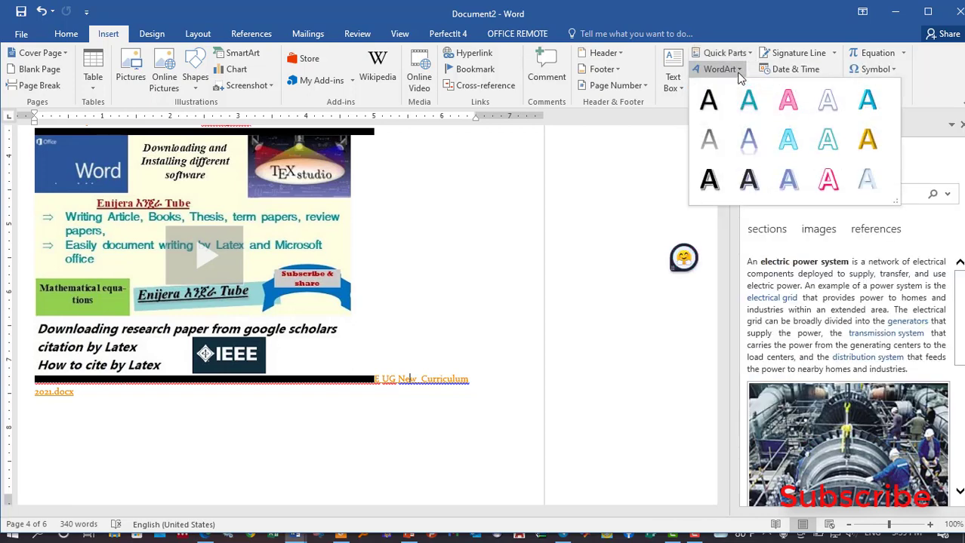
click(703, 114)
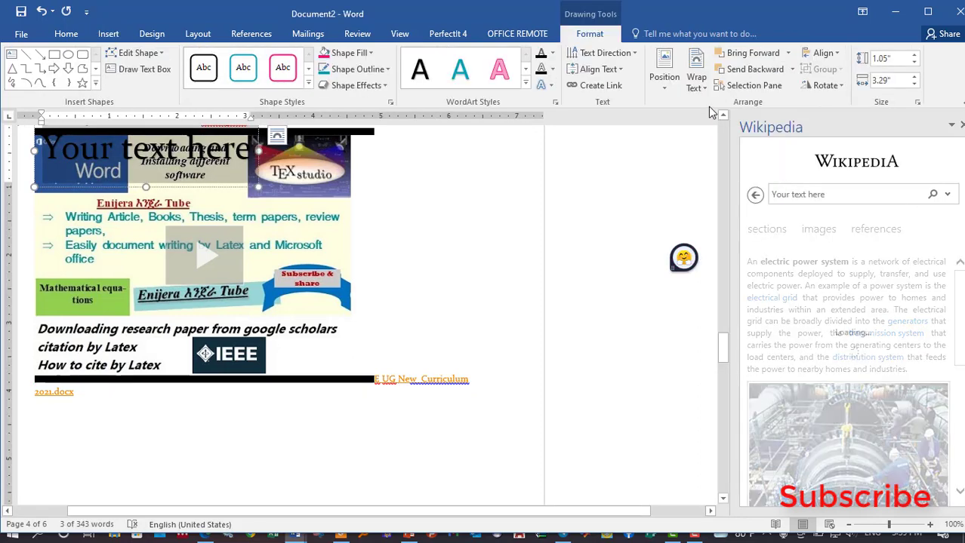
key(ctrl+z)
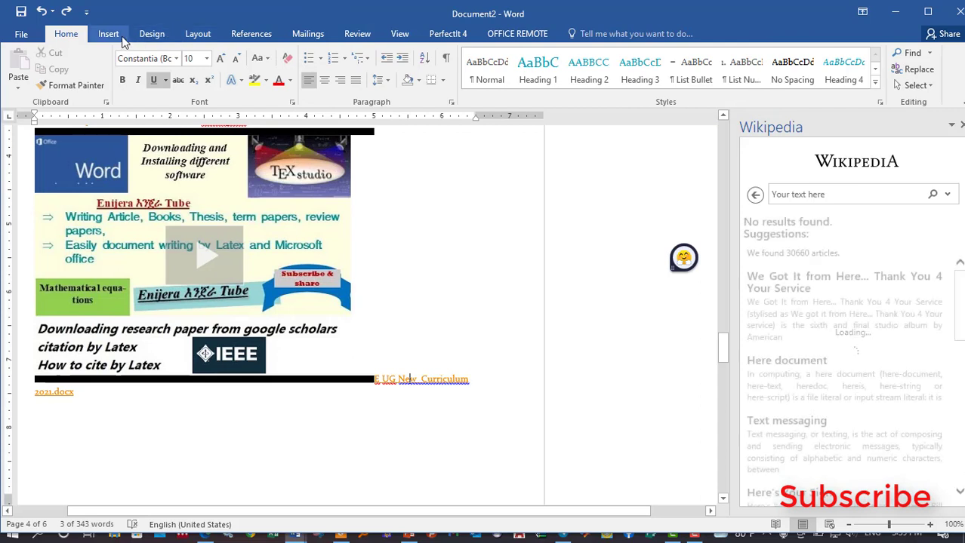
Preview Dropped and In margin drop caps, cancel them, and start a Microsoft Office Signature Line.
click(113, 33)
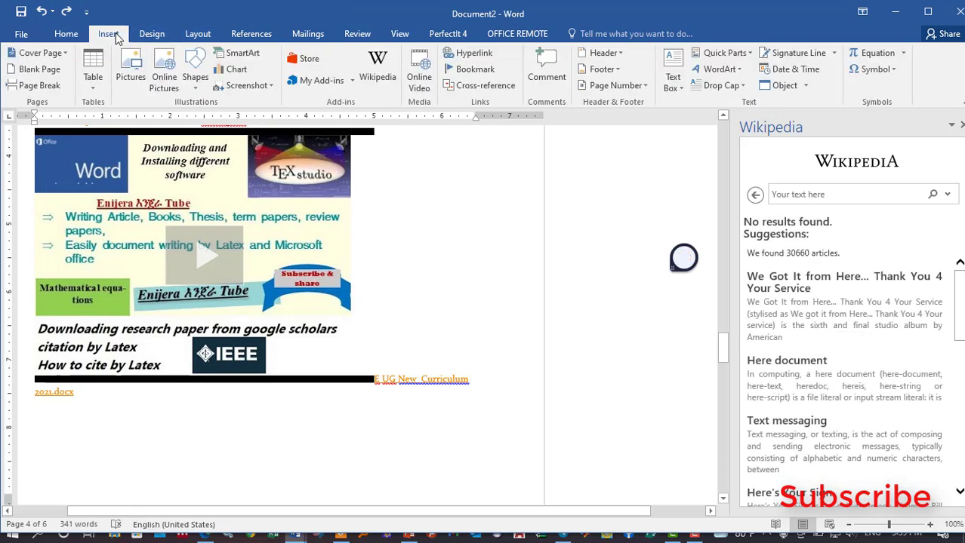
click(744, 86)
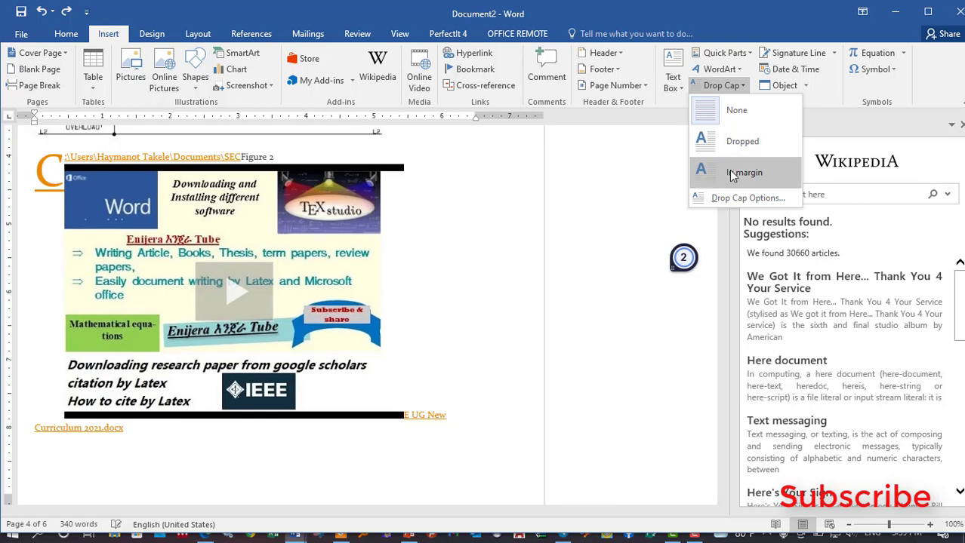
click(747, 199)
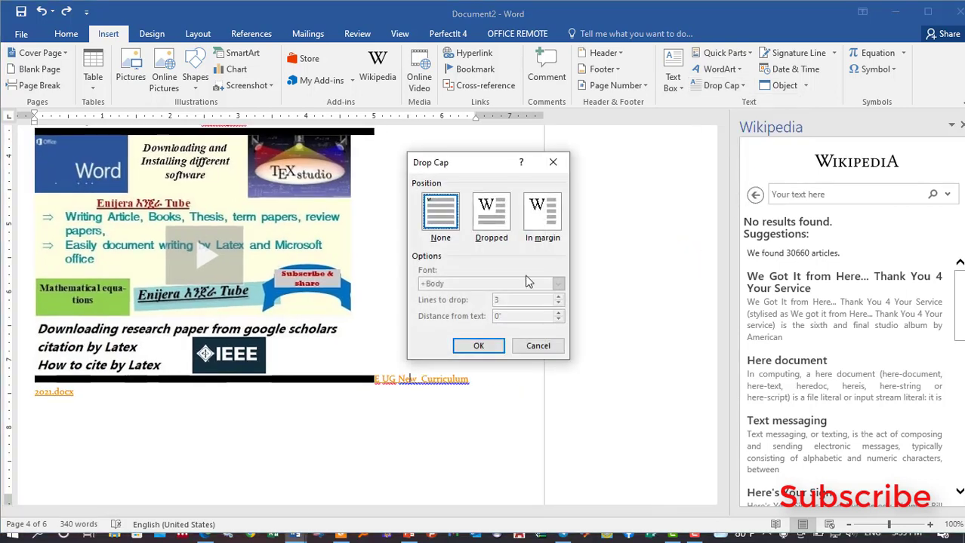
click(499, 218)
click(554, 223)
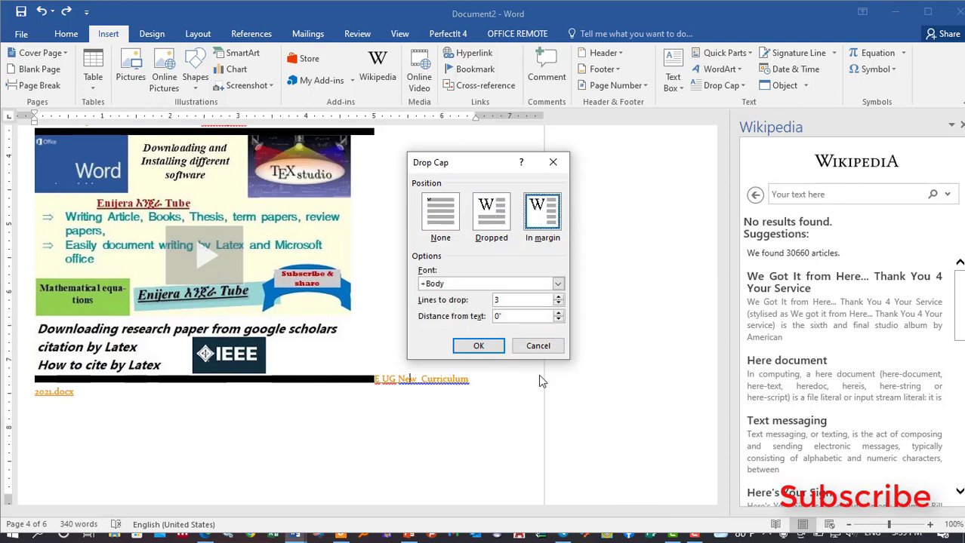
click(534, 348)
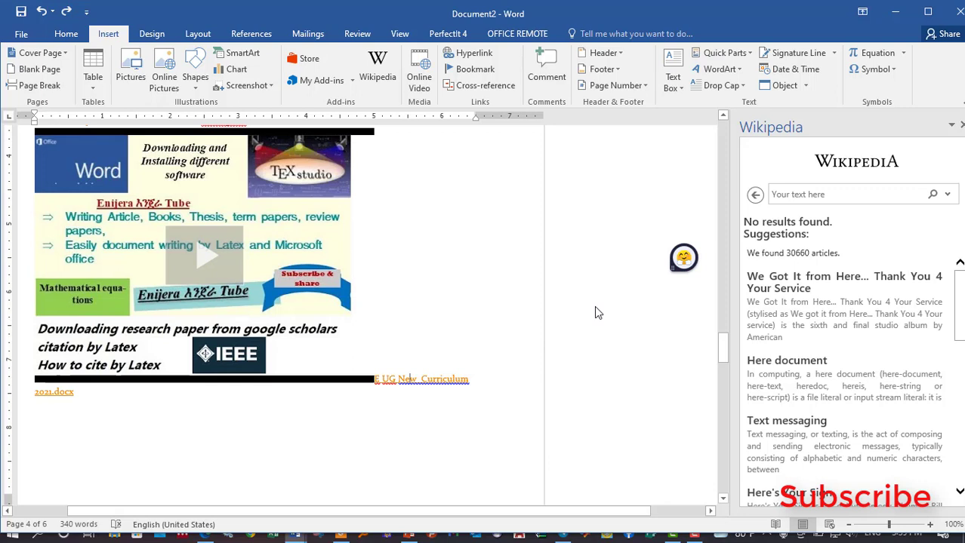
click(835, 55)
click(828, 71)
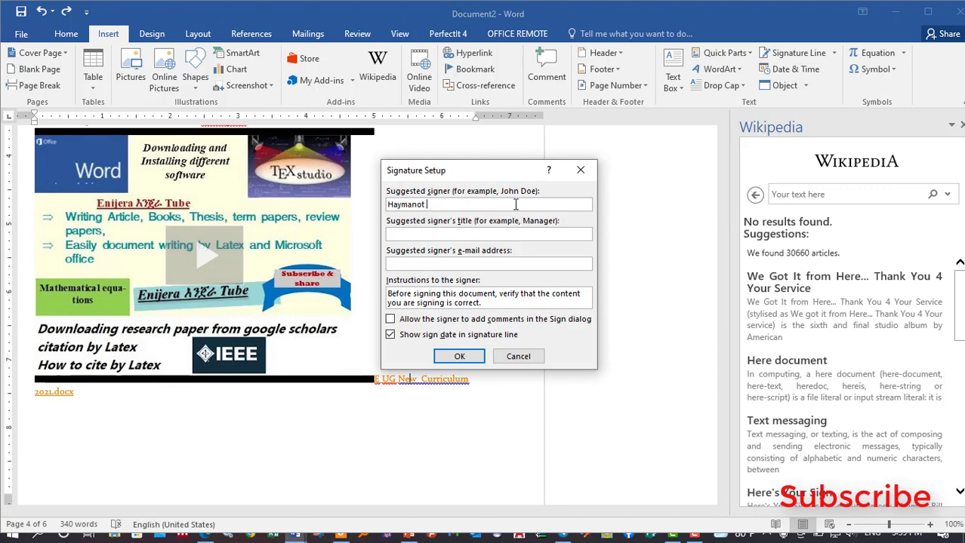
Enter the suggested signer's name, title Youtuber and e-mail address, and insert the signature line.
text(kele)
click(487, 236)
text(Y)
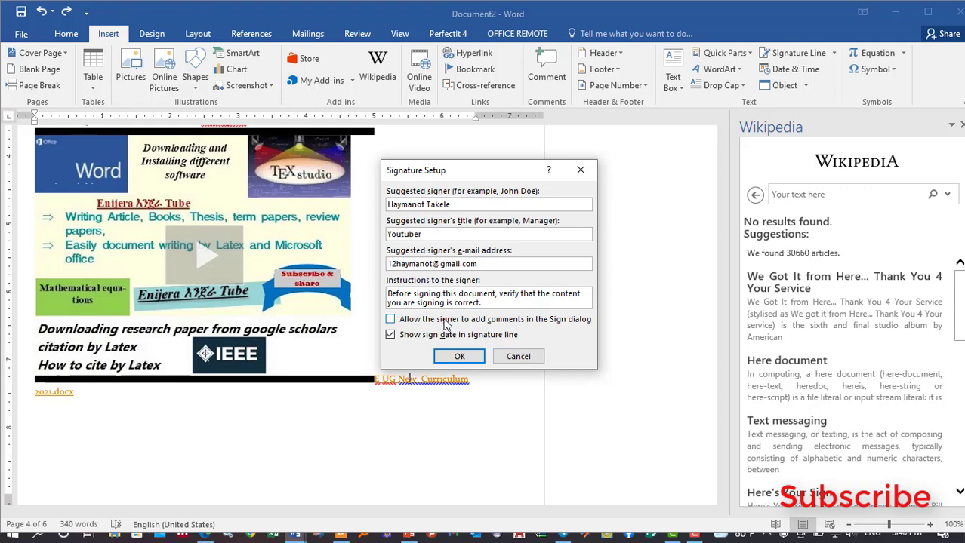
click(458, 357)
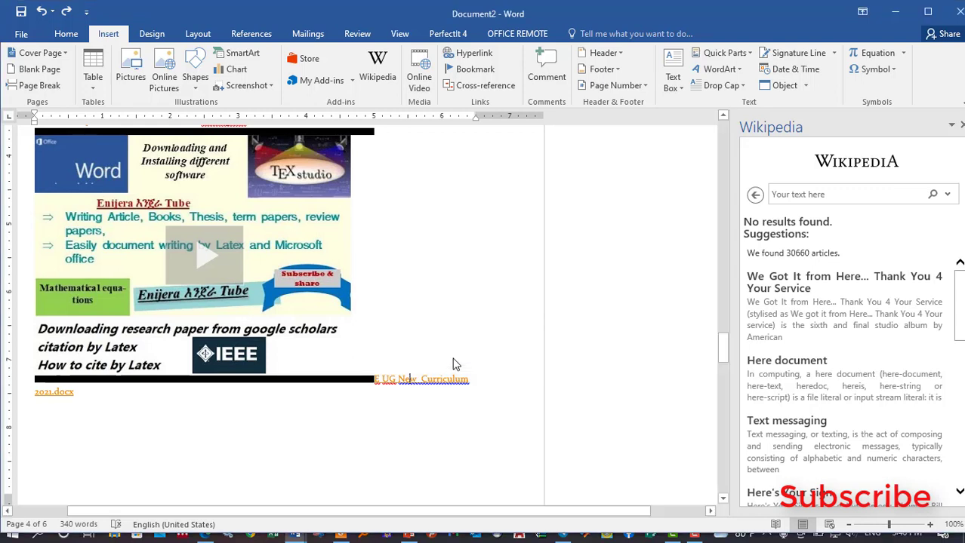
Drag the inserted signature line's handle to make its box taller.
scroll(202, 334, down, 3)
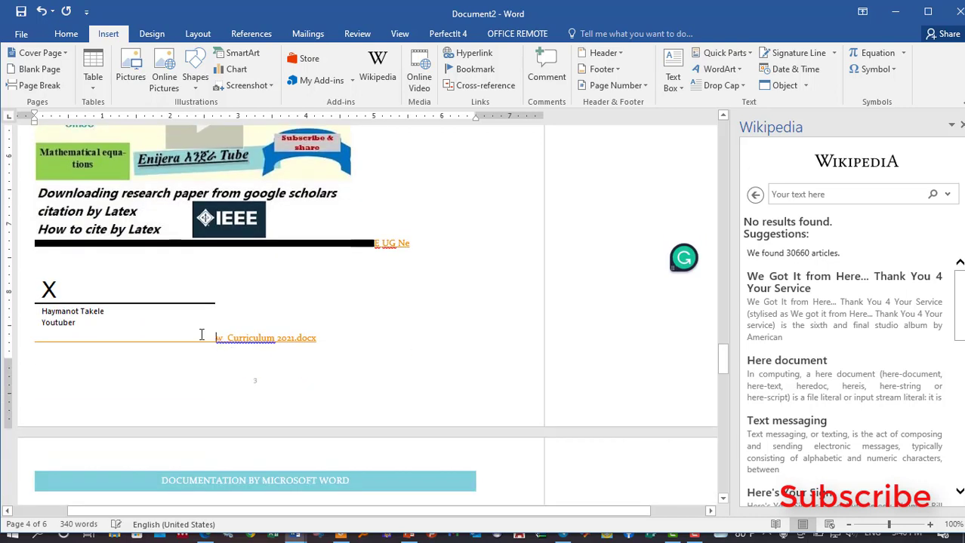
click(77, 324)
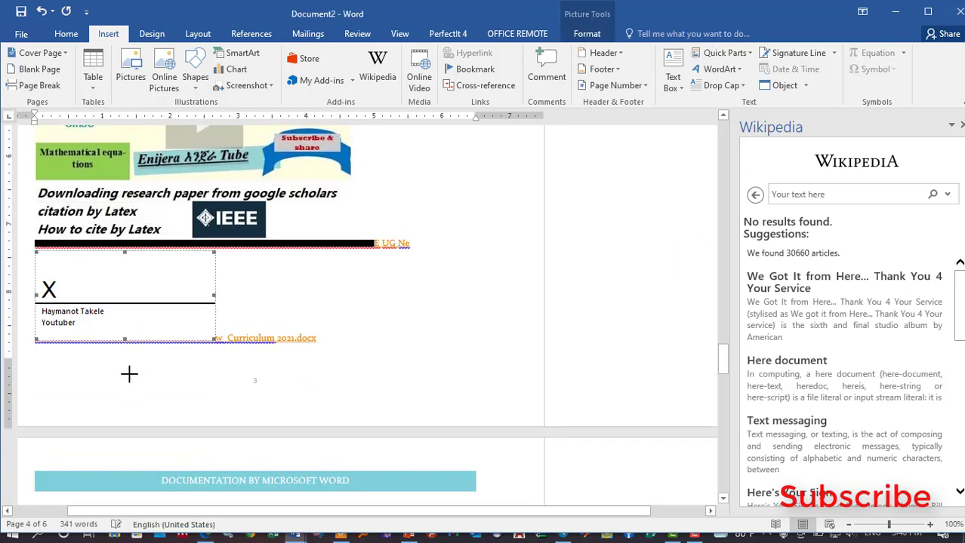
drag(125, 362, 129, 372)
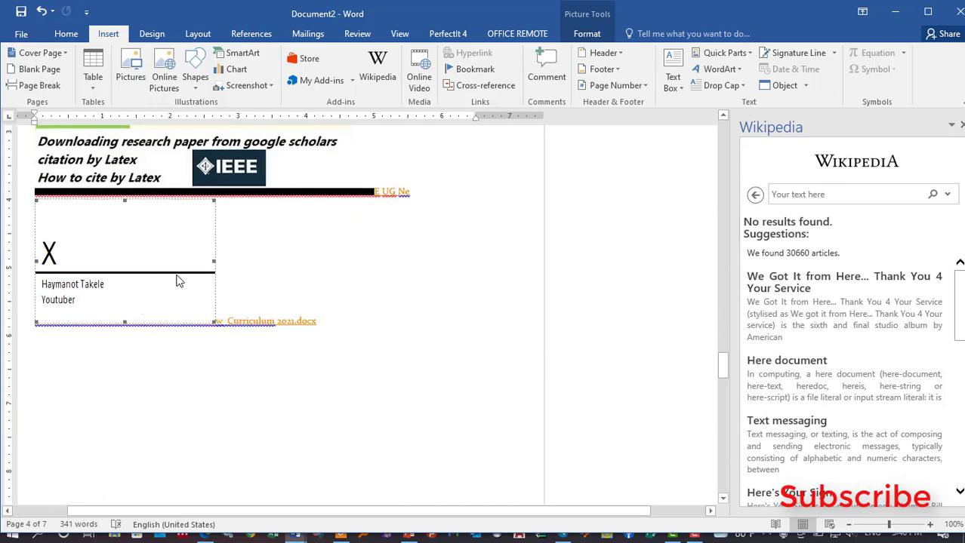
click(219, 321)
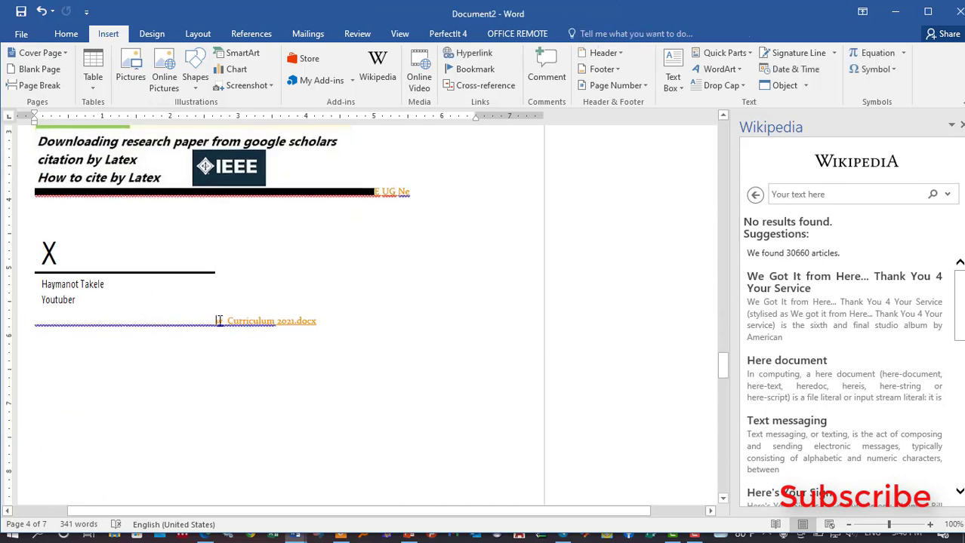
Open the linked SECE UG New Curriculum 2021 file, skim it, then return to Document2.
ctrl+click(219, 321)
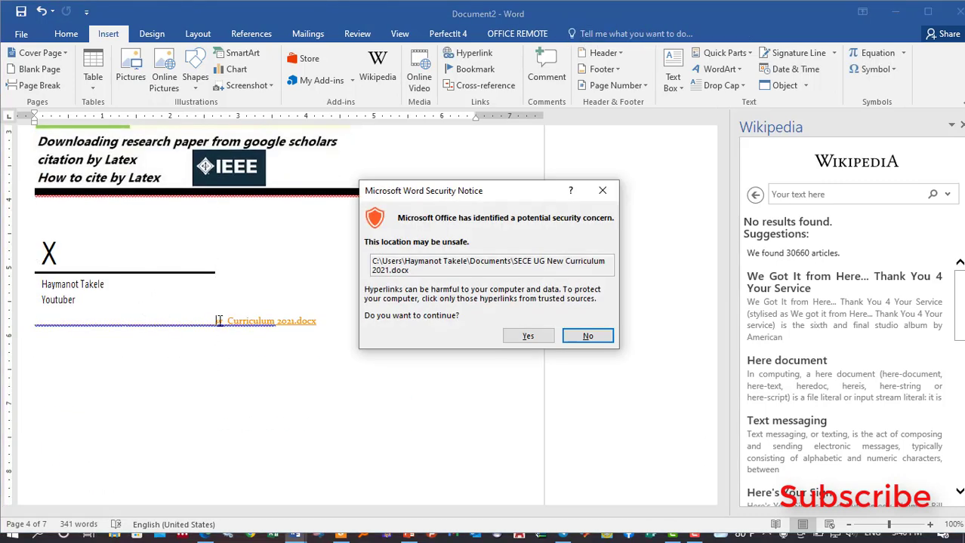
click(527, 340)
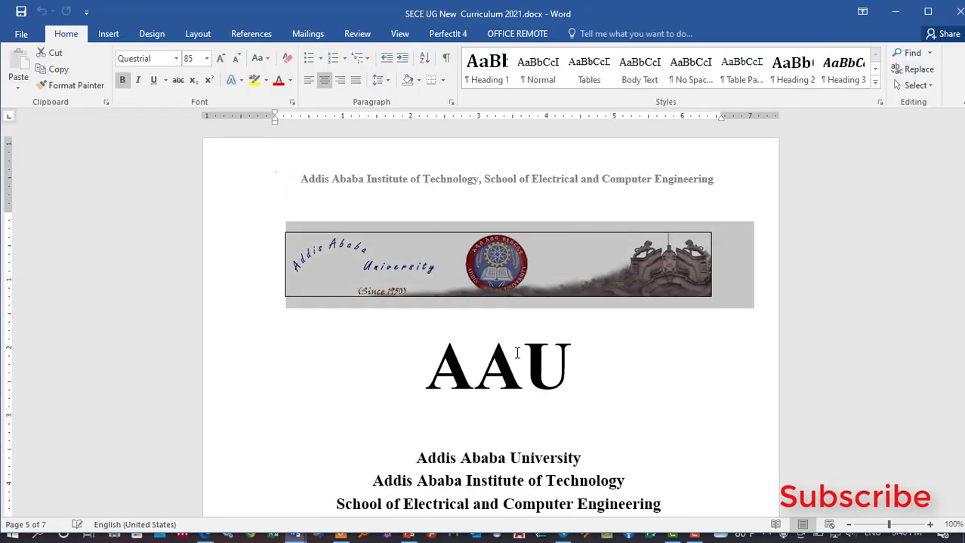
scroll(518, 348, down, 2)
scroll(502, 349, down, 4)
scroll(457, 389, down, 3)
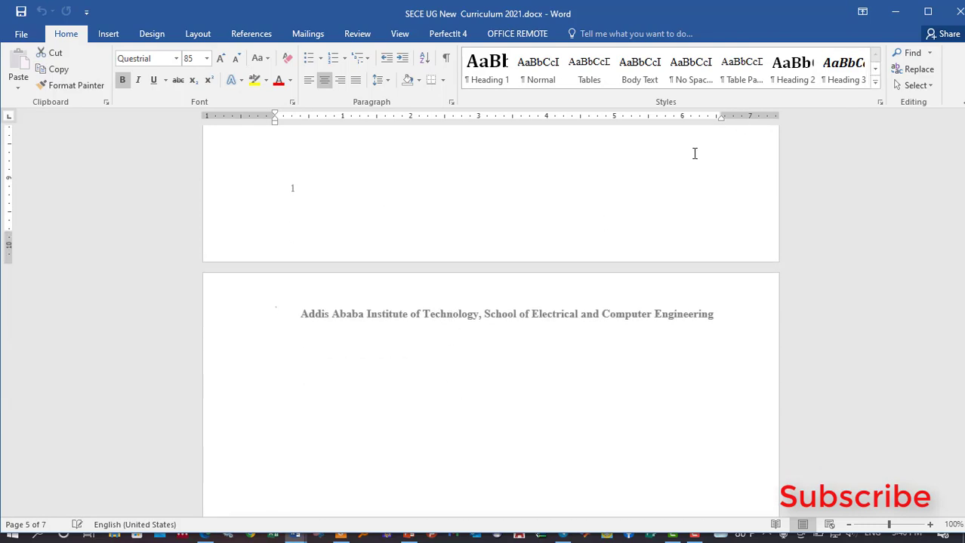
scroll(622, 177, up, 6)
scroll(622, 176, up, 4)
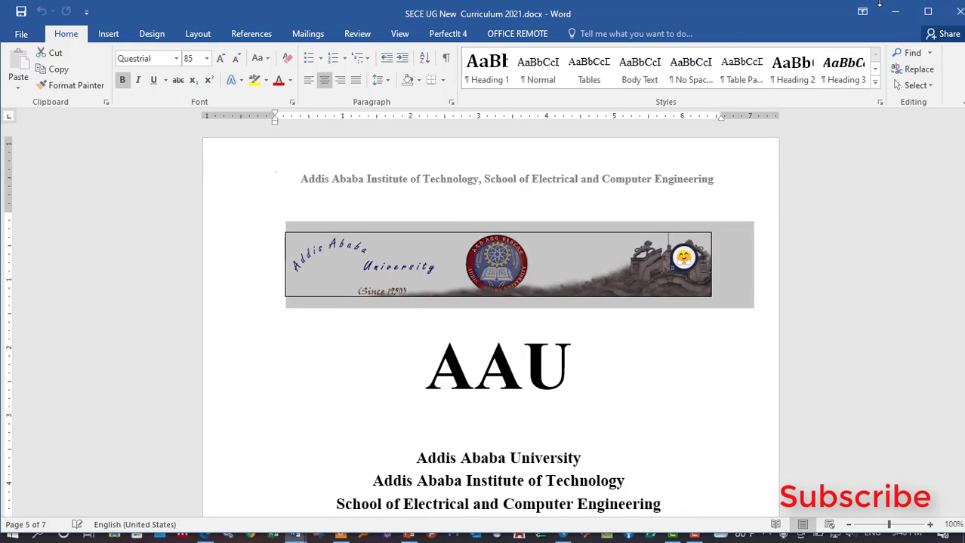
click(893, 10)
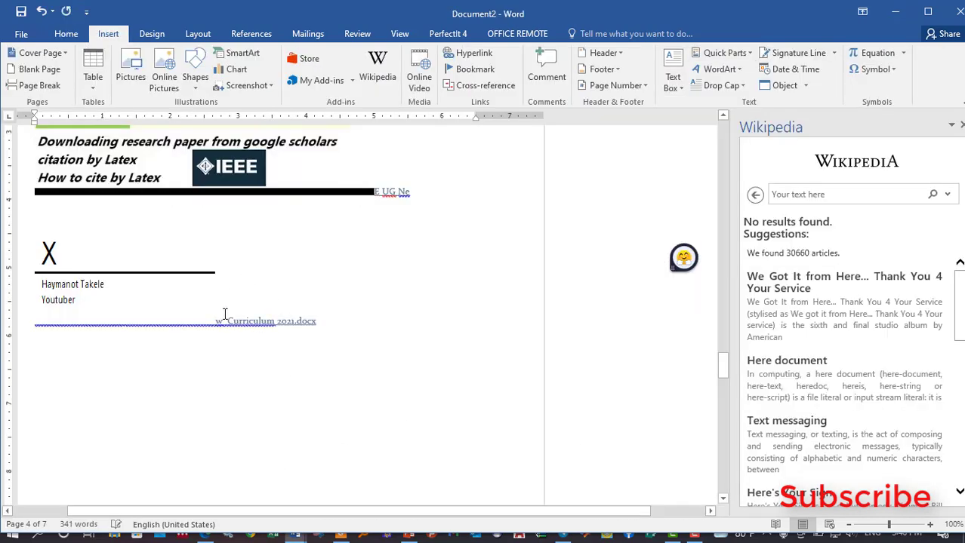
click(160, 270)
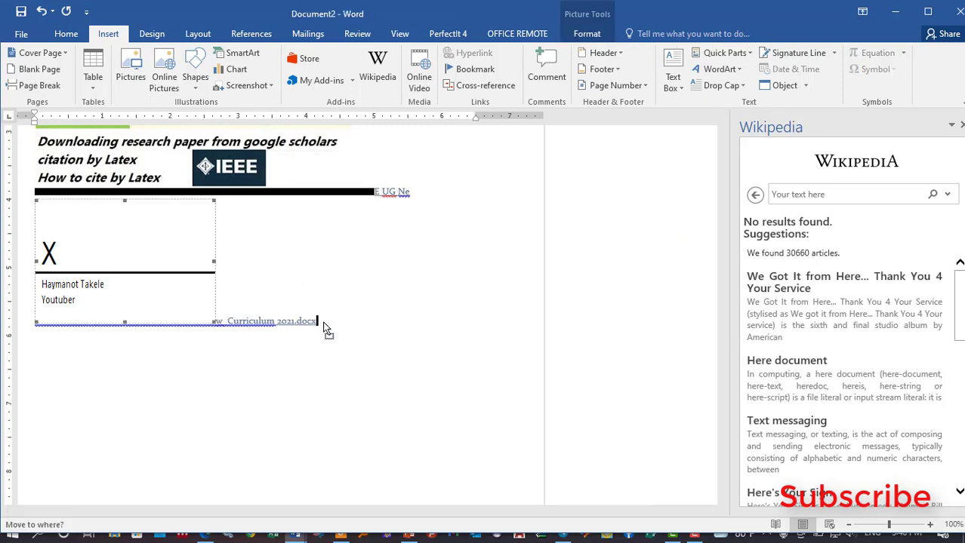
drag(302, 315, 325, 330)
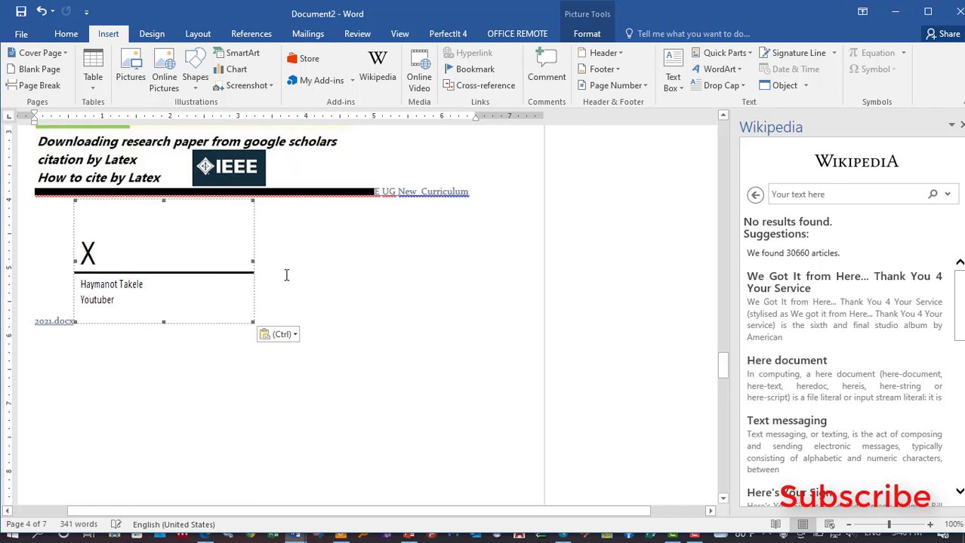
click(259, 290)
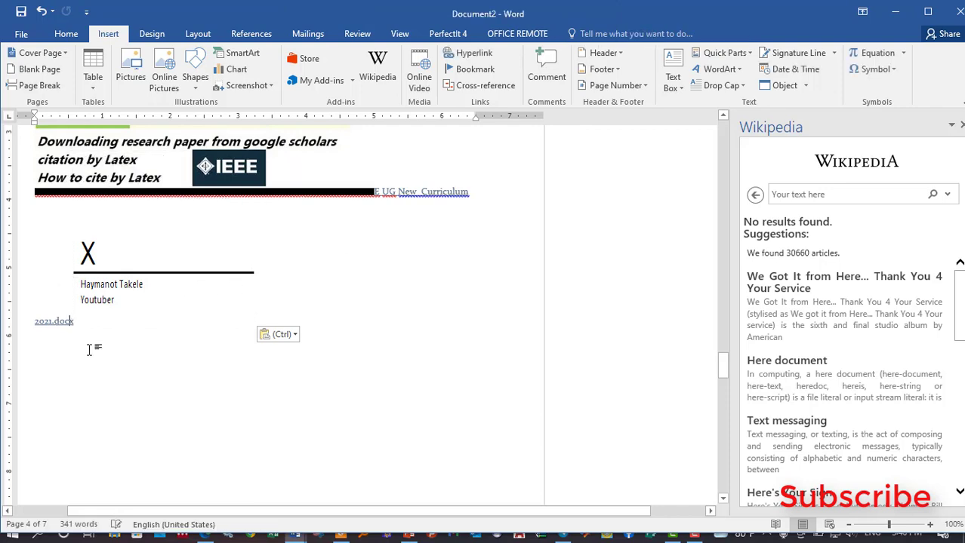
key(ctrl+z)
key(ctrl+z)
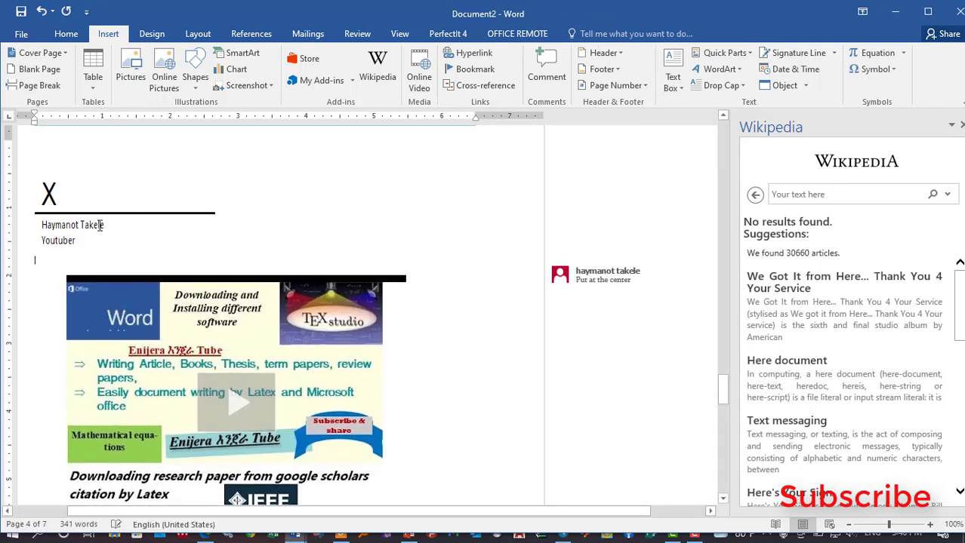
click(86, 245)
click(306, 240)
Insert the date in the '4 May 2022' format as fixed text that doesn't update automatically.
click(808, 72)
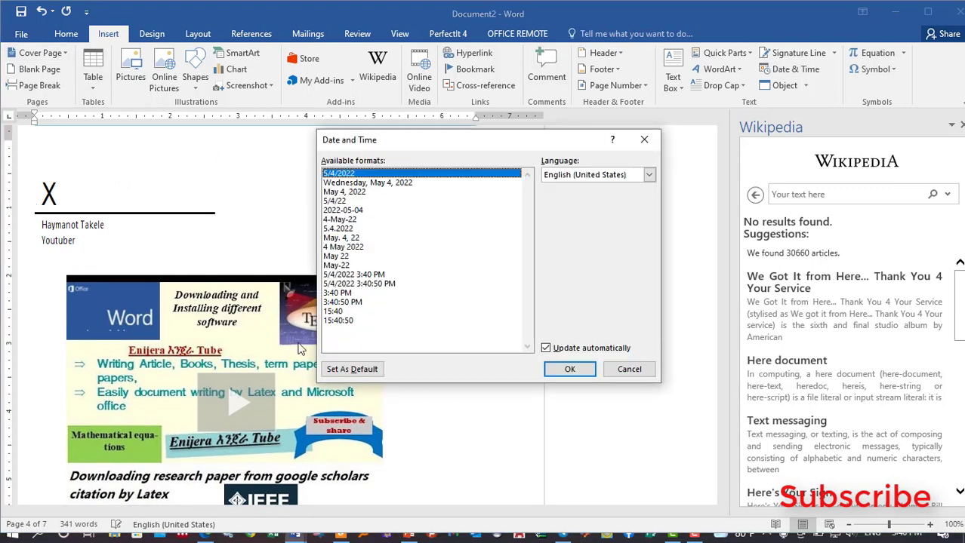
click(369, 184)
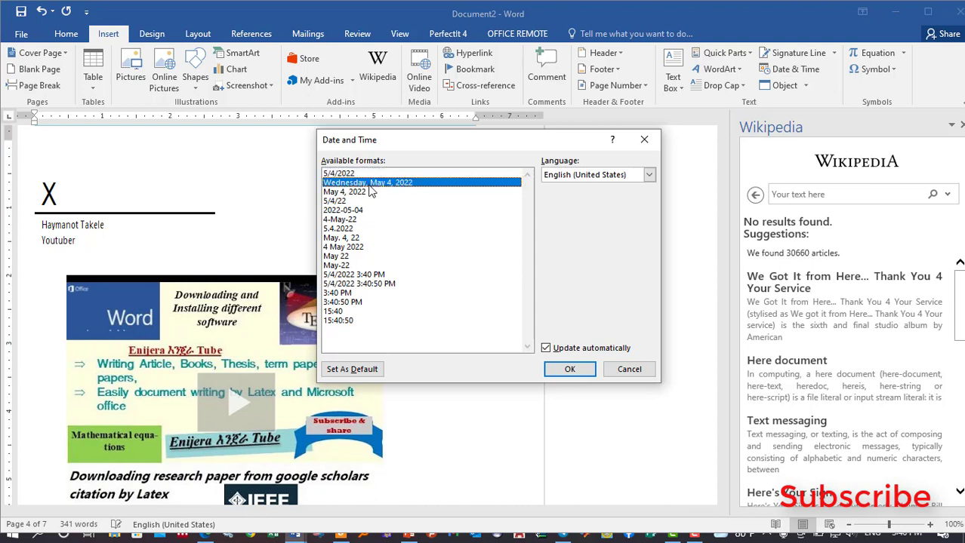
click(365, 193)
click(363, 201)
click(361, 220)
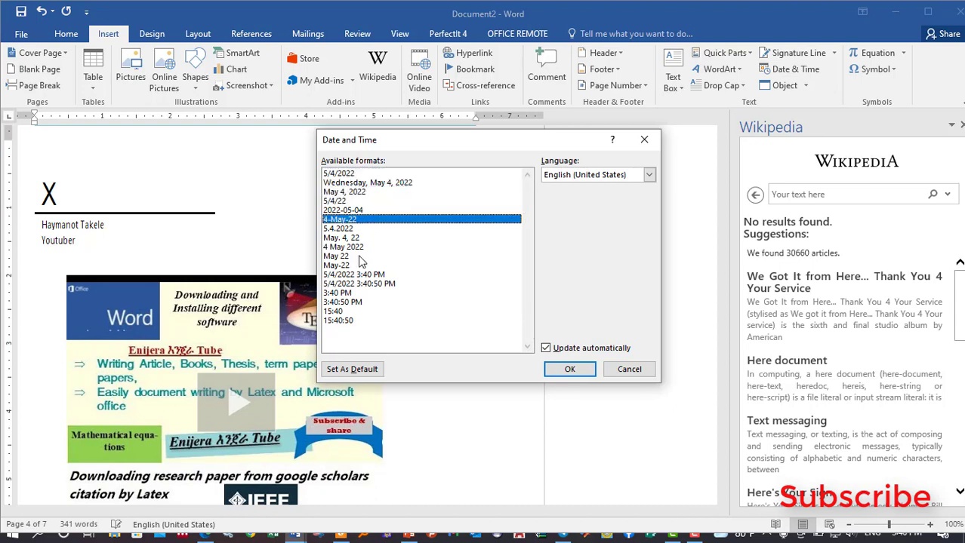
click(353, 257)
click(364, 248)
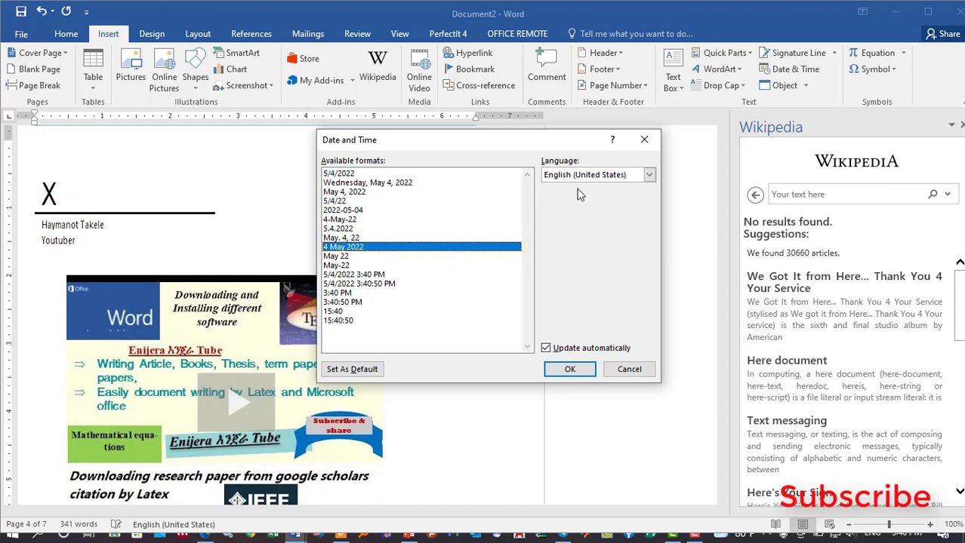
click(546, 350)
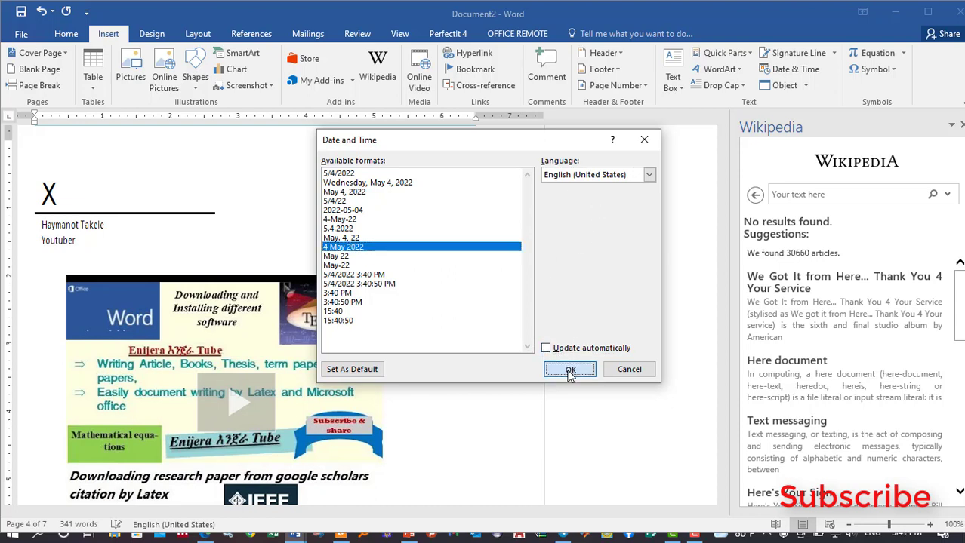
click(570, 371)
scroll(578, 375, down, 3)
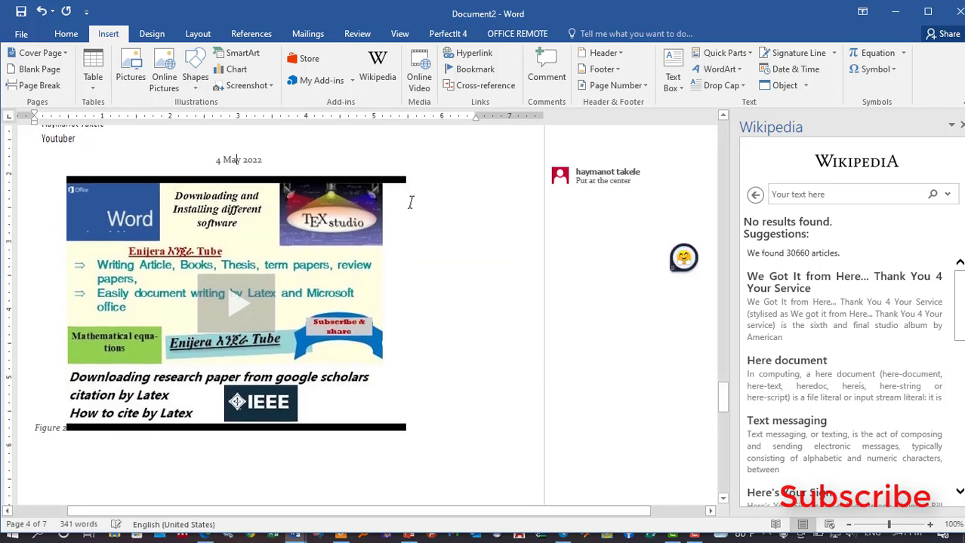
scroll(396, 258, down, 5)
Place the insertion point below the electric-system diagram.
scroll(362, 264, down, 5)
scroll(325, 274, down, 5)
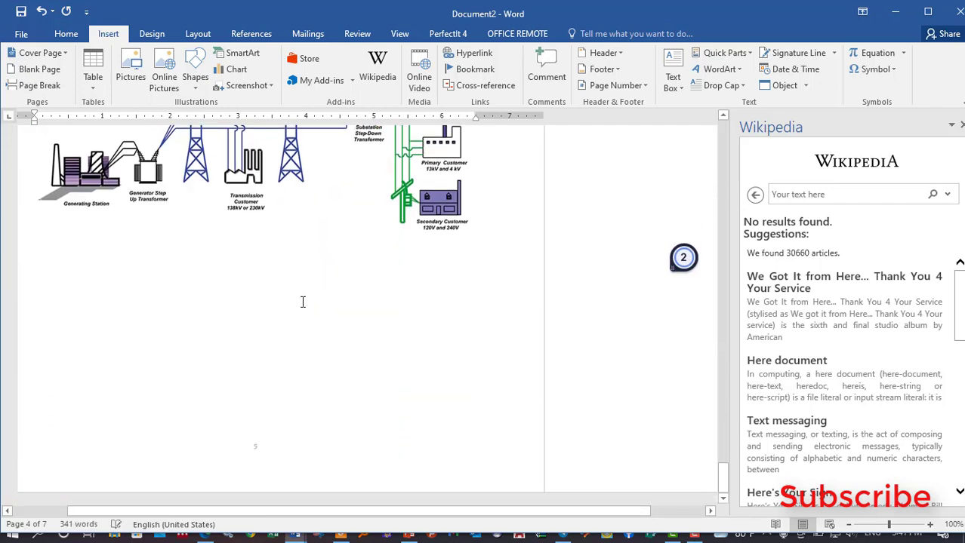
scroll(157, 276, up, 5)
click(157, 279)
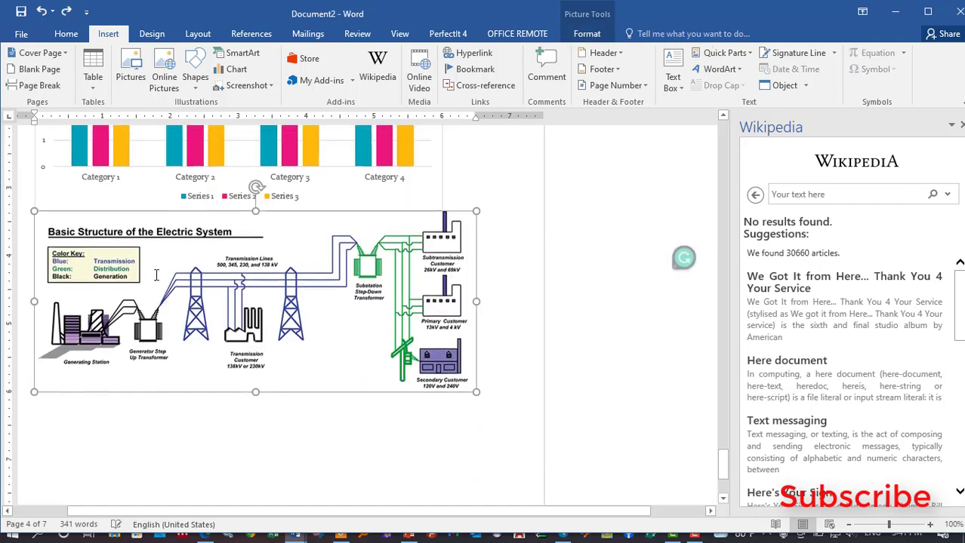
click(136, 427)
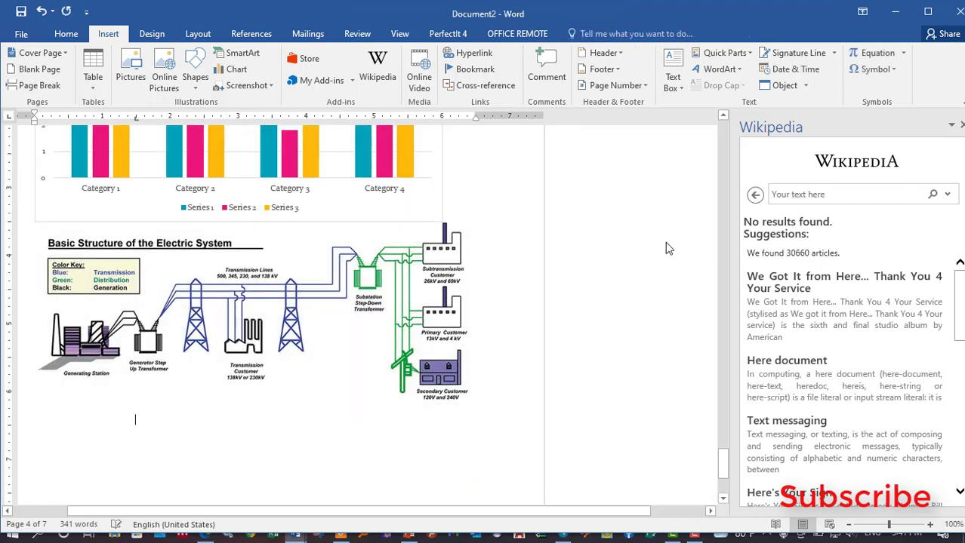
Try embedding an AutoCAD Drawing object and dismiss the not-installed error.
click(806, 85)
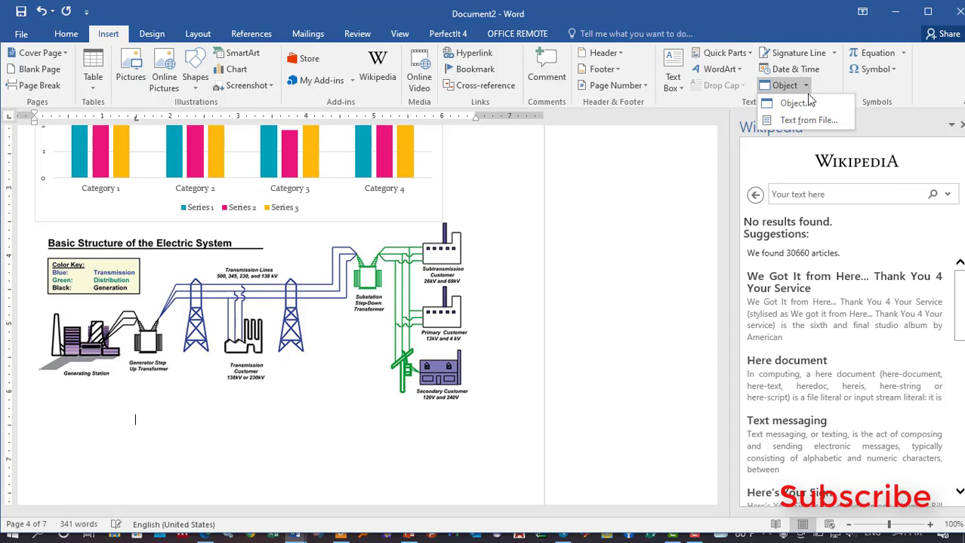
click(802, 104)
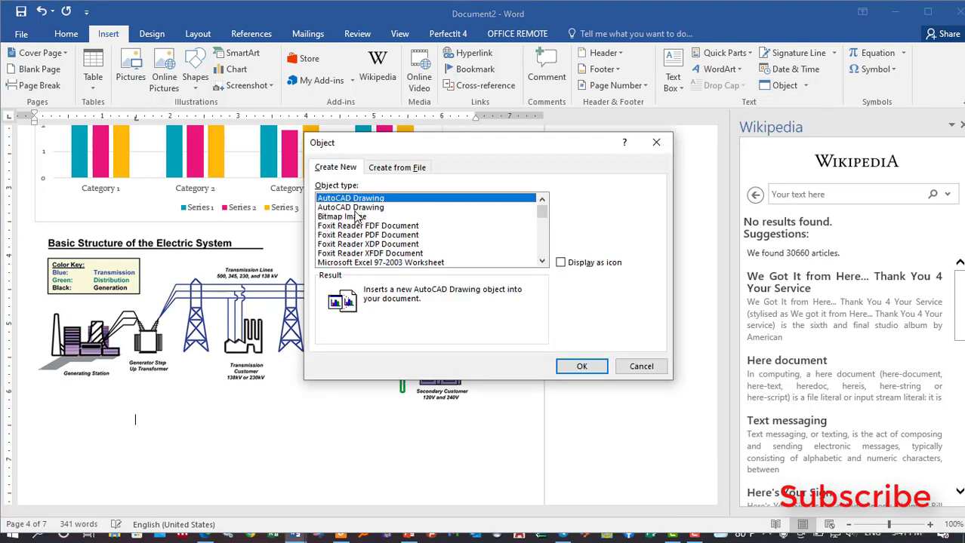
click(354, 210)
scroll(364, 230, down, 2)
scroll(353, 247, up, 2)
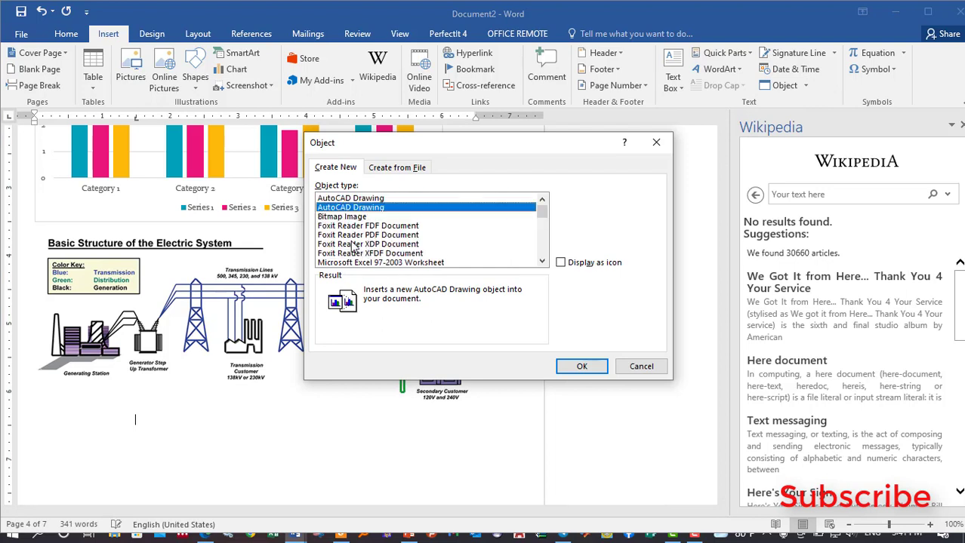
click(579, 368)
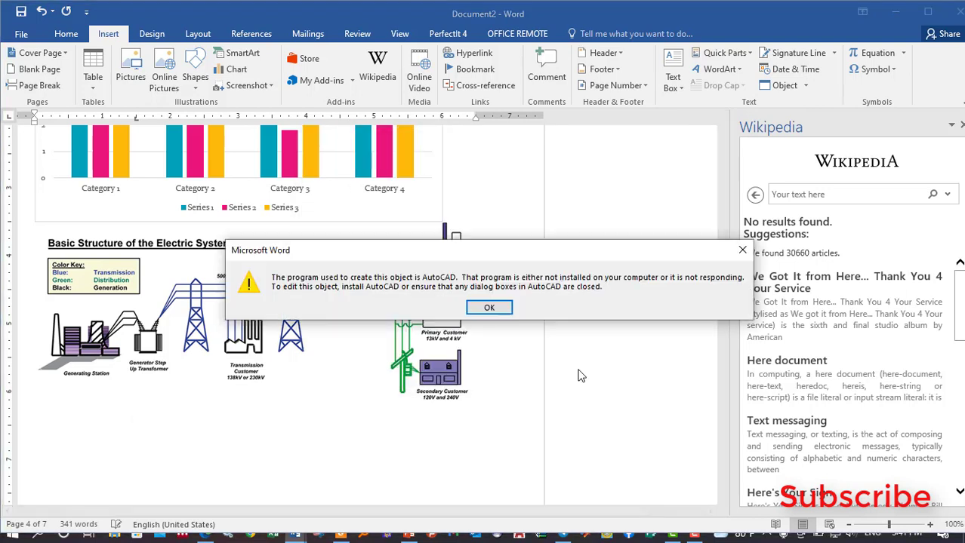
click(498, 310)
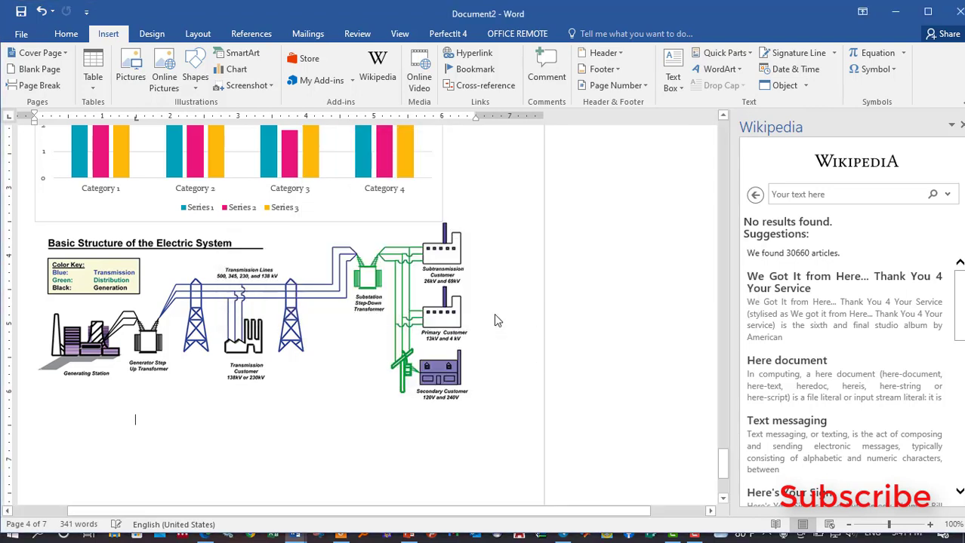
Browse the object types and create a new Foxit Reader PDF Document object.
click(806, 88)
click(800, 102)
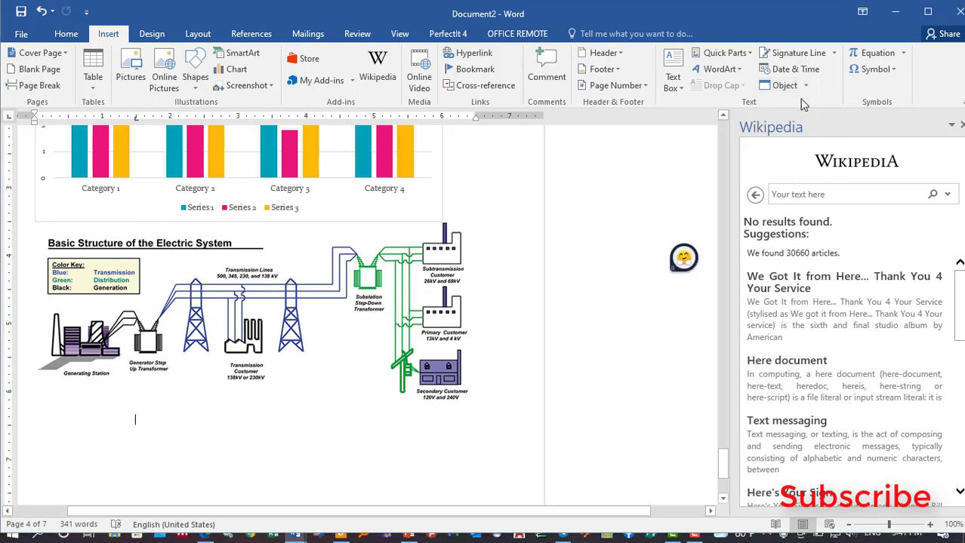
scroll(393, 257, down, 3)
scroll(390, 248, down, 3)
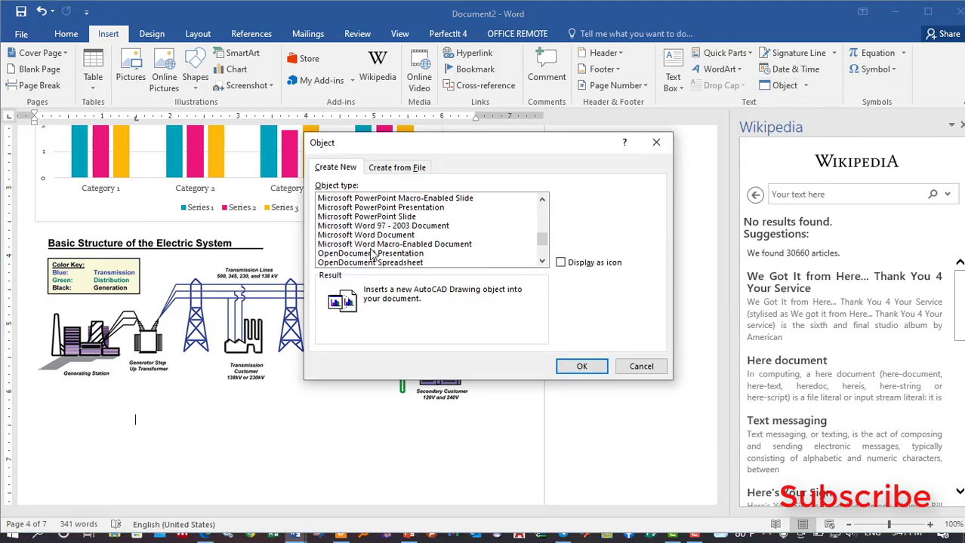
scroll(451, 257, down, 2)
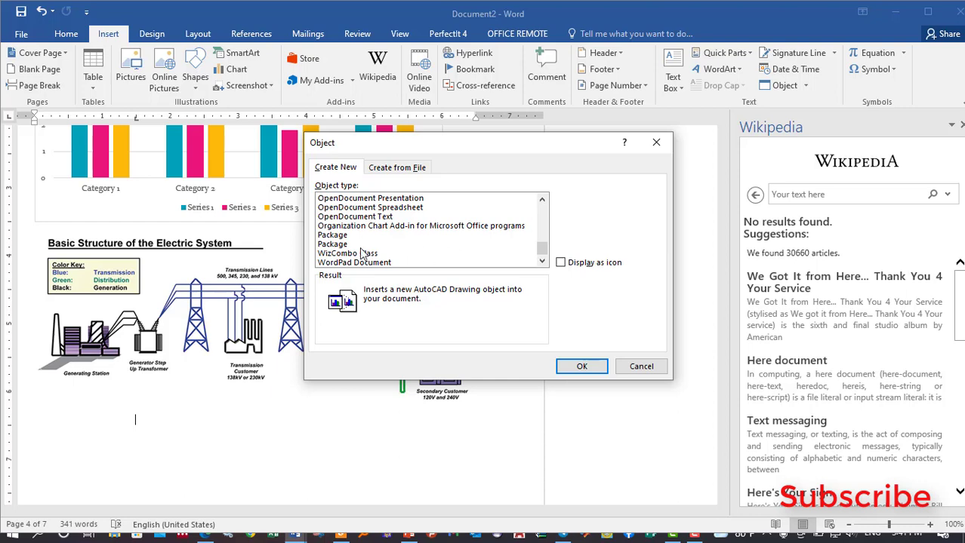
click(323, 237)
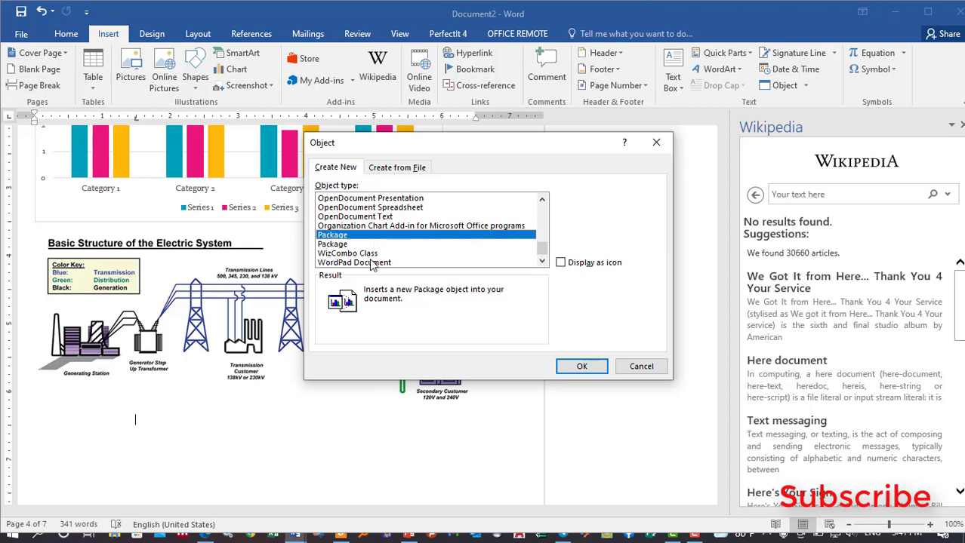
click(371, 263)
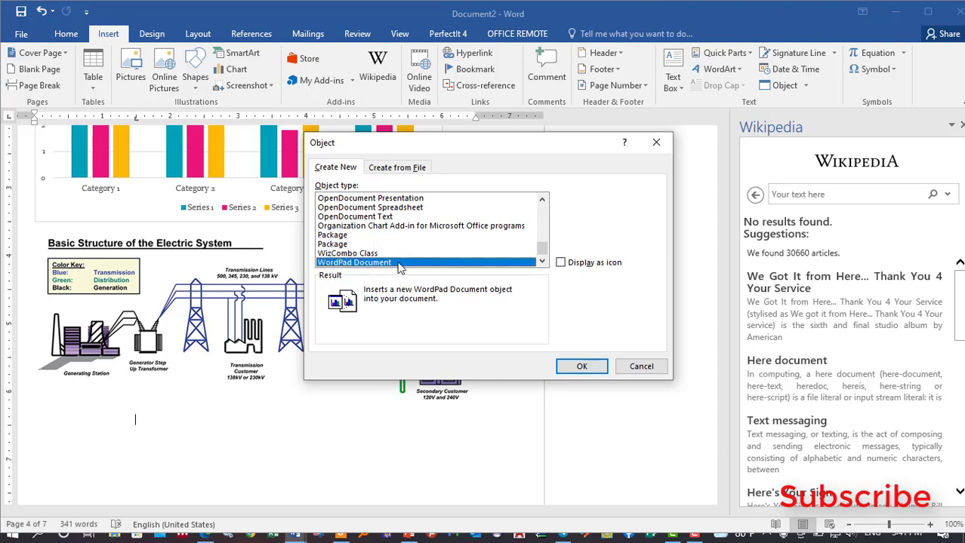
scroll(396, 257, up, 4)
scroll(391, 238, up, 1)
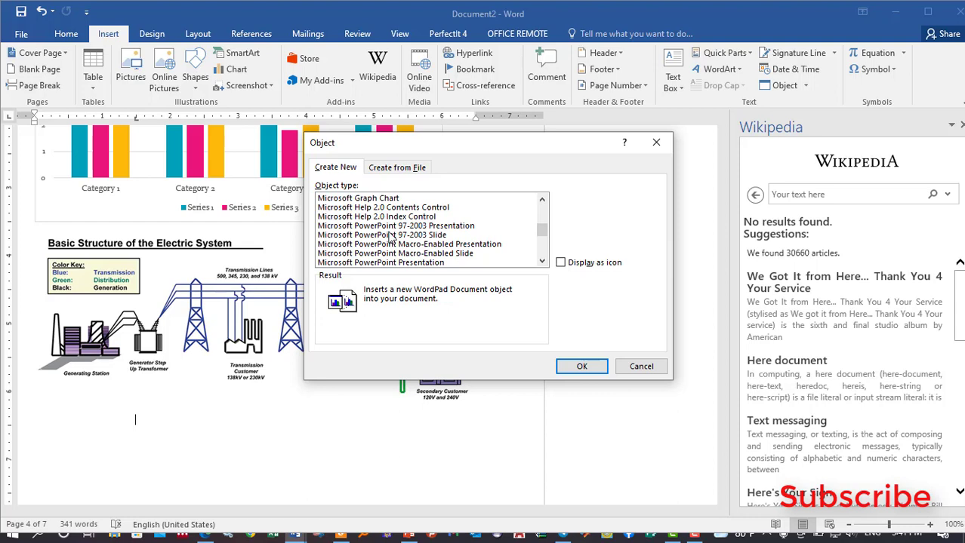
click(379, 199)
scroll(403, 219, up, 3)
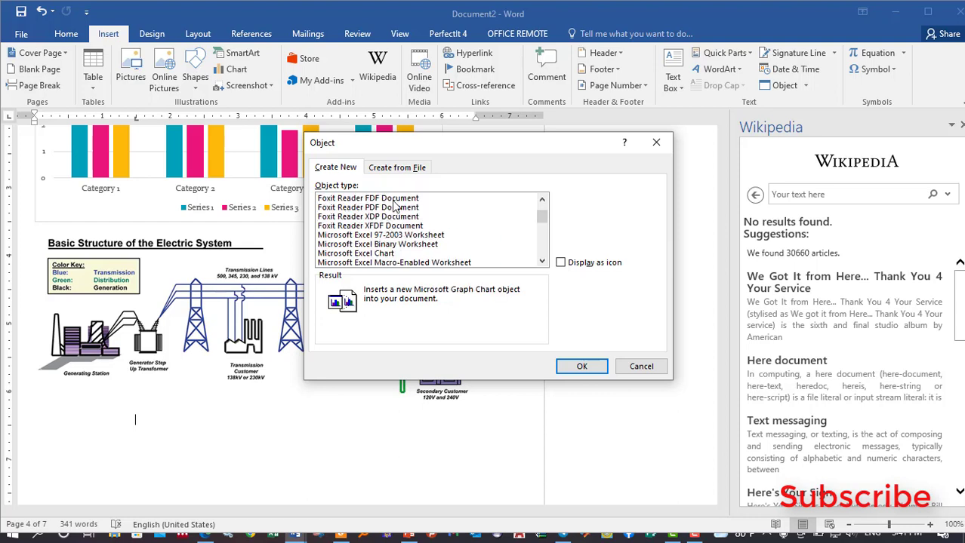
click(394, 207)
click(581, 367)
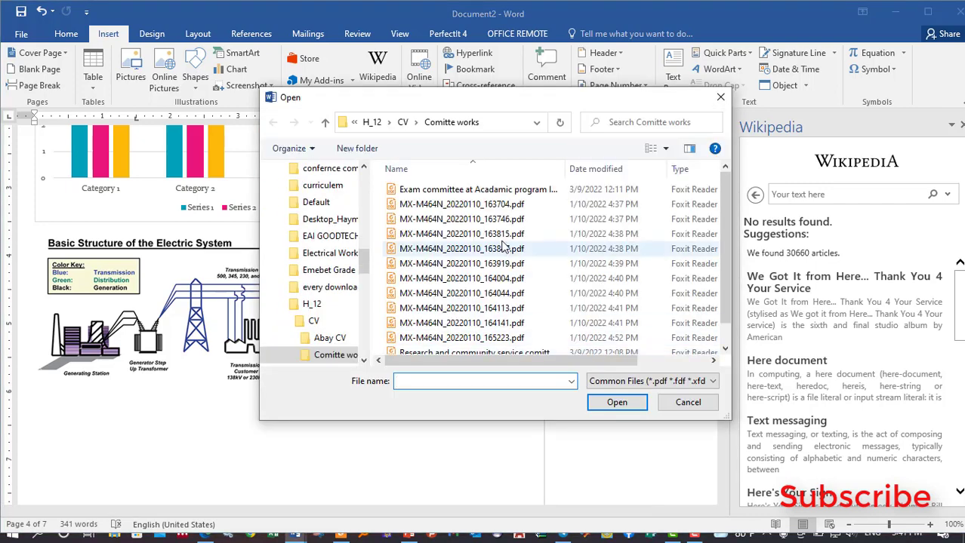
Load the scanned Debre Markos University letter PDF, close Foxit Reader, and select the embedded object.
click(528, 219)
click(615, 402)
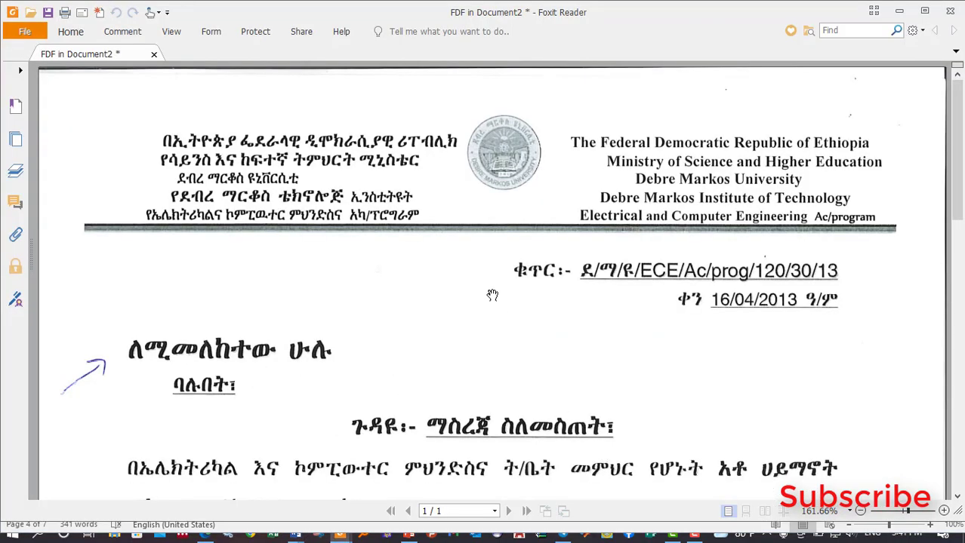
scroll(492, 295, down, 5)
scroll(492, 295, down, 1)
scroll(551, 256, down, 5)
scroll(588, 250, down, 3)
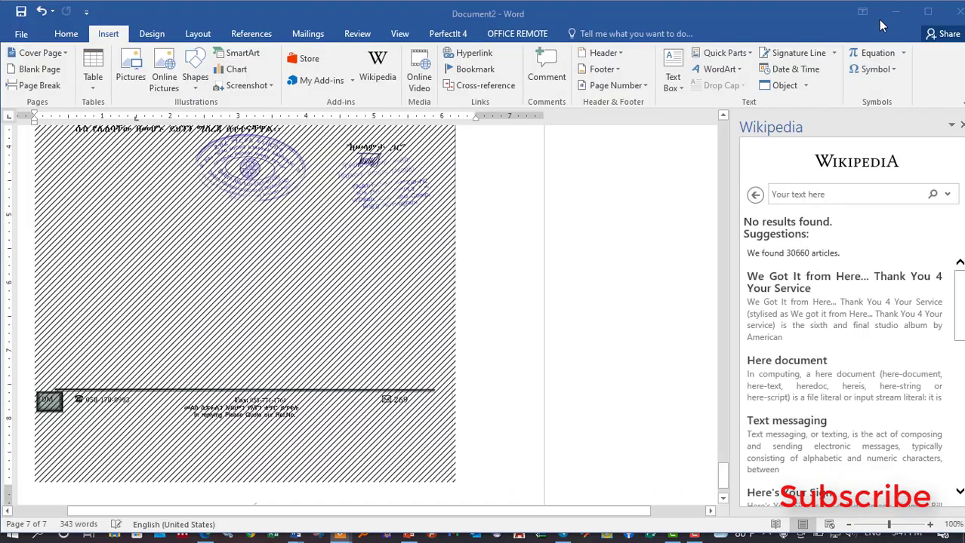
click(899, 11)
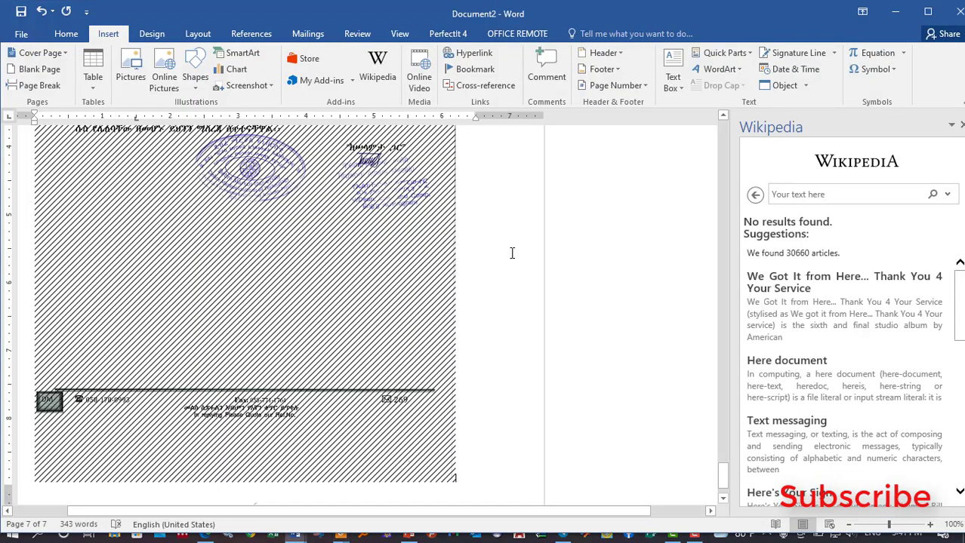
click(683, 257)
scroll(493, 315, up, 3)
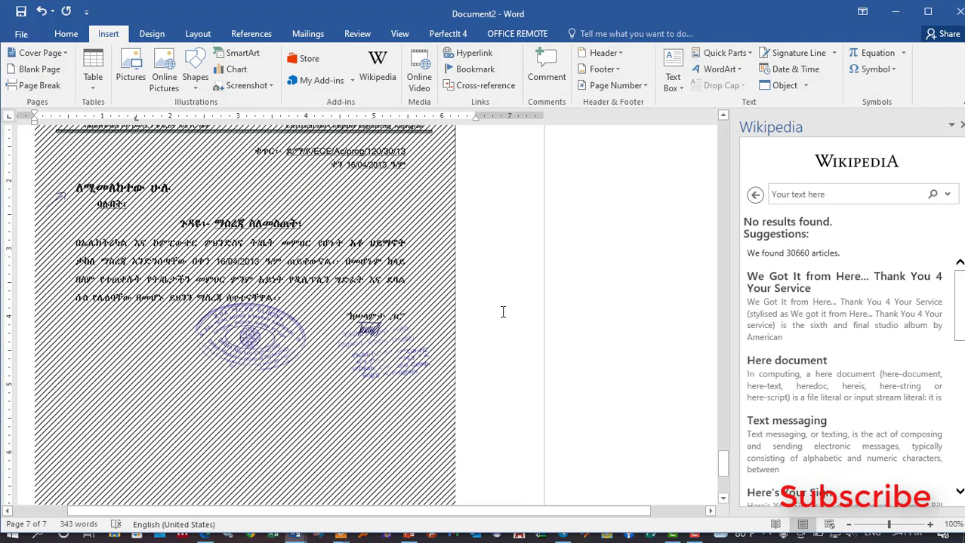
scroll(484, 305, up, 3)
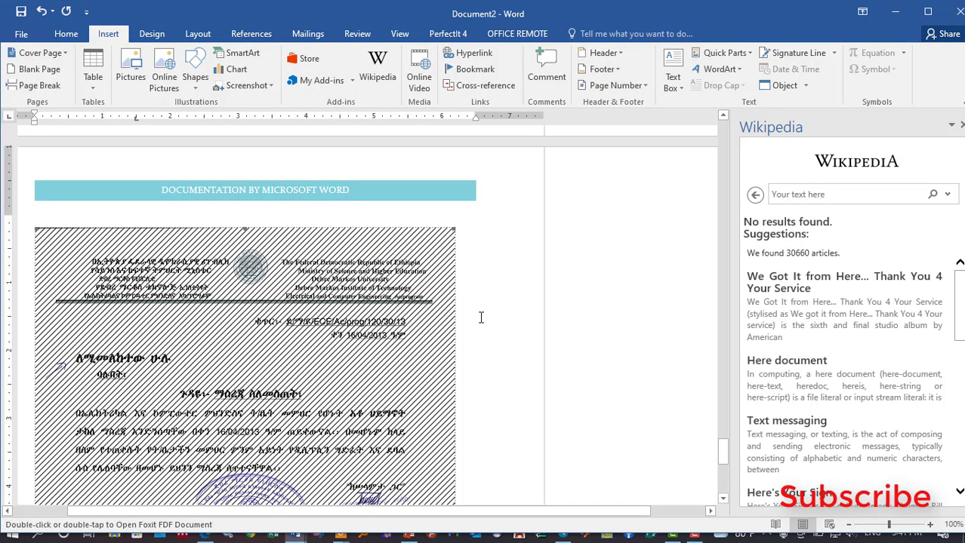
scroll(480, 316, down, 5)
scroll(481, 317, down, 2)
scroll(485, 319, down, 2)
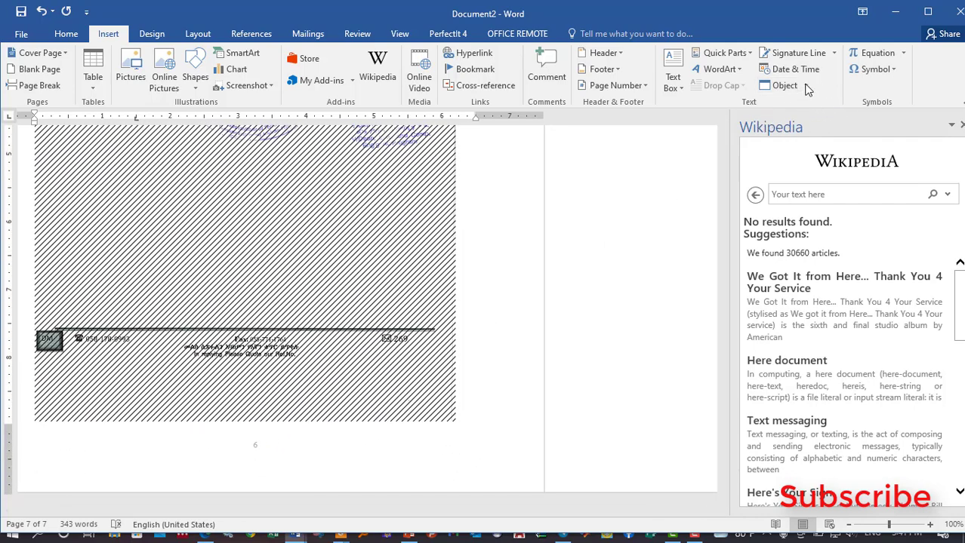
Skip the built-in equations and insert a new blank equation.
click(903, 53)
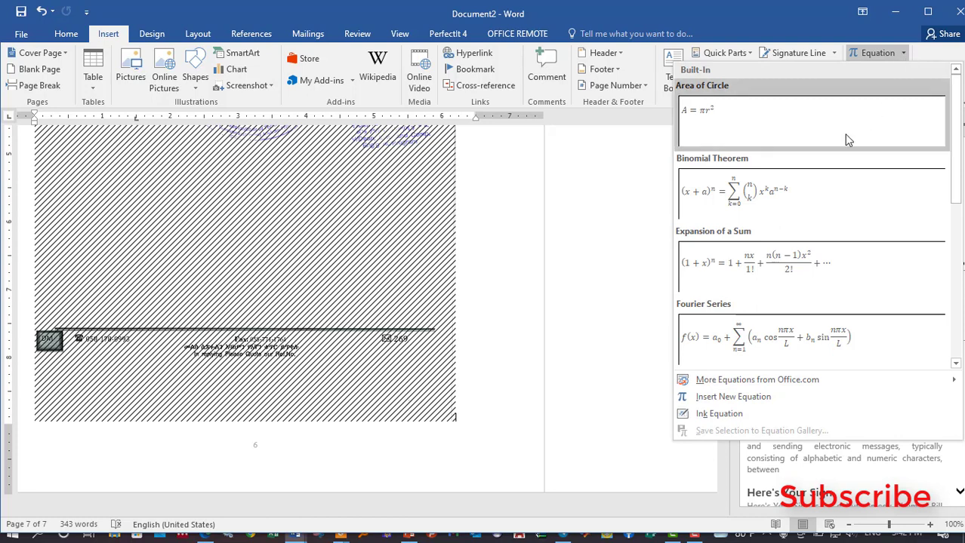
click(585, 197)
click(861, 55)
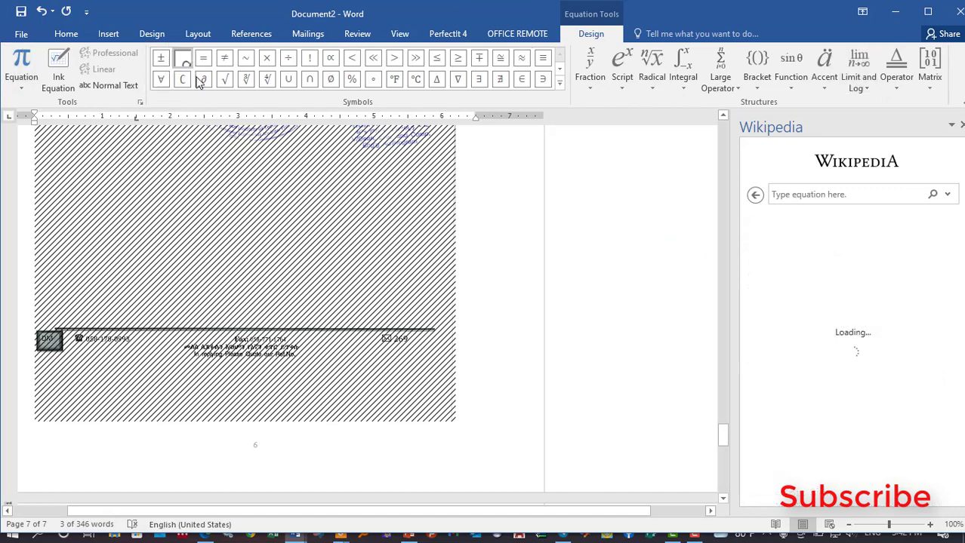
Browse the Fraction, Script, Radical, Integral and Large Operator template galleries.
click(591, 86)
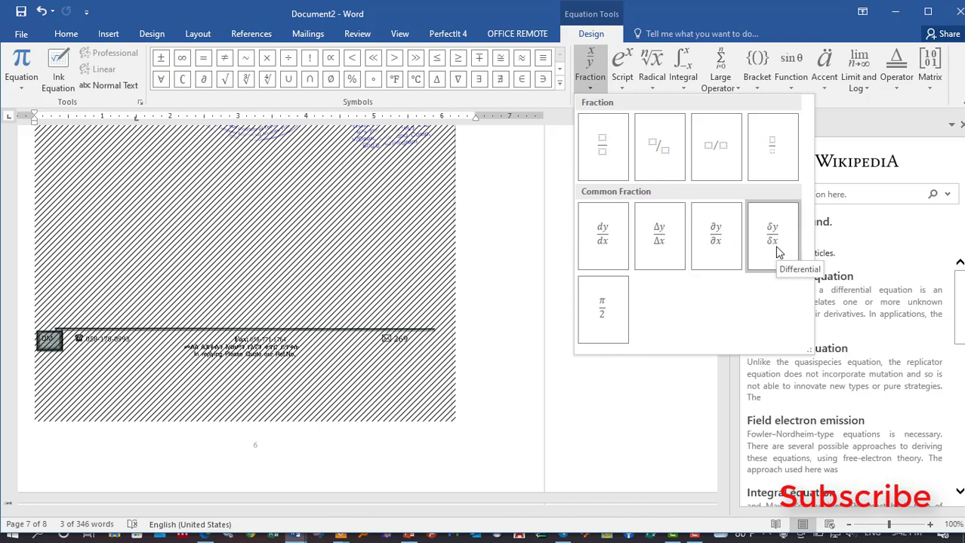
click(624, 89)
click(623, 89)
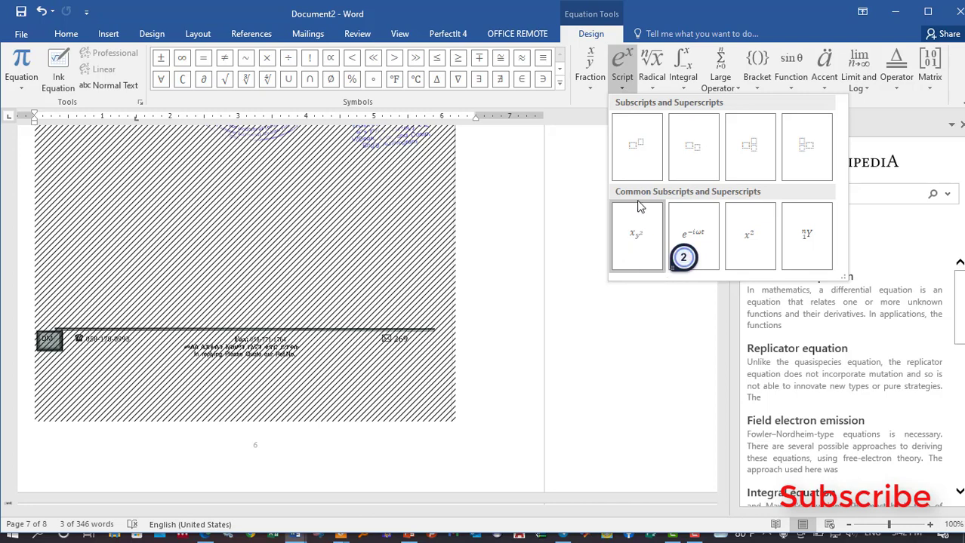
click(654, 90)
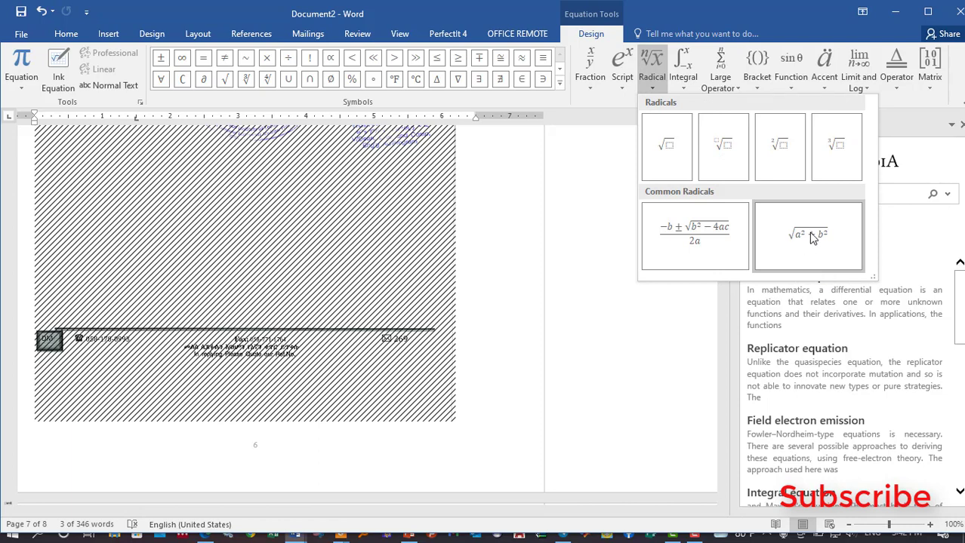
click(684, 83)
click(683, 83)
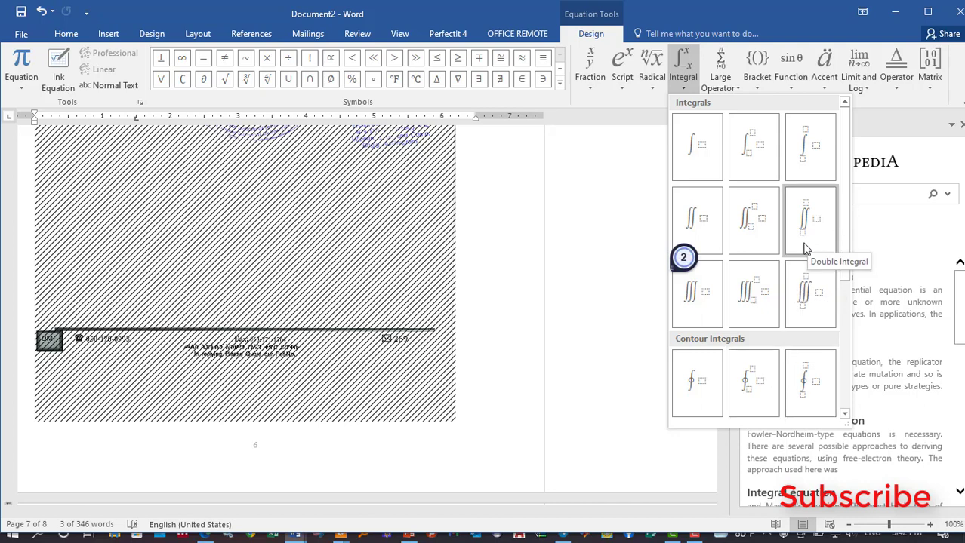
click(737, 87)
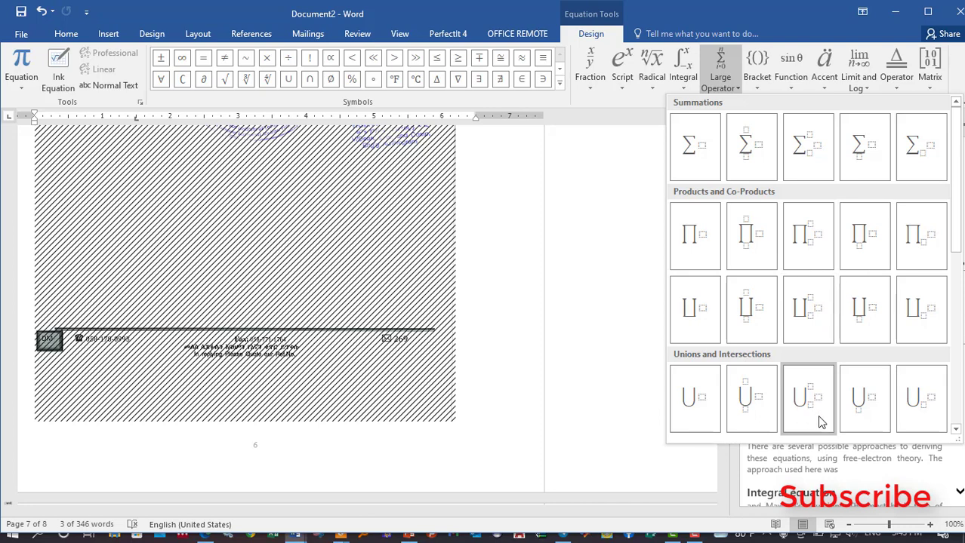
Close the large operator templates and scroll through the Bracket templates.
click(759, 92)
click(759, 92)
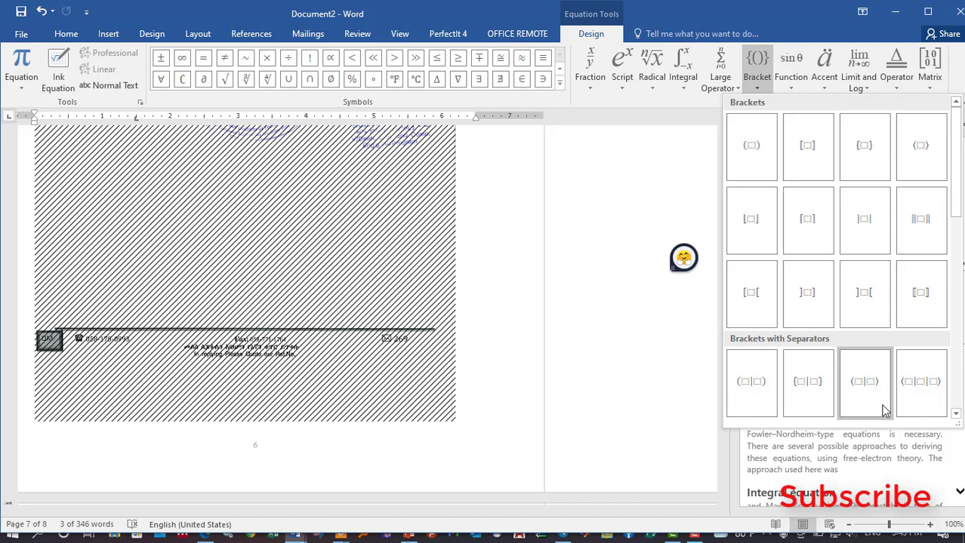
scroll(829, 459, down, 5)
scroll(804, 480, down, 2)
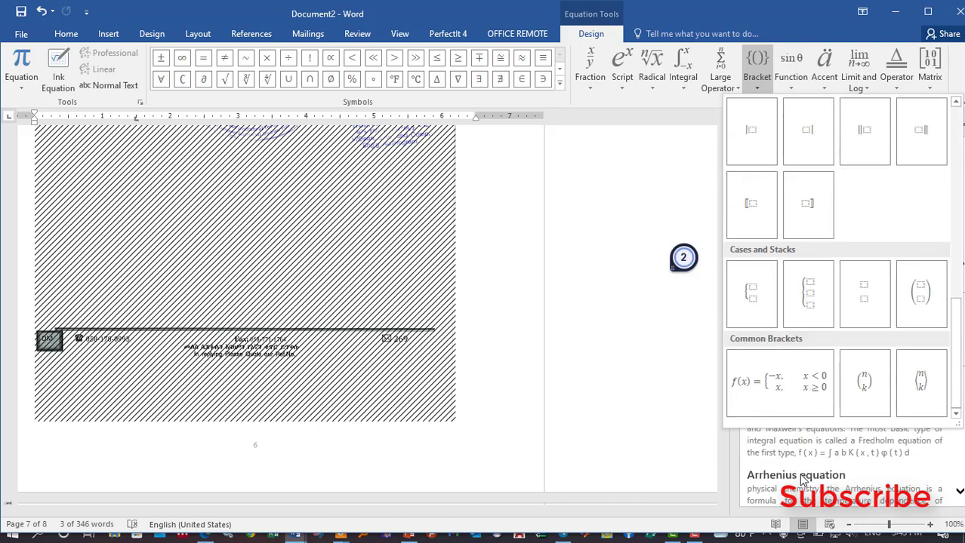
scroll(803, 480, down, 2)
scroll(814, 471, down, 1)
scroll(813, 469, up, 1)
scroll(809, 218, up, 5)
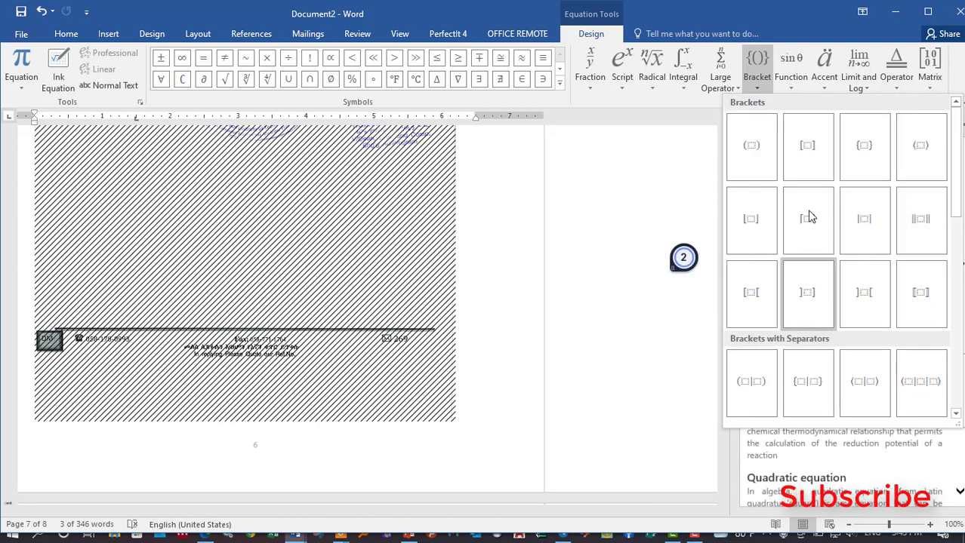
Browse the Function, Accent, Operator and Matrix templates, then go back to the Insert tab.
click(788, 85)
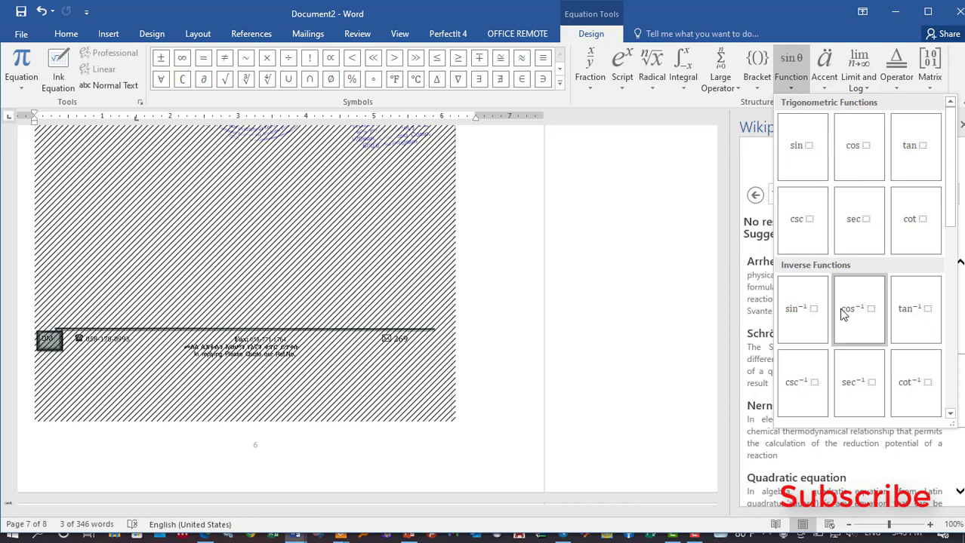
click(823, 90)
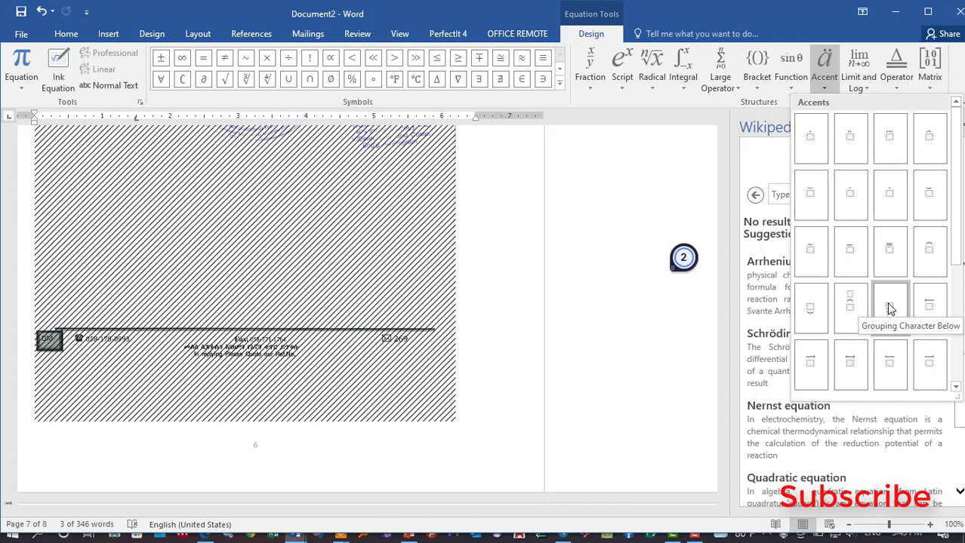
click(895, 88)
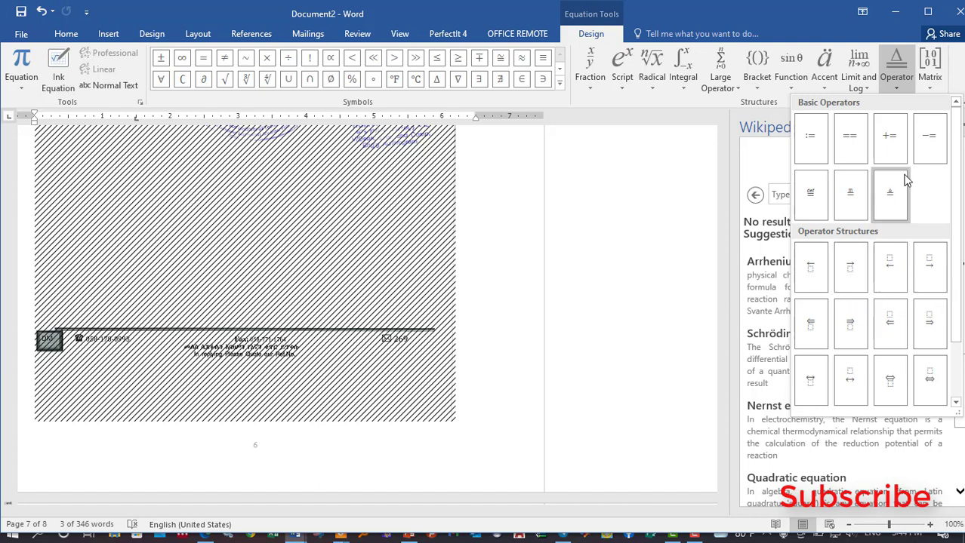
click(929, 81)
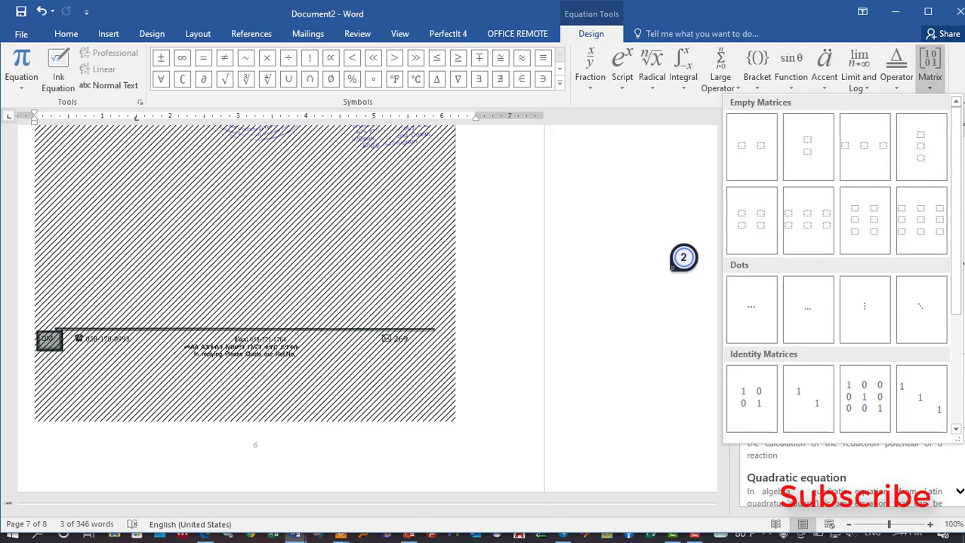
click(105, 34)
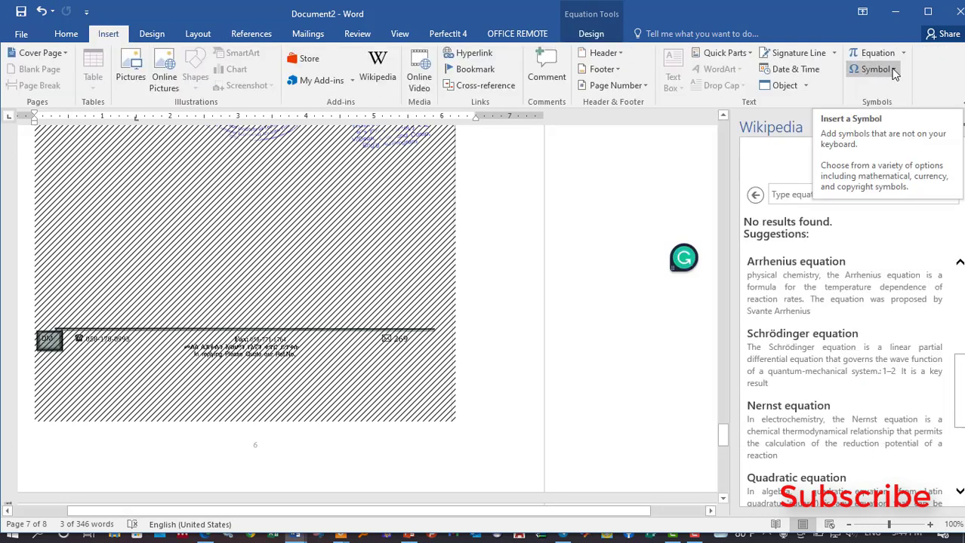
Open and close the common symbols list several times without inserting a symbol.
click(892, 70)
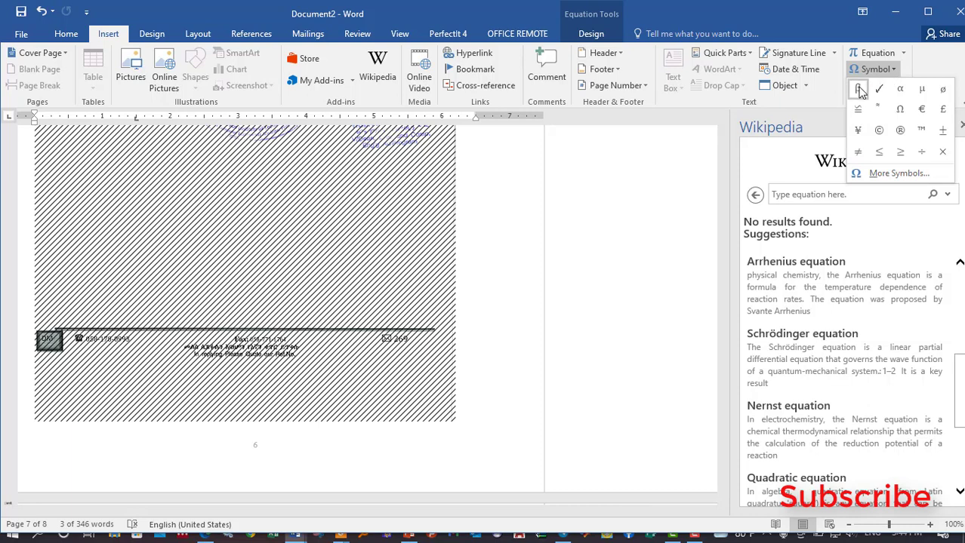
click(820, 114)
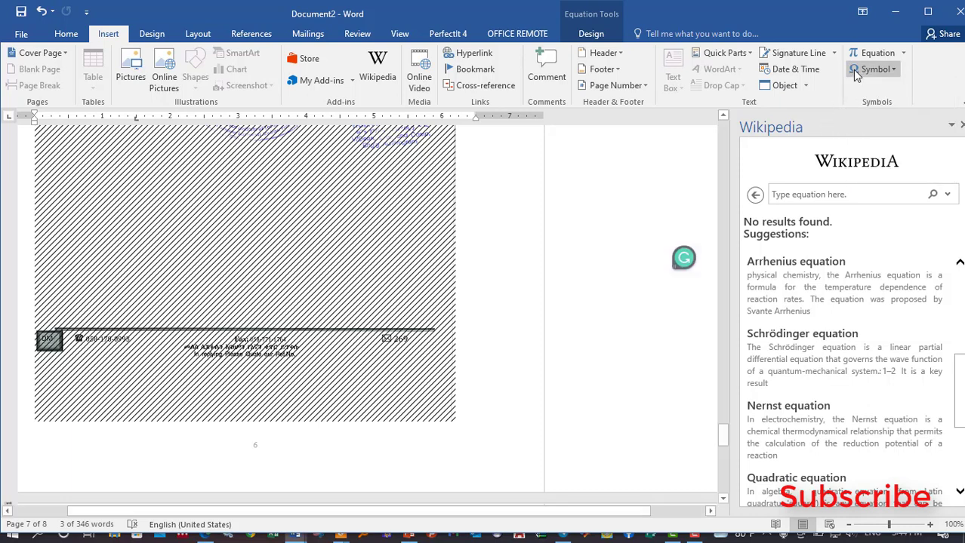
click(854, 71)
click(878, 70)
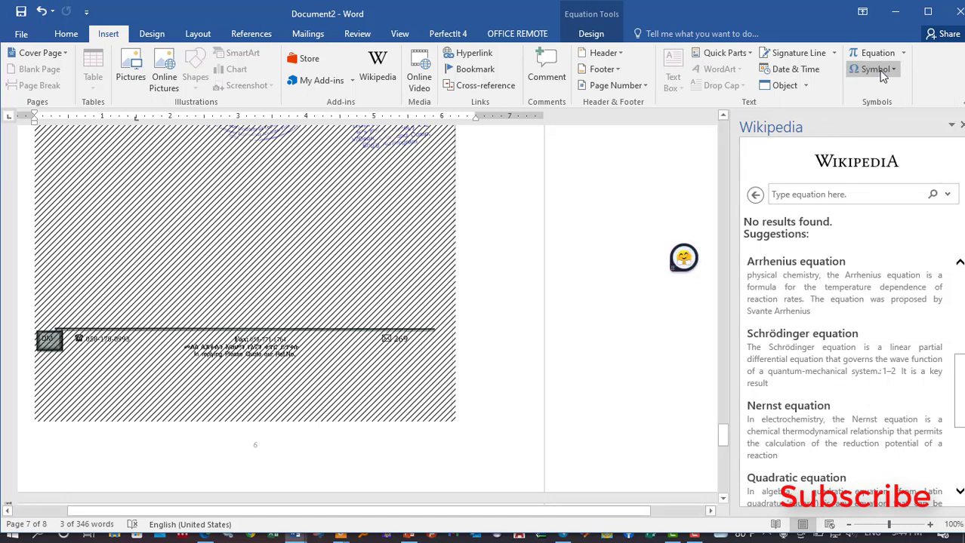
click(880, 72)
click(918, 66)
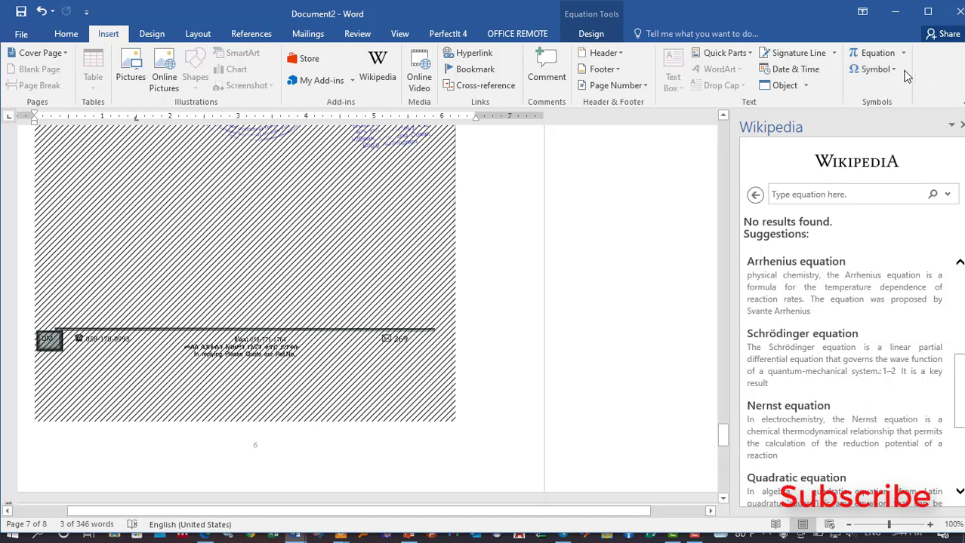
click(877, 69)
click(877, 69)
click(855, 70)
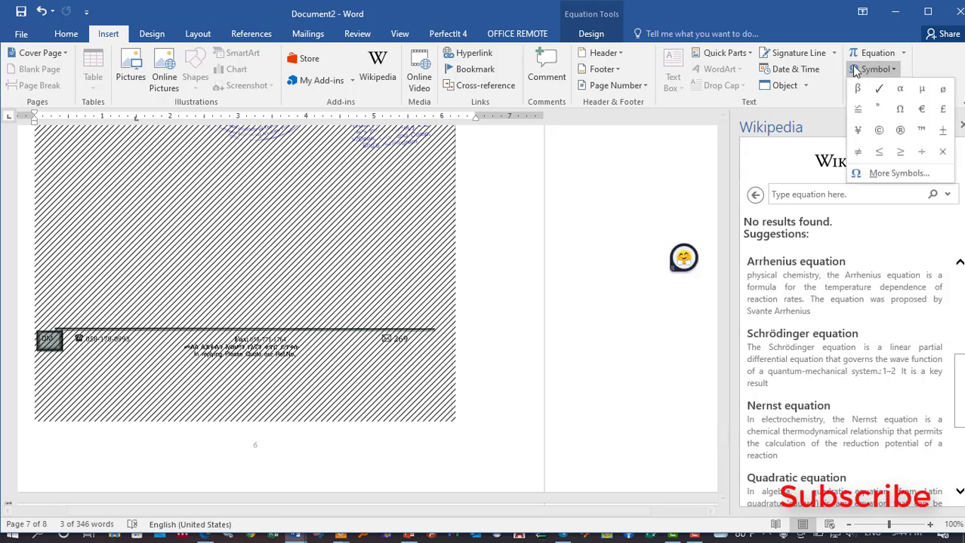
click(855, 70)
Insert a blank equation placeholder under the DOCUMENTATION BY MICROSOFT WORD heading.
click(875, 53)
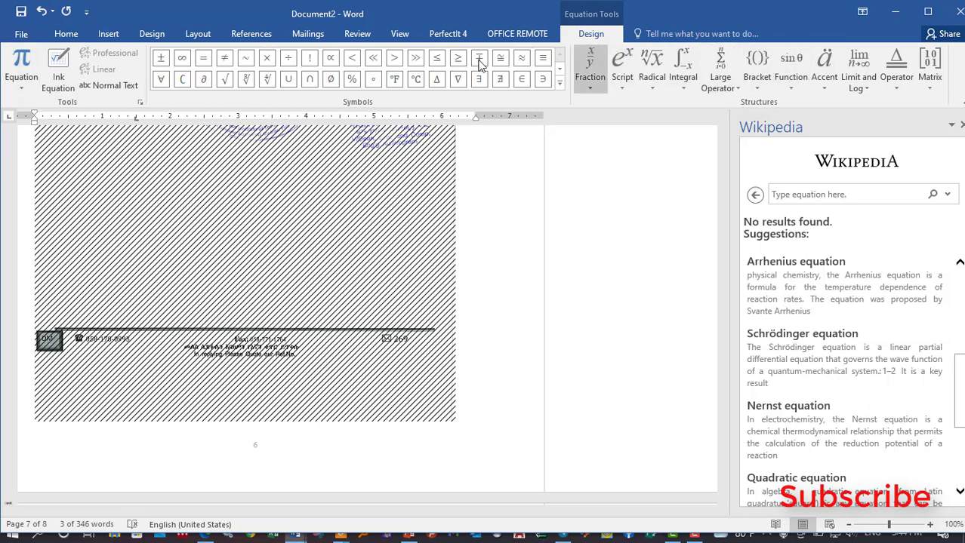
click(108, 34)
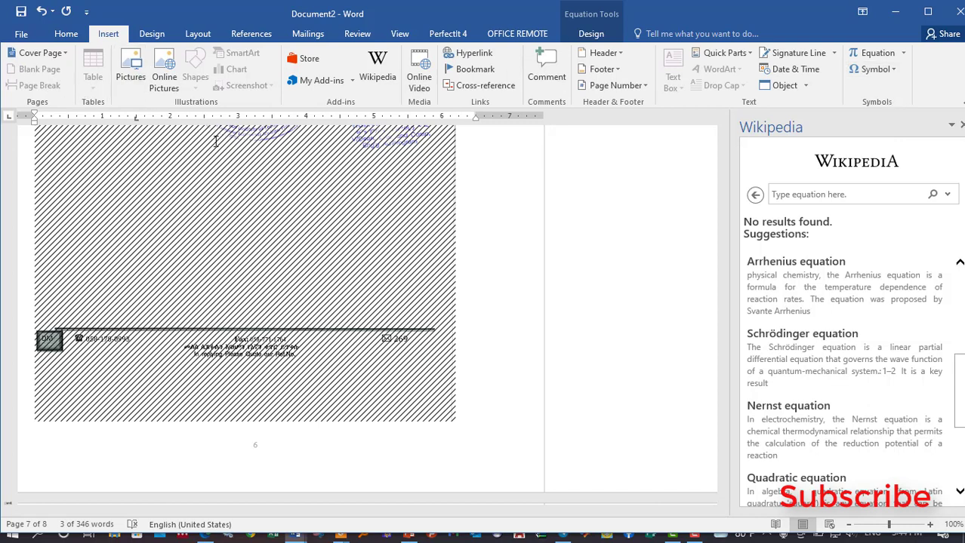
scroll(478, 422, down, 2)
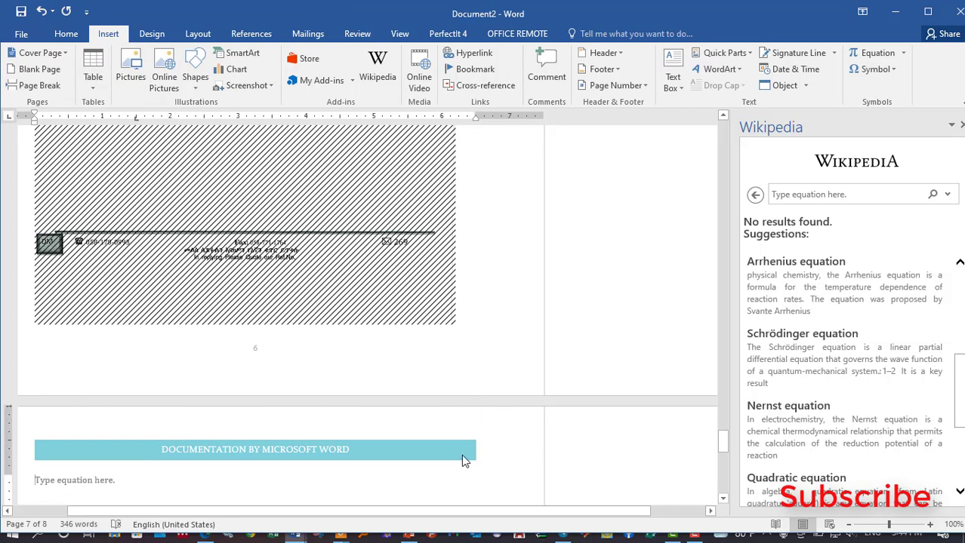
Apply the Berlin theme from the Design tab's Themes list.
scroll(226, 378, down, 4)
scroll(163, 319, down, 2)
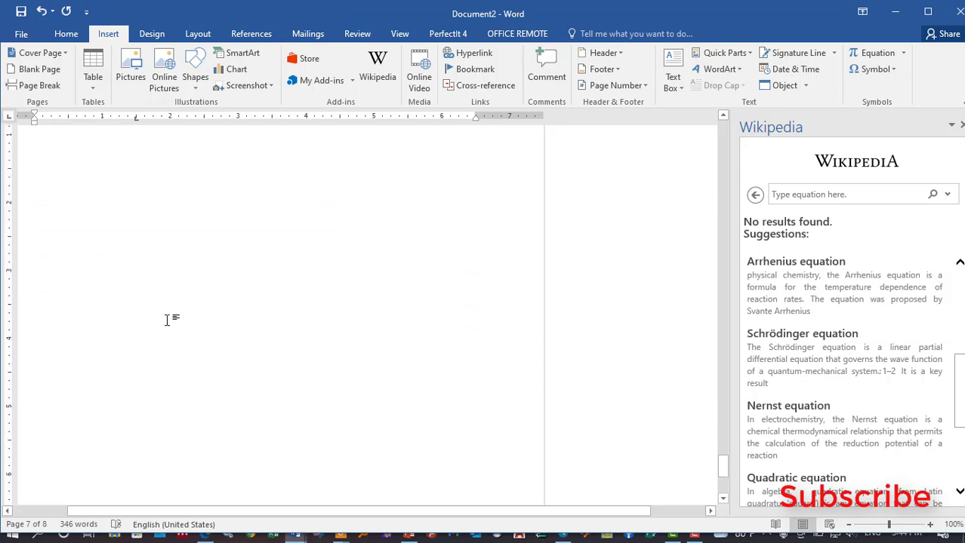
click(154, 36)
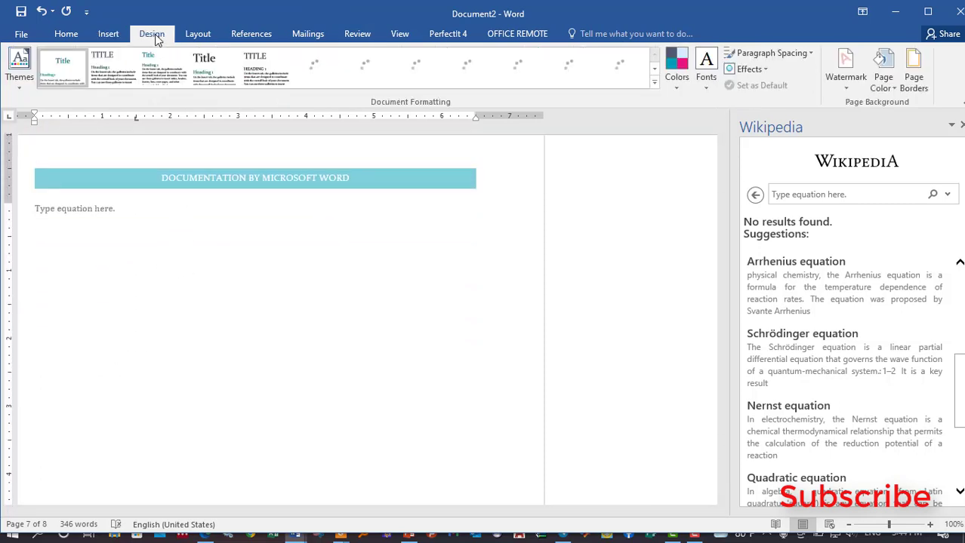
click(19, 75)
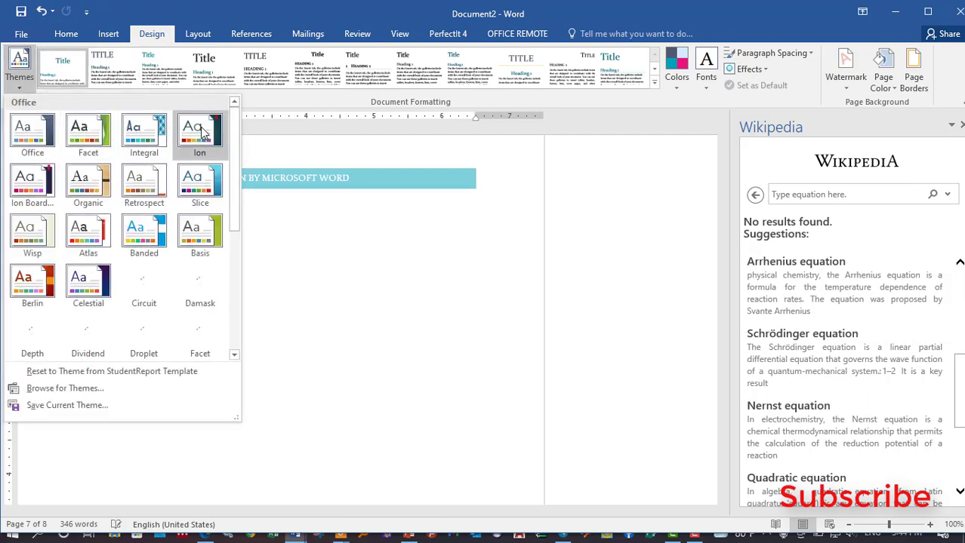
click(22, 292)
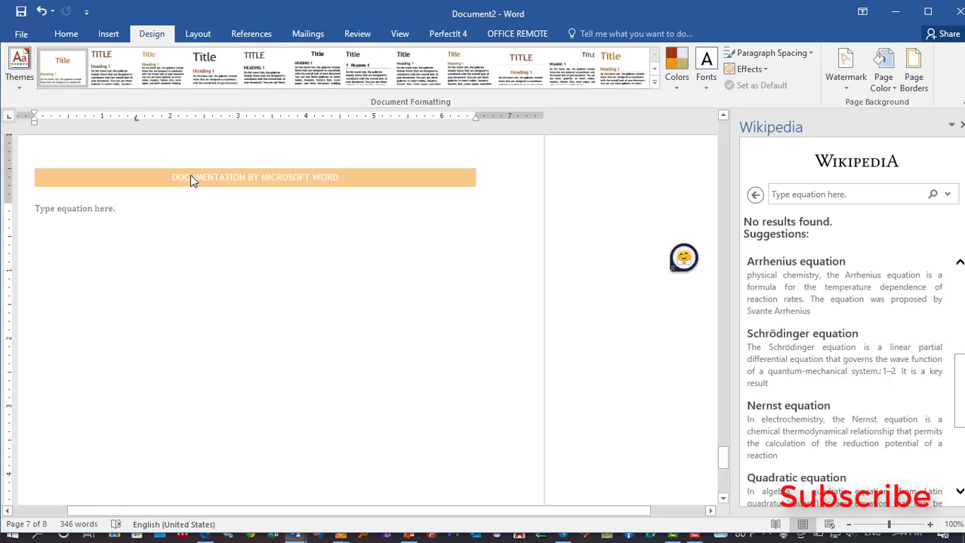
Reopen the themes list without changes, then preview the theme colour palettes.
click(23, 92)
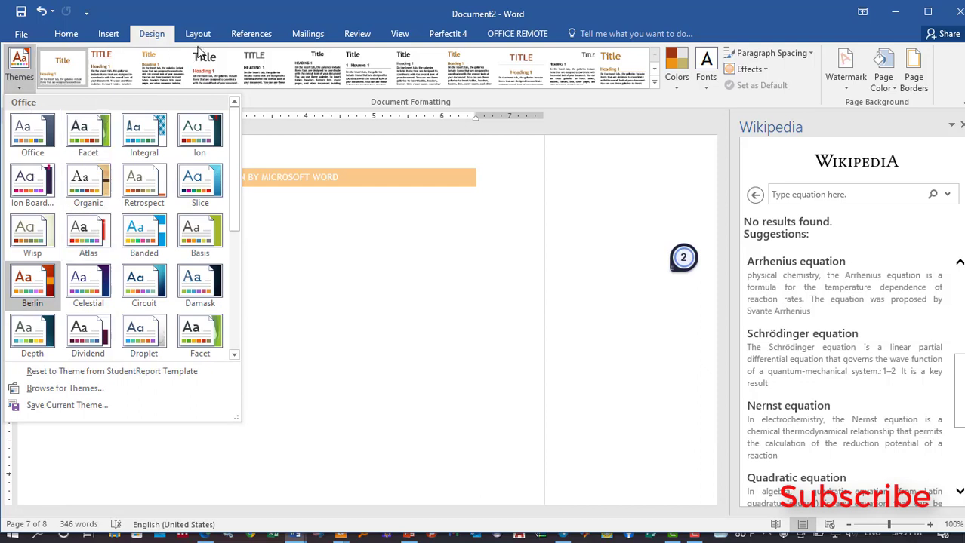
click(591, 175)
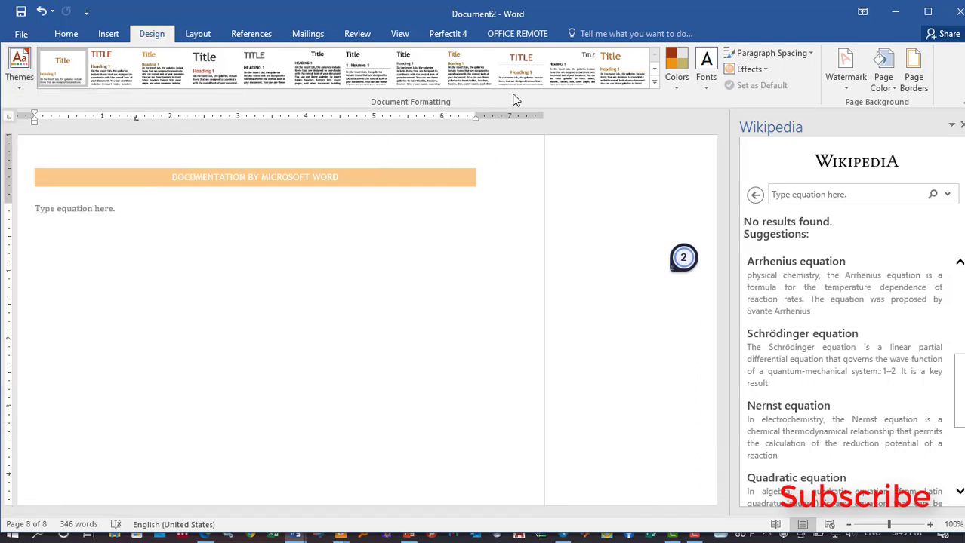
click(677, 91)
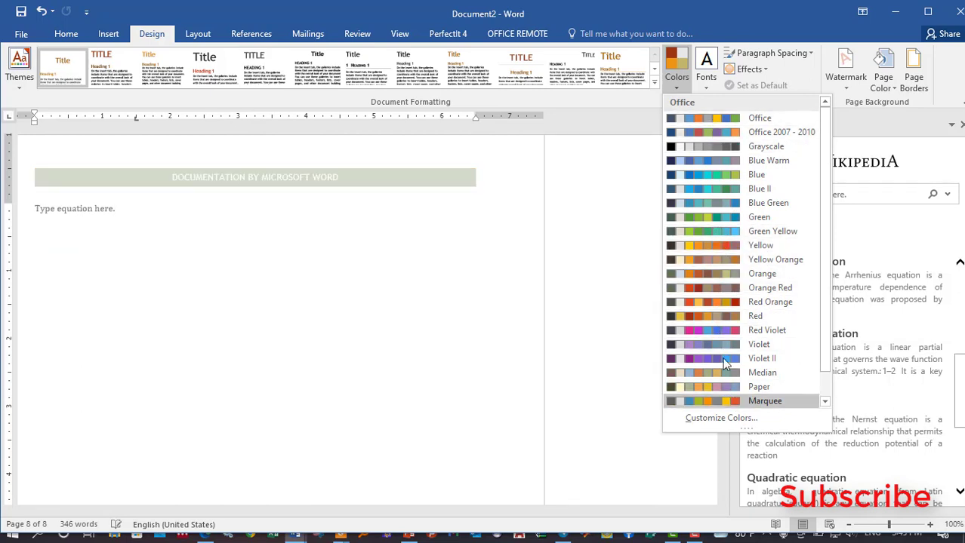
click(705, 89)
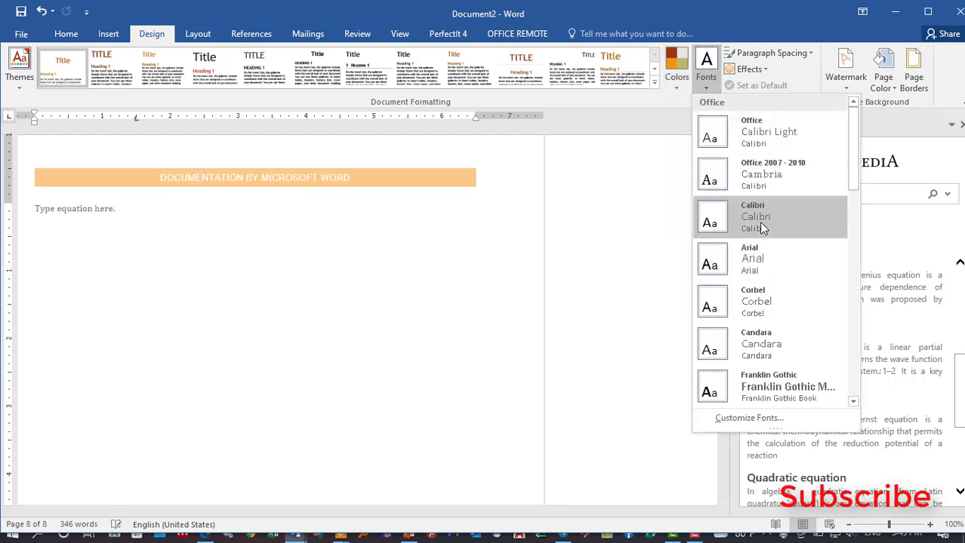
scroll(760, 229, down, 10)
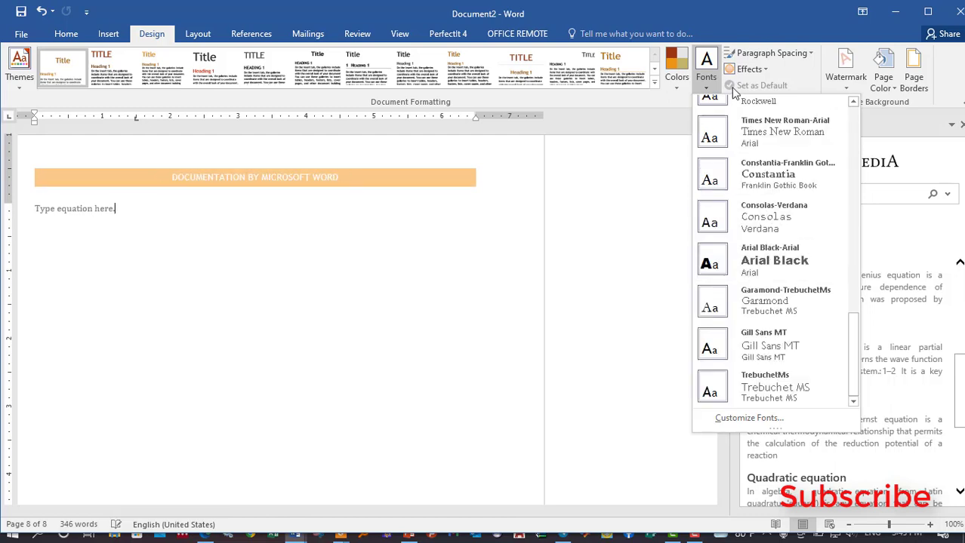
click(707, 84)
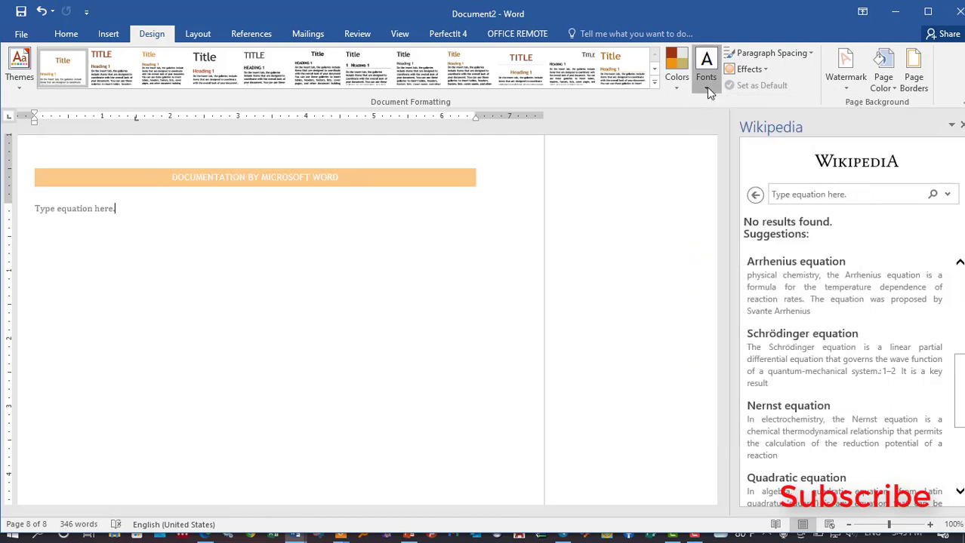
click(811, 54)
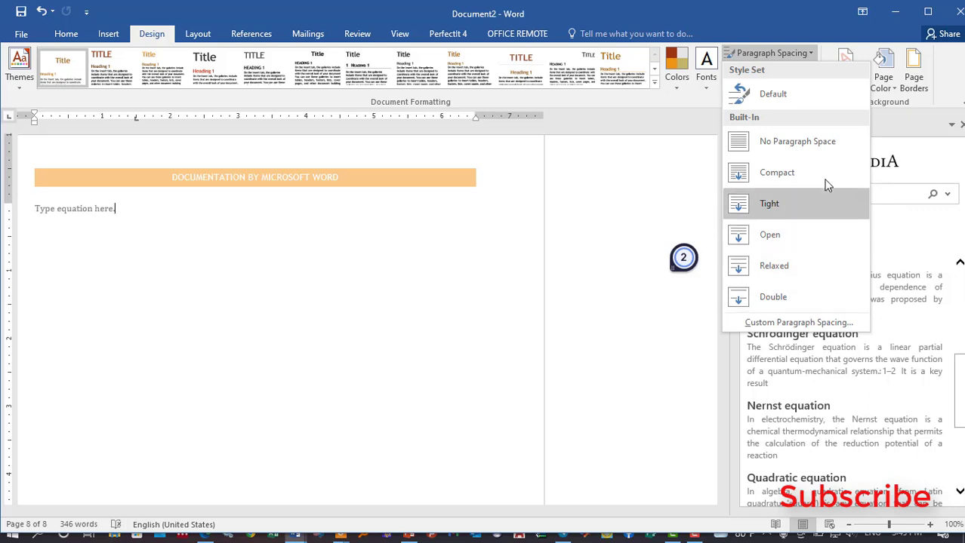
click(810, 56)
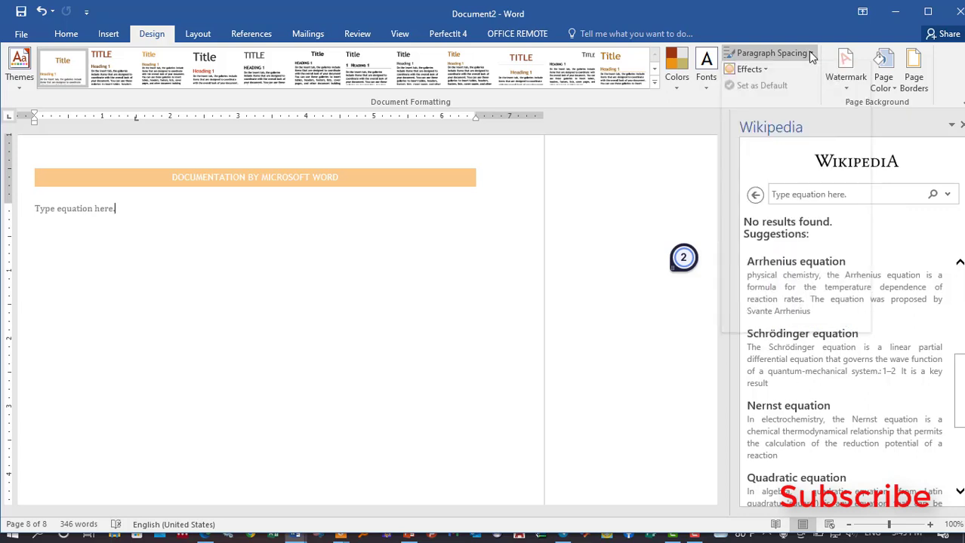
click(765, 71)
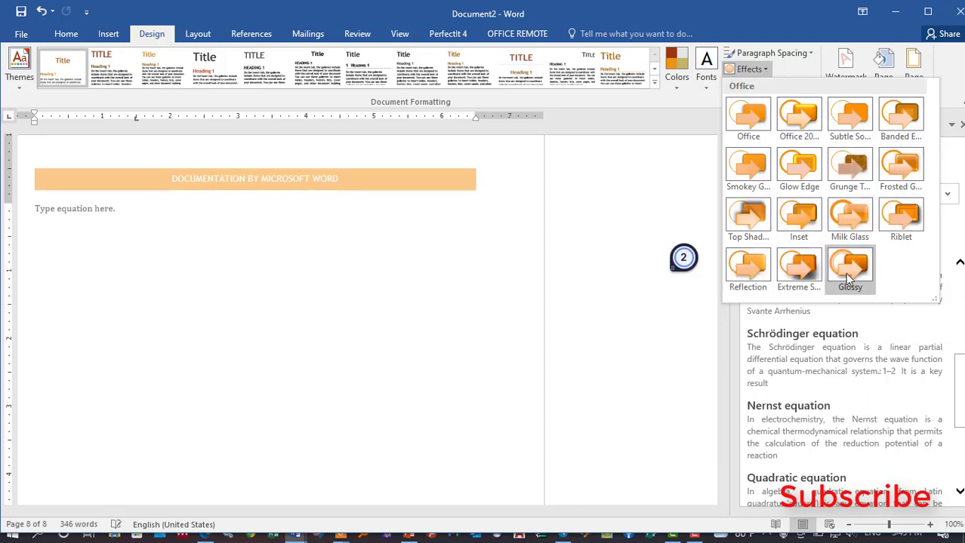
click(770, 71)
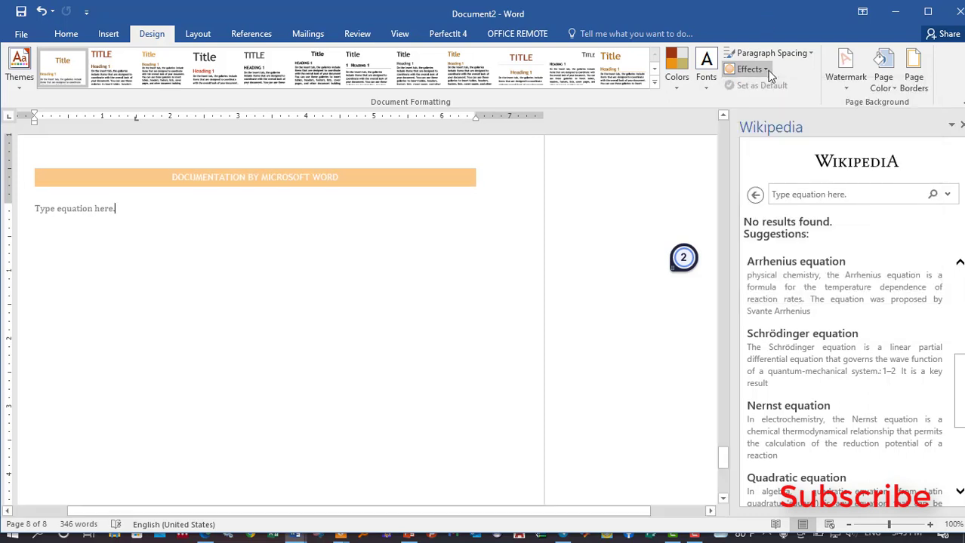
Check the watermark choices, set a lavender page colour, and open Page Borders.
click(847, 90)
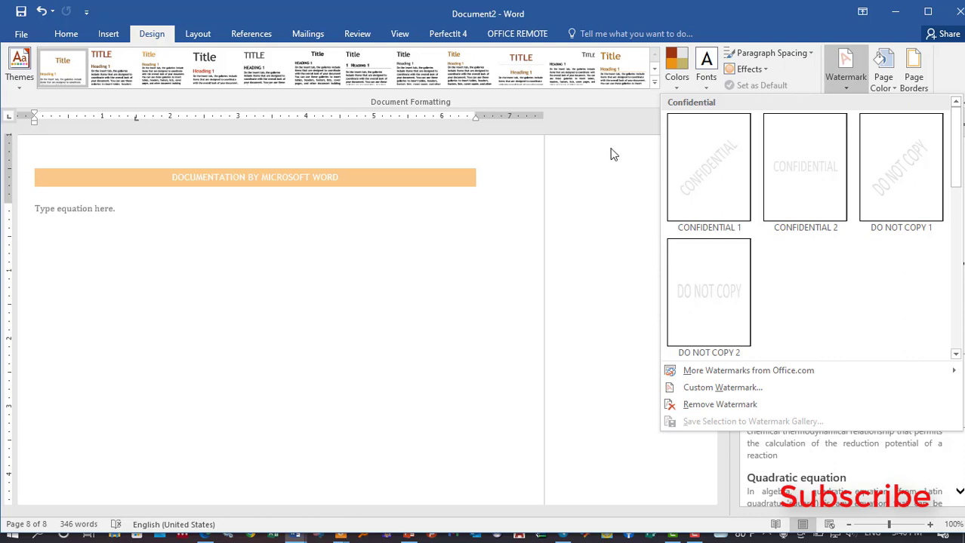
click(894, 88)
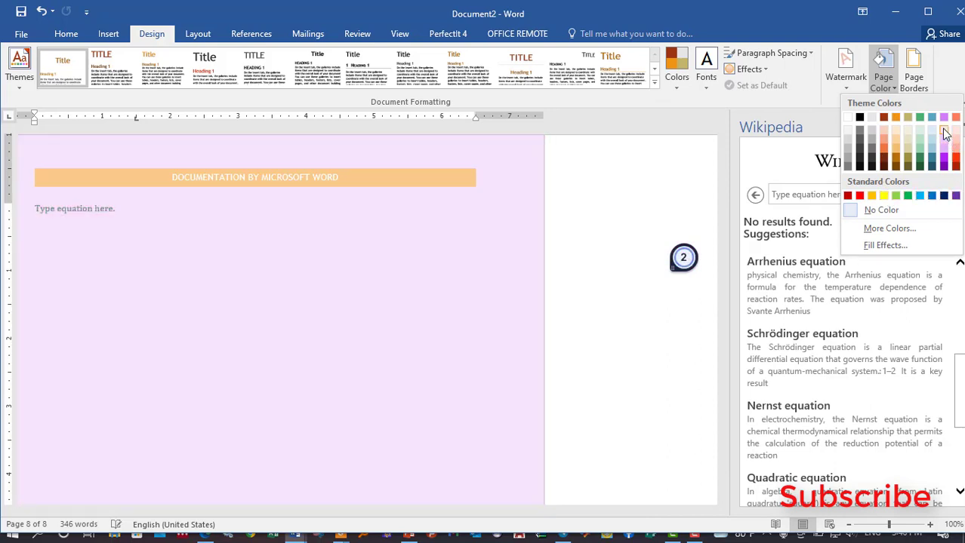
click(944, 133)
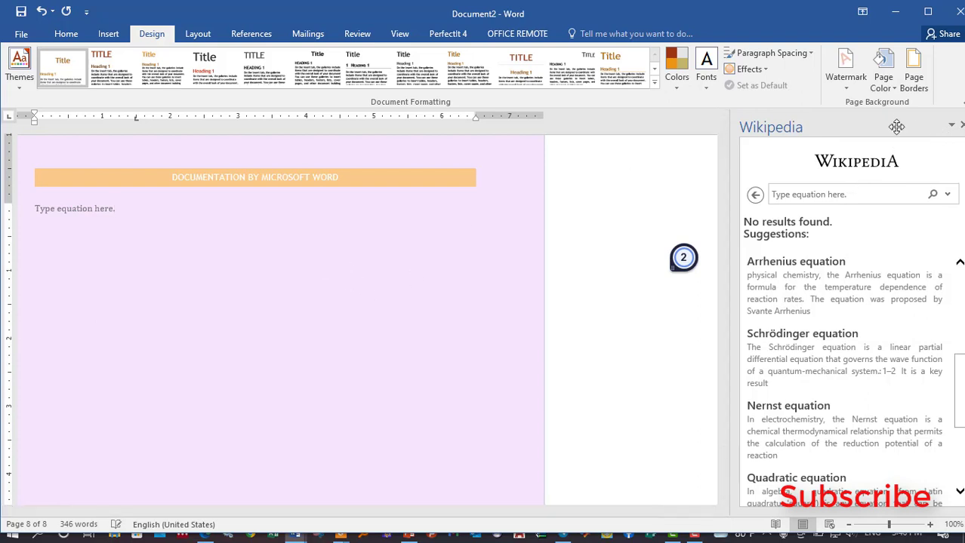
click(915, 71)
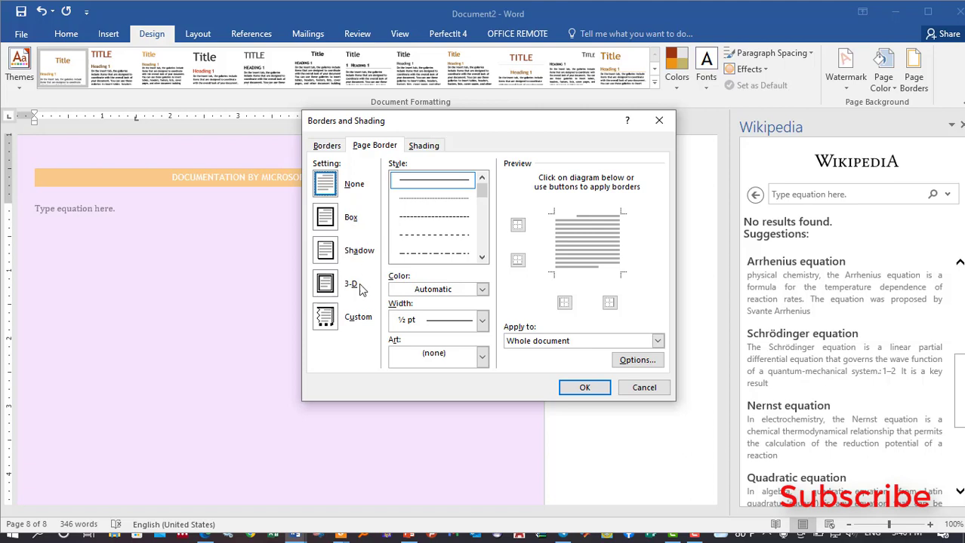
Choose a Box page border, keeping Automatic colour and ½ pt width.
click(326, 226)
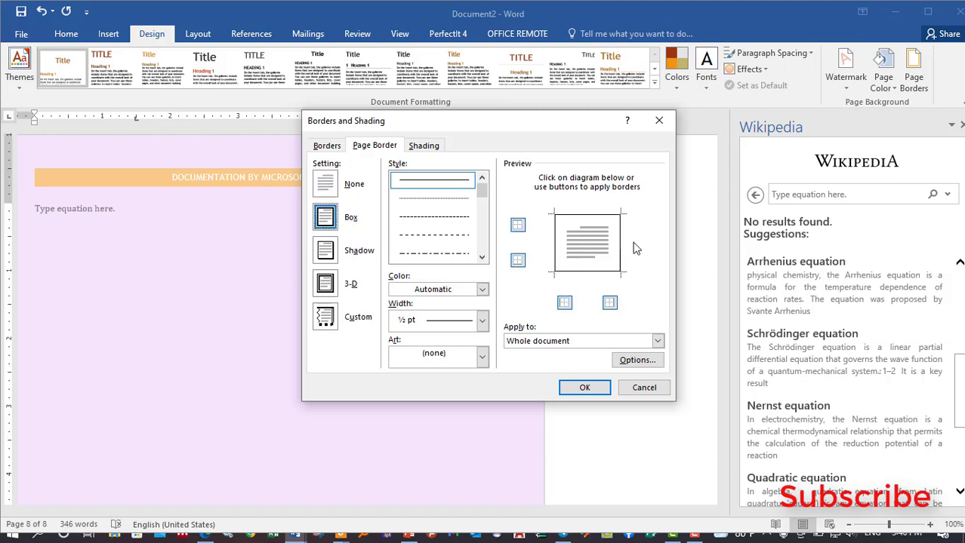
click(483, 291)
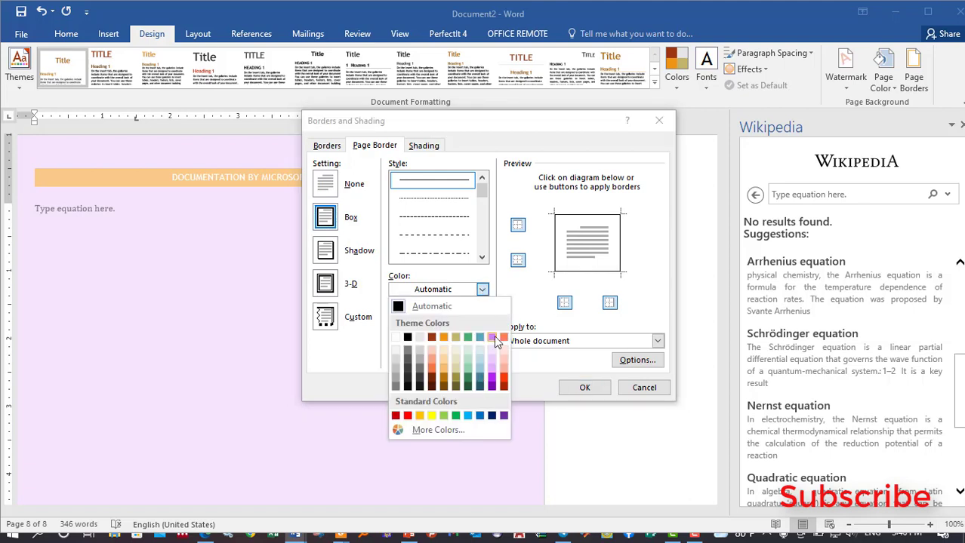
click(483, 293)
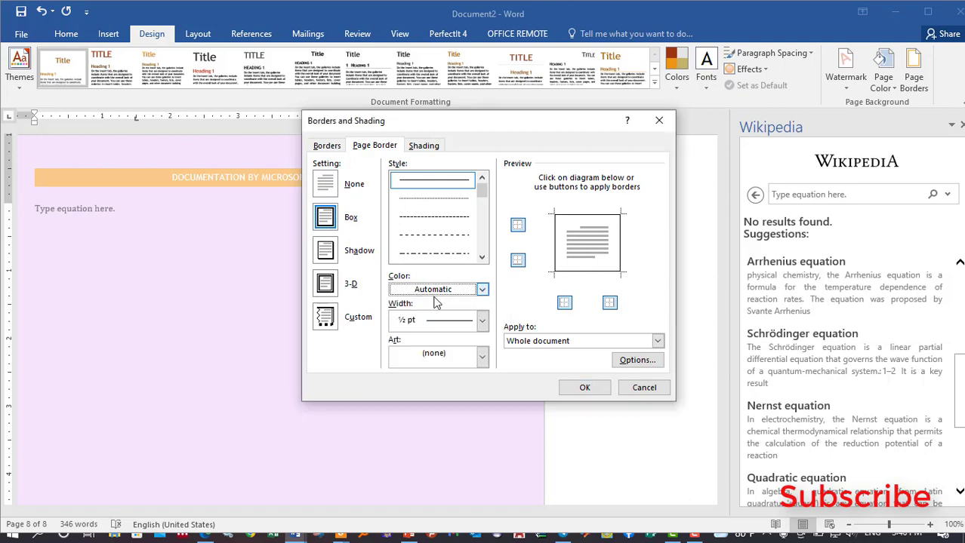
click(482, 321)
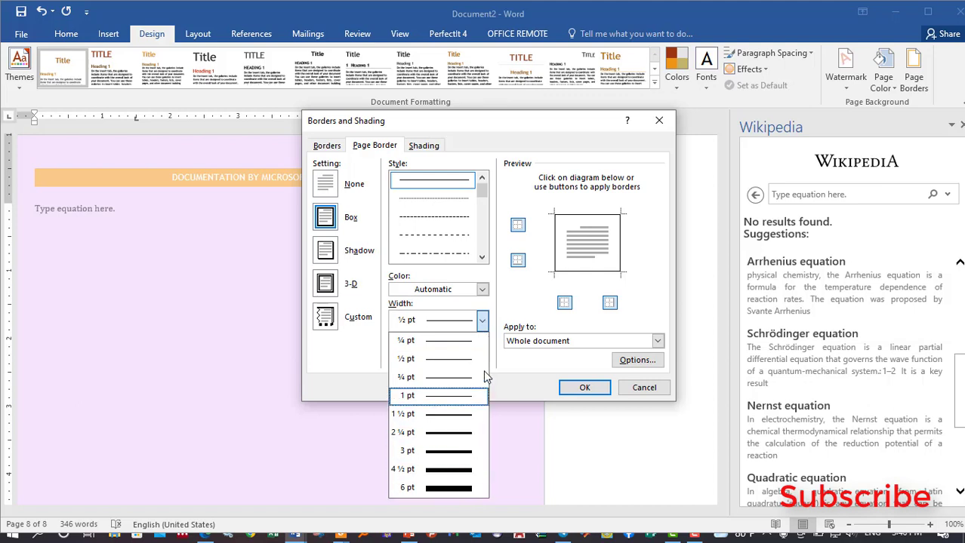
click(483, 321)
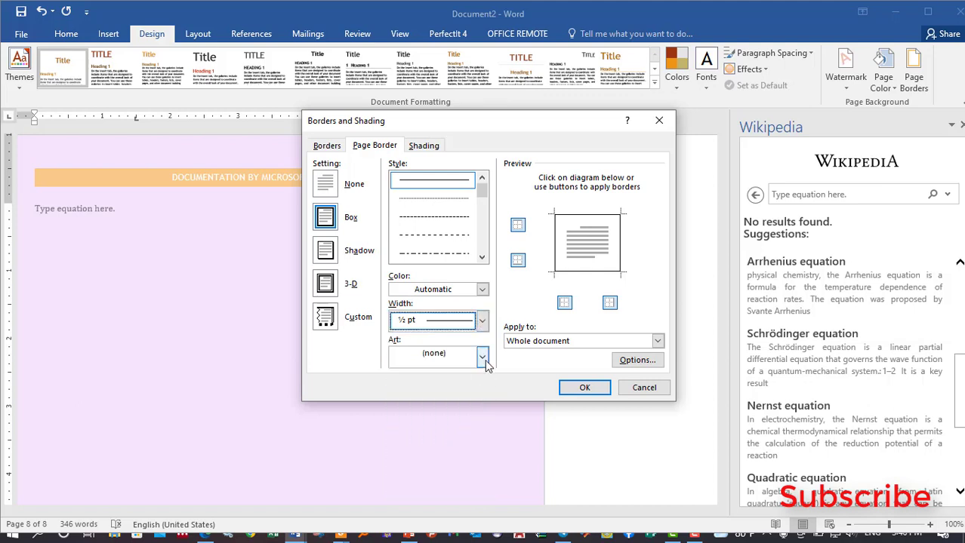
Use the pencil picture art for the border, keeping the top, left and right edges on.
click(483, 356)
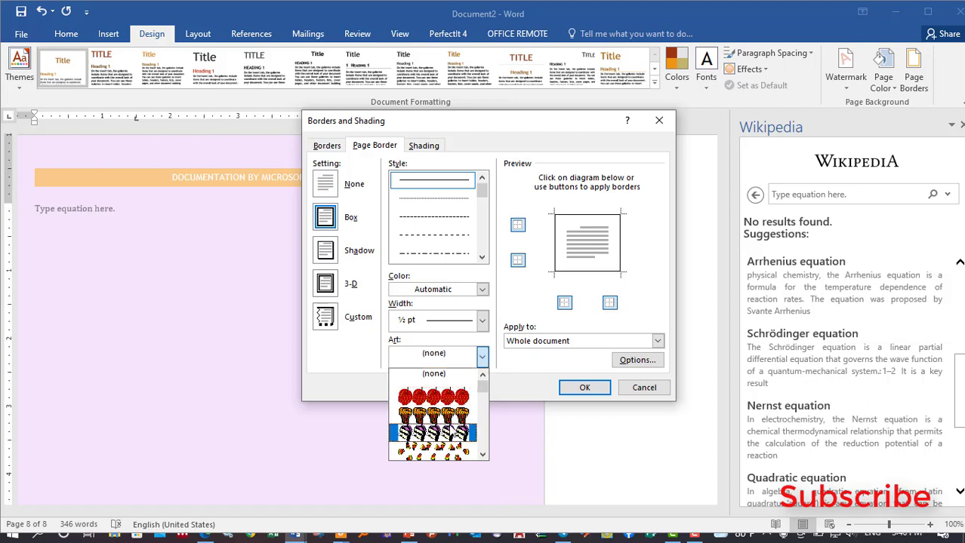
scroll(451, 432, down, 2)
scroll(451, 431, down, 2)
scroll(451, 432, down, 1)
scroll(450, 432, down, 1)
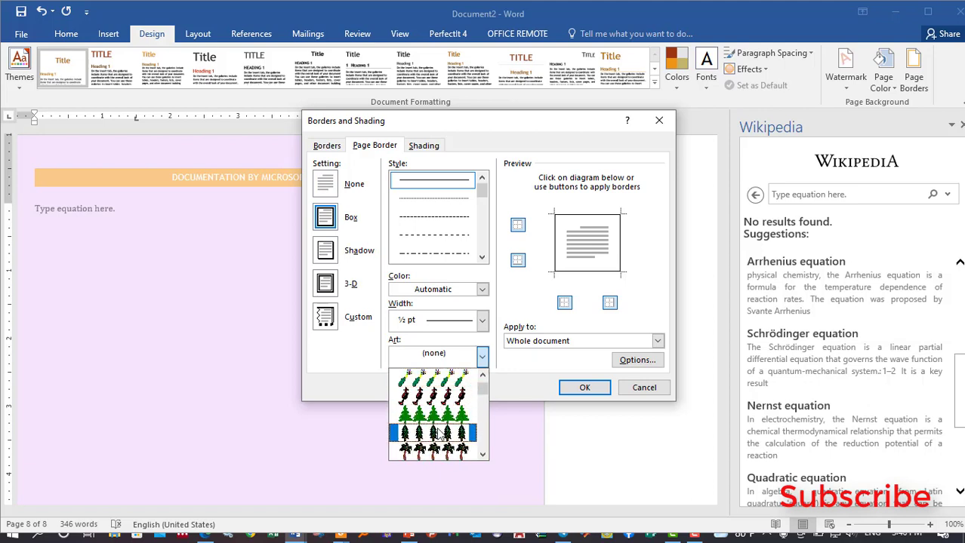
scroll(451, 433, down, 1)
scroll(432, 427, down, 2)
scroll(432, 428, down, 2)
scroll(431, 427, down, 2)
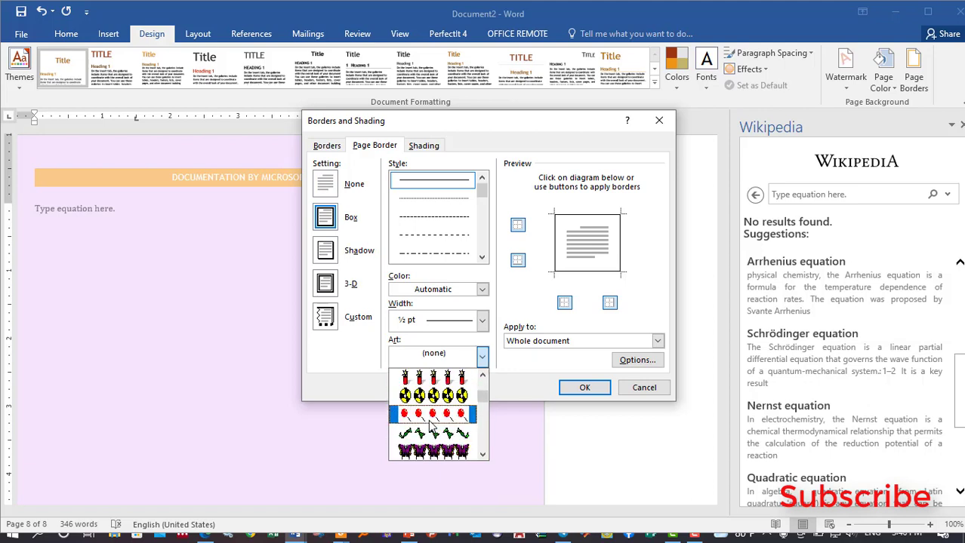
scroll(431, 427, down, 2)
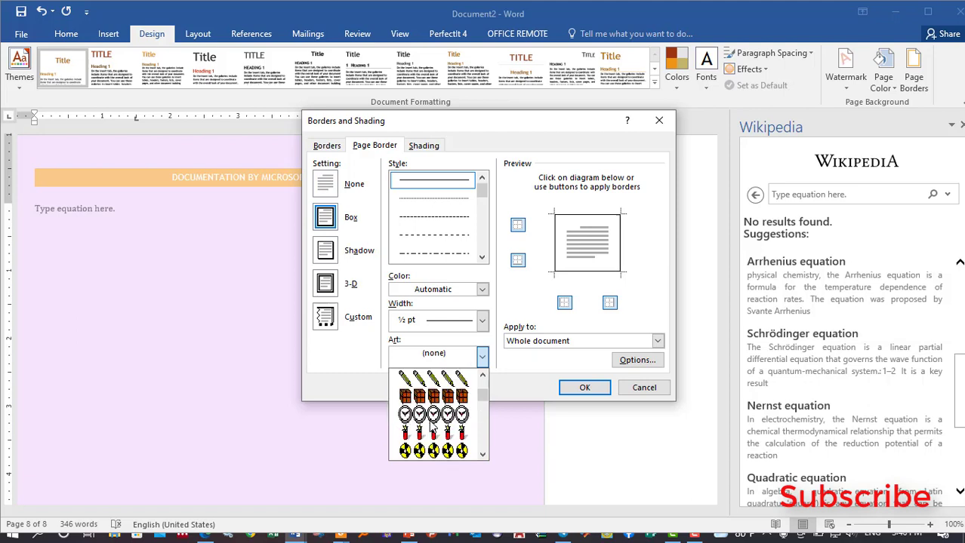
click(433, 379)
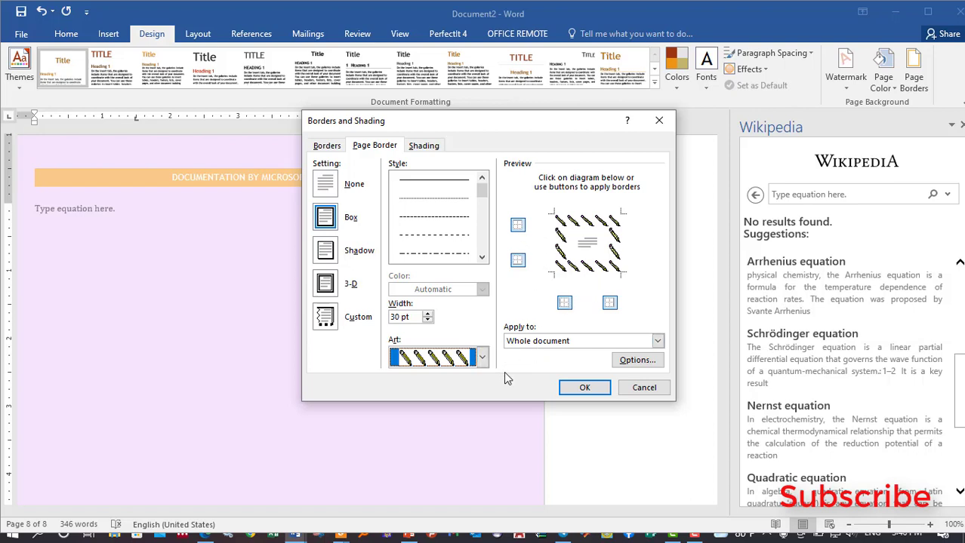
click(517, 226)
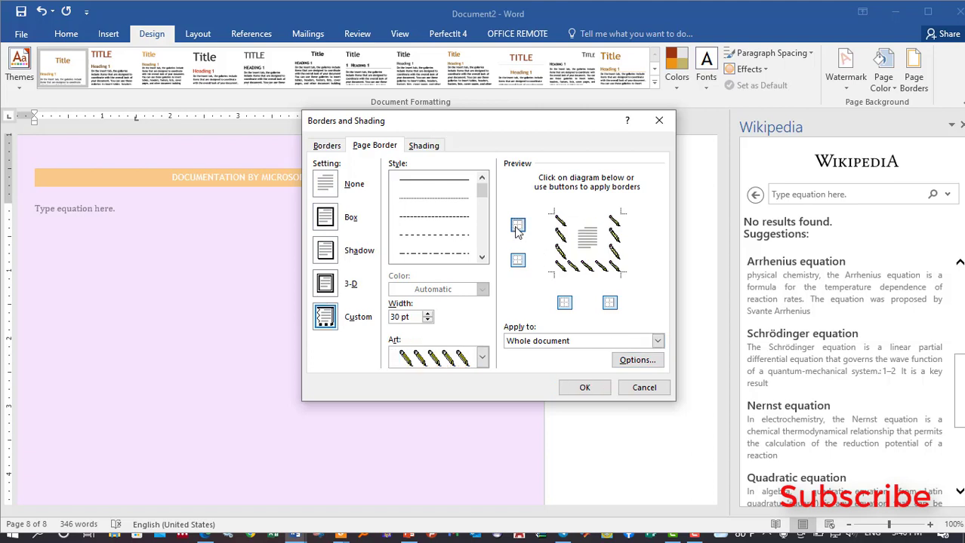
click(517, 227)
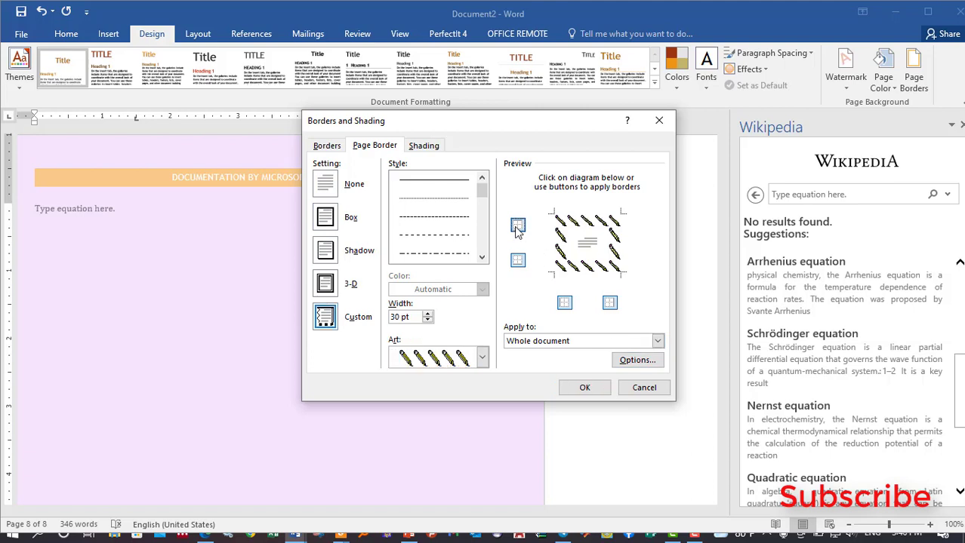
double_click(564, 302)
double_click(610, 303)
Shade the paragraph light green with a 10% dotted pattern and apply both settings.
click(423, 146)
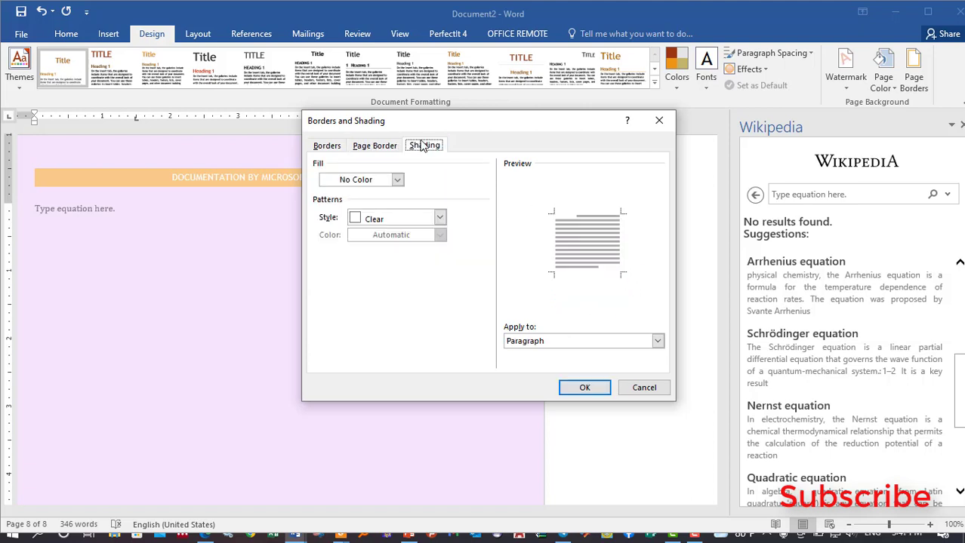
click(400, 183)
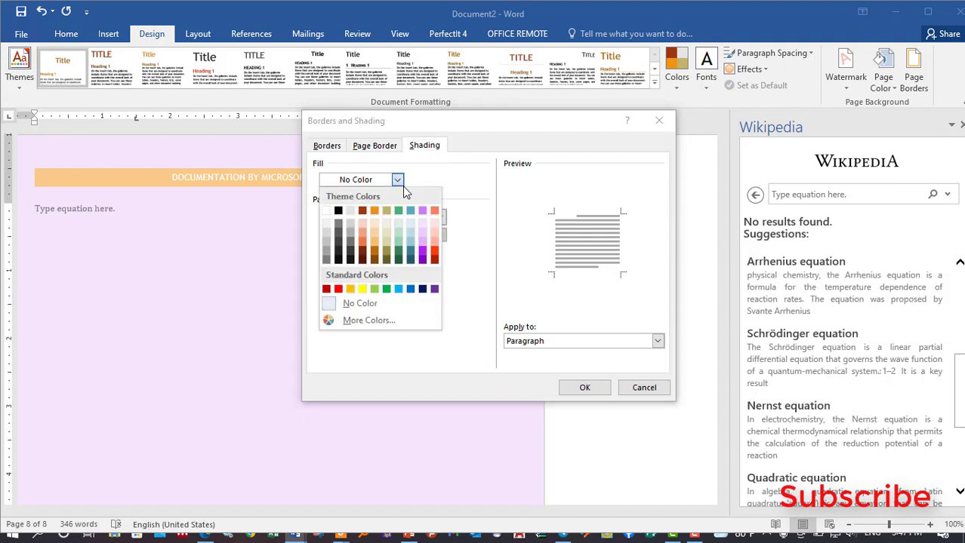
click(398, 239)
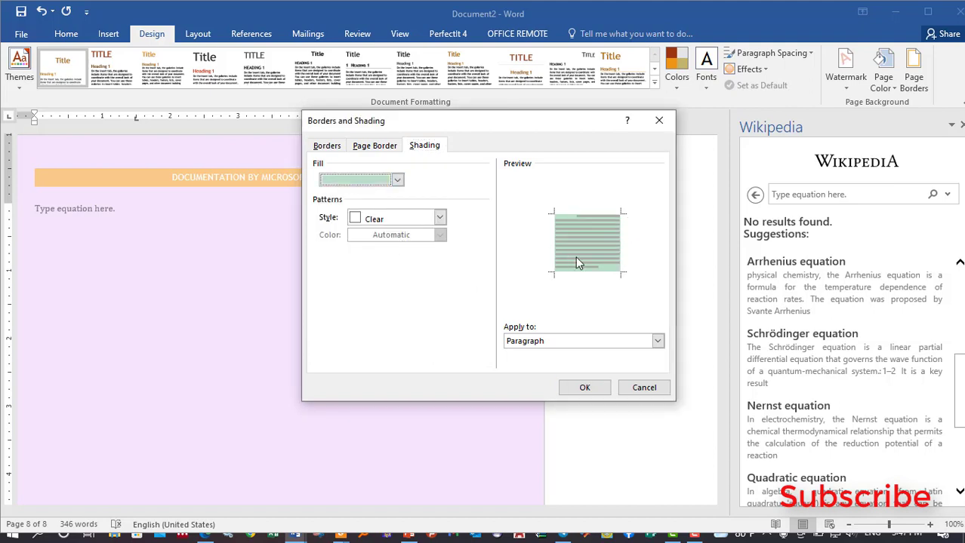
click(362, 218)
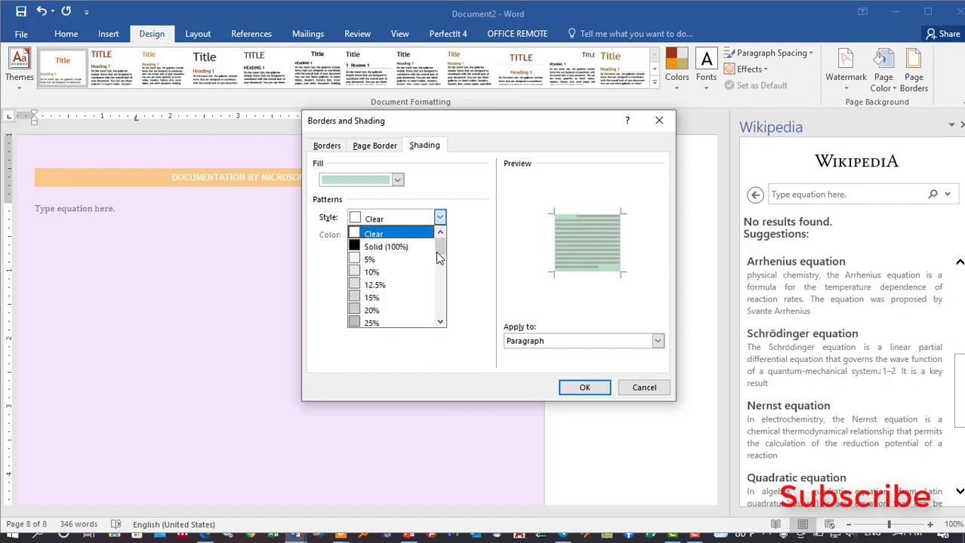
click(393, 272)
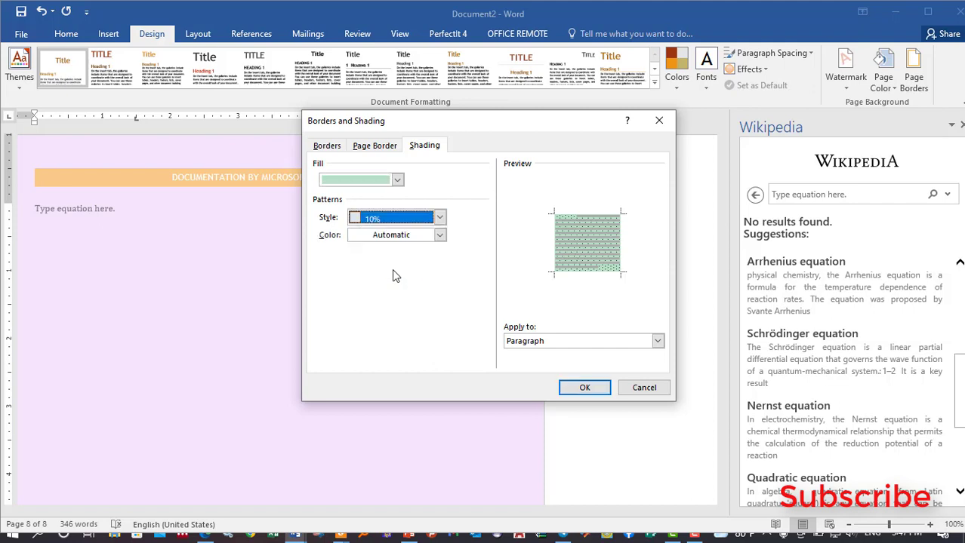
click(596, 391)
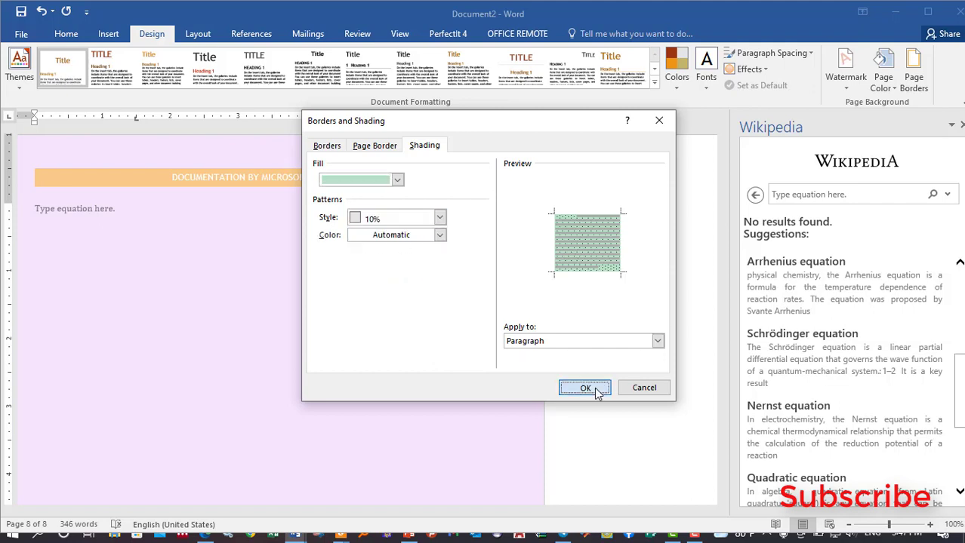
Review the pencil-bordered pages, close the Wikipedia pane and switch to the Layout tab.
scroll(381, 291, down, 8)
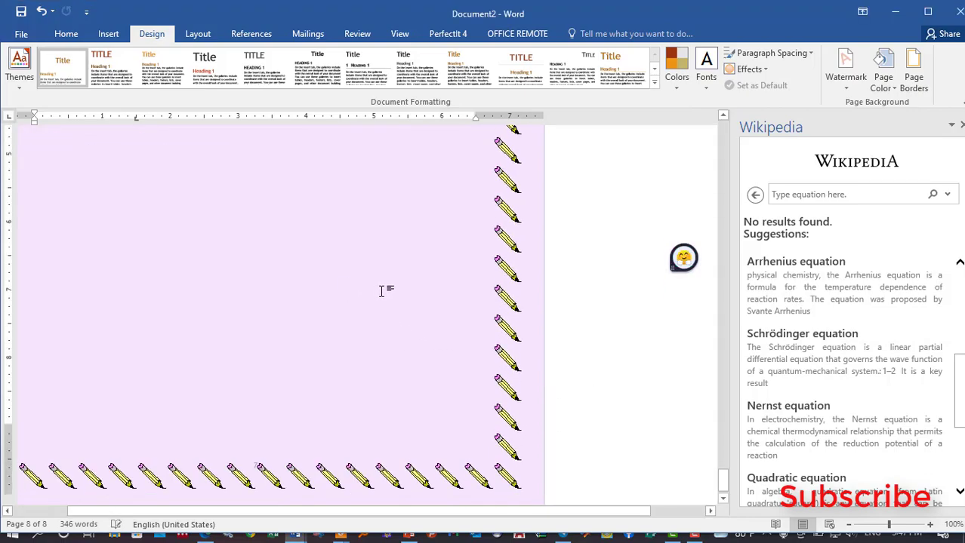
scroll(412, 254, down, 10)
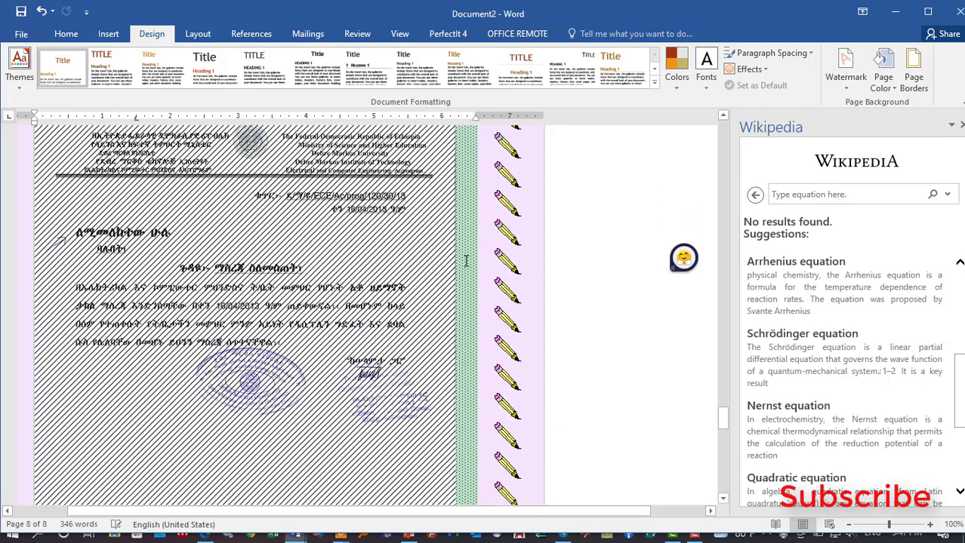
scroll(466, 260, up, 5)
scroll(472, 256, up, 5)
scroll(479, 253, up, 5)
scroll(487, 250, up, 5)
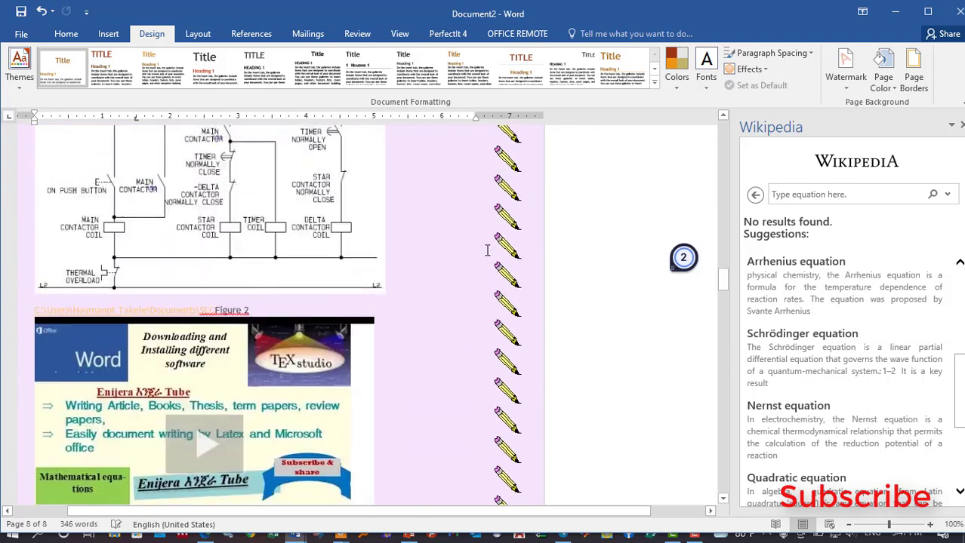
click(960, 125)
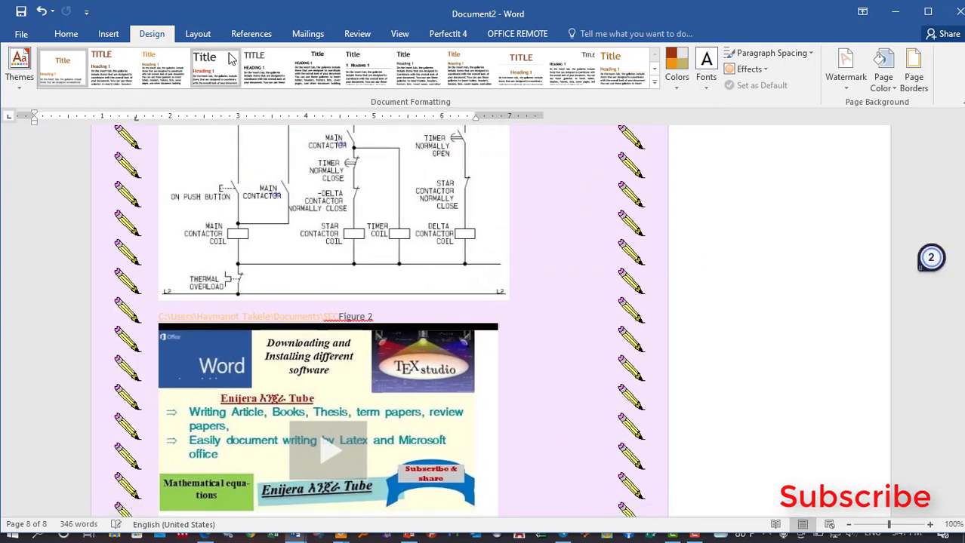
click(200, 36)
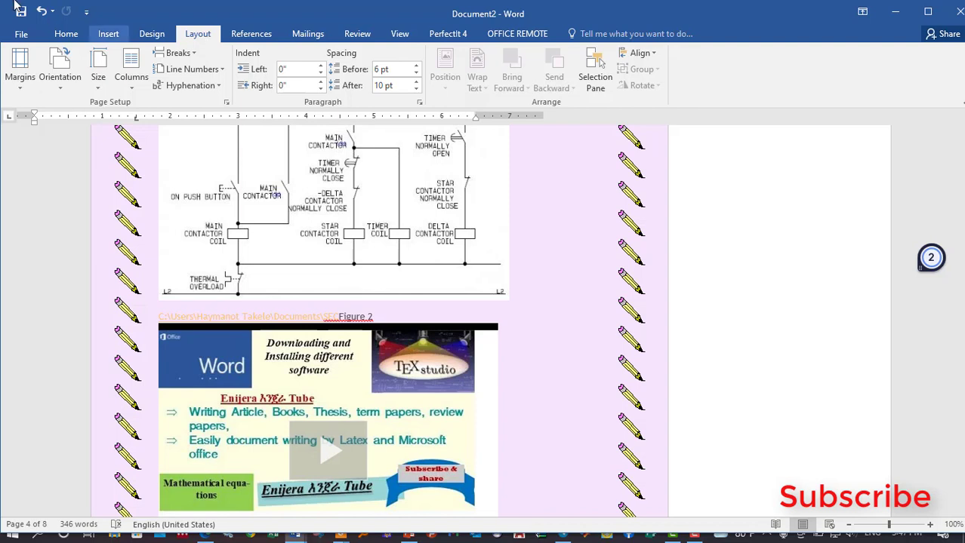
In Custom Margins, try Landscape and 2 pages per sheet, then keep Portrait and Normal.
click(21, 89)
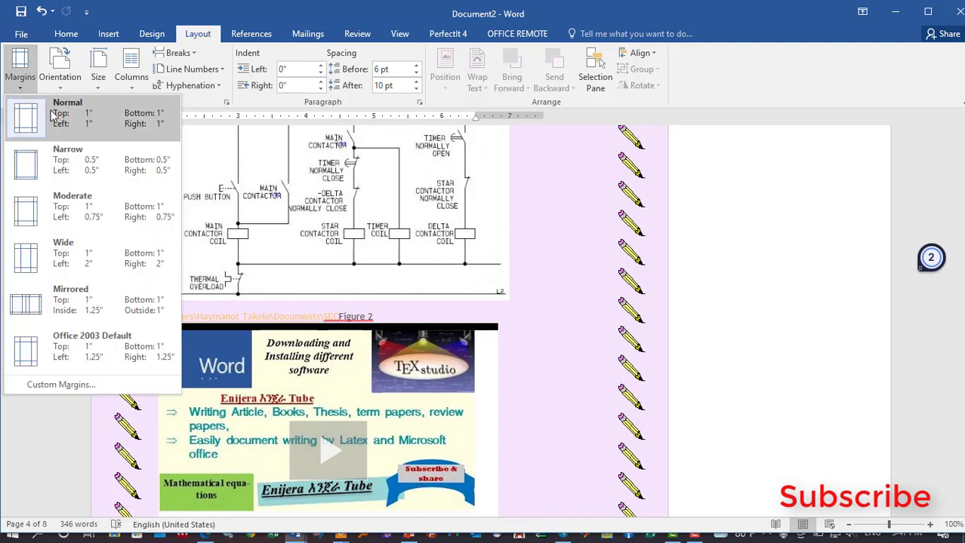
click(72, 385)
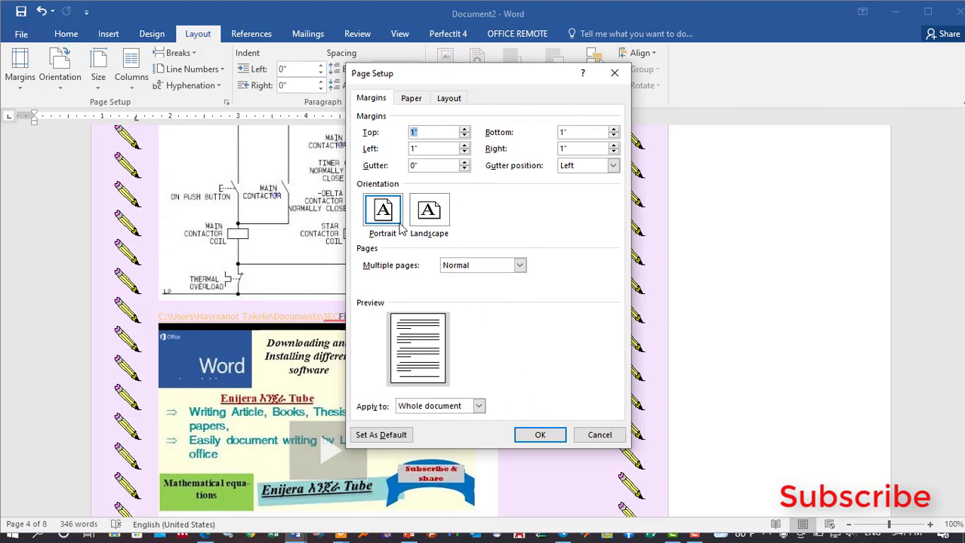
click(435, 211)
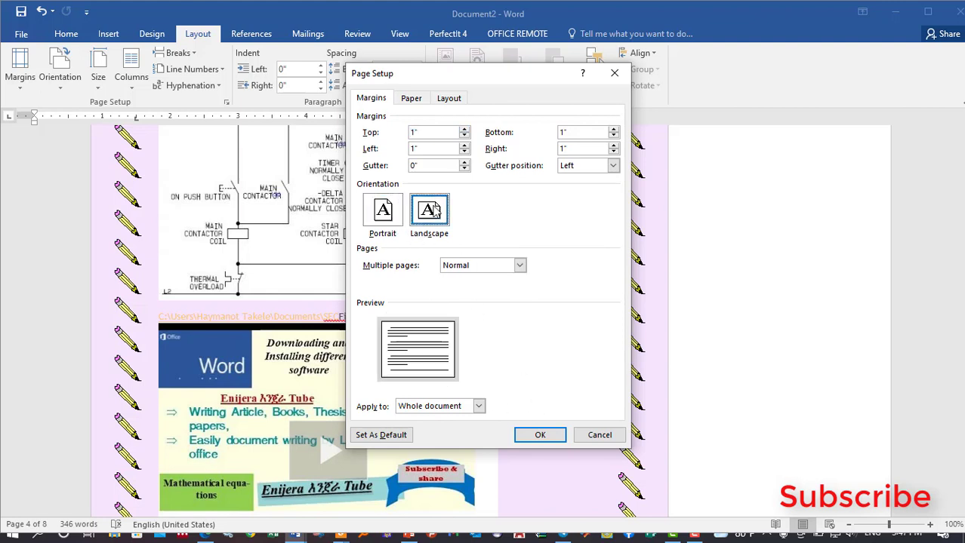
click(387, 219)
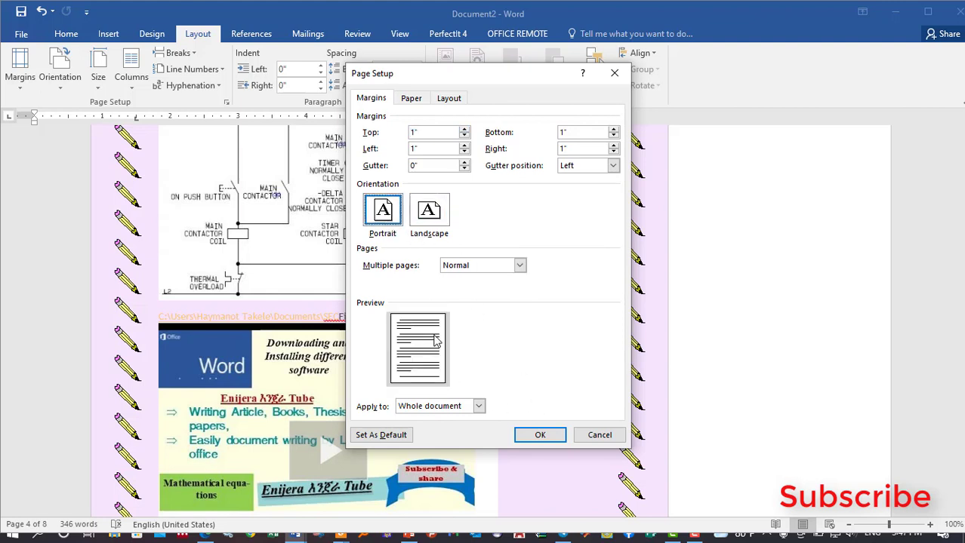
click(518, 270)
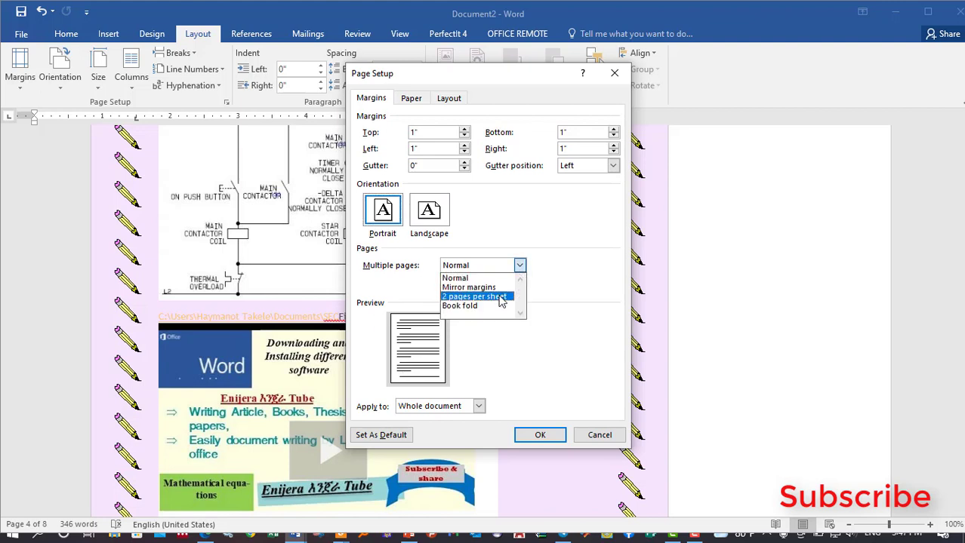
click(498, 297)
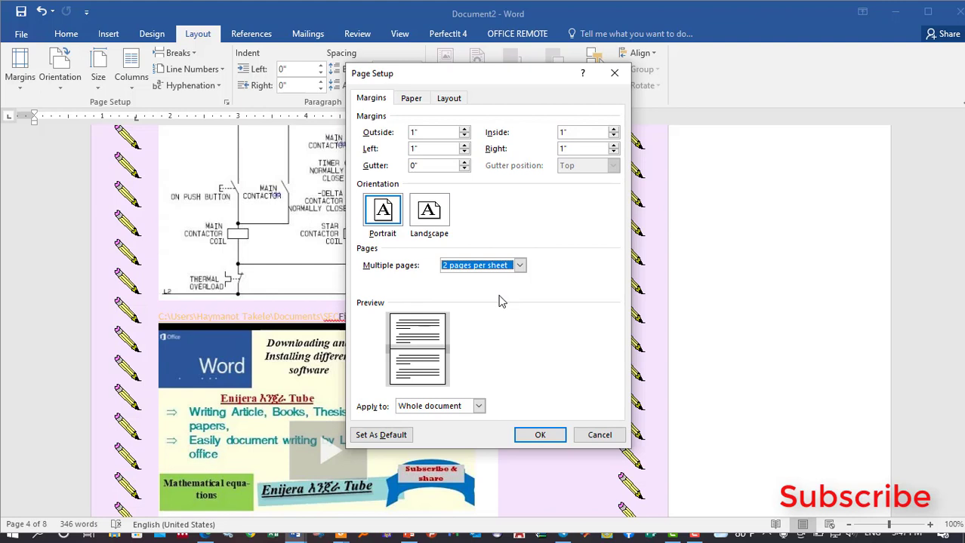
click(520, 266)
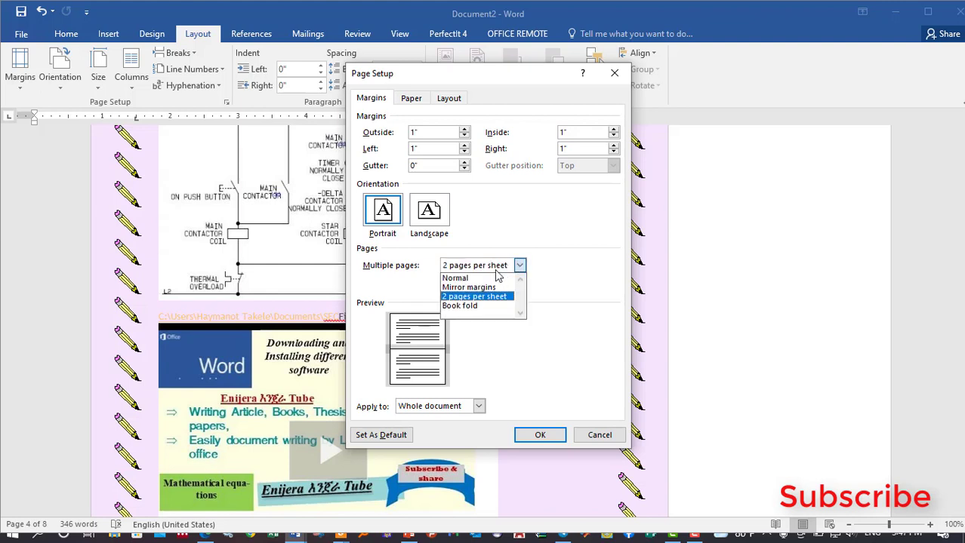
click(487, 279)
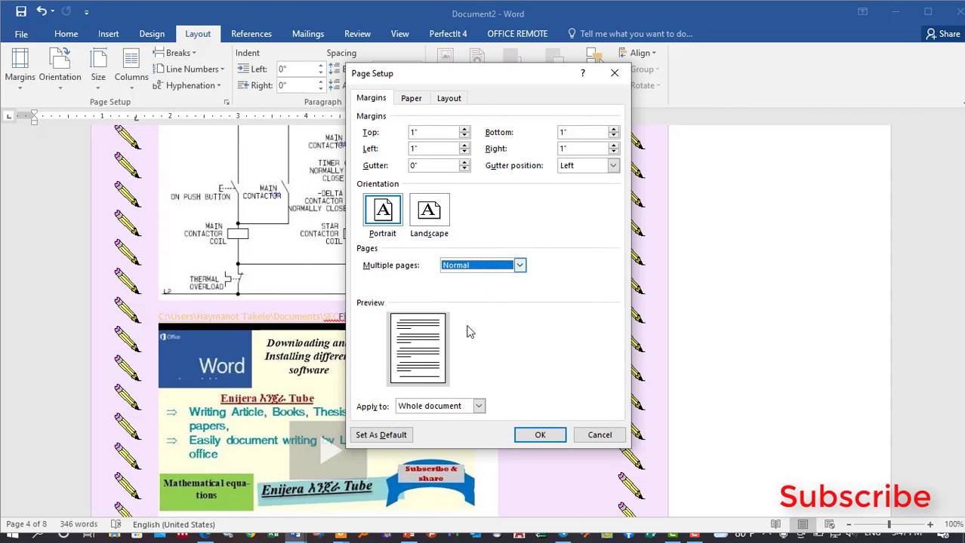
click(539, 435)
scroll(531, 436, down, 5)
scroll(529, 434, down, 4)
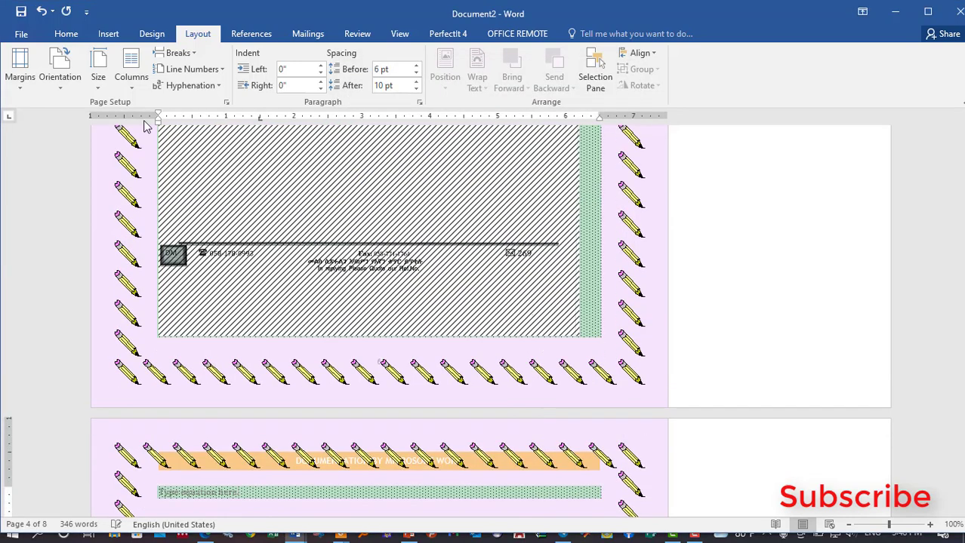
click(60, 89)
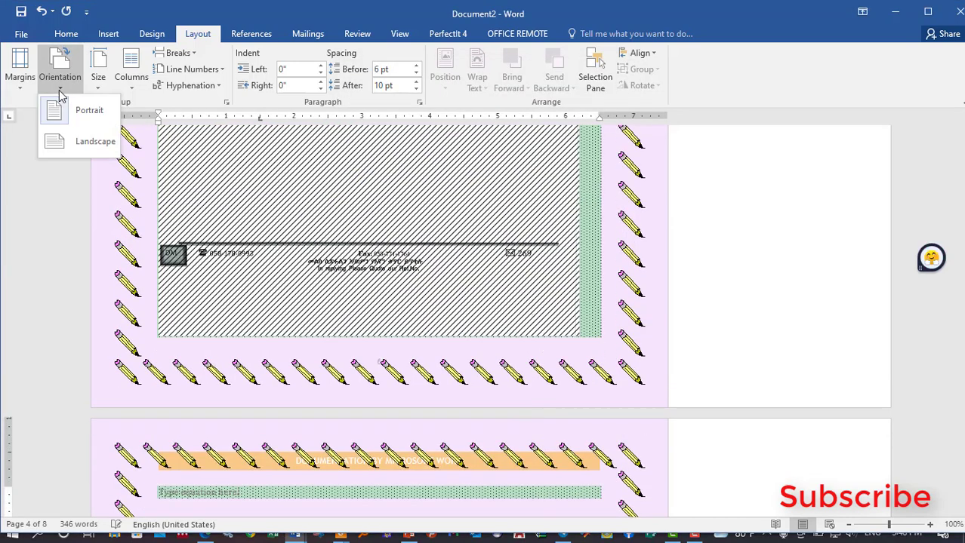
click(61, 89)
click(100, 83)
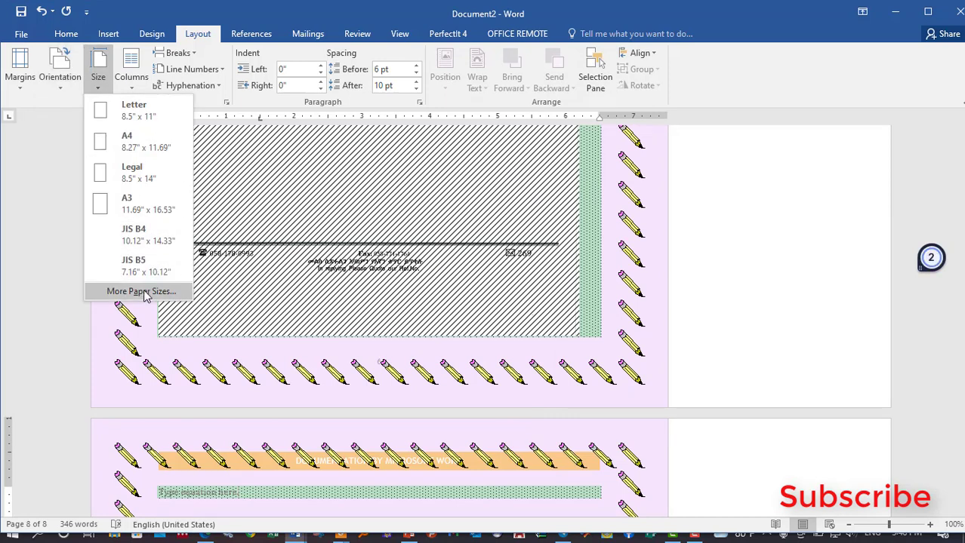
click(130, 84)
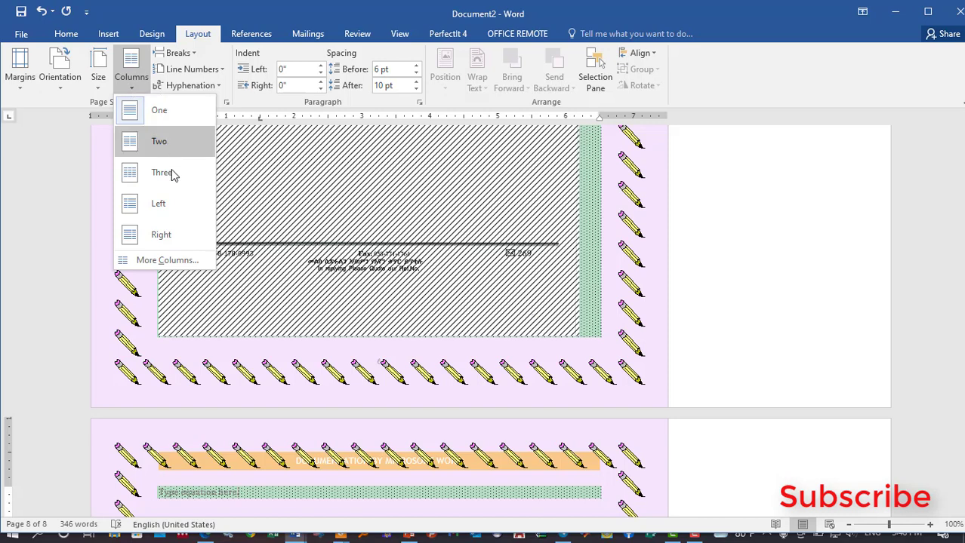
click(248, 105)
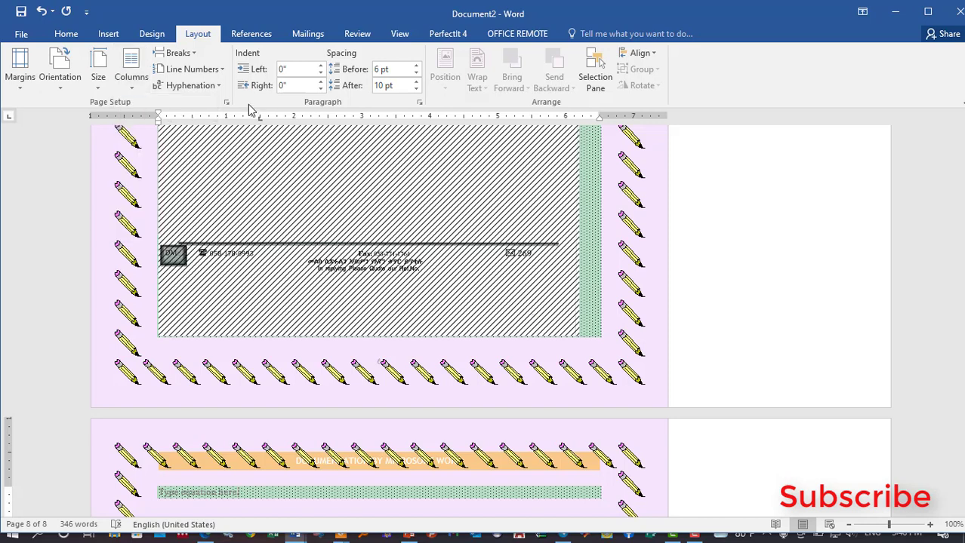
click(196, 55)
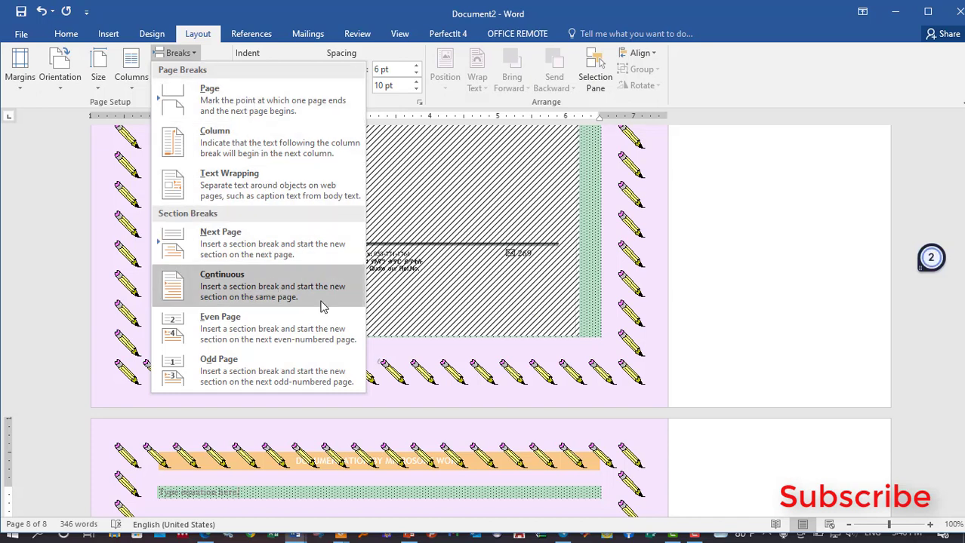
click(417, 311)
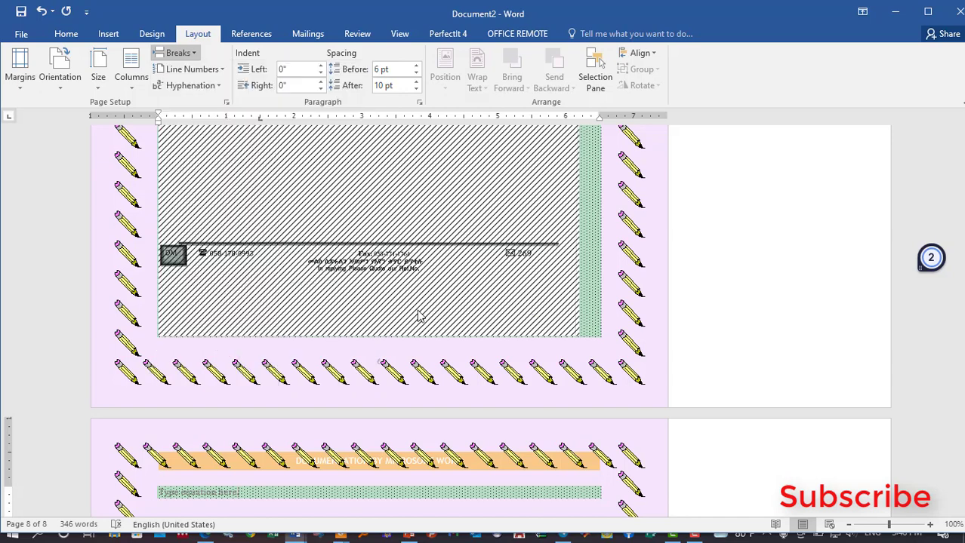
Turn on Continuous line numbering and scroll through the pages to check it.
click(223, 69)
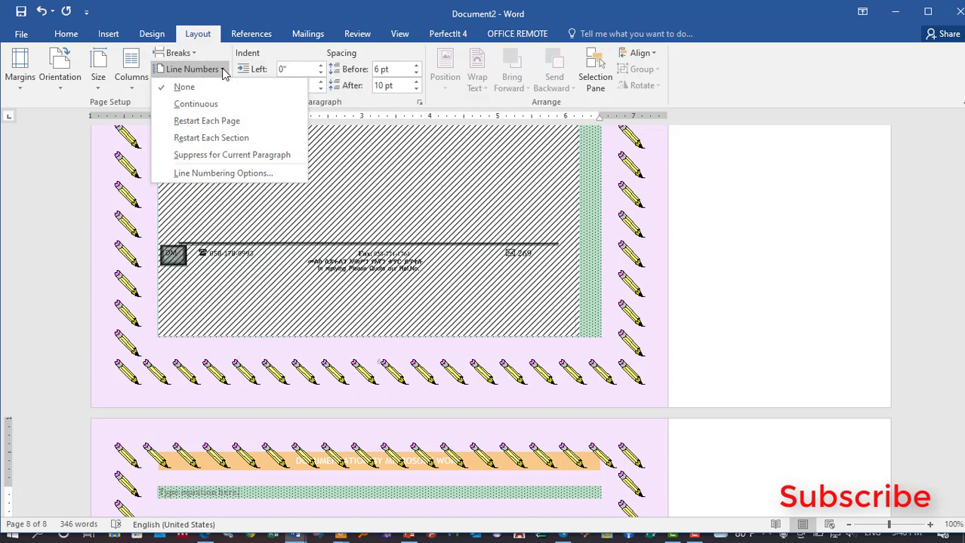
click(201, 107)
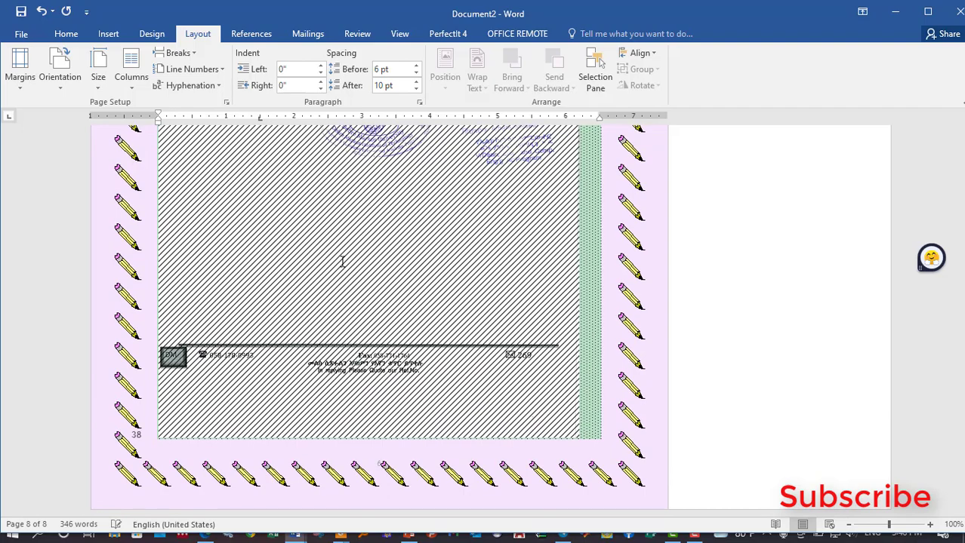
scroll(338, 264, down, 5)
scroll(370, 265, up, 4)
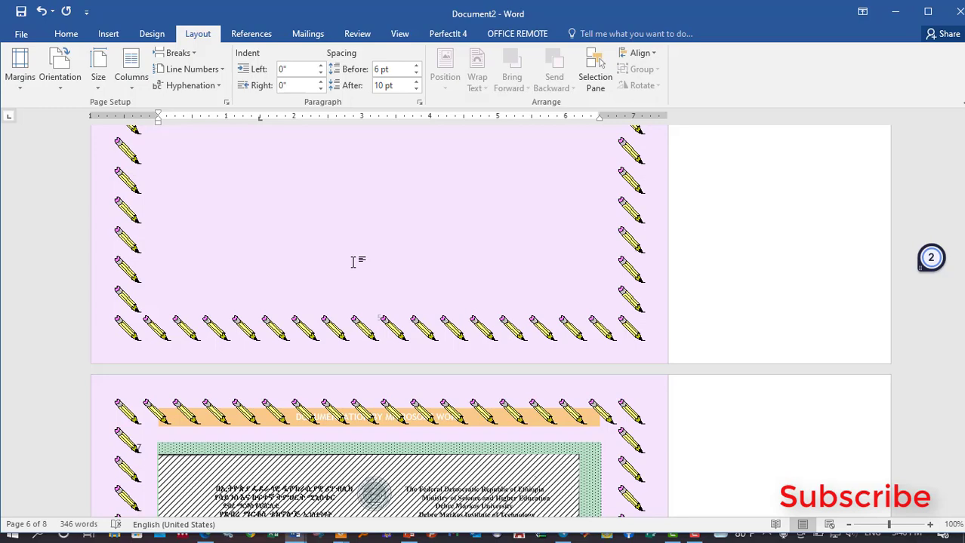
scroll(351, 261, down, 9)
scroll(352, 257, up, 5)
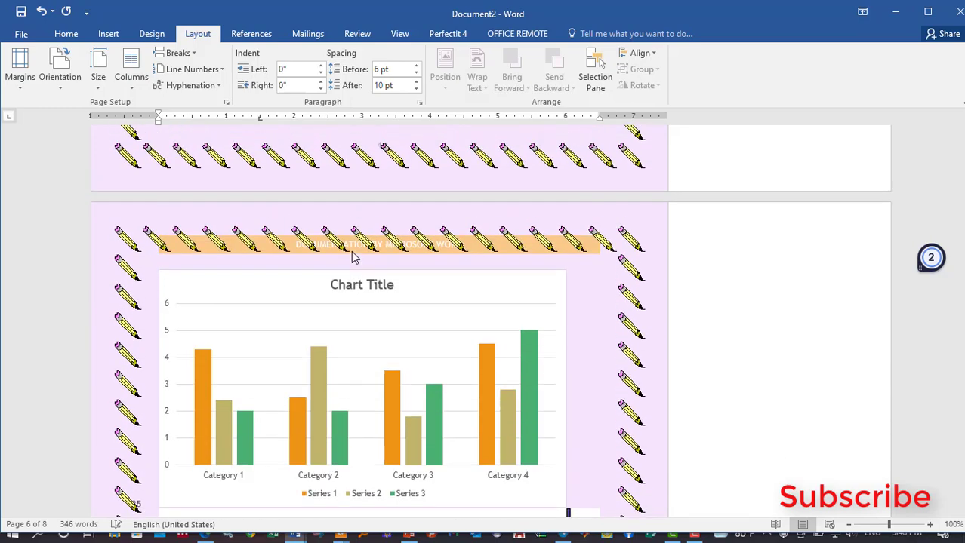
scroll(351, 251, up, 5)
scroll(352, 257, down, 5)
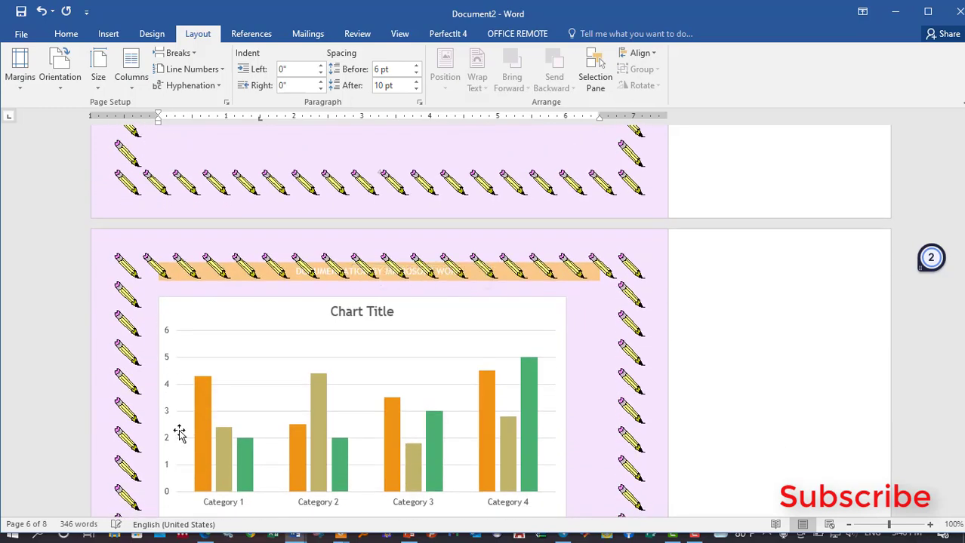
scroll(179, 435, down, 3)
scroll(211, 400, up, 10)
scroll(248, 380, up, 6)
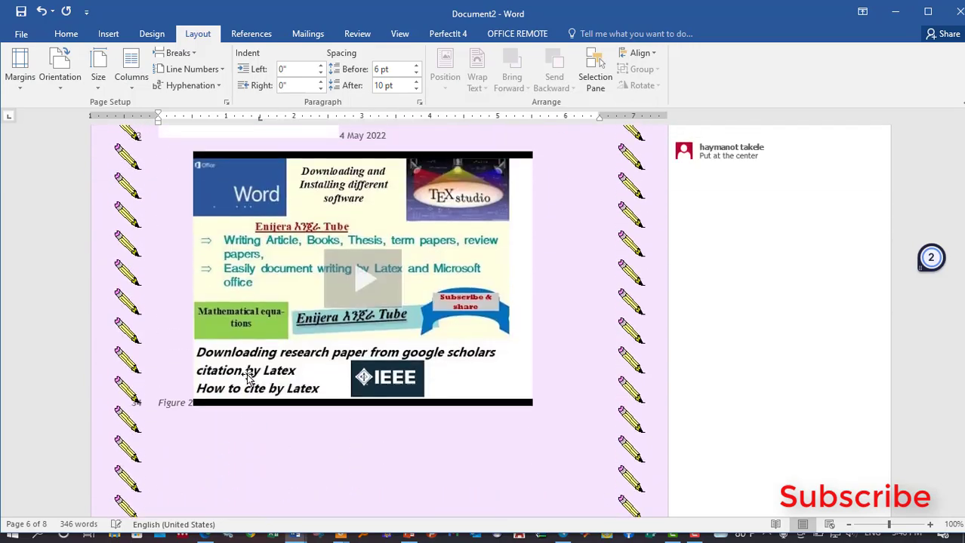
scroll(238, 335, down, 6)
scroll(238, 335, up, 6)
scroll(237, 323, down, 10)
scroll(233, 323, up, 3)
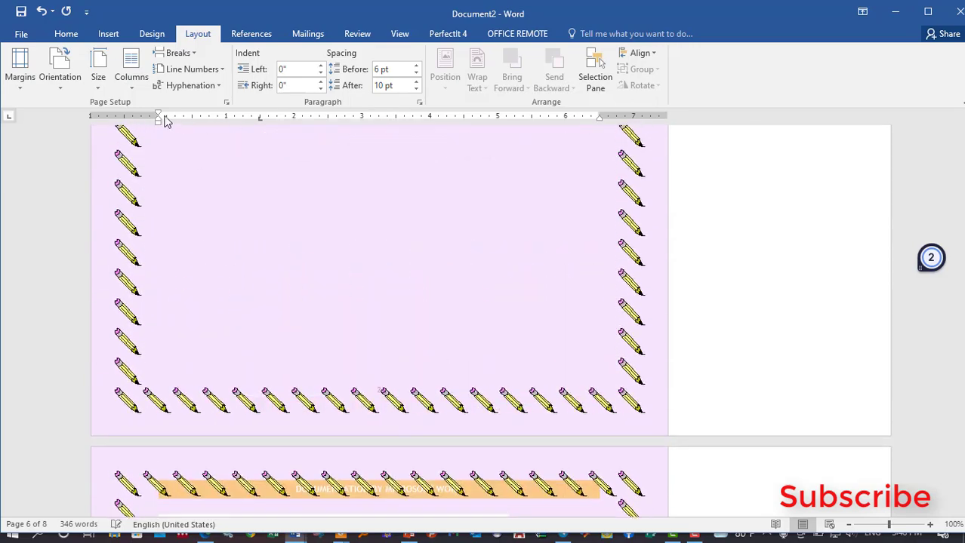
Switch the line numbering to Restart Each Page.
click(221, 68)
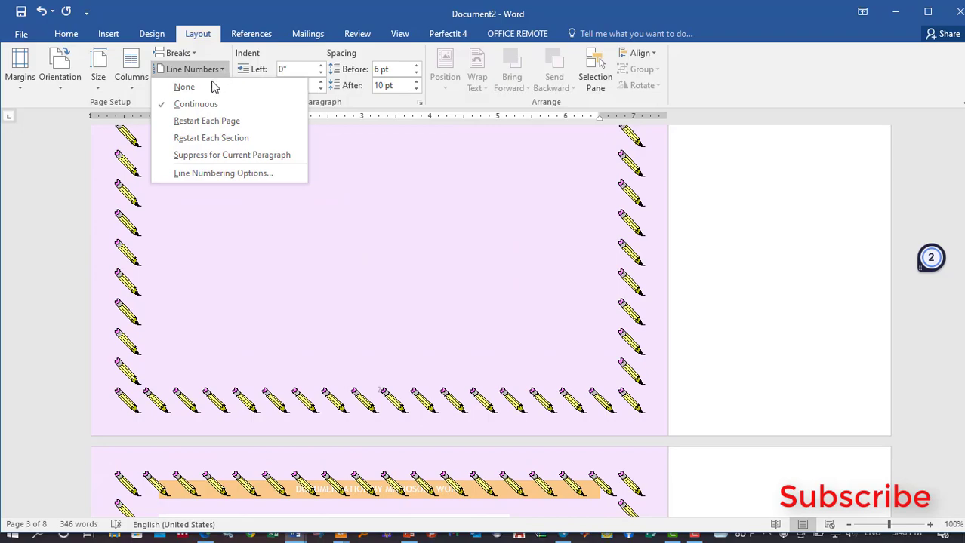
click(206, 122)
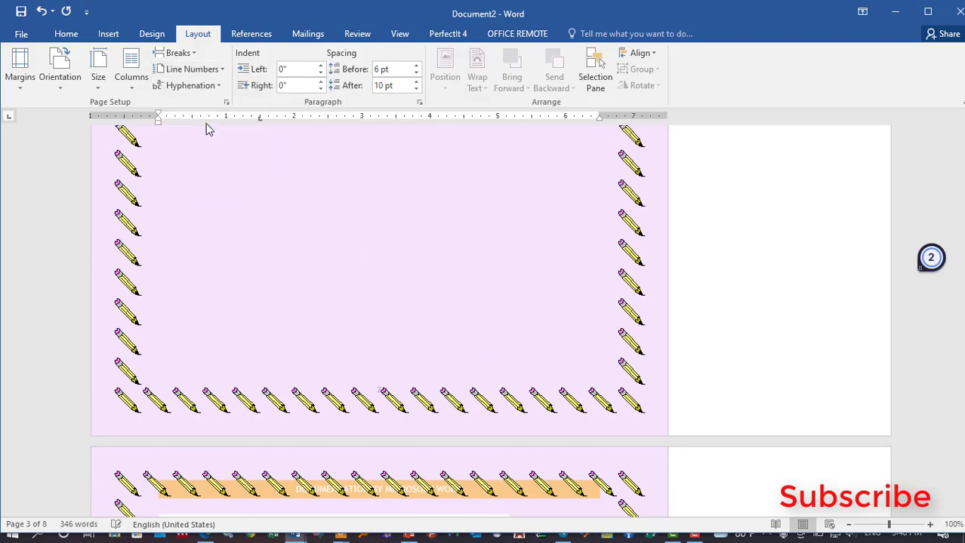
scroll(285, 285, down, 5)
Scroll through the document and move from the Insert tab to the Design tab.
scroll(285, 285, down, 5)
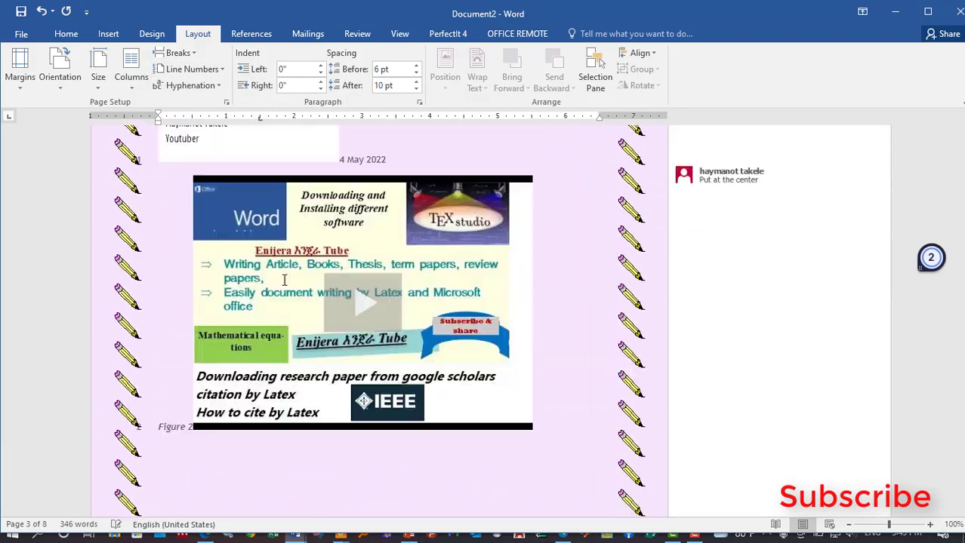
scroll(285, 285, down, 5)
scroll(285, 286, down, 5)
scroll(283, 280, down, 5)
scroll(285, 278, up, 4)
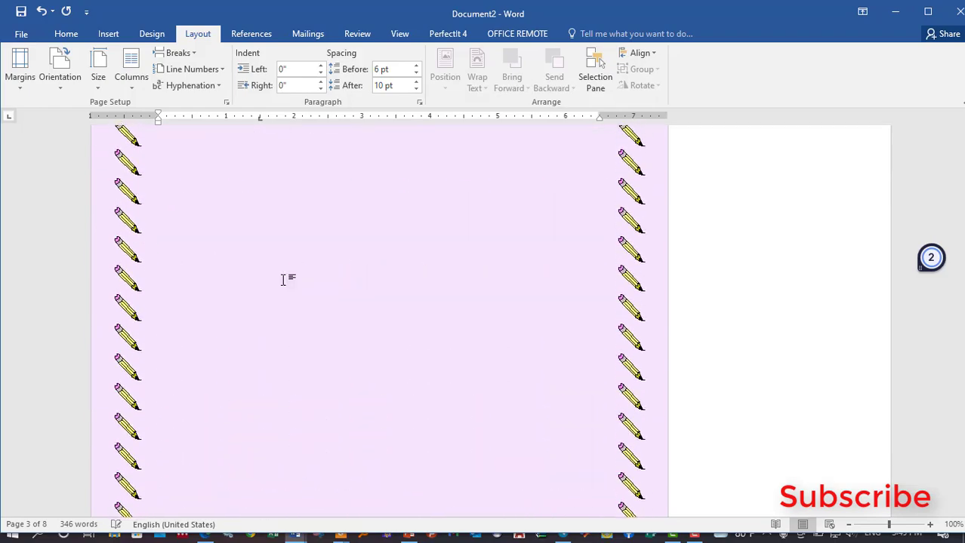
scroll(291, 272, up, 5)
scroll(302, 264, up, 5)
scroll(306, 257, up, 5)
scroll(308, 254, up, 5)
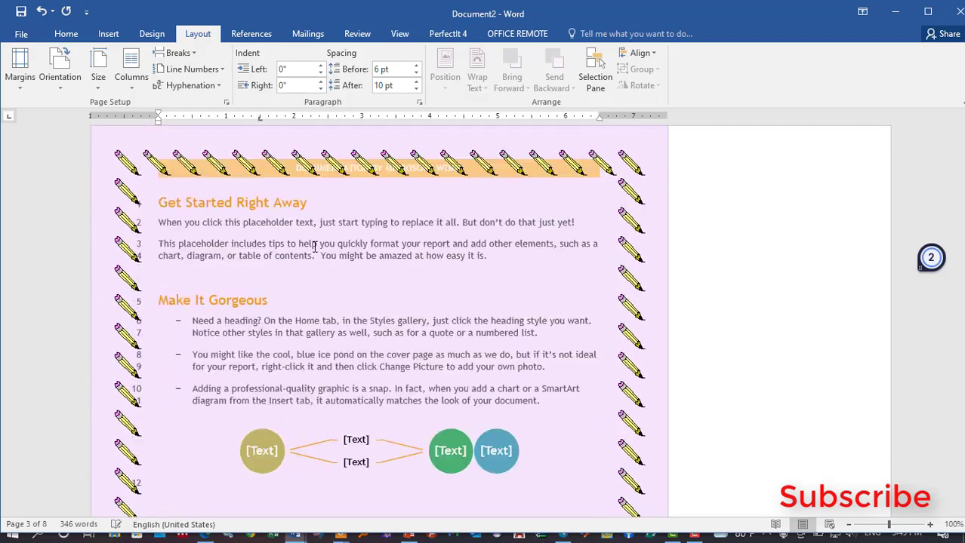
scroll(309, 253, up, 5)
scroll(311, 264, up, 2)
scroll(312, 280, up, 3)
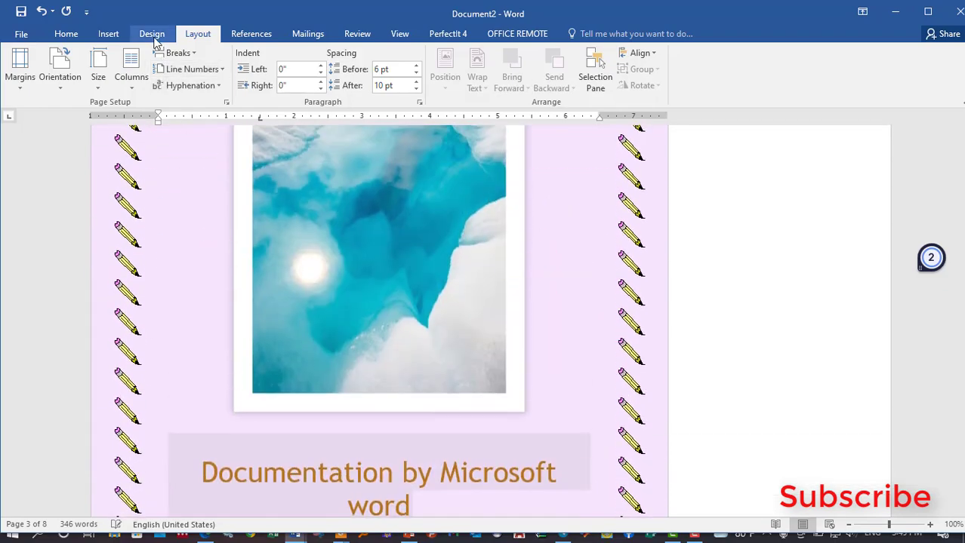
click(109, 34)
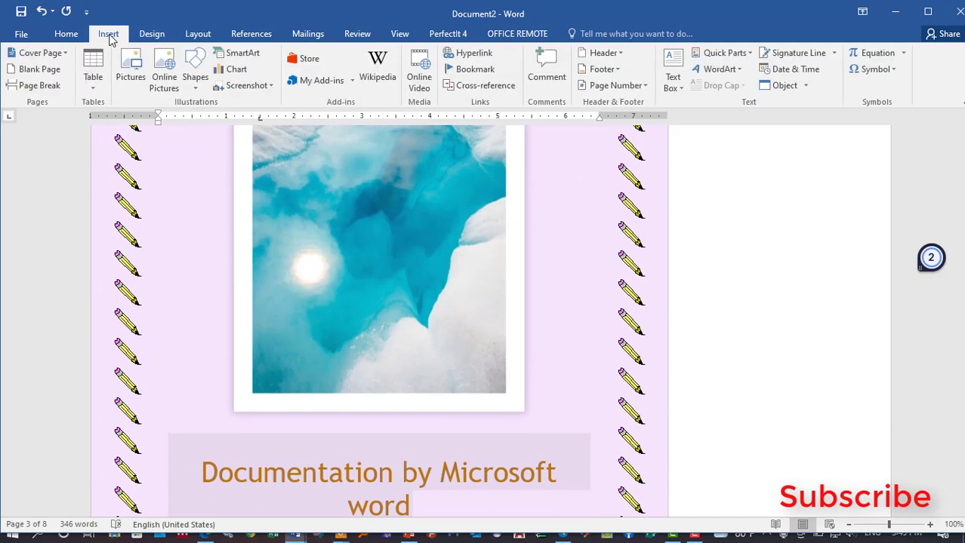
click(157, 38)
Set Page Borders to None to strip the pencil art from all pages.
click(915, 81)
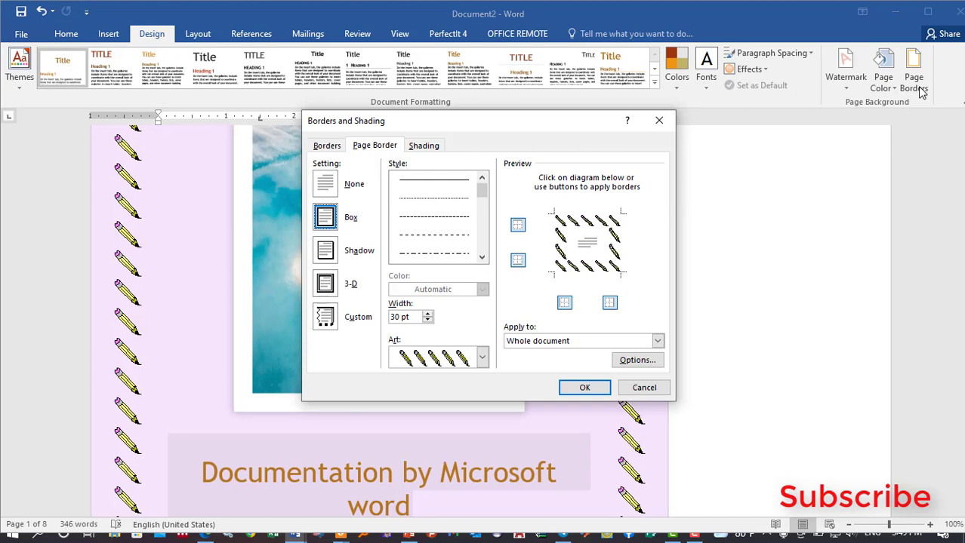
click(326, 189)
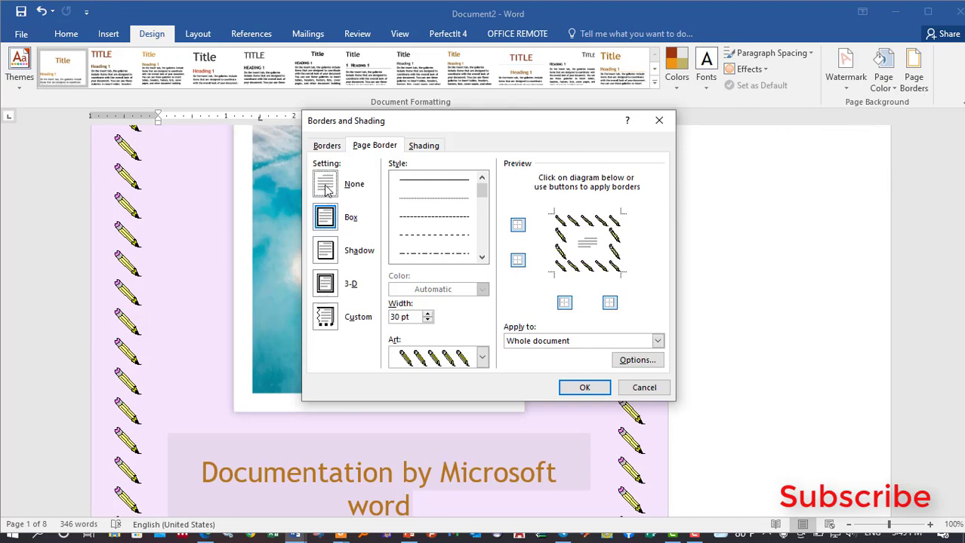
click(585, 387)
scroll(303, 351, down, 3)
scroll(217, 339, down, 10)
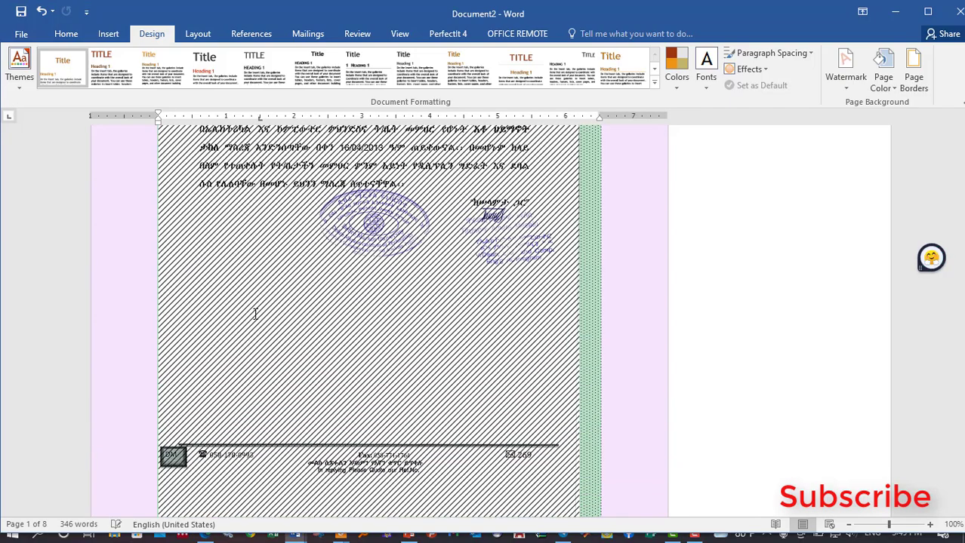
scroll(332, 293, up, 3)
scroll(333, 293, up, 10)
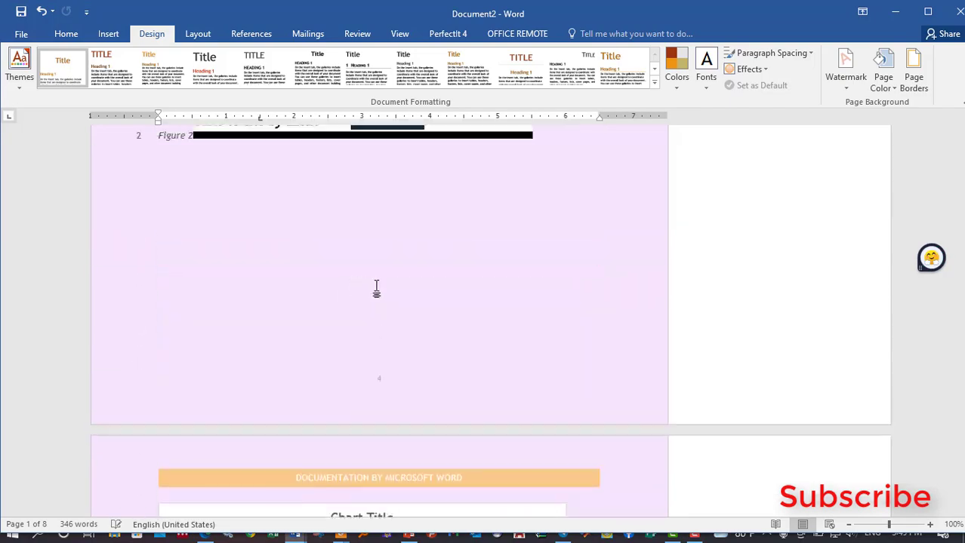
scroll(379, 227, up, 3)
Set Layout hyphenation to Automatic, then change it back to None.
click(199, 35)
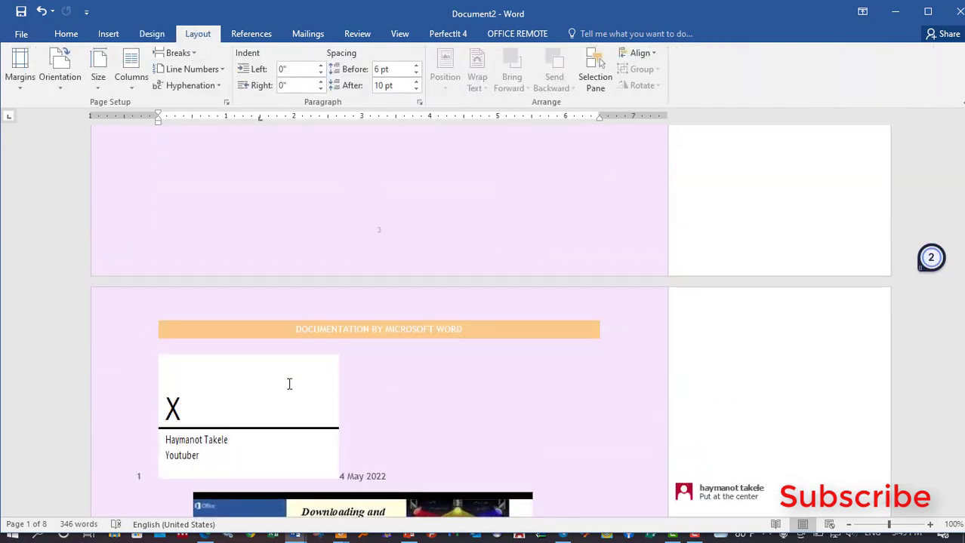
click(218, 88)
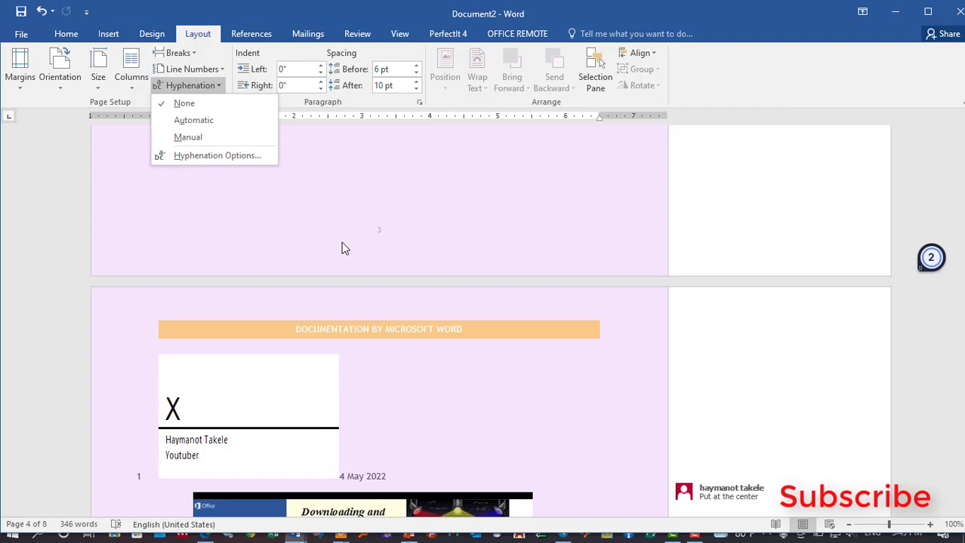
click(205, 121)
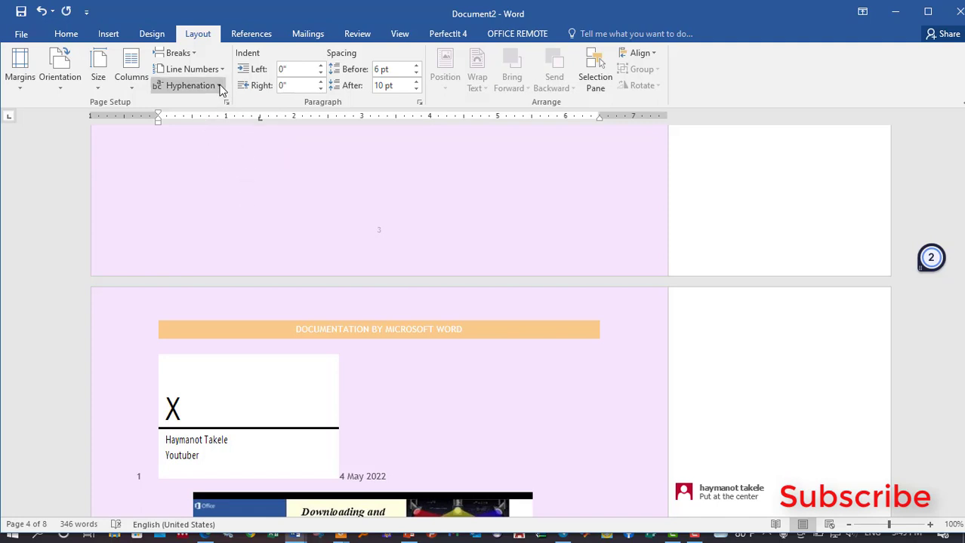
click(219, 86)
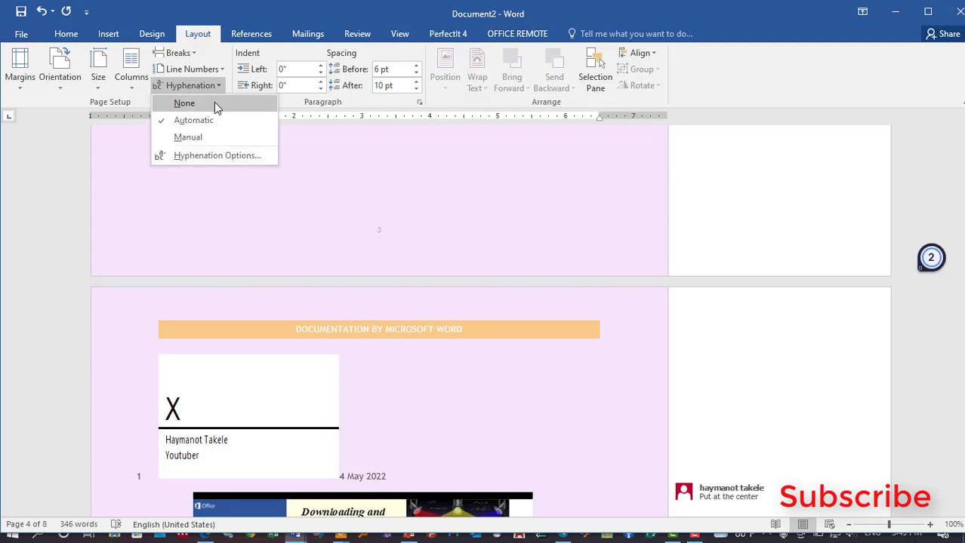
click(214, 103)
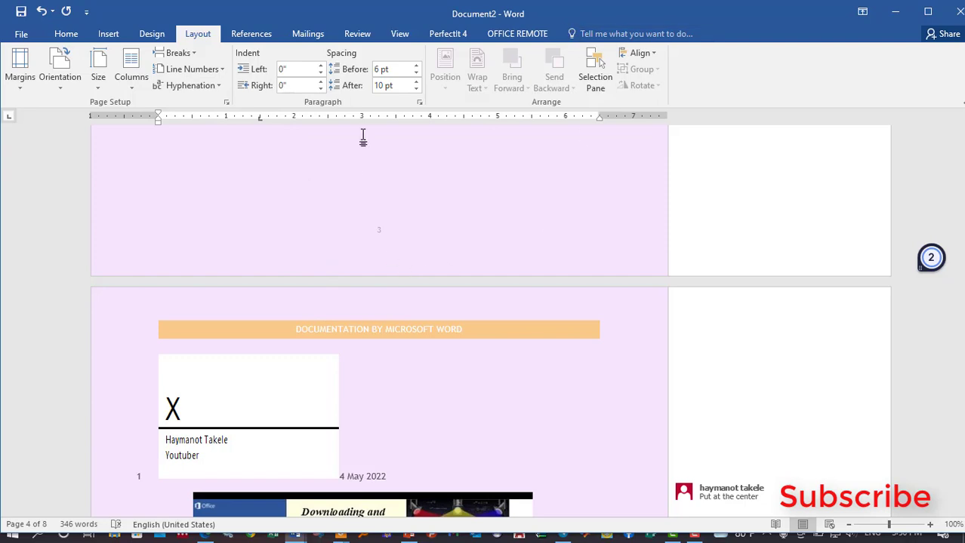
click(318, 72)
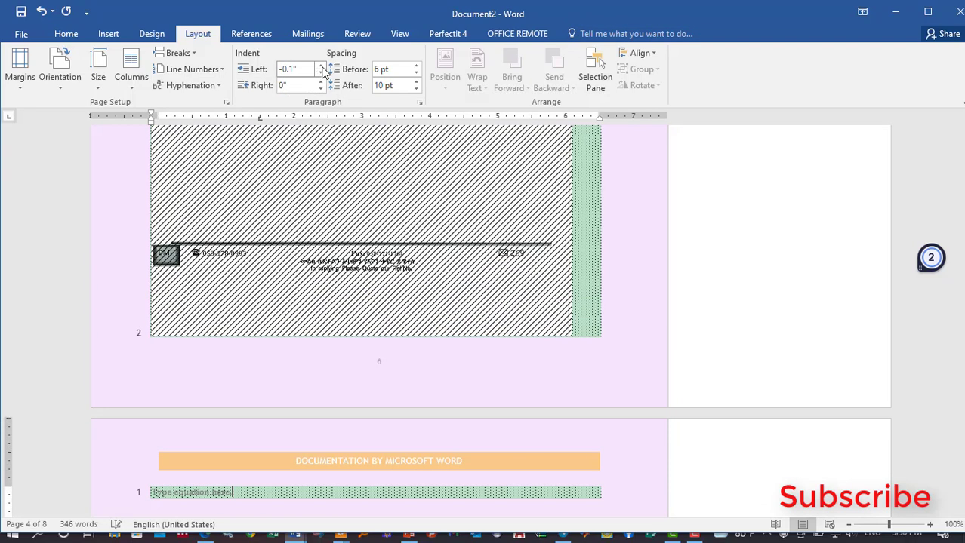
click(322, 65)
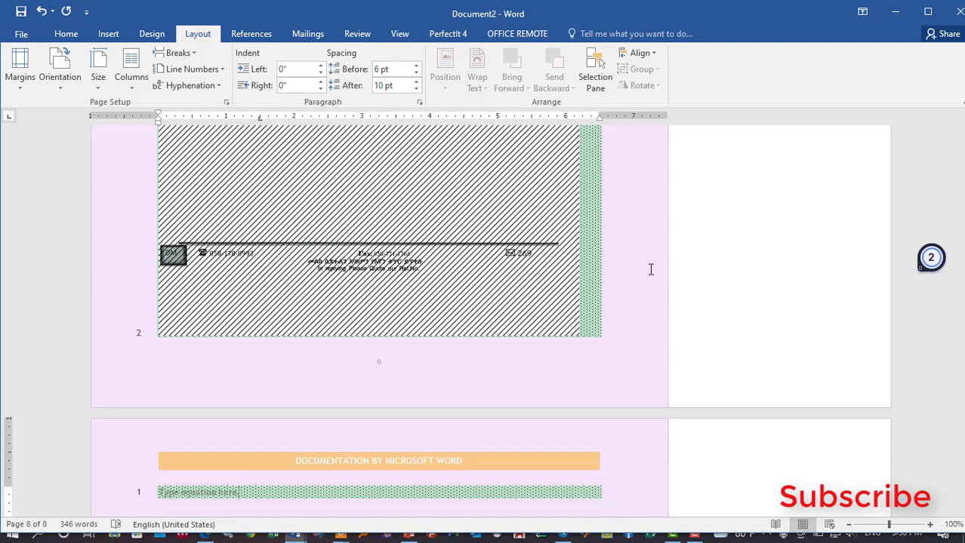
click(529, 232)
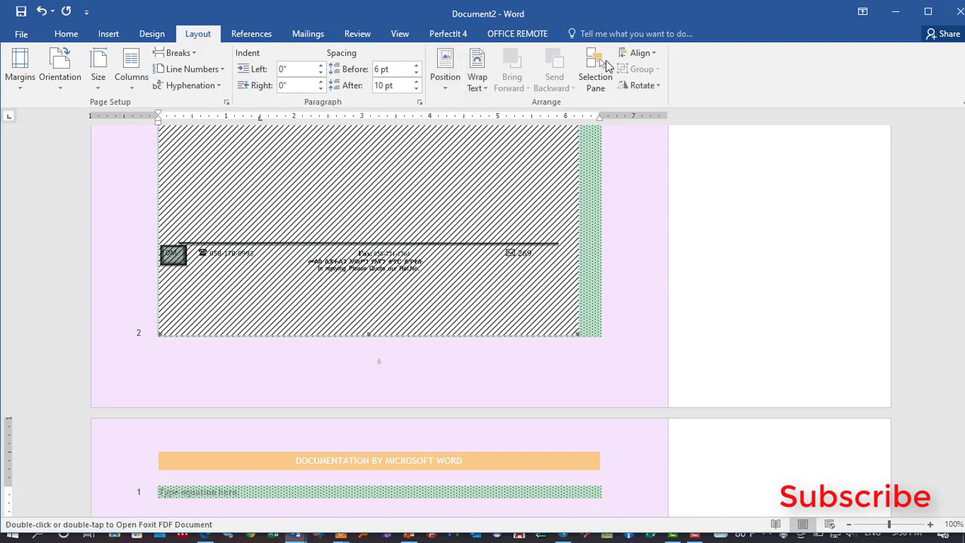
click(603, 69)
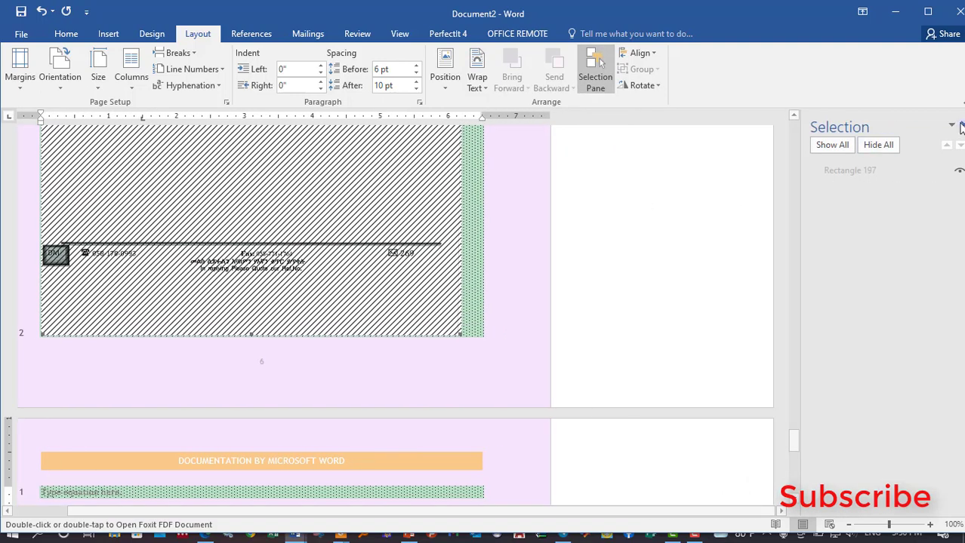
click(602, 64)
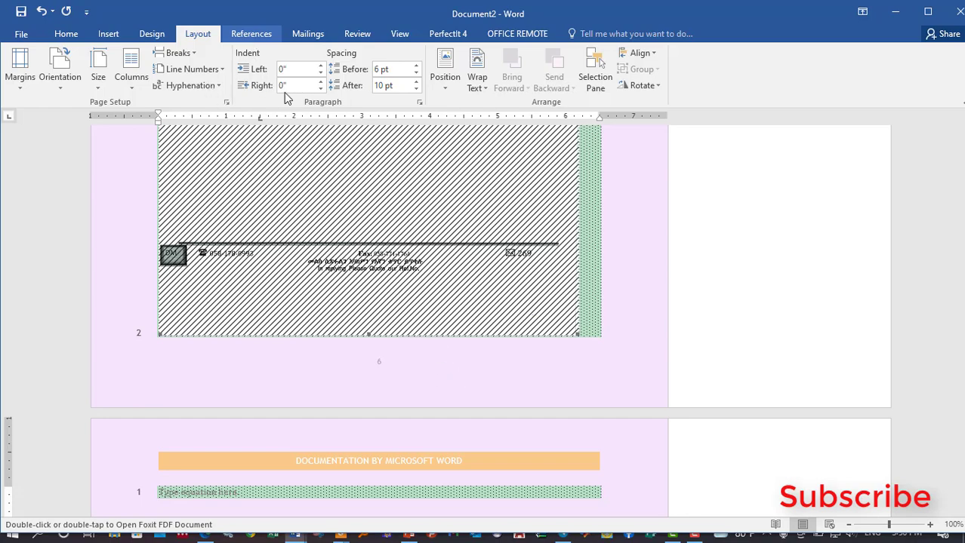
Scroll up to the Documentation page with the empty orange table and show References.
scroll(369, 189, up, 10)
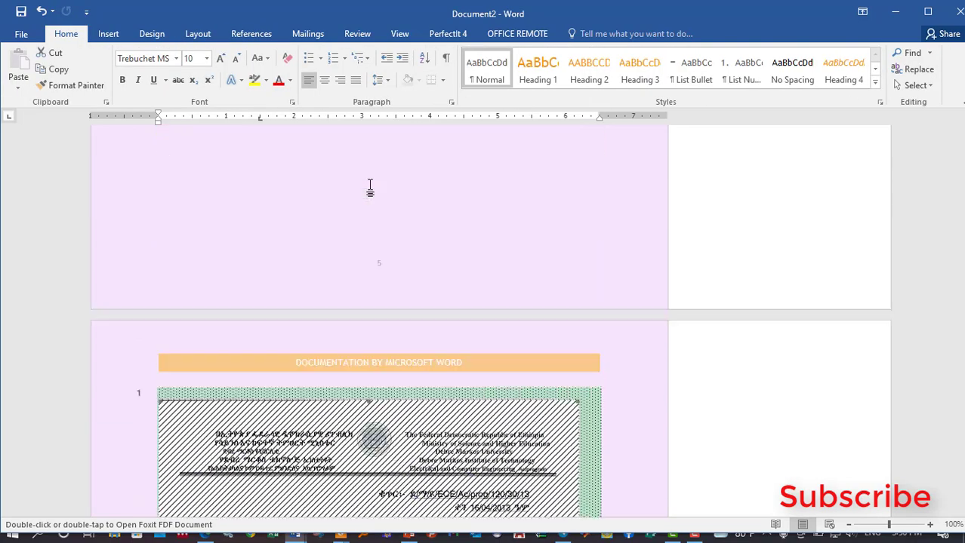
scroll(369, 188, up, 10)
scroll(369, 185, up, 10)
scroll(369, 185, up, 10)
scroll(369, 189, up, 10)
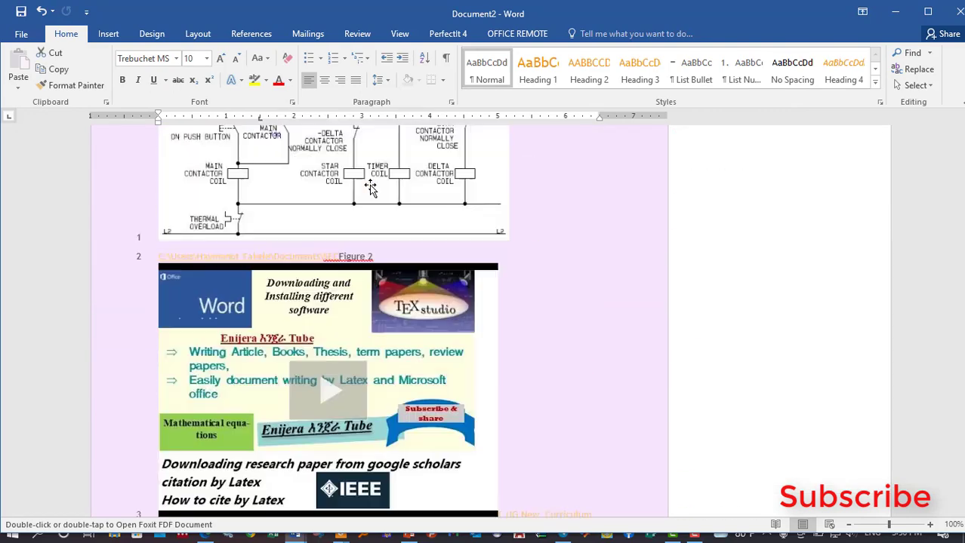
scroll(369, 189, up, 10)
scroll(369, 188, up, 5)
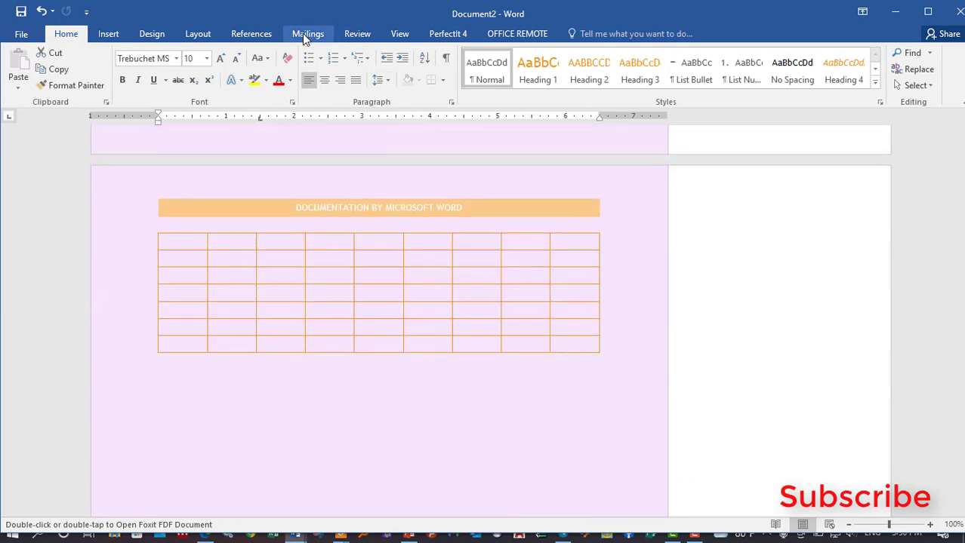
click(257, 33)
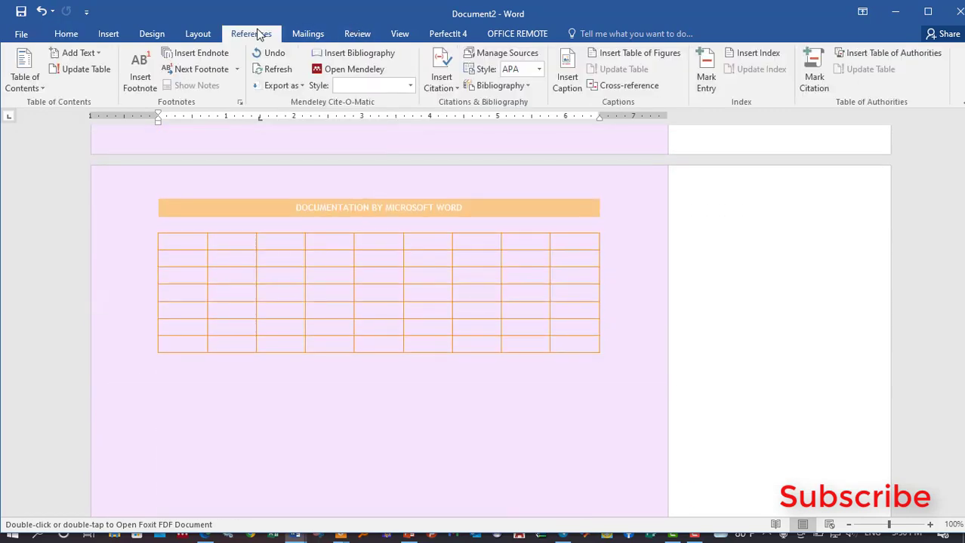
Browse the Table of Contents and Add Text dropdowns without choosing anything.
click(43, 89)
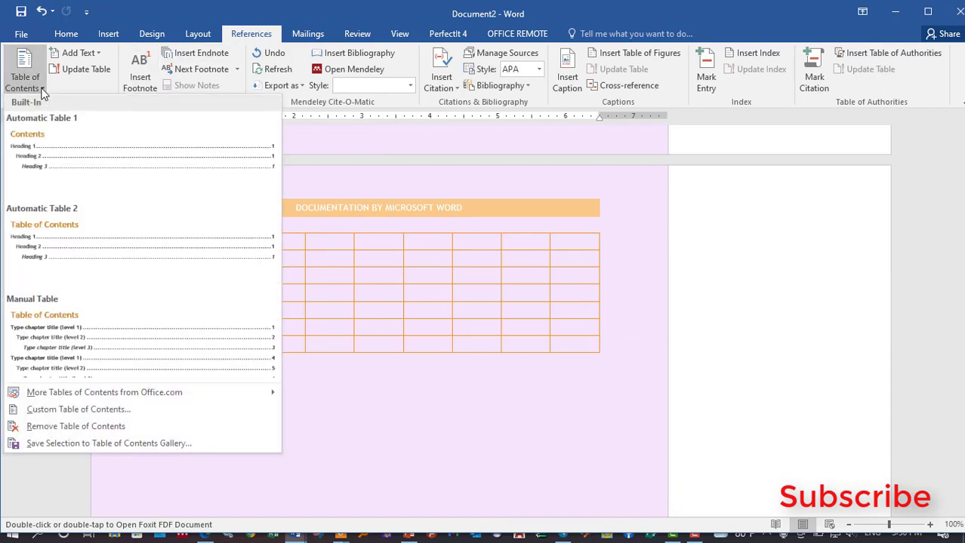
click(43, 90)
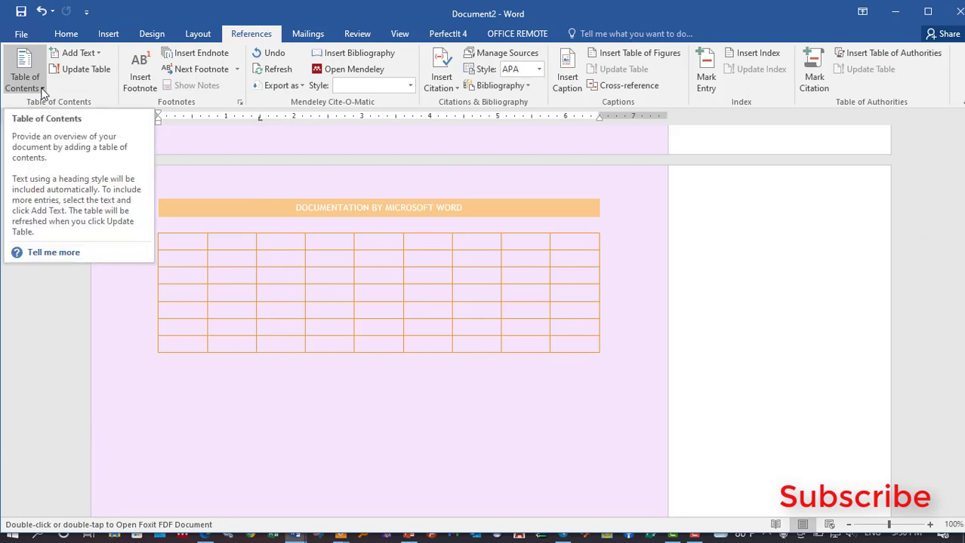
click(43, 91)
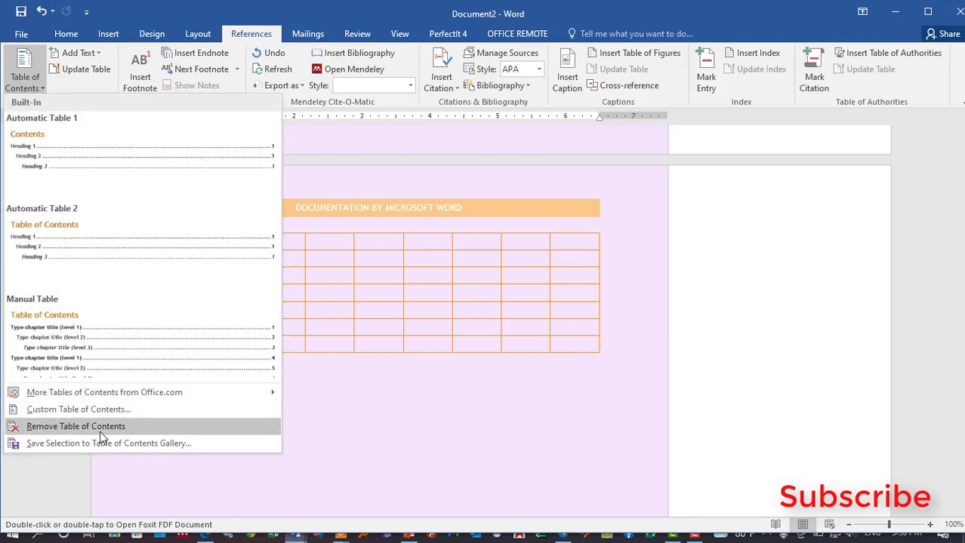
click(358, 200)
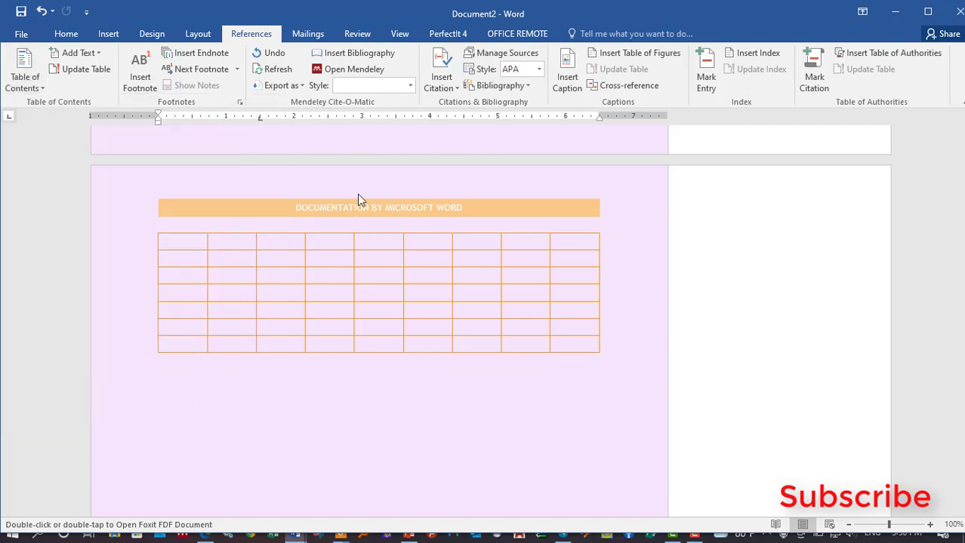
click(102, 53)
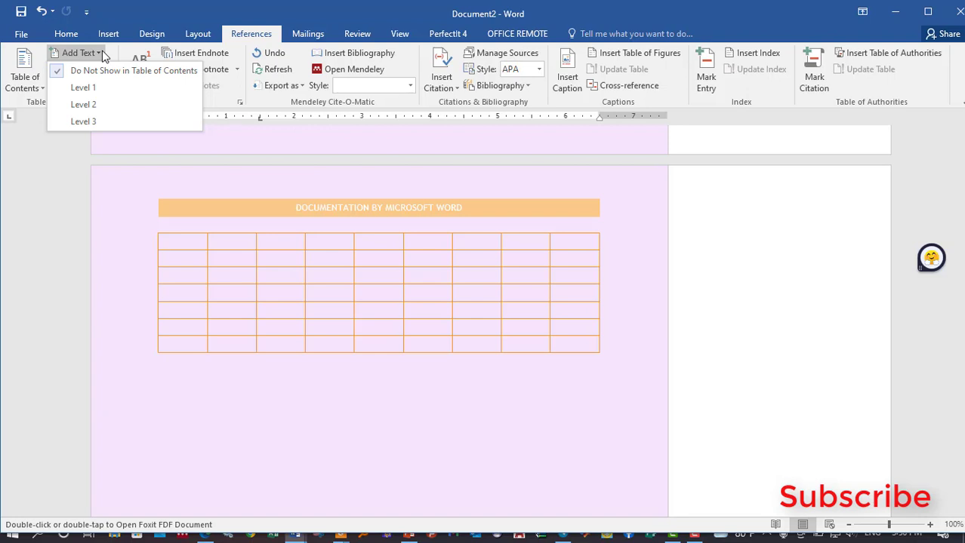
click(104, 54)
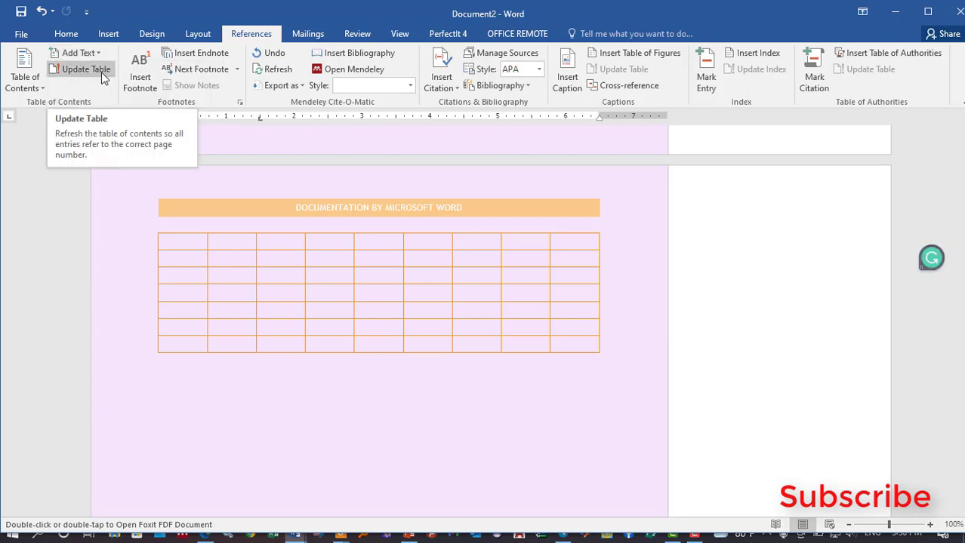
Insert a footnote reading 'Enijera tube' with a second line 'Subscribe and Share'.
click(145, 60)
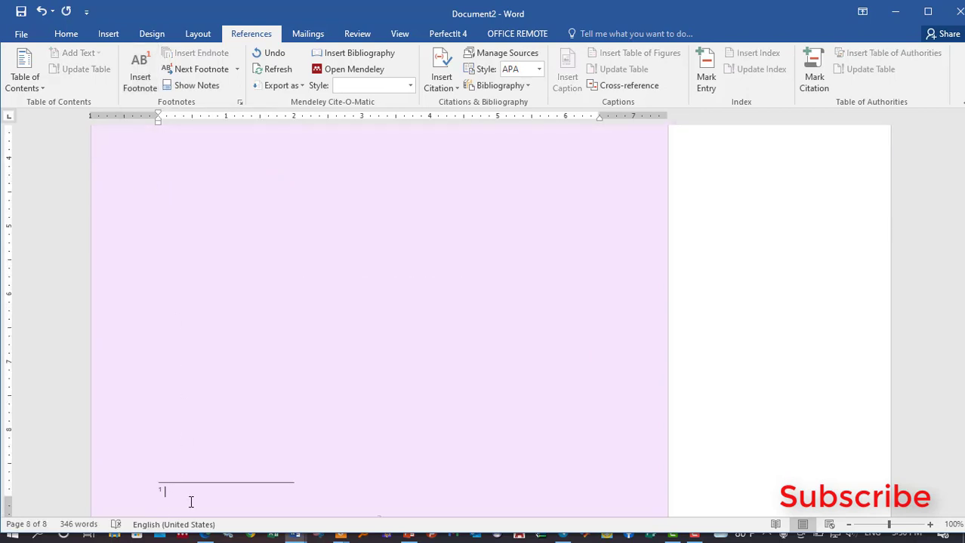
text(Enijera tube)
key(Return)
text(Subscribe and Share!)
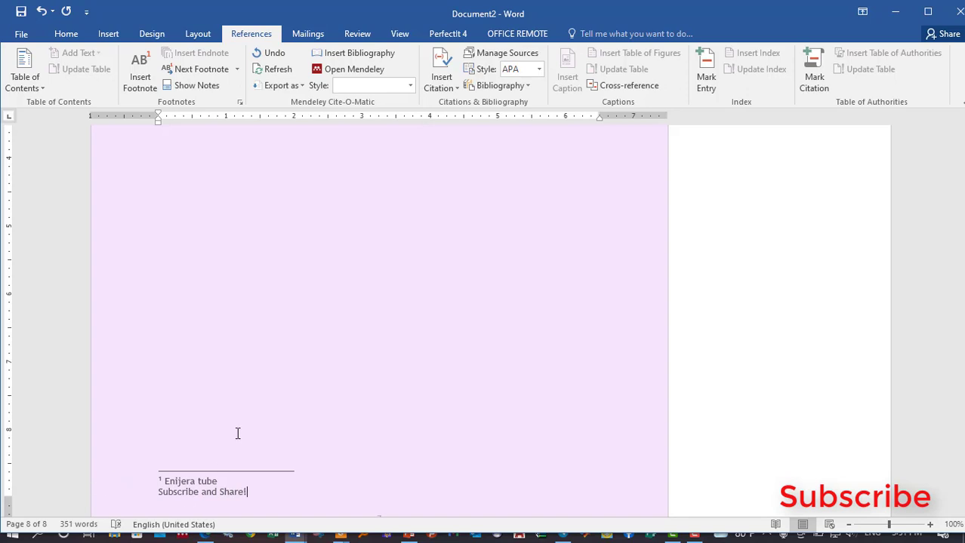
click(236, 432)
scroll(309, 393, up, 5)
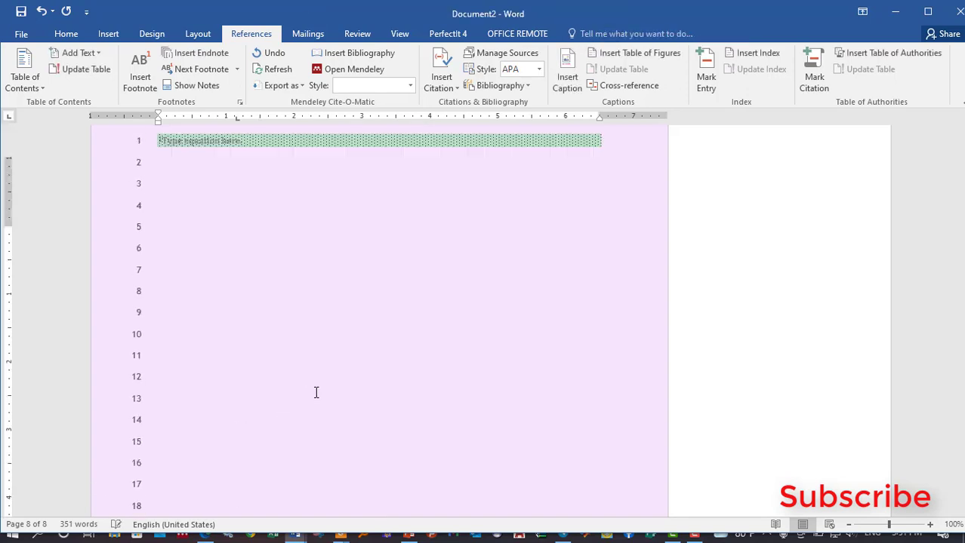
scroll(317, 394, up, 2)
scroll(332, 388, up, 3)
scroll(335, 383, up, 3)
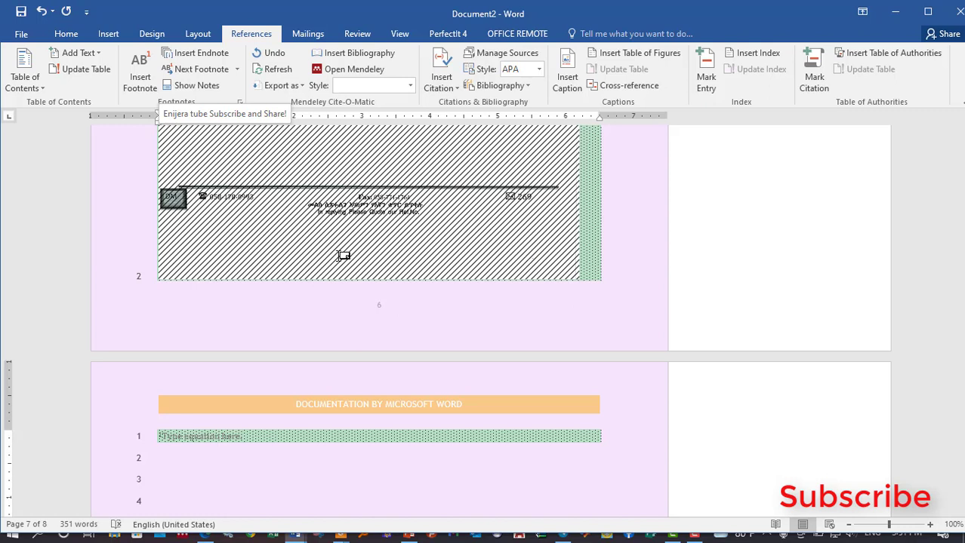
Show the footnote, browse Mendeley export and APA style lists, and dismiss the bibliography warning.
click(196, 86)
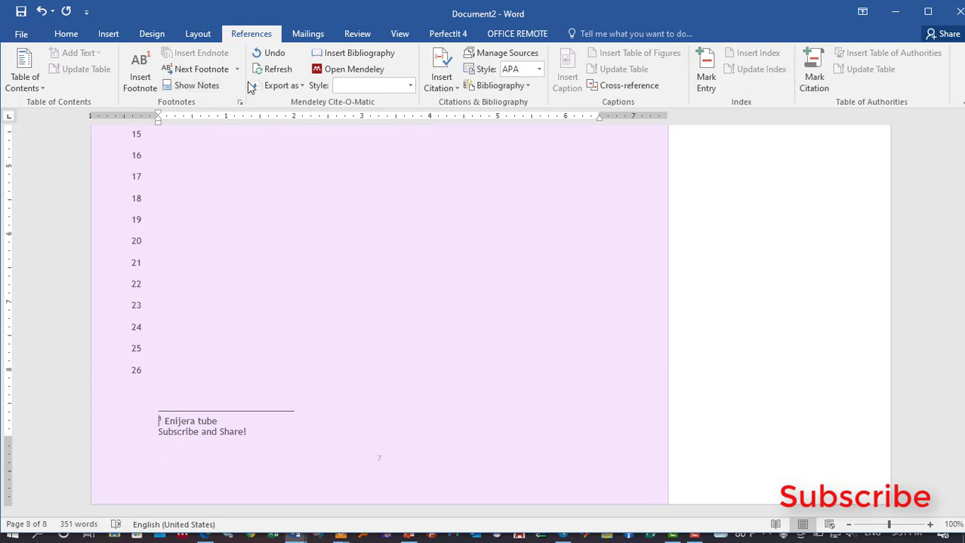
click(302, 85)
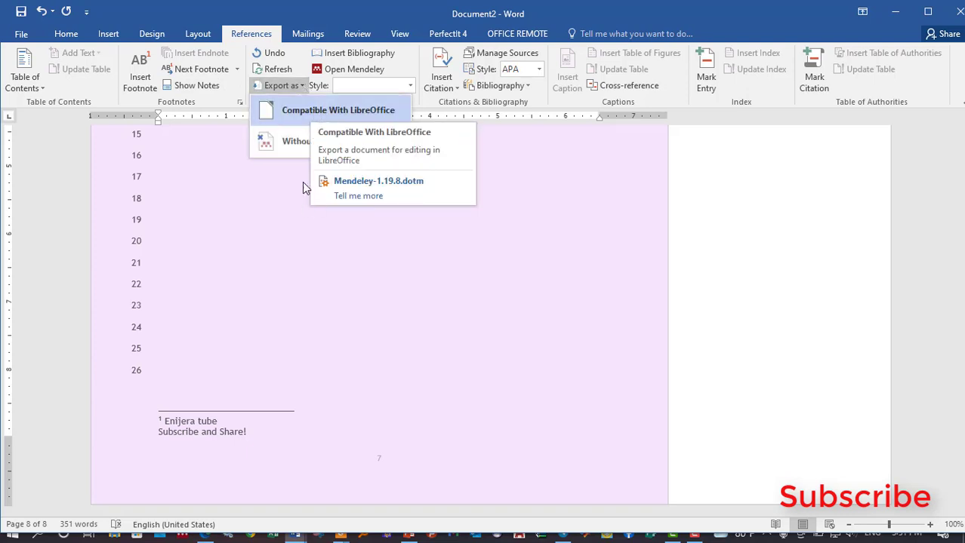
click(280, 237)
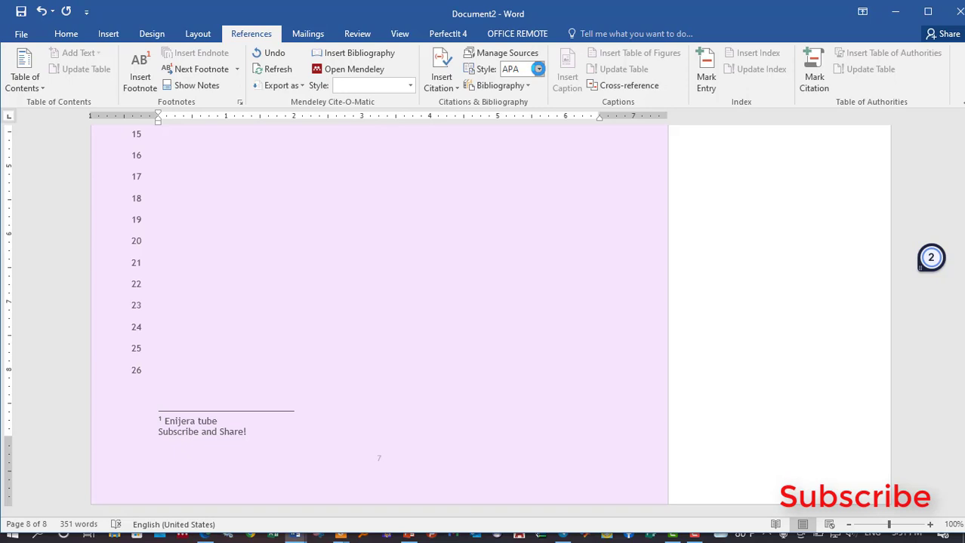
click(537, 69)
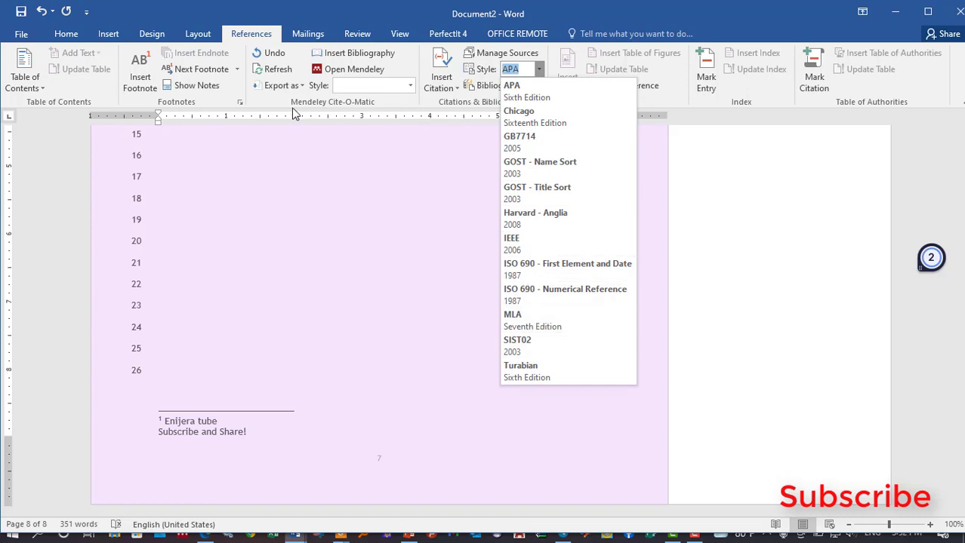
click(368, 53)
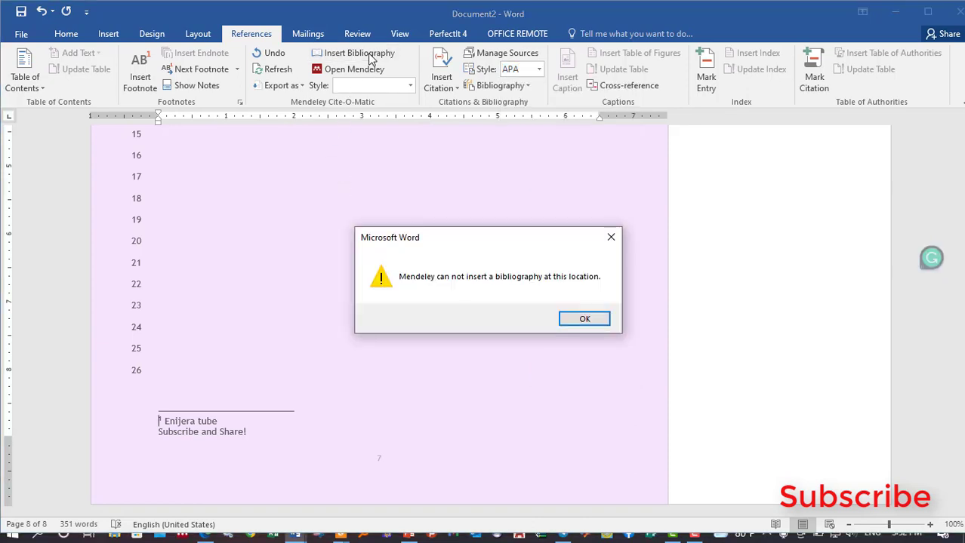
click(584, 319)
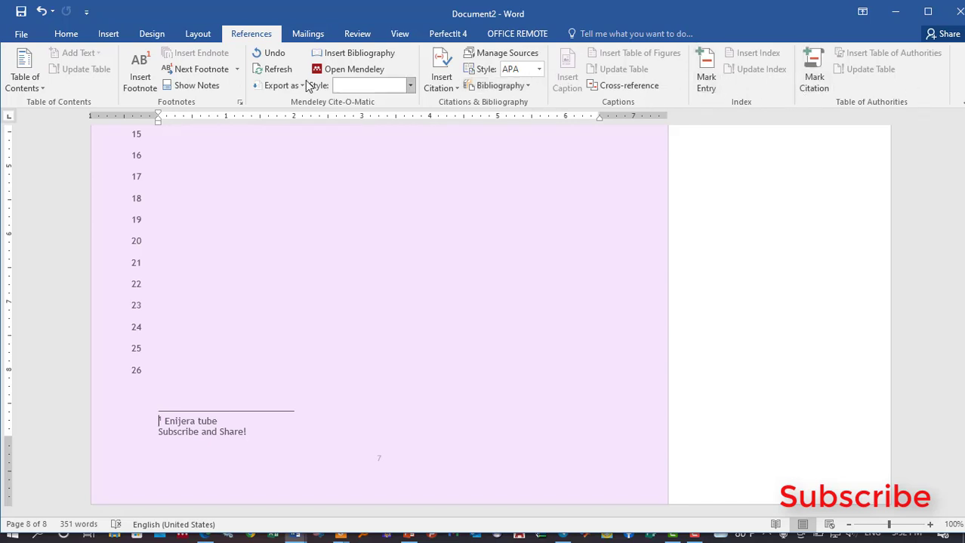
click(302, 34)
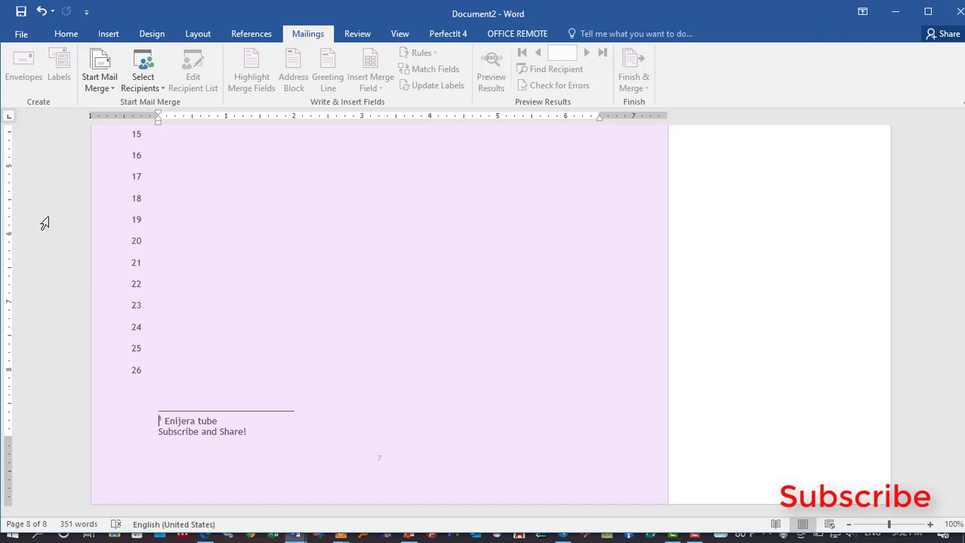
From empty line 21, open and close the Thesaurus and Smart Lookup panes under Review.
click(262, 261)
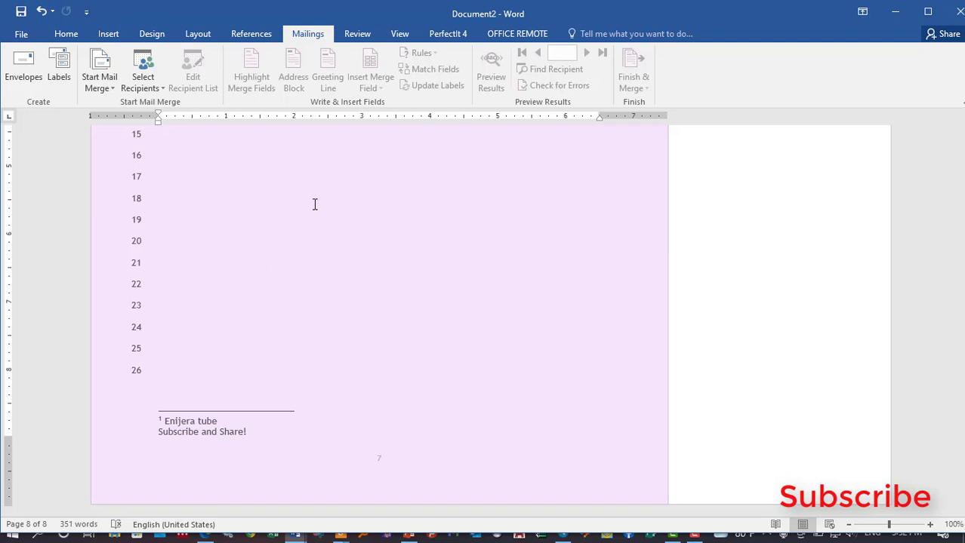
click(369, 33)
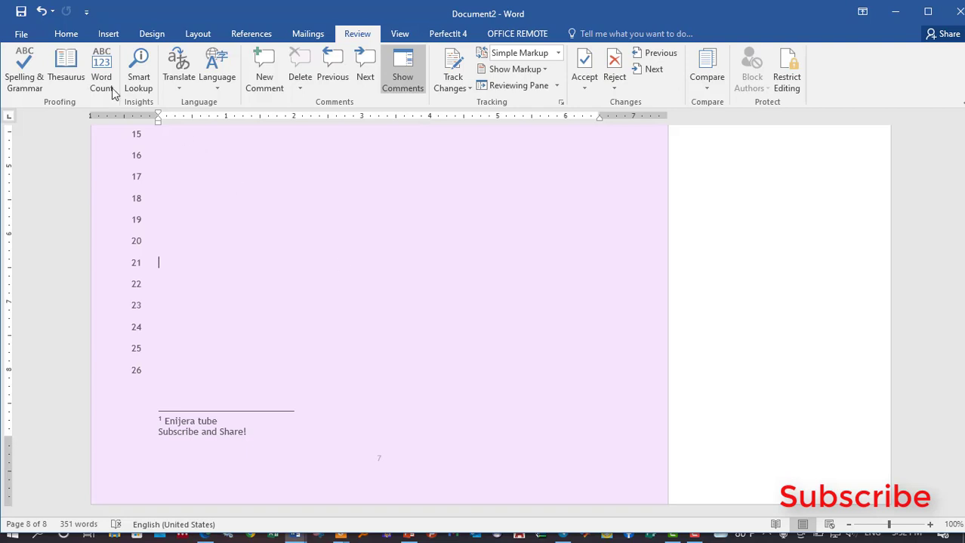
click(65, 71)
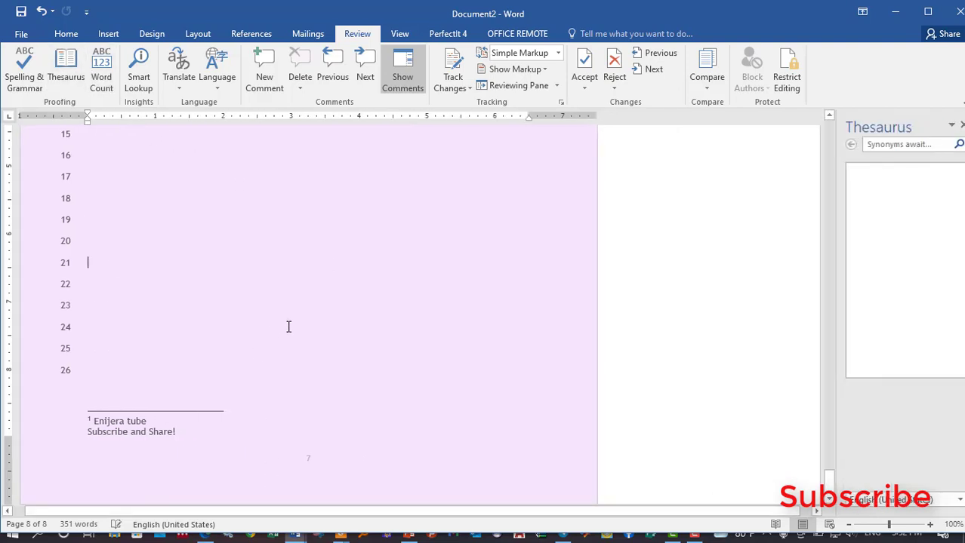
scroll(813, 247, up, 3)
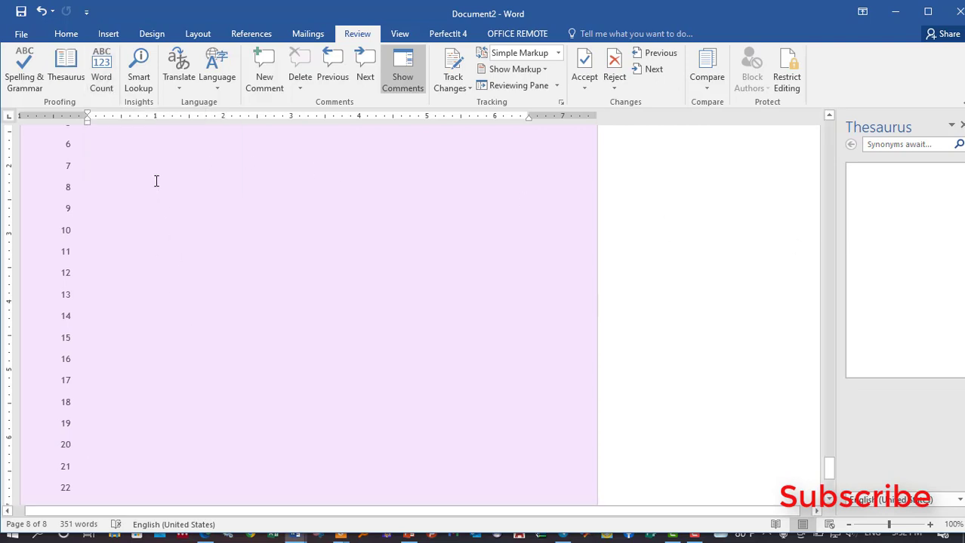
click(139, 84)
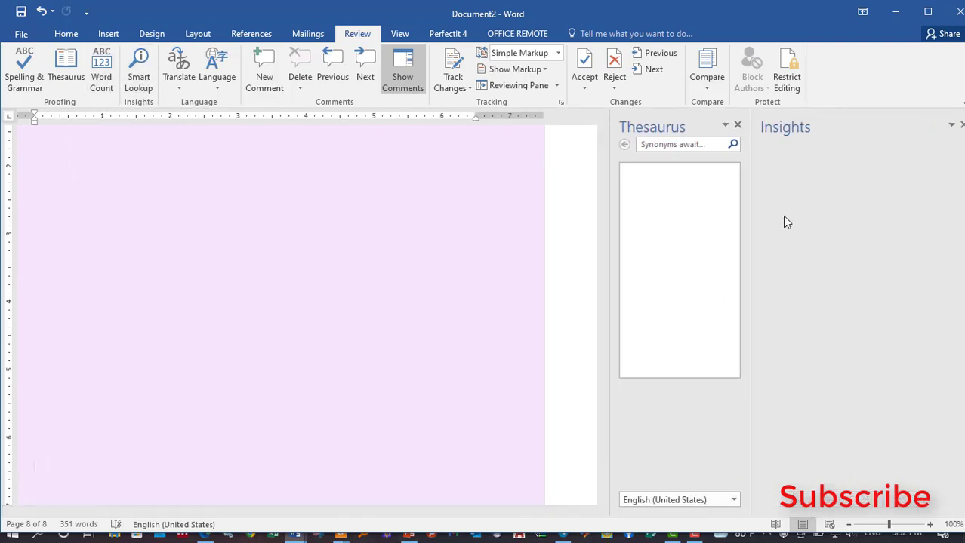
click(960, 124)
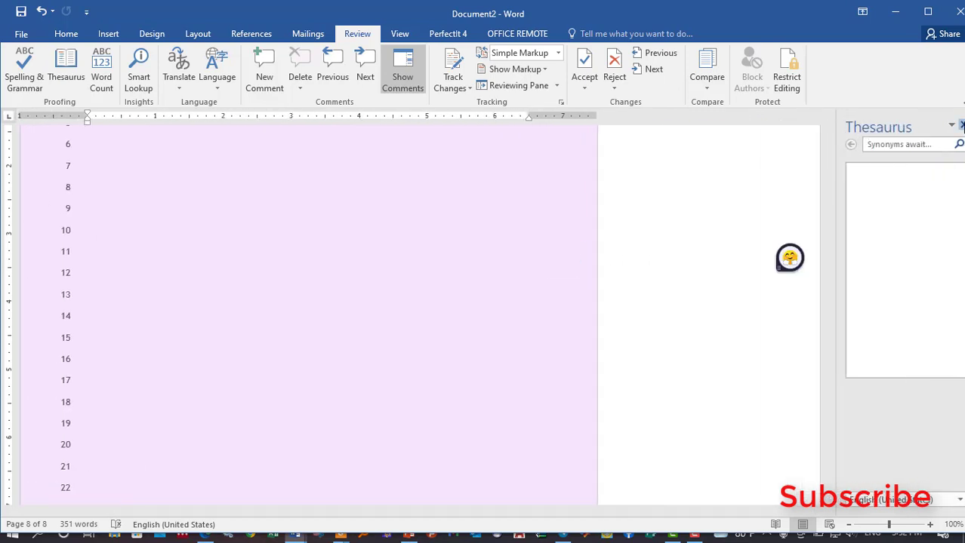
click(961, 125)
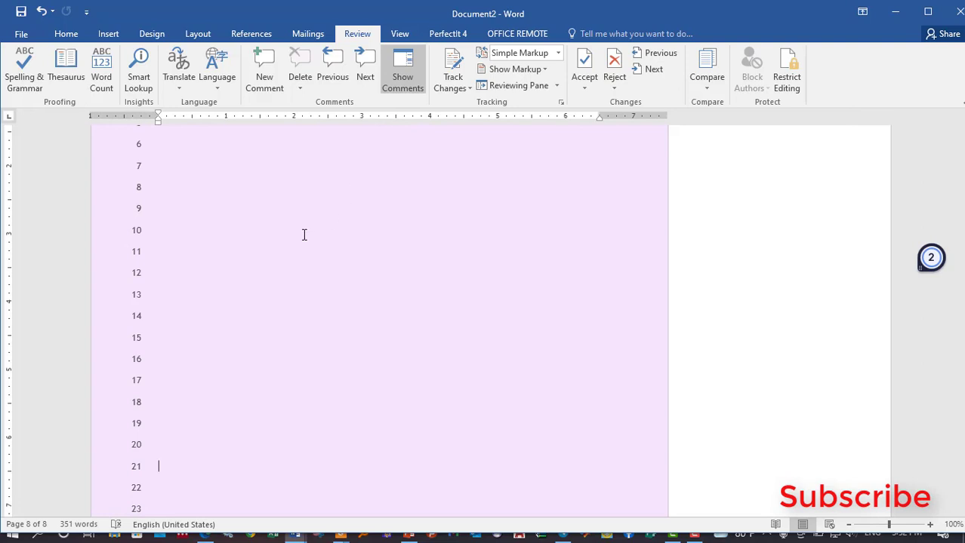
Look at the Delete comments options, dismiss them, and scroll back up.
click(300, 89)
click(812, 297)
scroll(812, 297, up, 5)
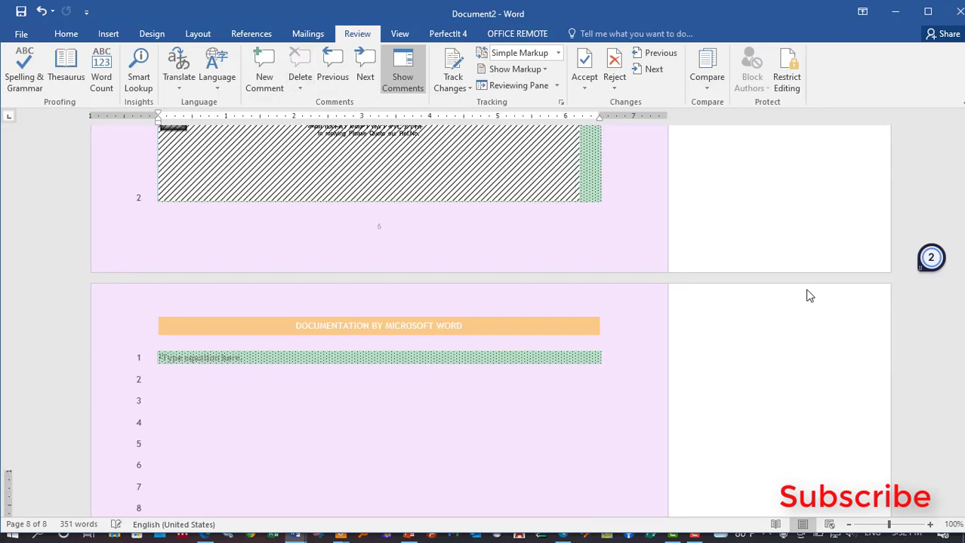
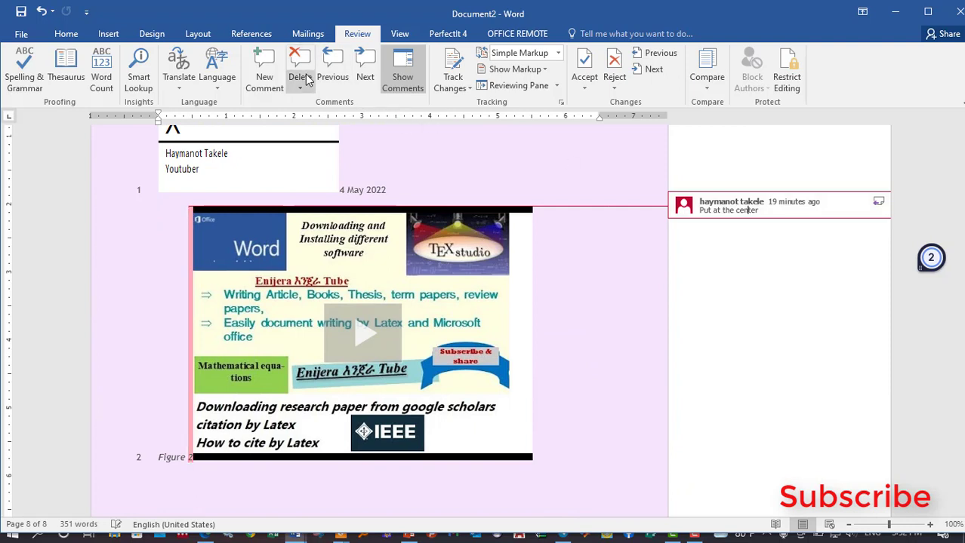
Delete the comment attached to the video picture and check the document.
click(305, 73)
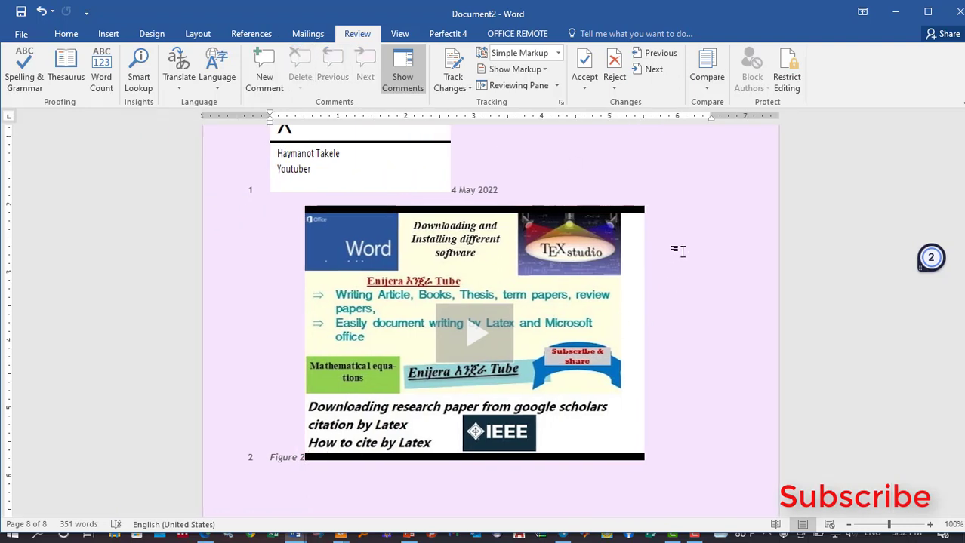
click(523, 306)
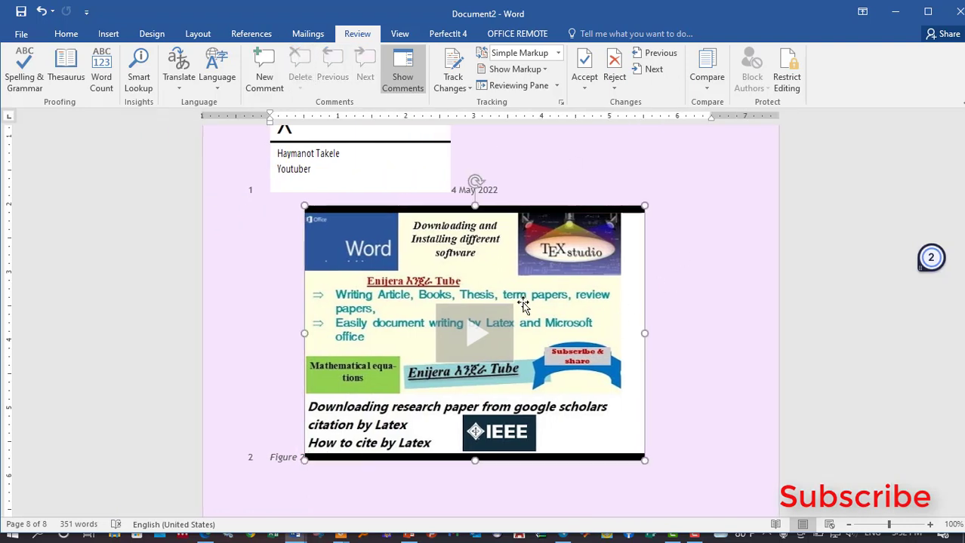
click(521, 163)
scroll(498, 280, down, 1)
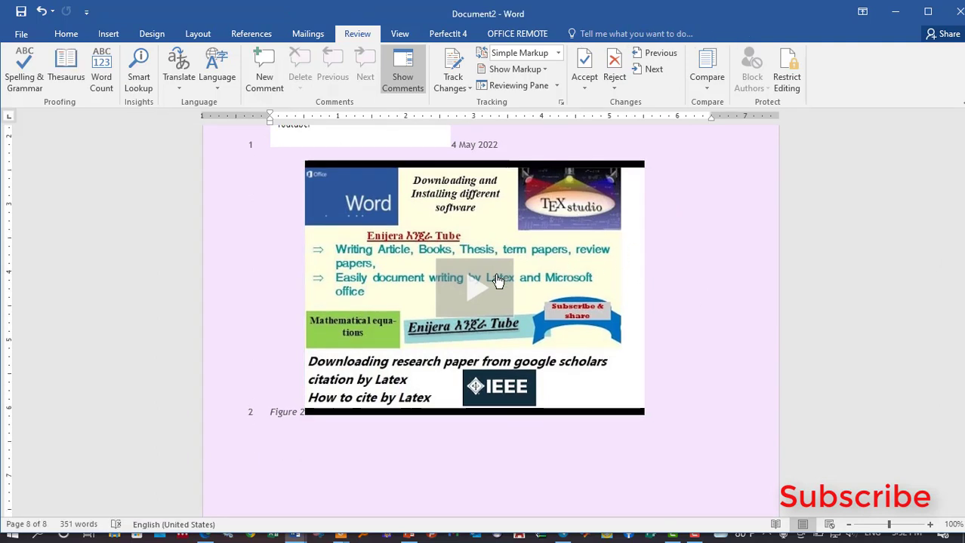
scroll(498, 281, down, 4)
scroll(513, 276, down, 5)
scroll(513, 275, down, 6)
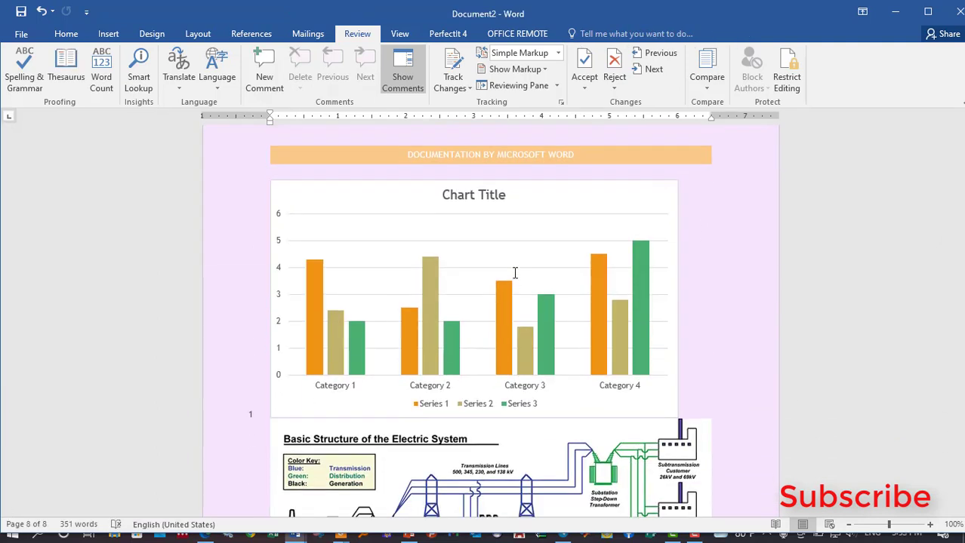
scroll(445, 249, up, 4)
scroll(491, 264, up, 3)
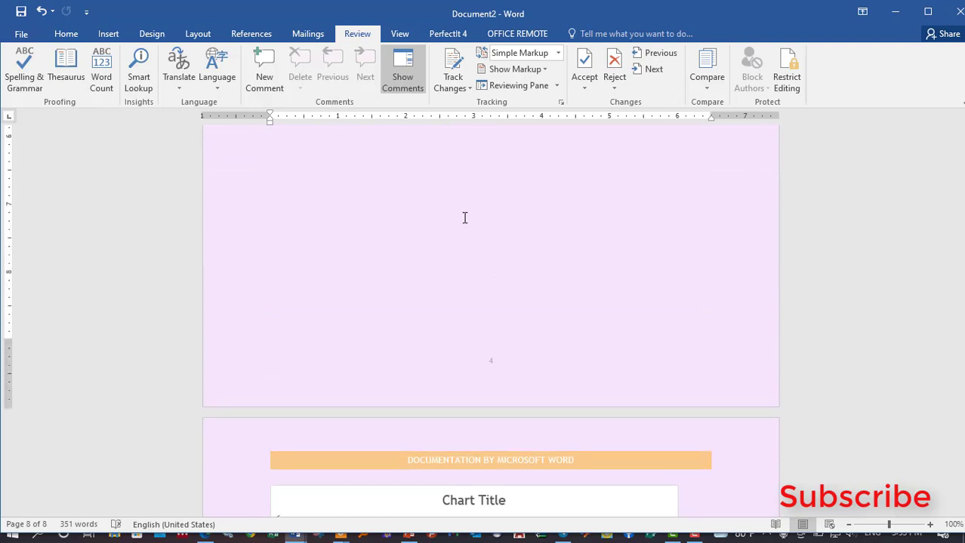
Turn on Track Changes for the document.
click(468, 89)
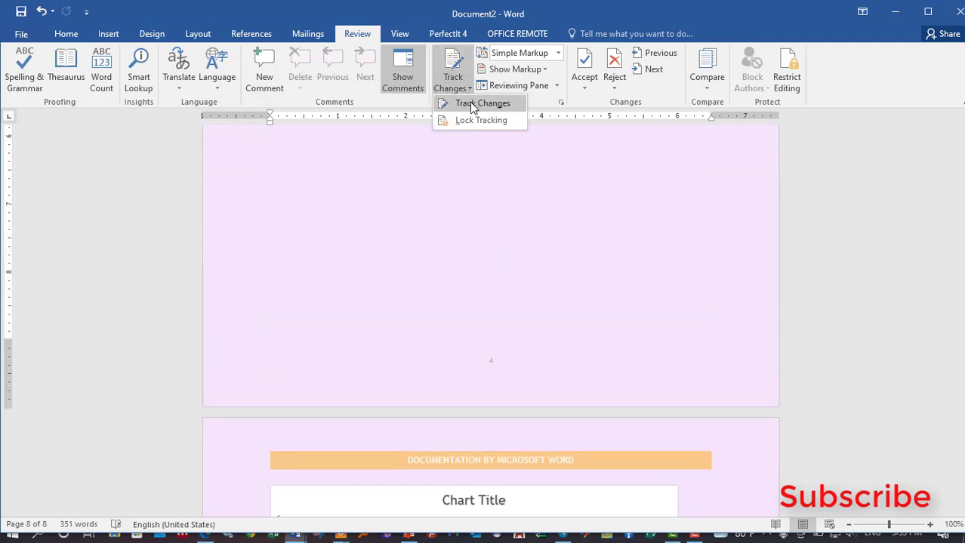
click(471, 104)
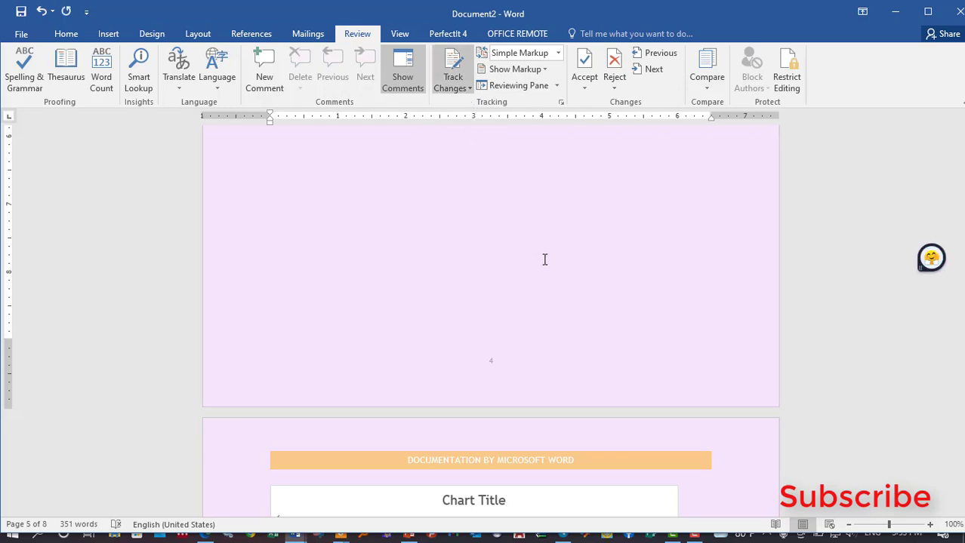
scroll(545, 260, down, 3)
scroll(544, 264, down, 4)
scroll(545, 268, down, 3)
scroll(511, 182, up, 4)
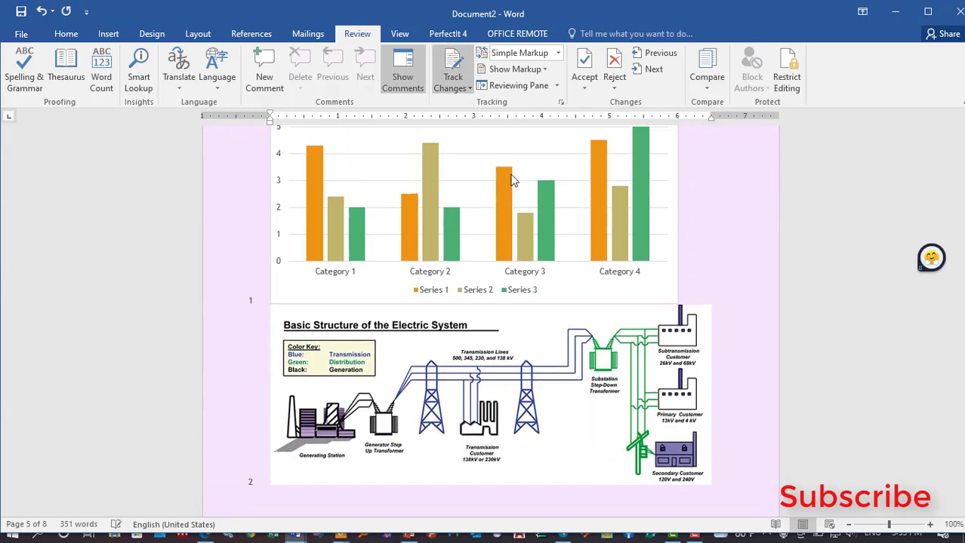
scroll(511, 181, up, 3)
Switch the markup display between All Markup and Simple Markup, and toggle comment display.
click(558, 53)
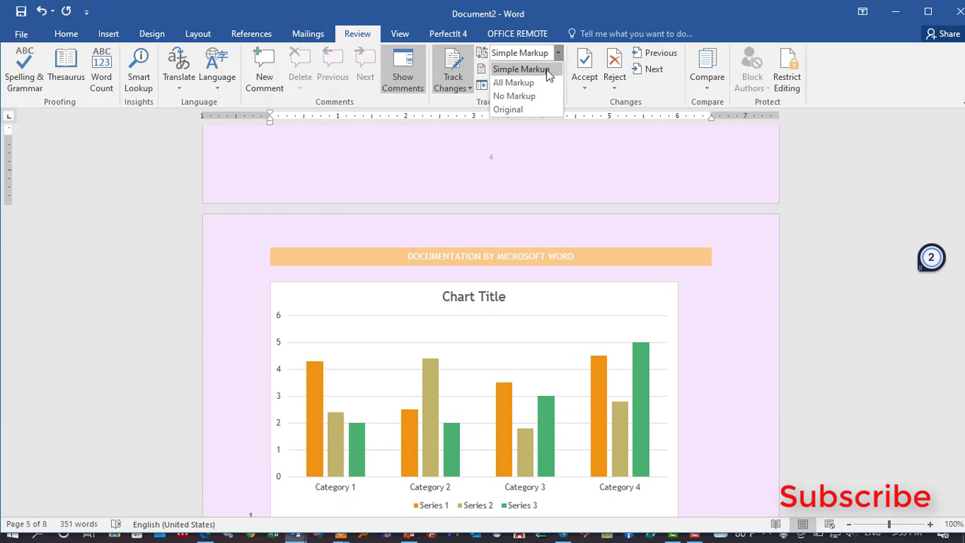
click(514, 82)
click(557, 54)
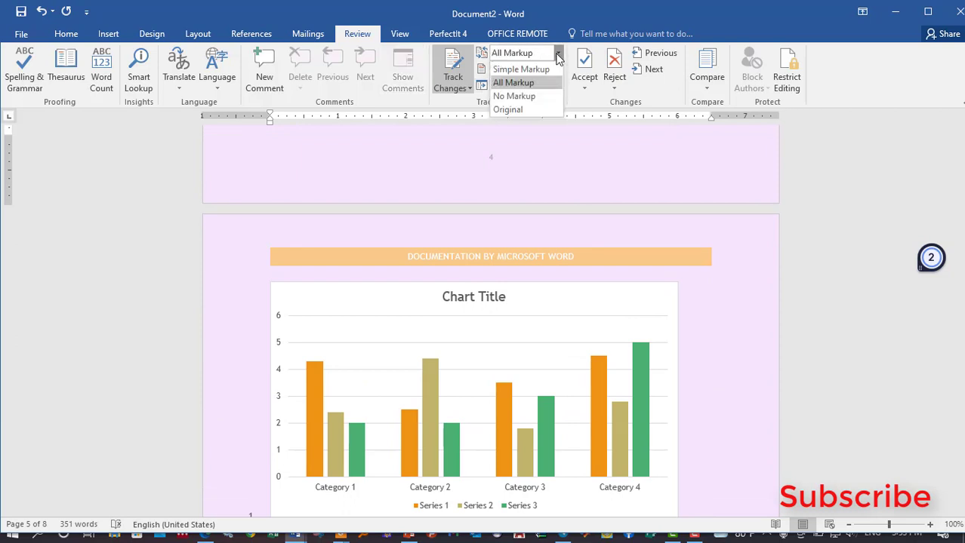
click(521, 68)
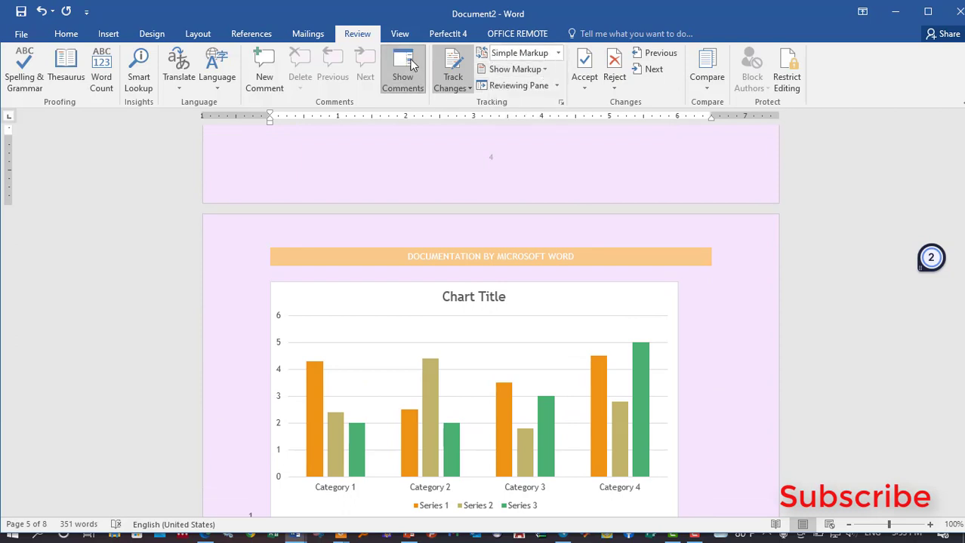
click(412, 66)
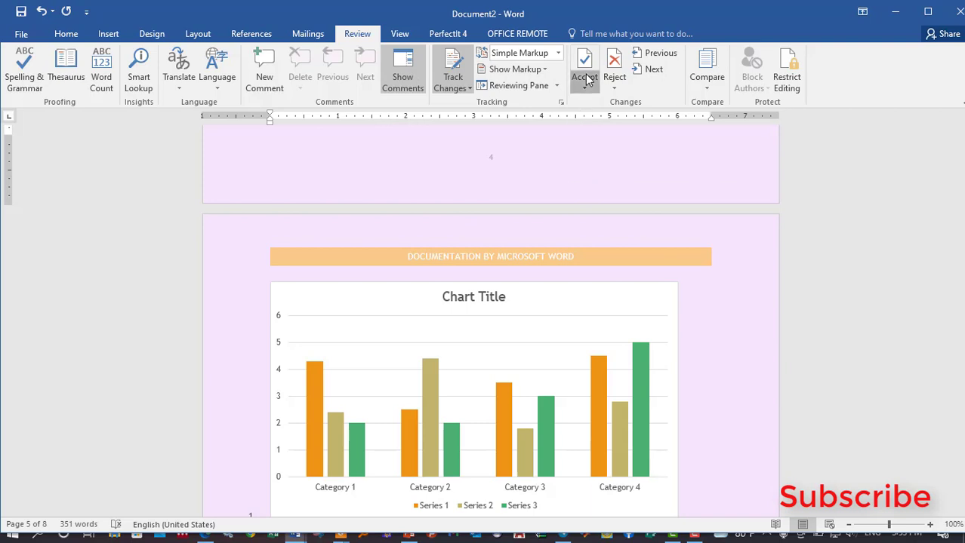
Try accepting the next change and dismiss the no-changes message.
click(587, 78)
click(608, 102)
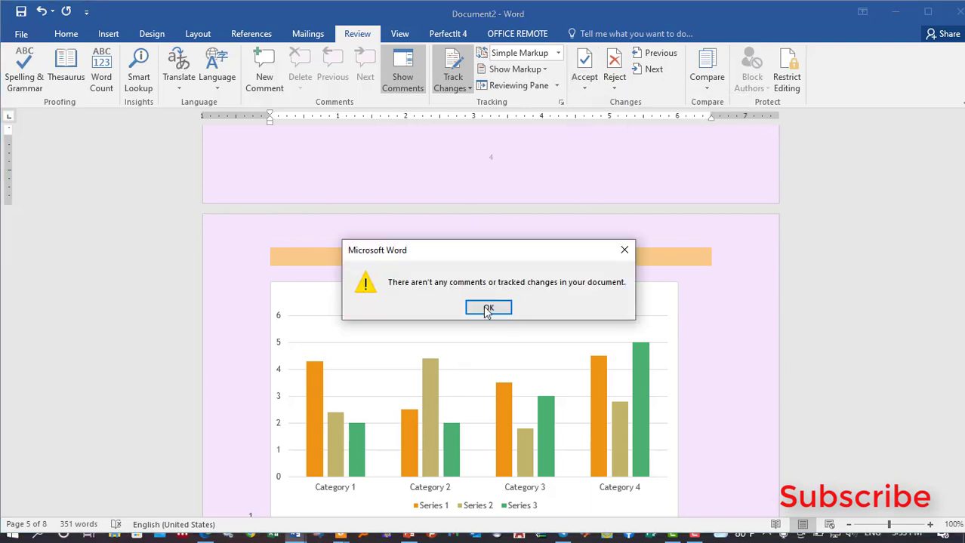
click(487, 310)
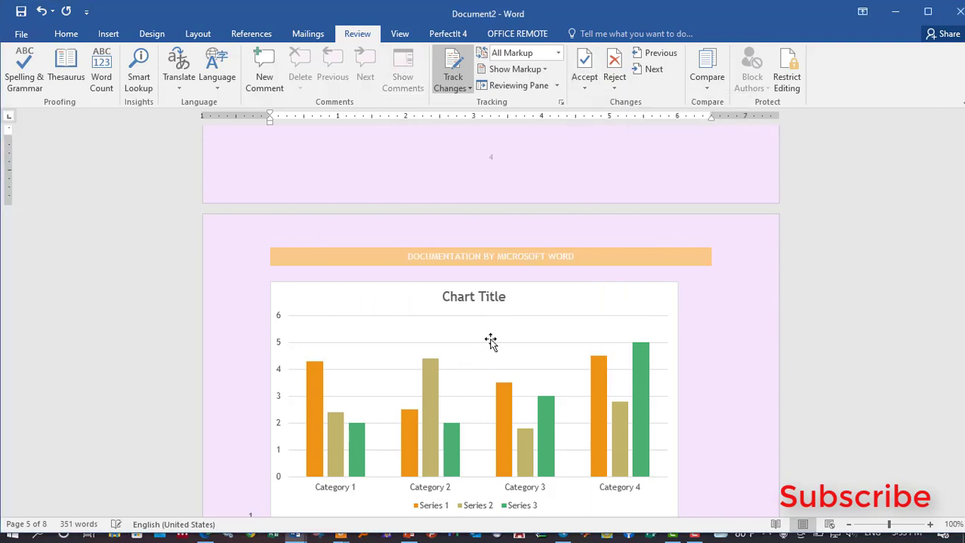
Look through the document in Read Mode, then return to Print Layout editing.
click(400, 34)
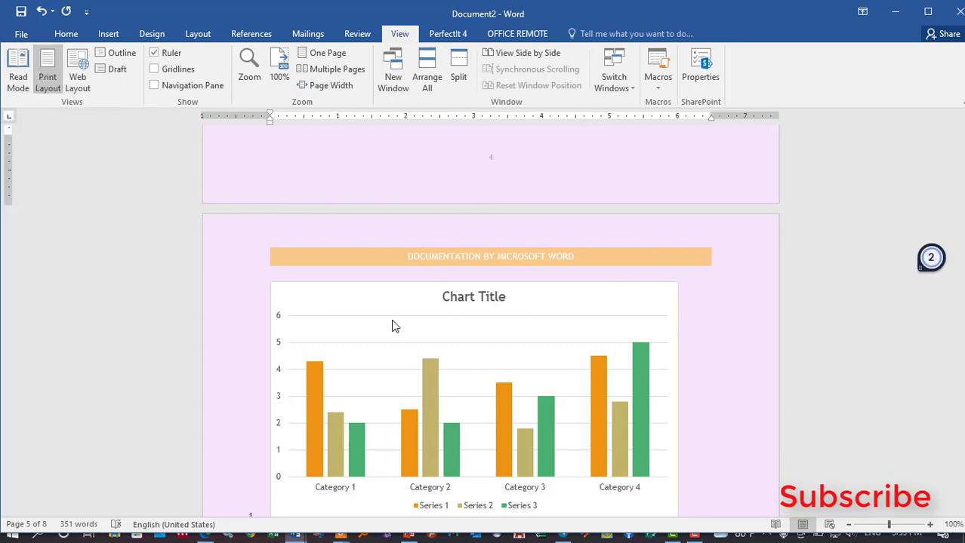
click(20, 68)
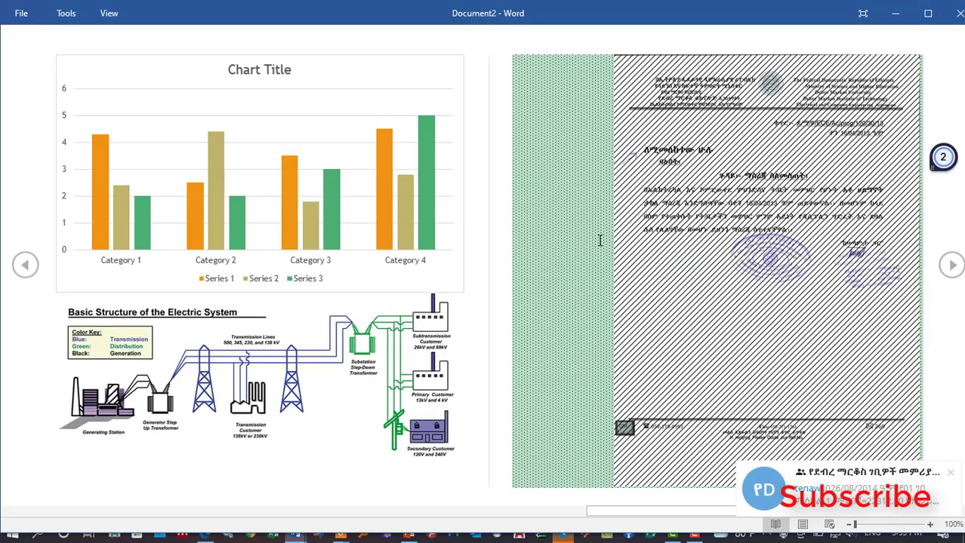
scroll(504, 227, down, 3)
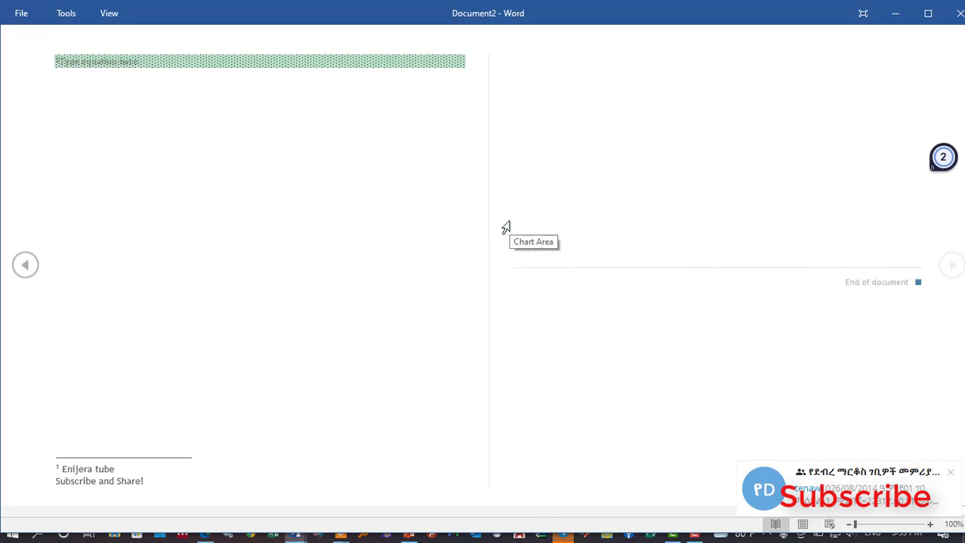
scroll(504, 227, up, 3)
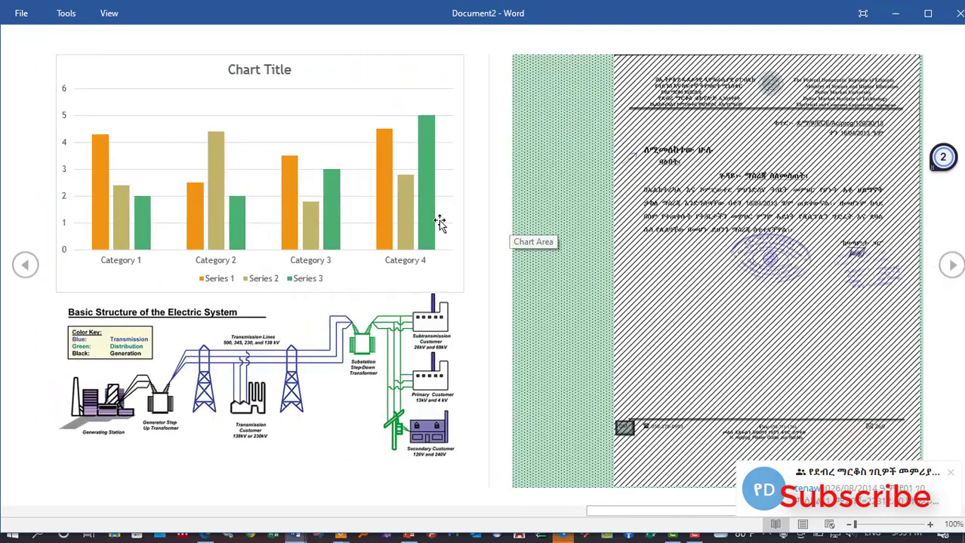
click(105, 14)
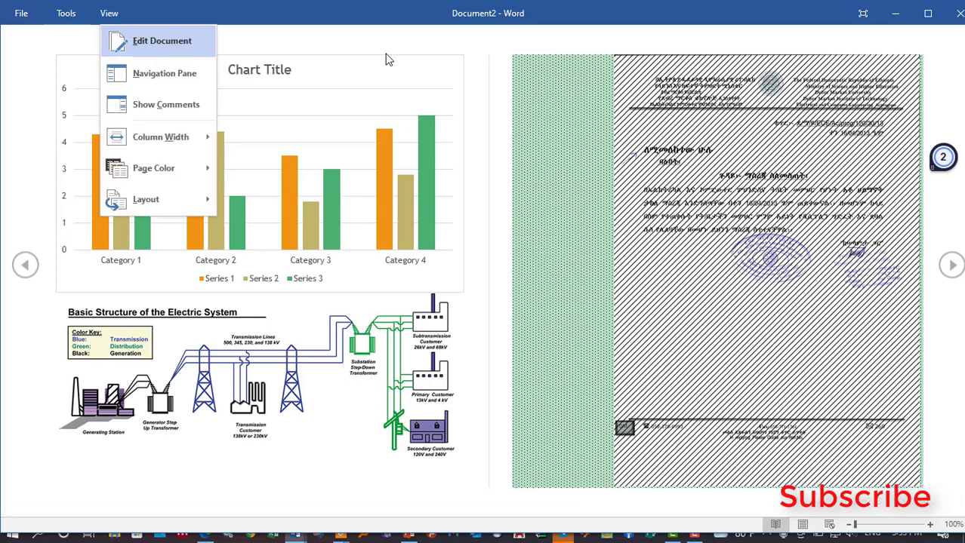
key(Escape)
key(Escape)
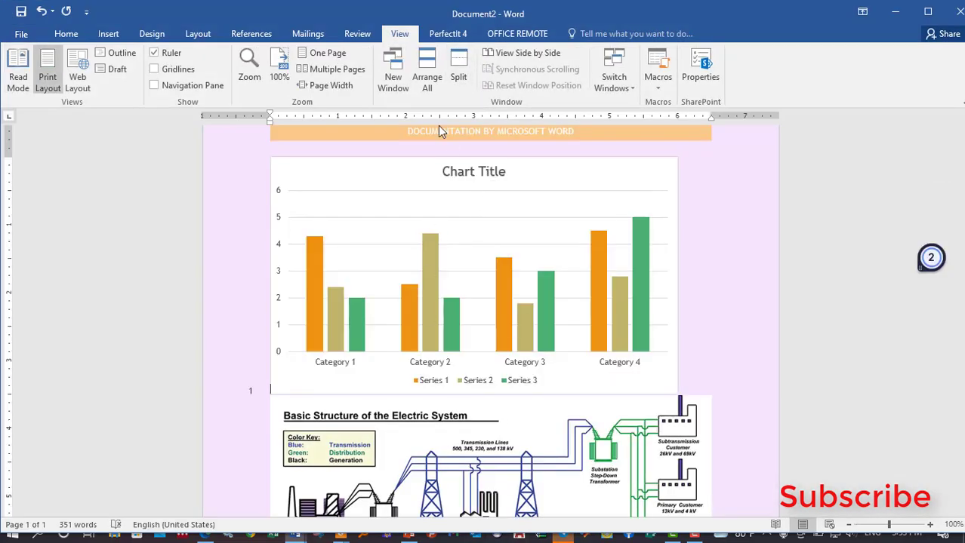
View Document2 and Document1 side by side, selecting the chart in Document2.
click(526, 54)
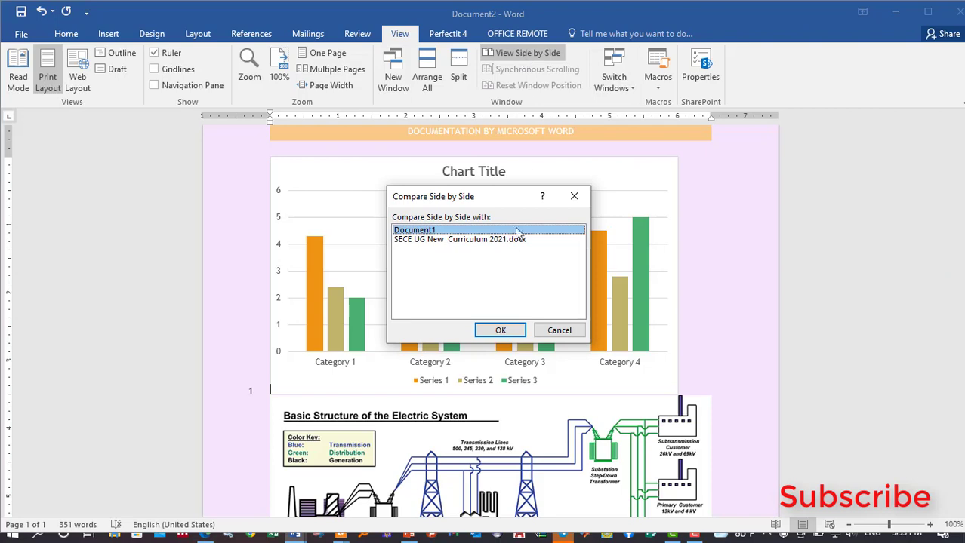
click(499, 330)
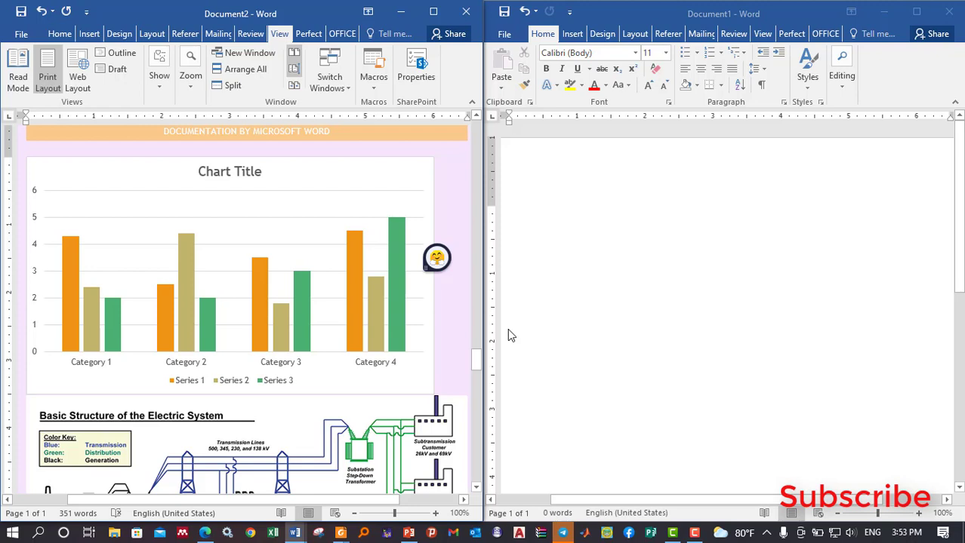
click(281, 314)
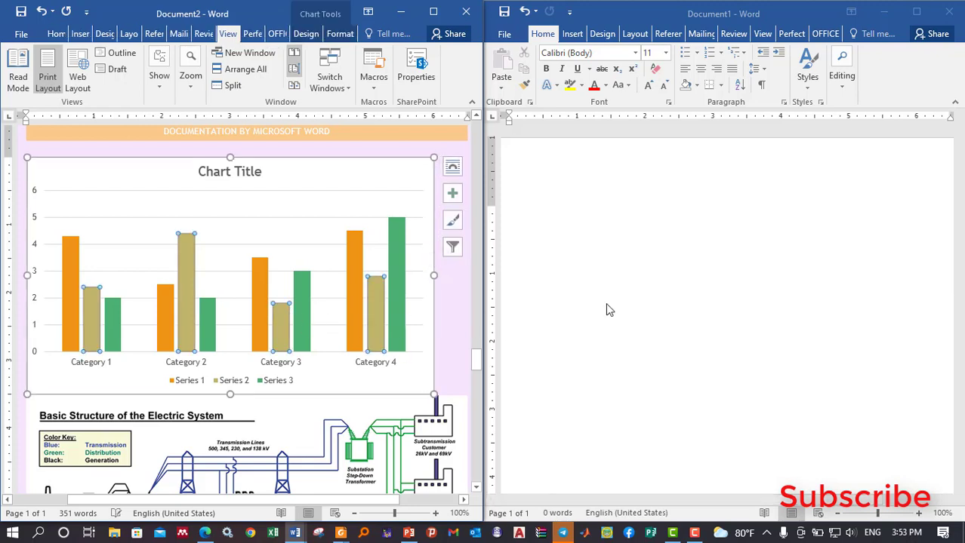
click(682, 278)
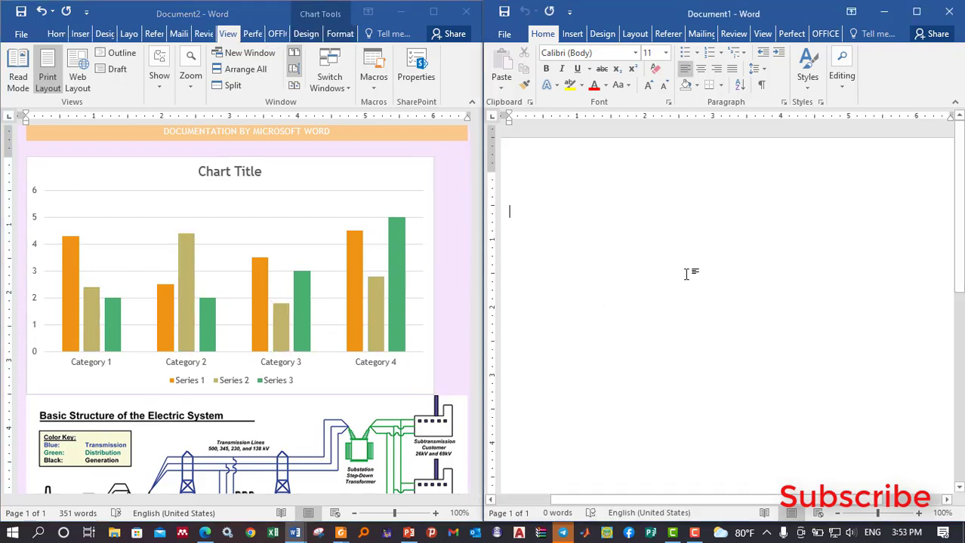
scroll(681, 268, down, 5)
scroll(679, 258, up, 5)
click(274, 286)
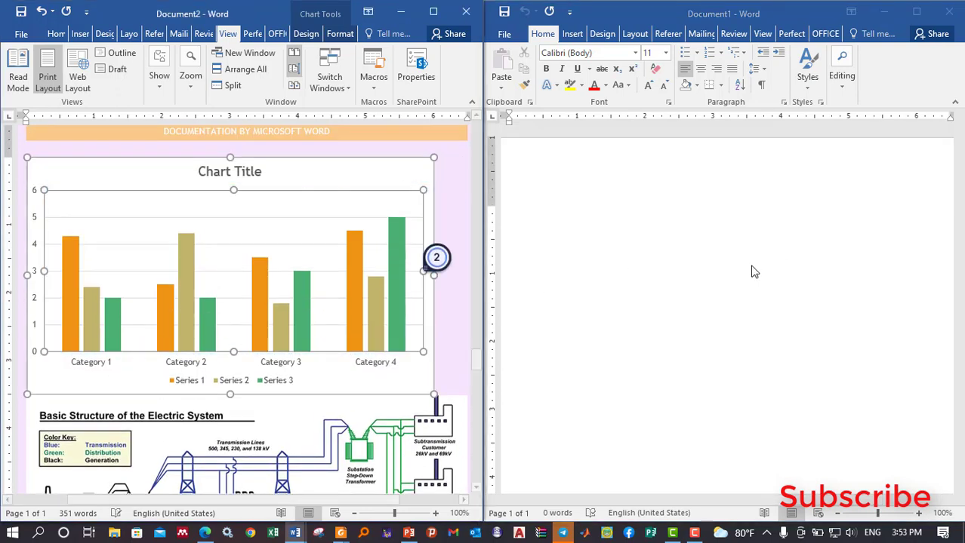
right_click(253, 263)
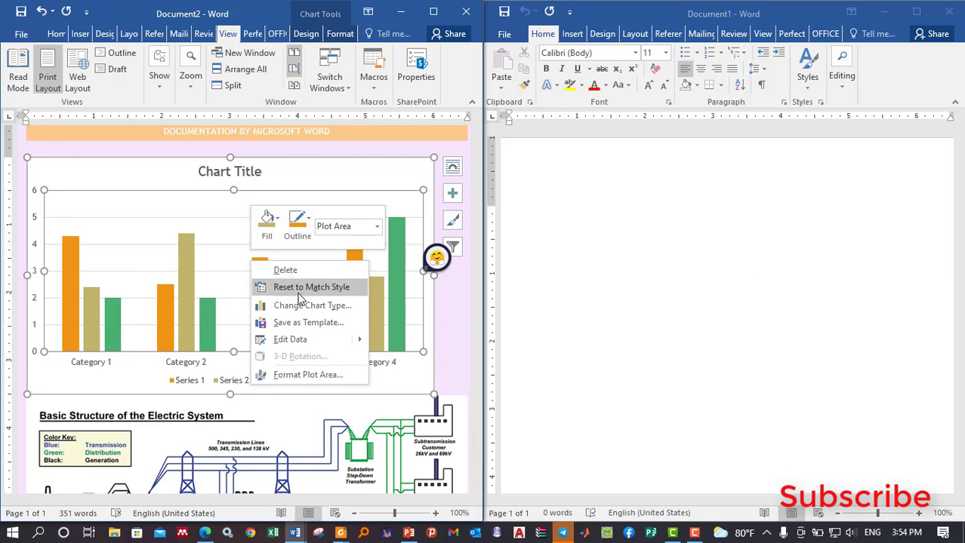
click(211, 216)
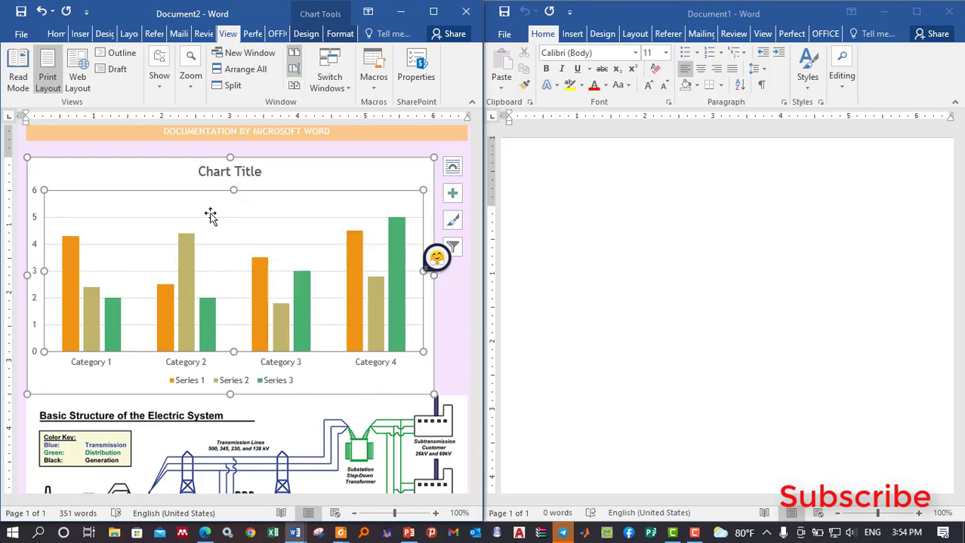
Maximize the blank Document1, then cancel closing it so it stays open unsaved.
click(718, 258)
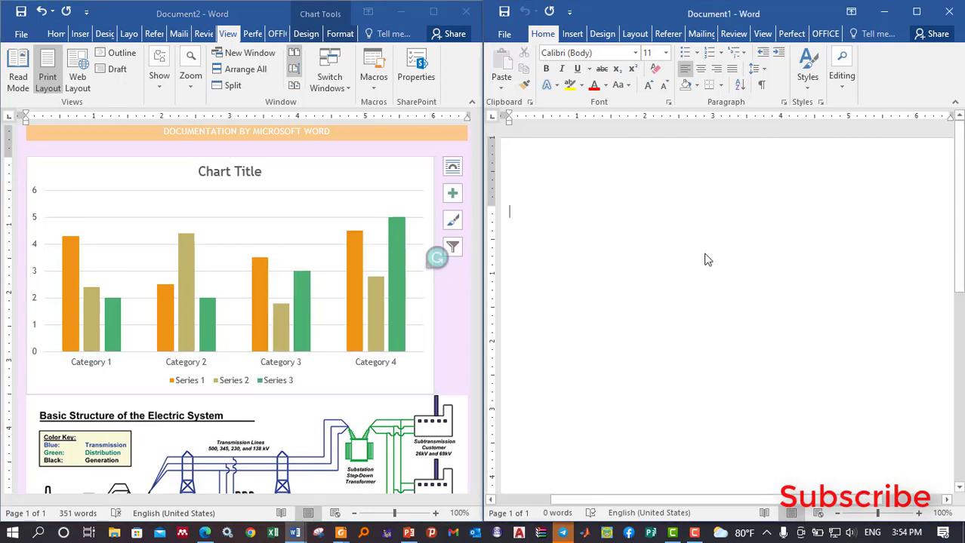
click(915, 11)
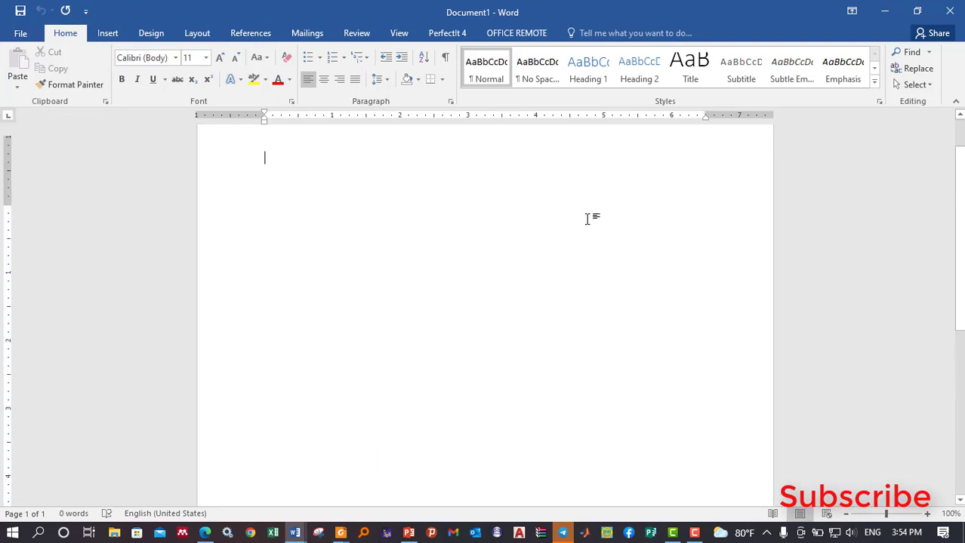
click(951, 12)
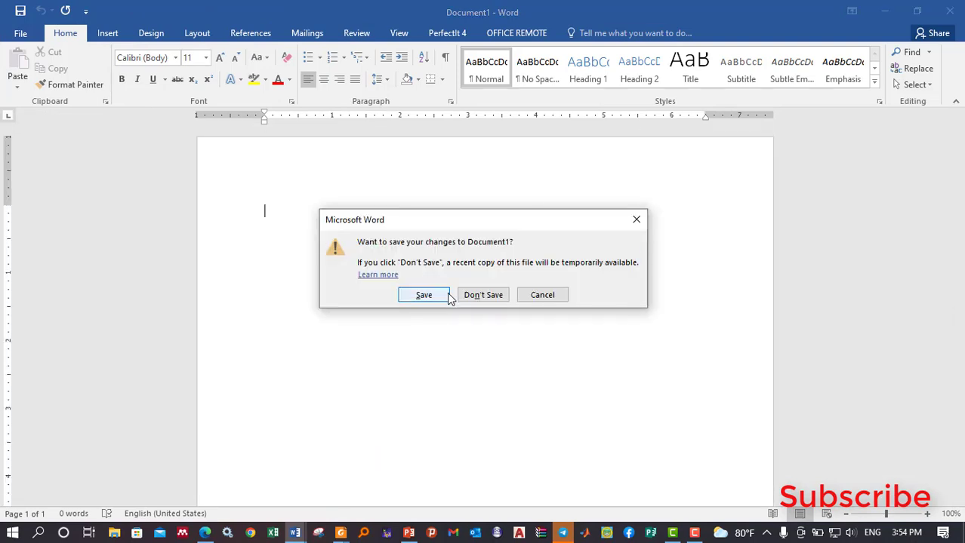
click(547, 299)
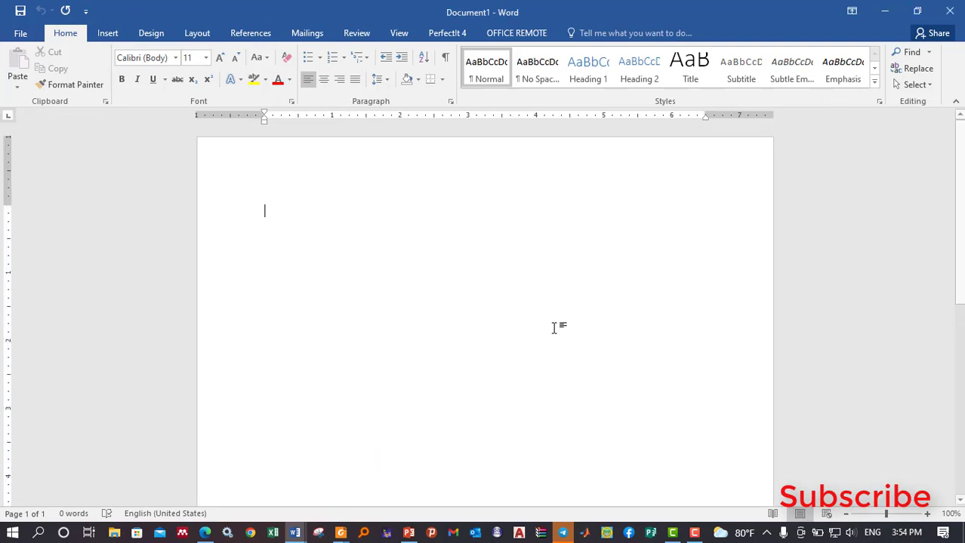
Restore the Document2 chart window from the taskbar and maximize it.
mouse_move(296, 534)
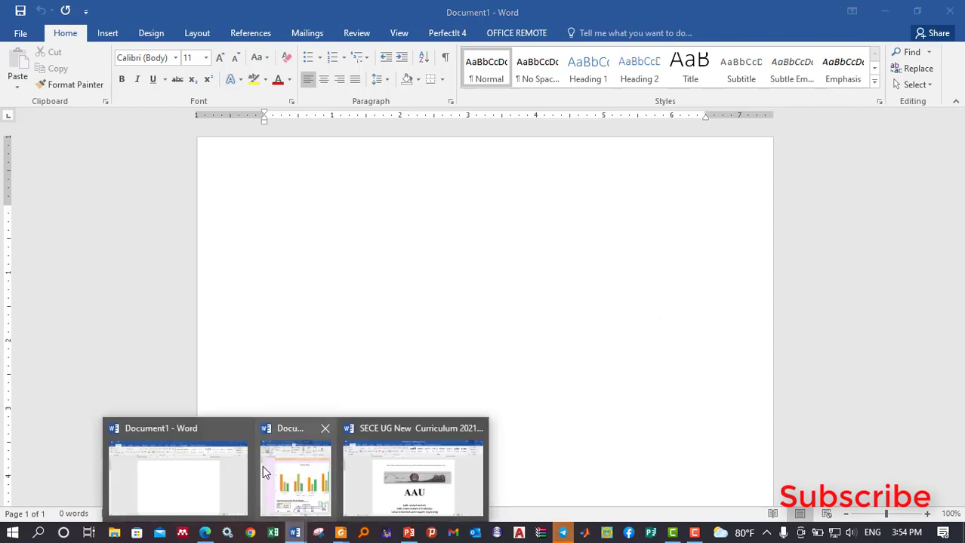
click(302, 484)
click(432, 12)
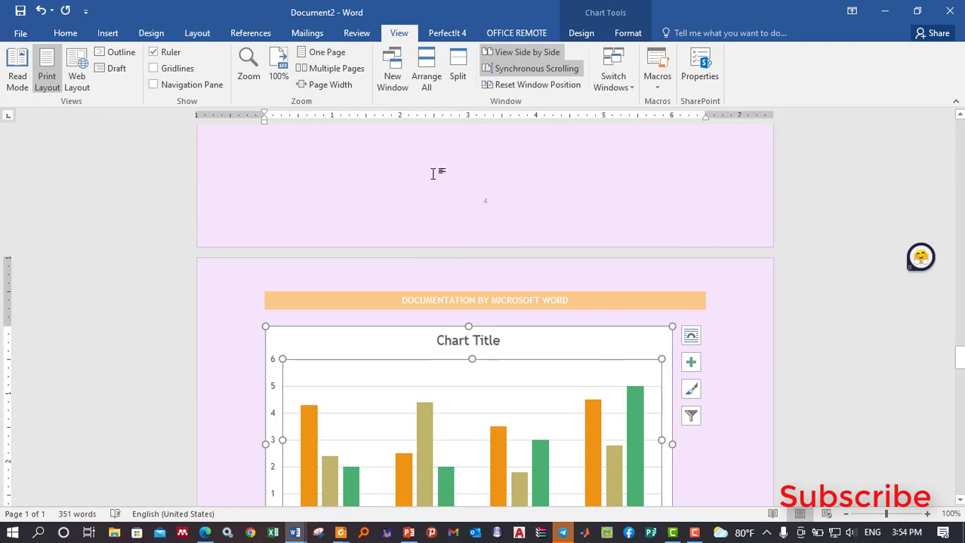
Launch PerfectIt on Document2, dismissing its error and accepting the Revisions Mode notice.
click(452, 34)
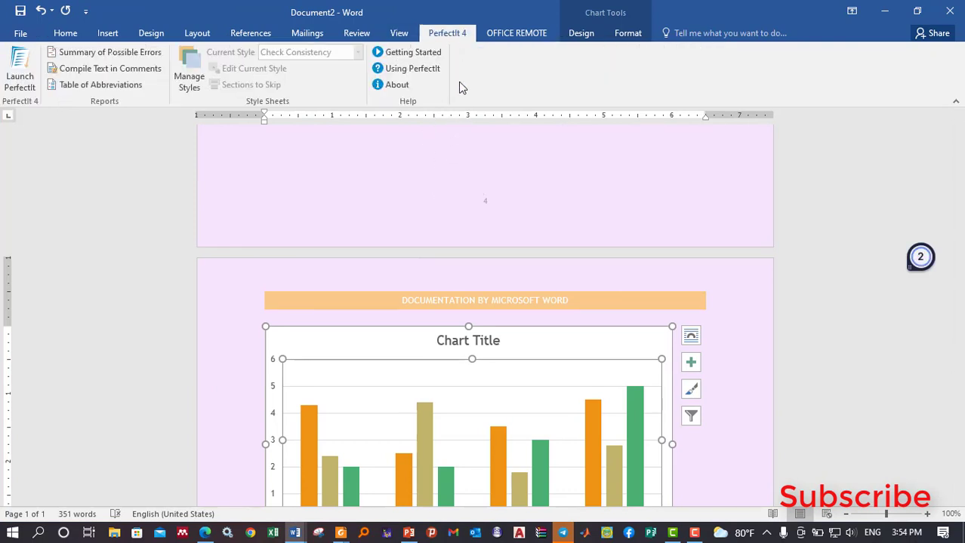
click(128, 59)
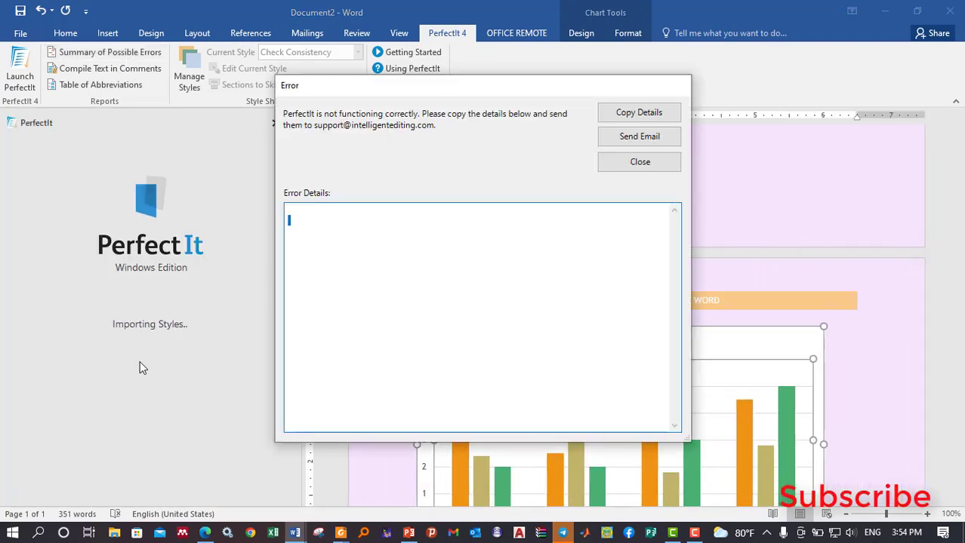
click(655, 161)
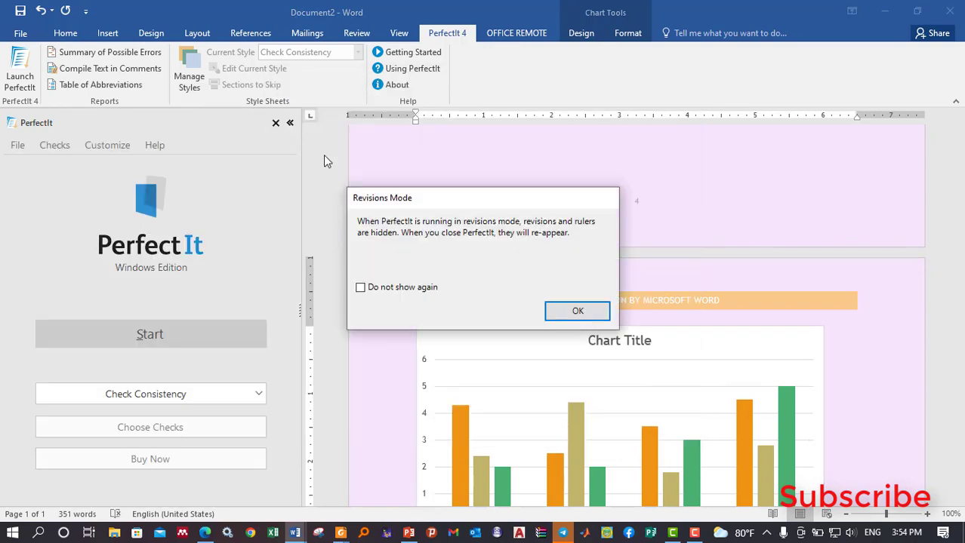
click(572, 313)
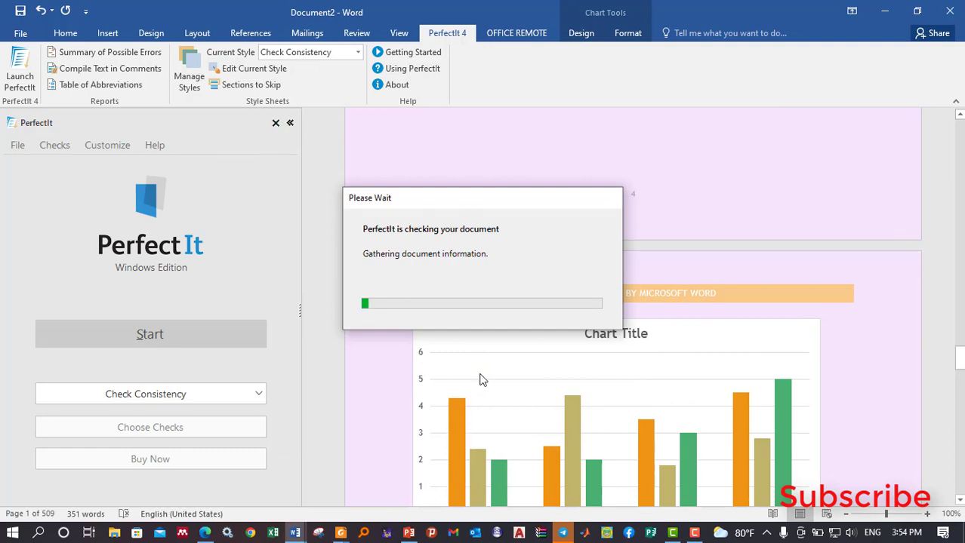
Browse the Office Remote and Home commands, selecting the chart and cancelling a command search.
click(514, 34)
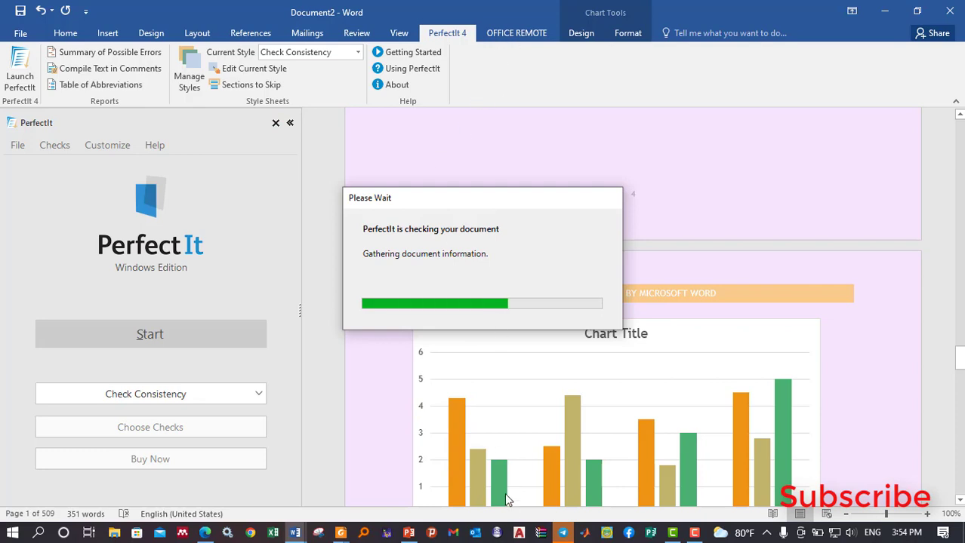
click(505, 486)
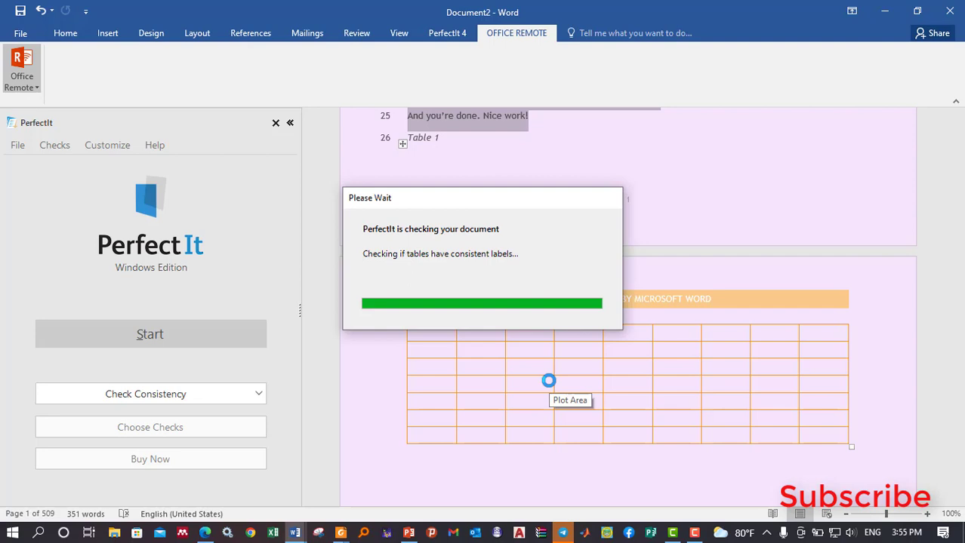
click(640, 36)
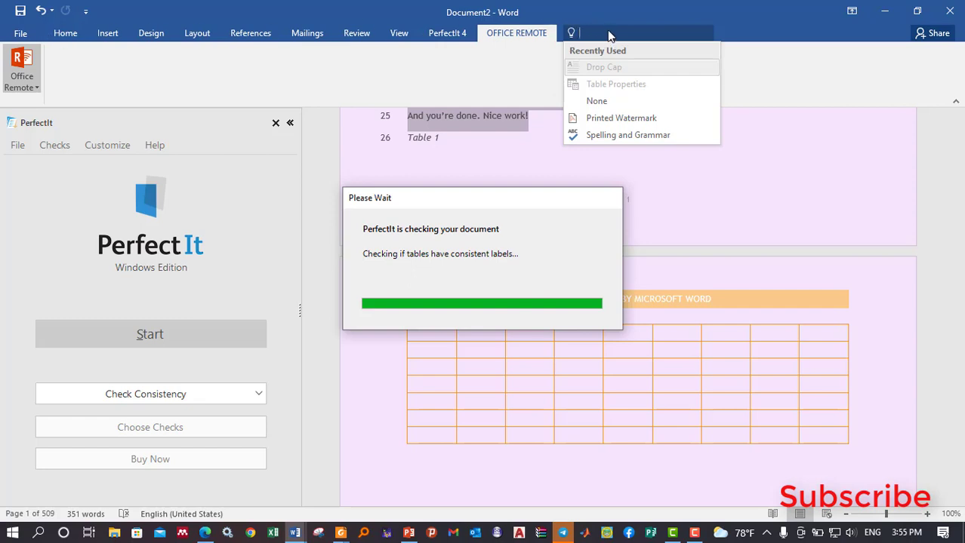
key(Escape)
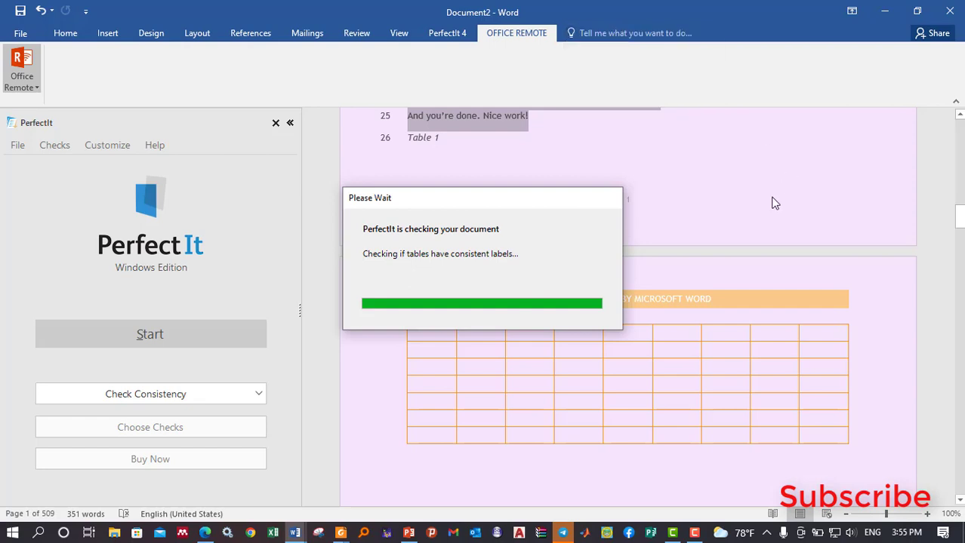
click(64, 33)
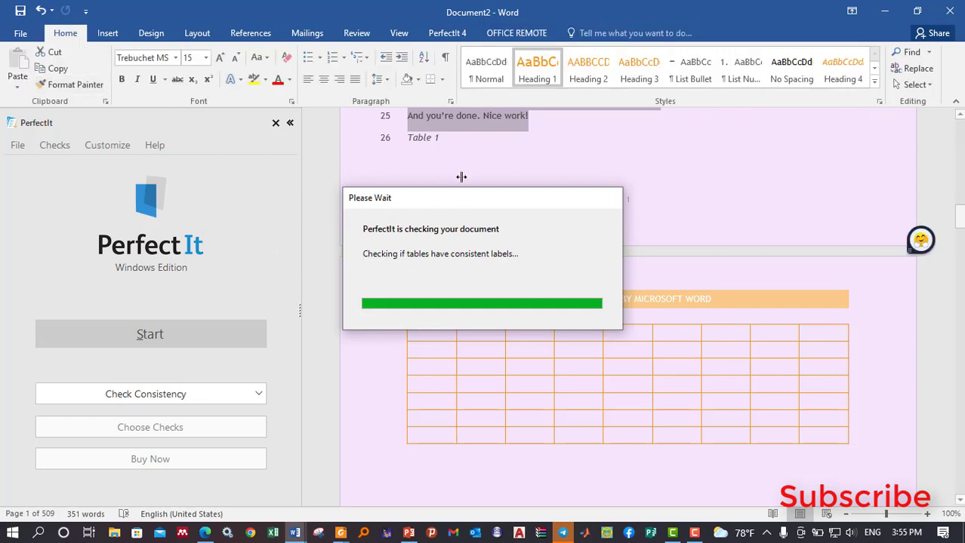
scroll(507, 179, down, 1)
scroll(507, 179, down, 4)
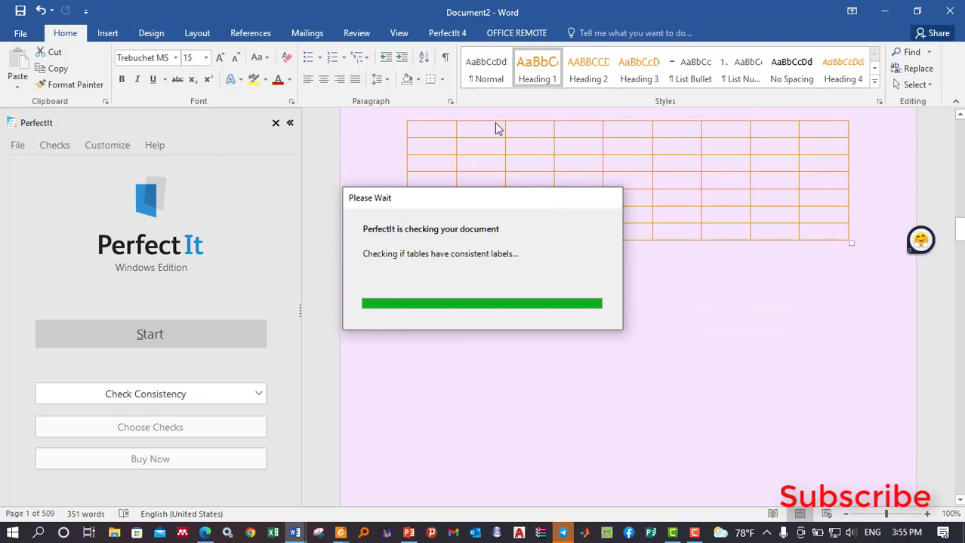
scroll(497, 129, up, 4)
scroll(714, 179, up, 8)
scroll(717, 179, up, 4)
scroll(385, 152, up, 4)
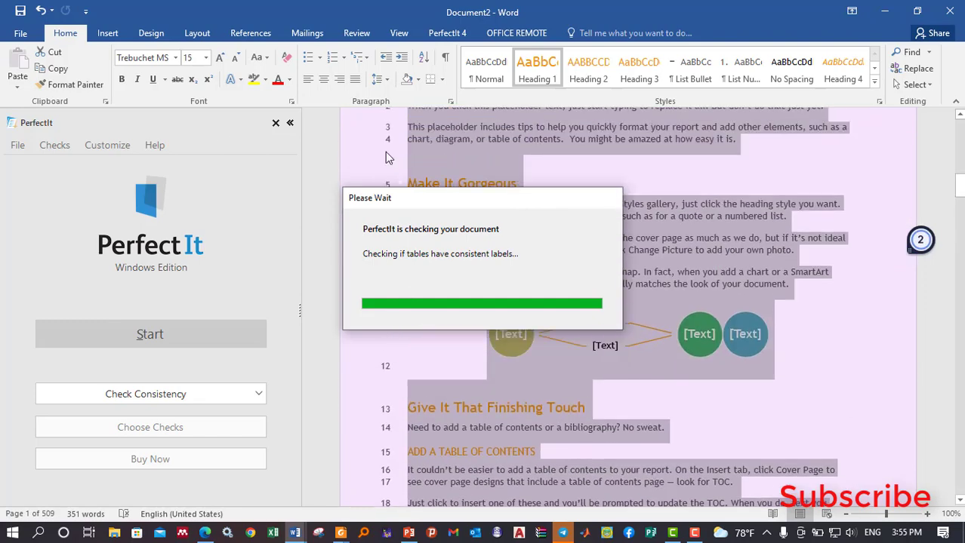
scroll(536, 158, up, 3)
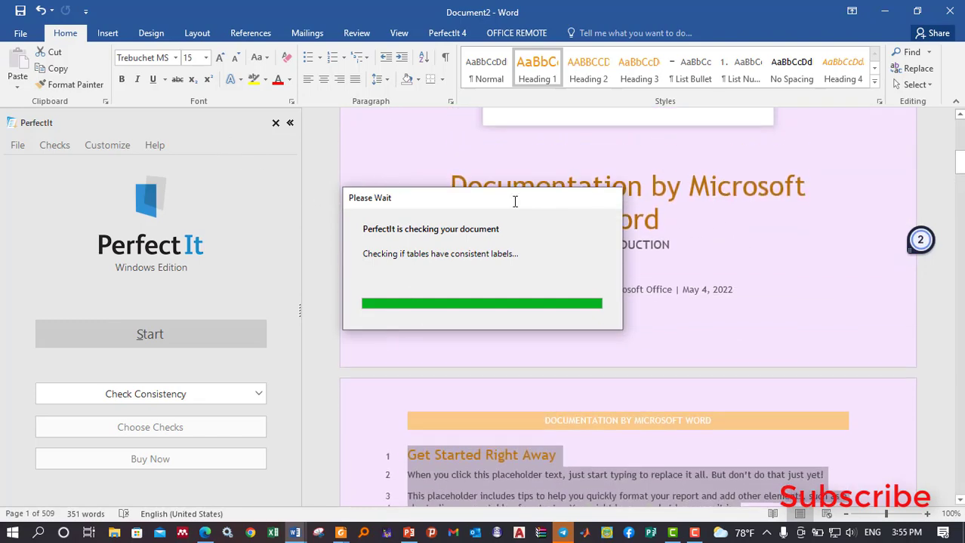
scroll(515, 198, up, 5)
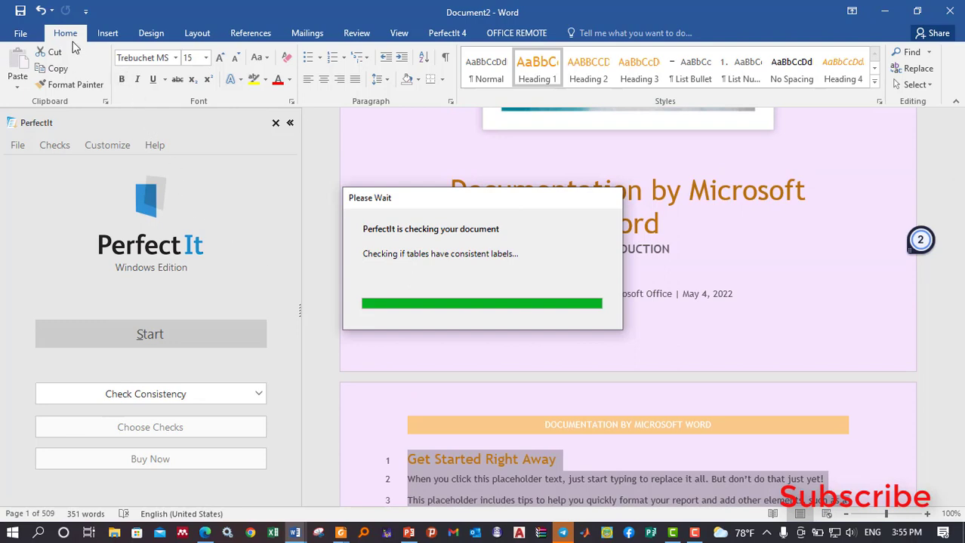
click(20, 89)
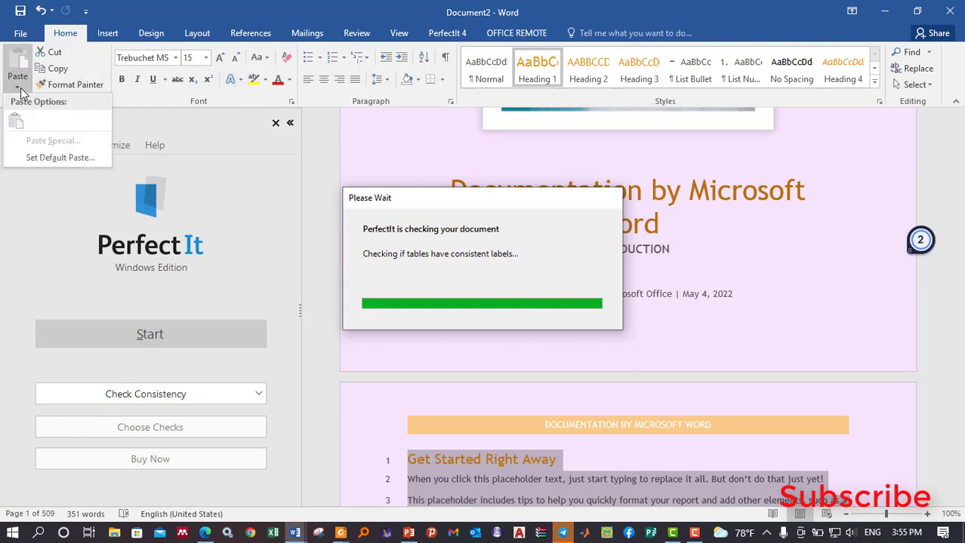
click(21, 89)
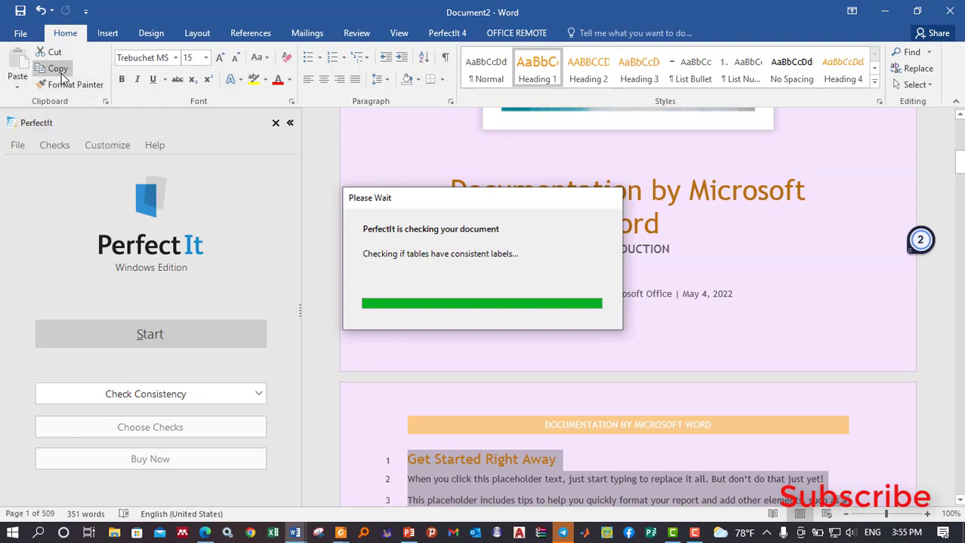
click(175, 57)
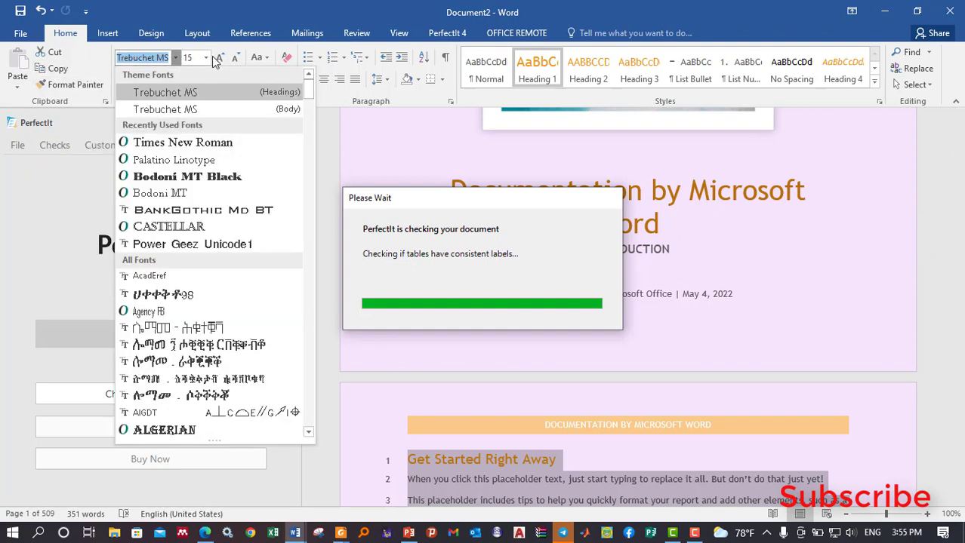
click(215, 60)
click(266, 59)
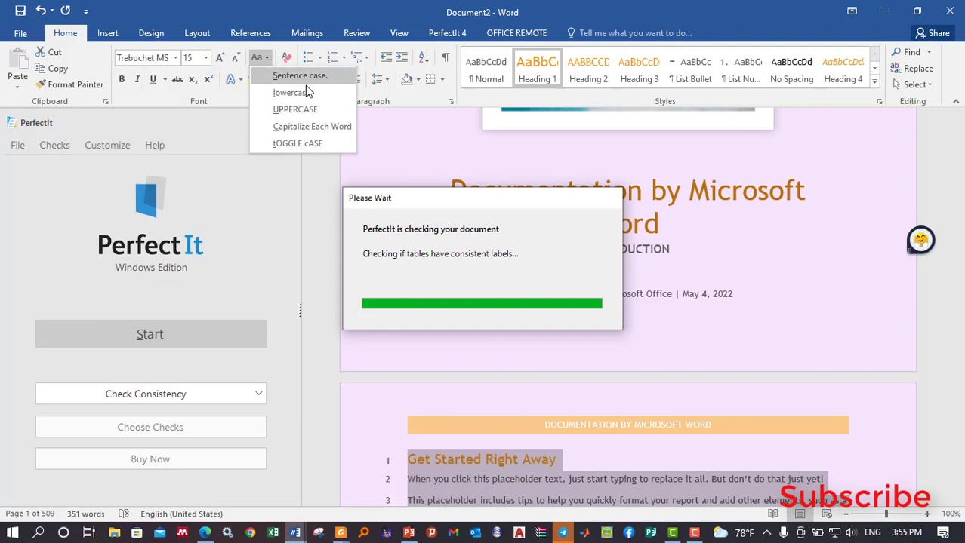
click(344, 143)
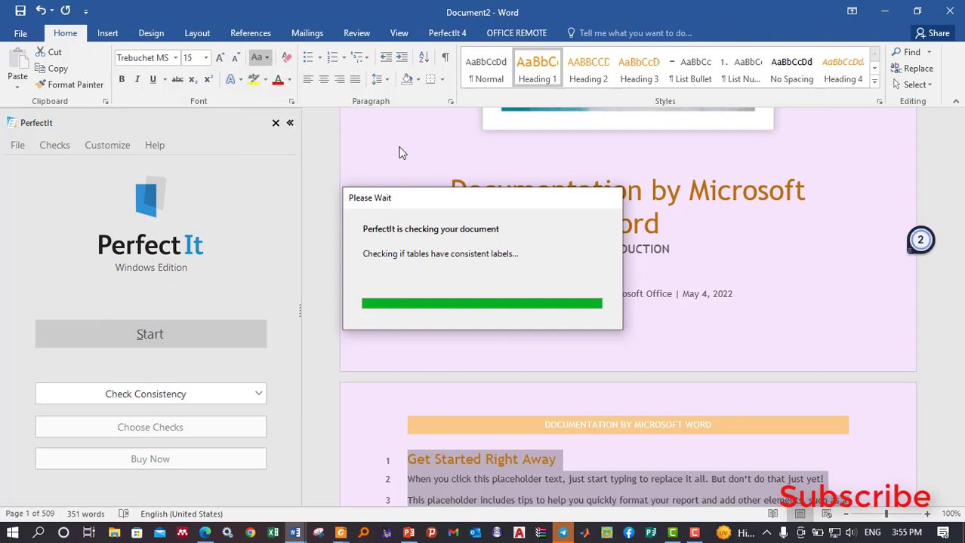
click(318, 58)
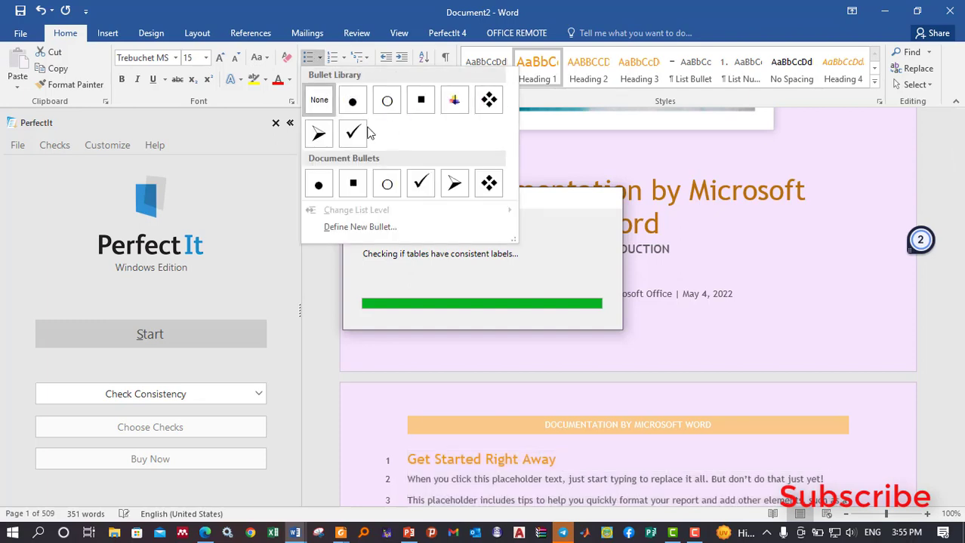
click(318, 59)
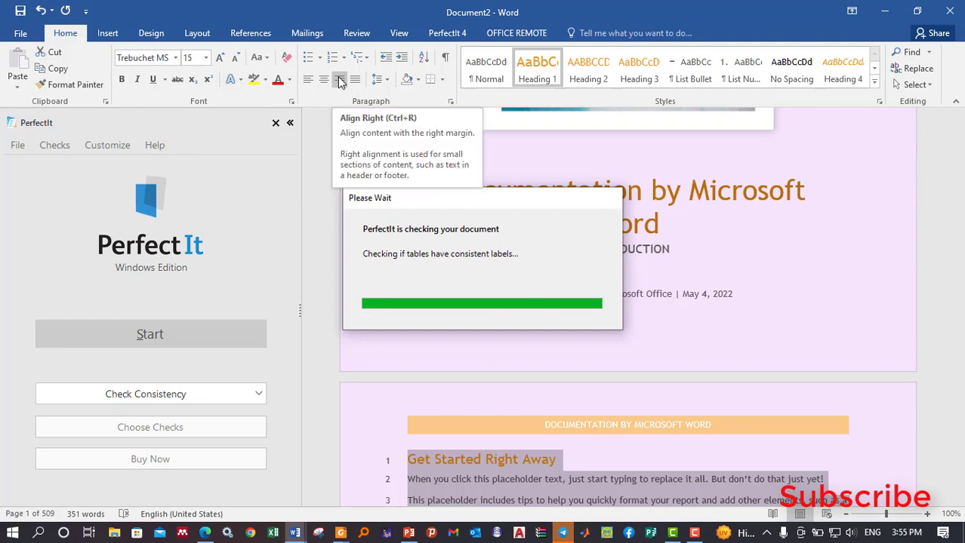
click(387, 80)
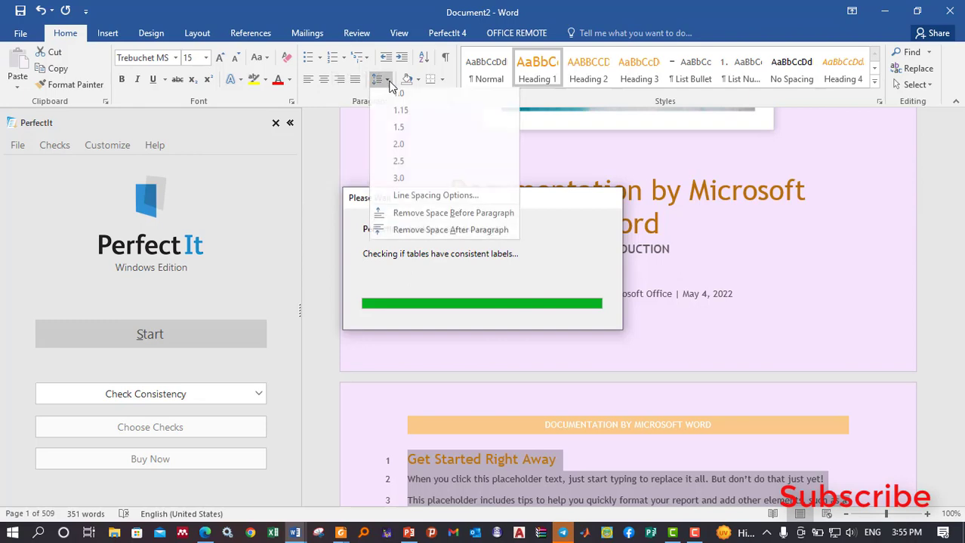
click(388, 81)
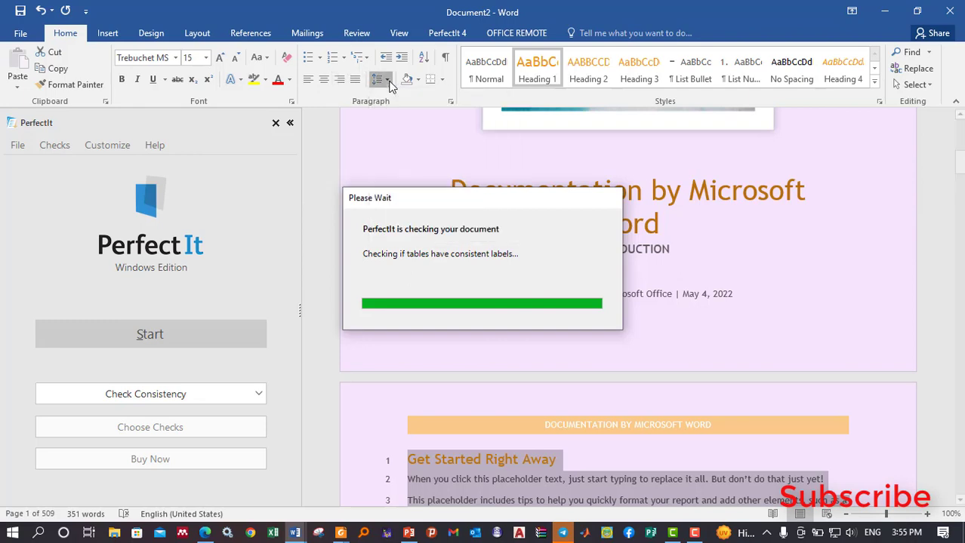
click(390, 81)
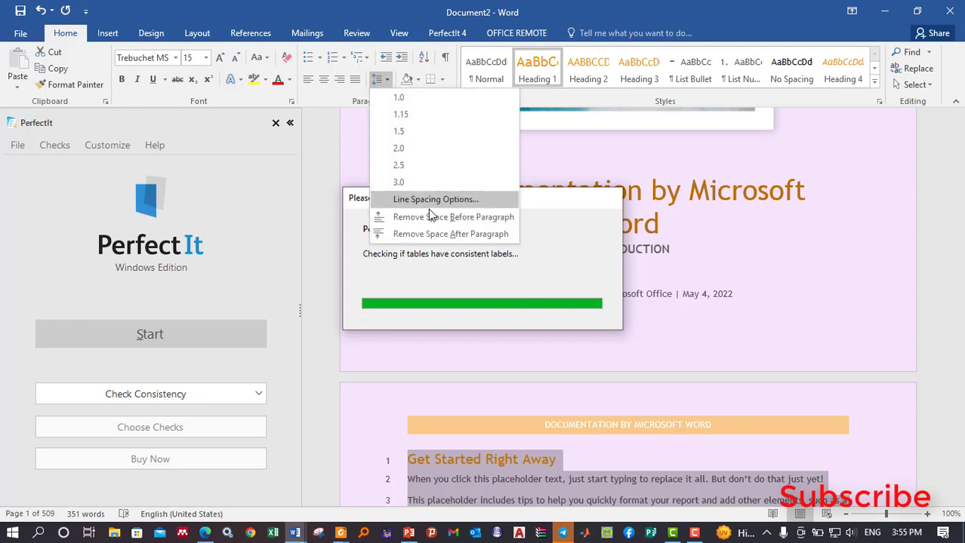
click(467, 365)
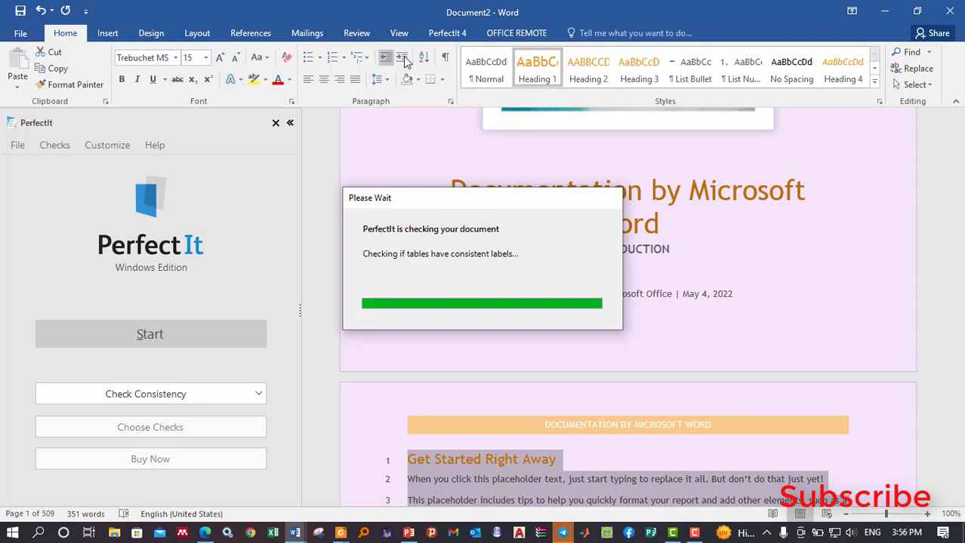
click(416, 79)
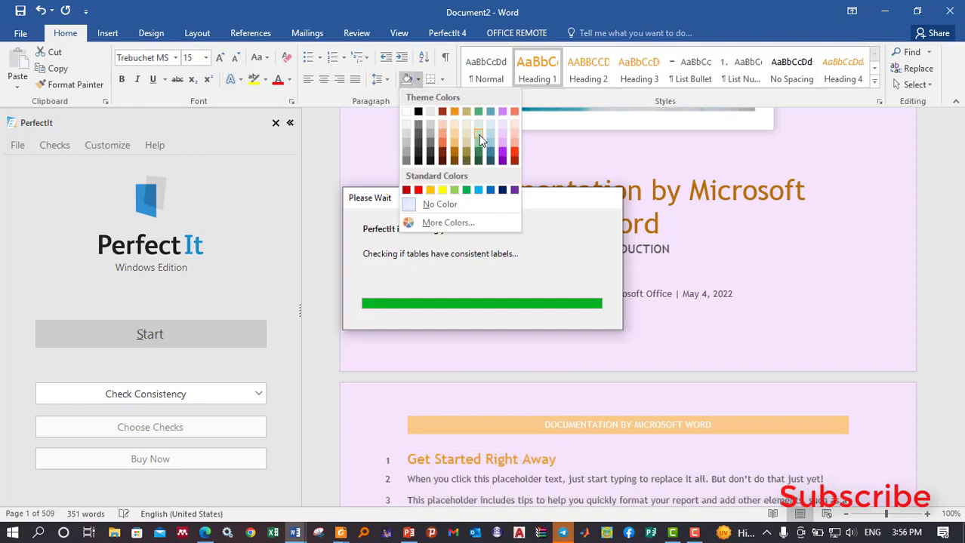
click(417, 80)
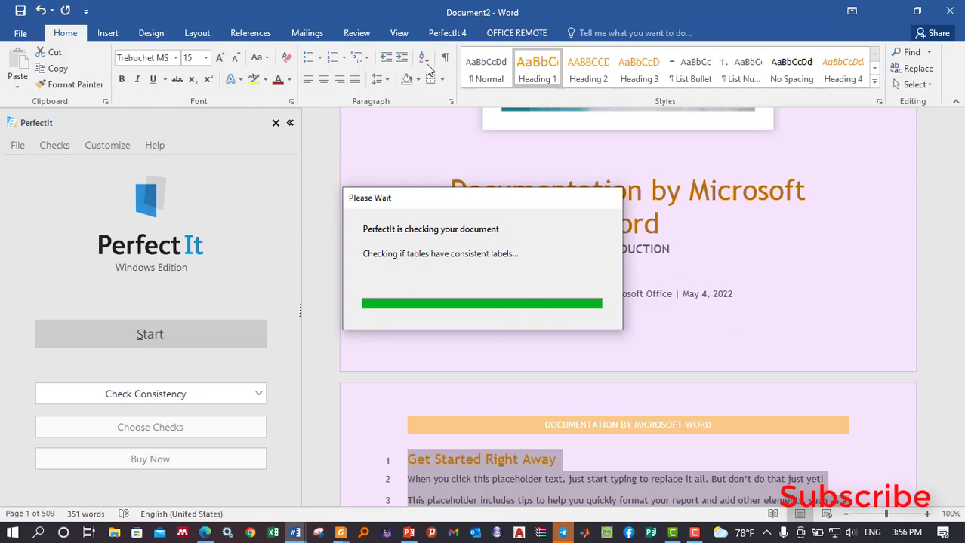
click(425, 58)
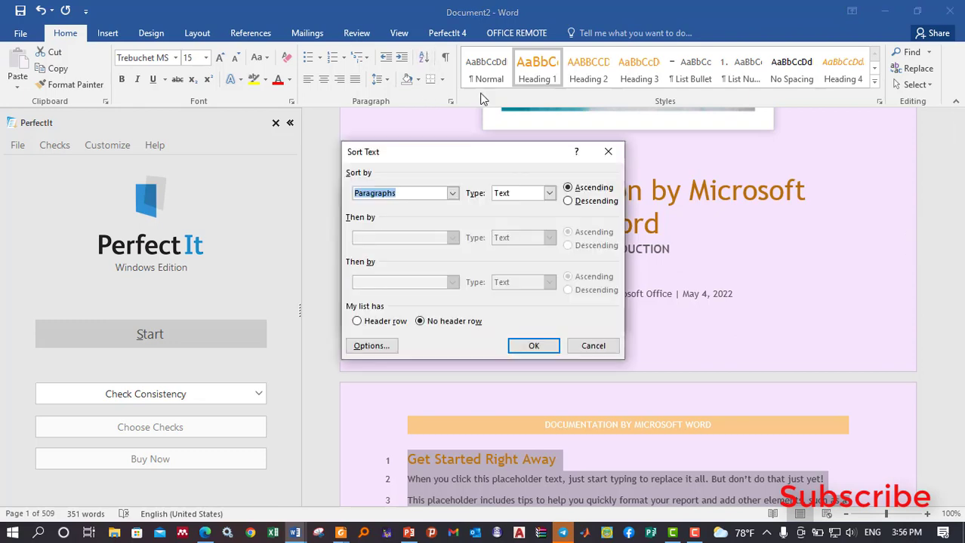
click(533, 348)
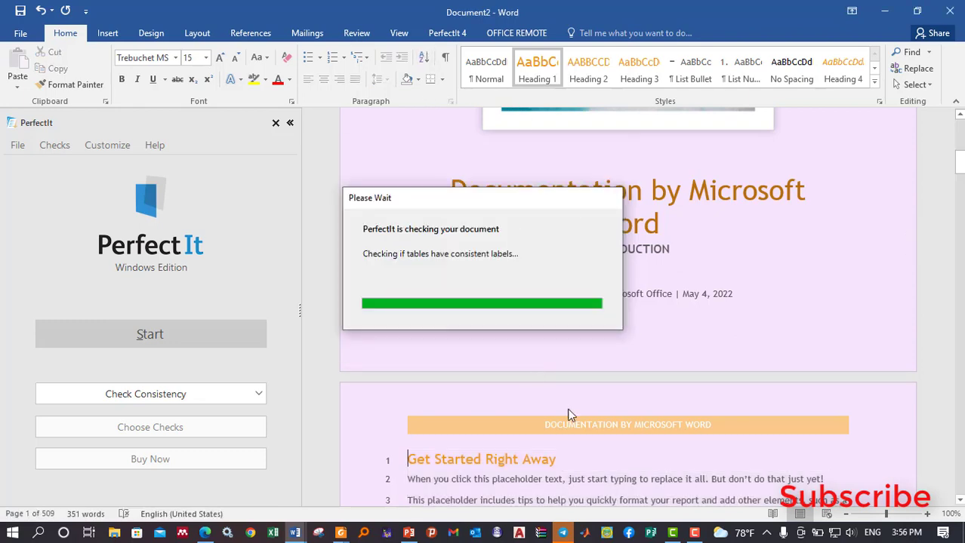
click(446, 59)
click(446, 60)
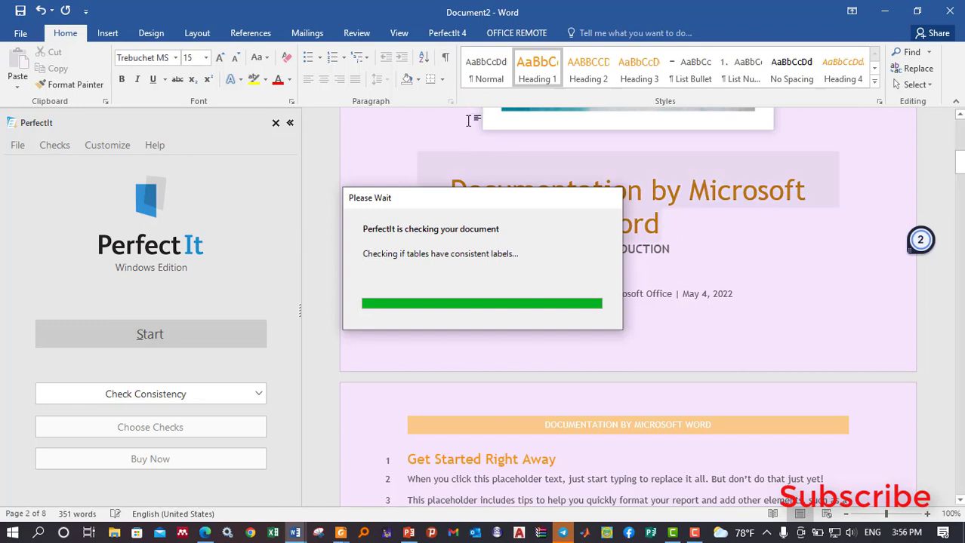
click(446, 60)
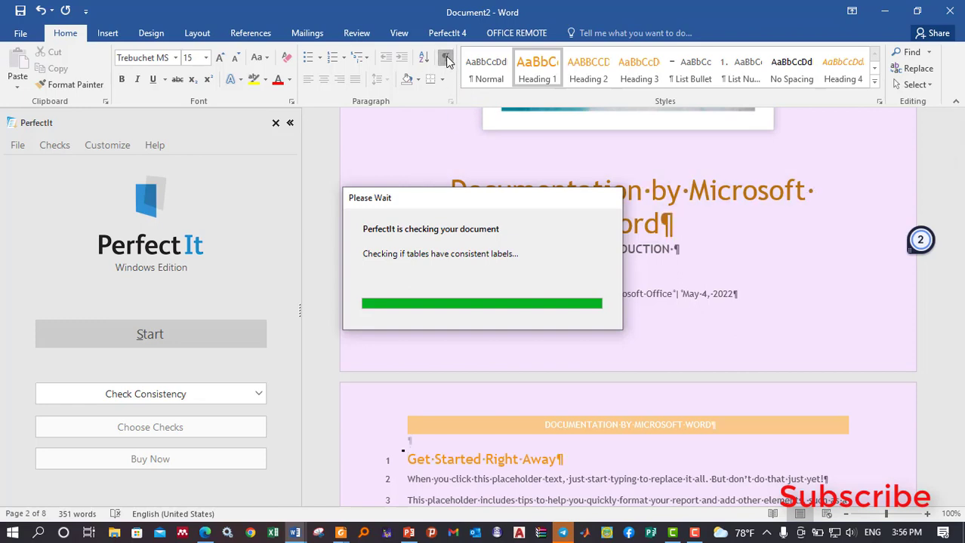
click(446, 60)
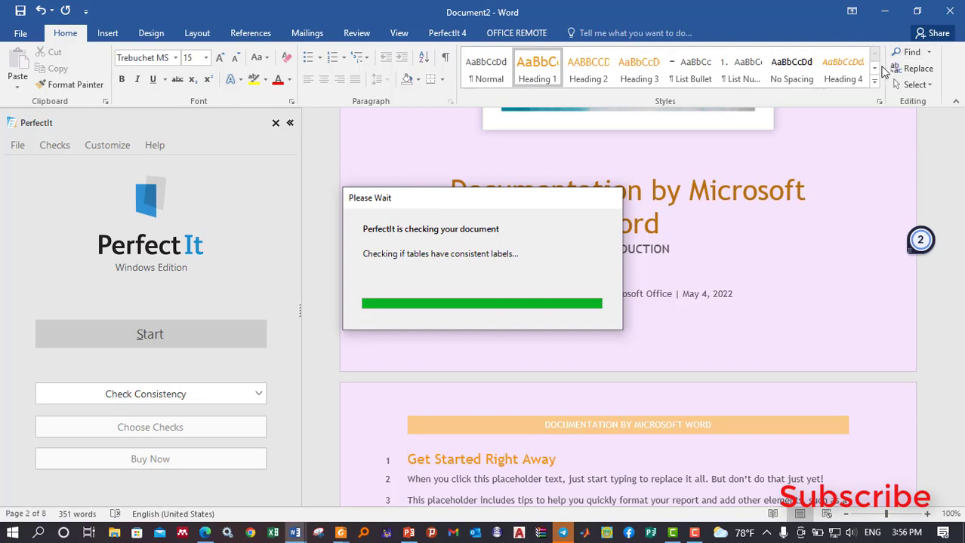
click(874, 81)
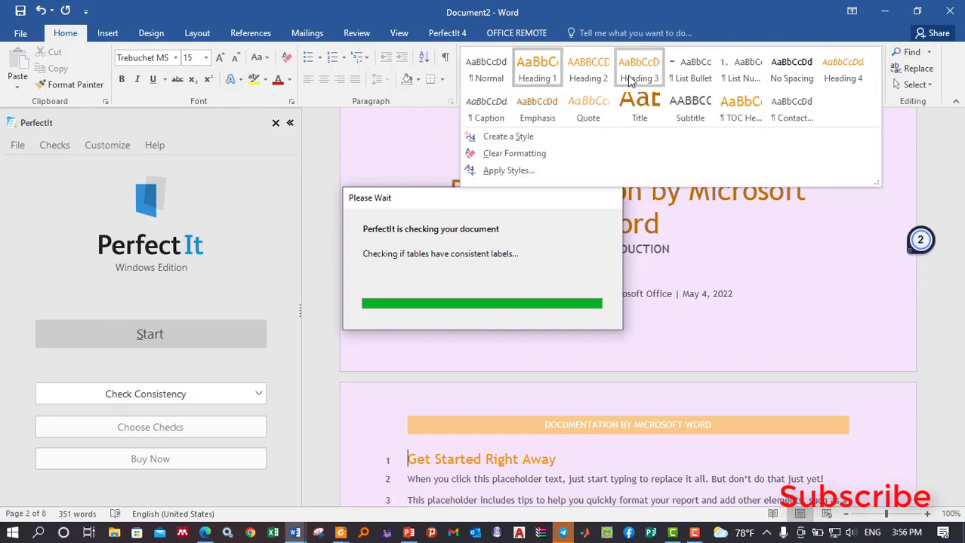
click(897, 130)
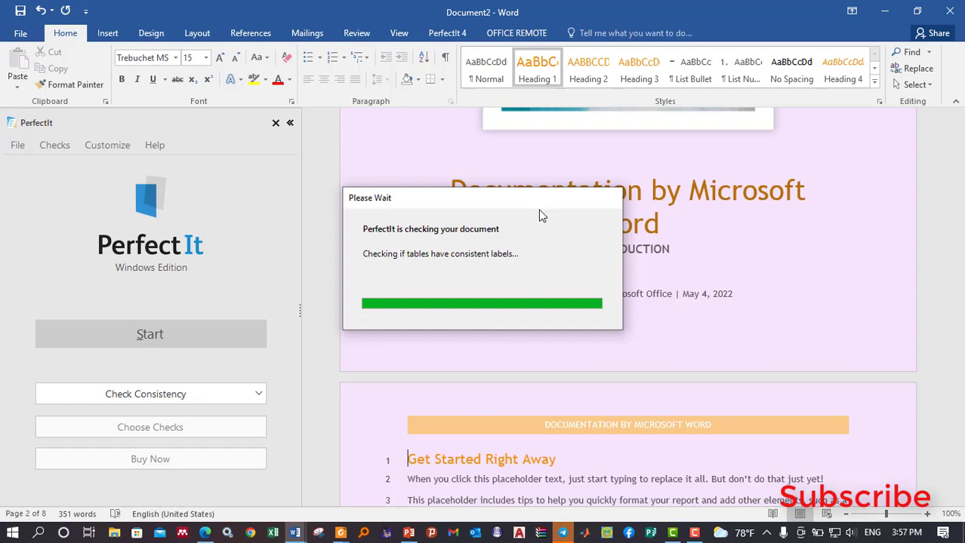
click(924, 71)
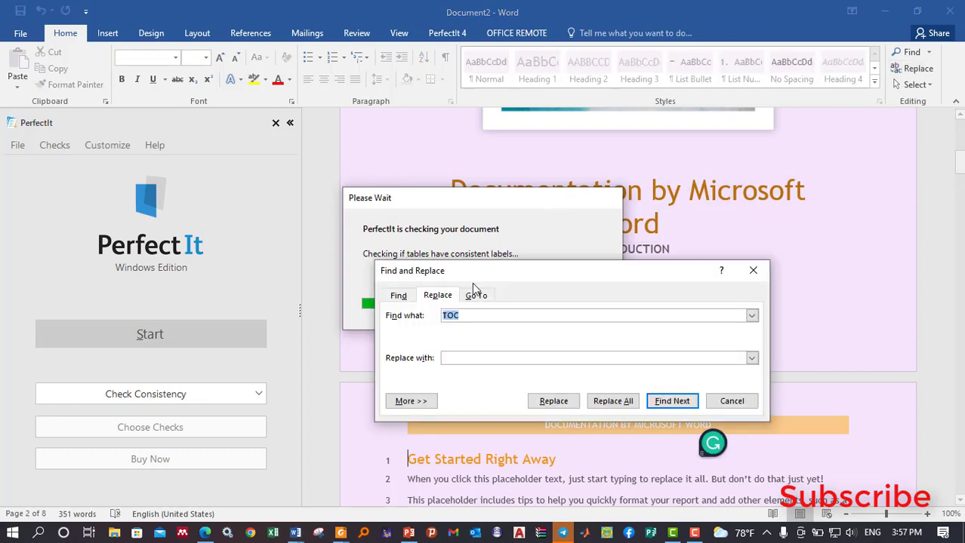
click(473, 358)
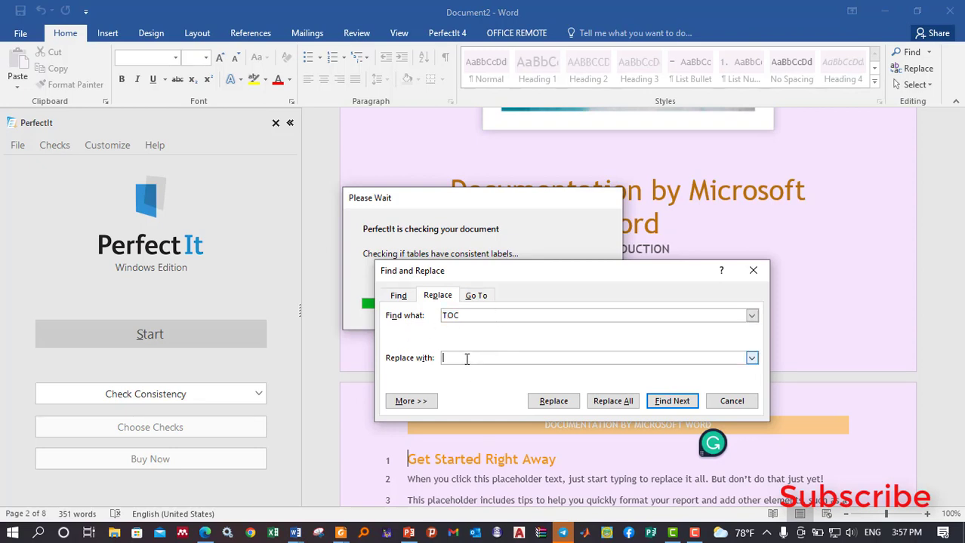
click(730, 402)
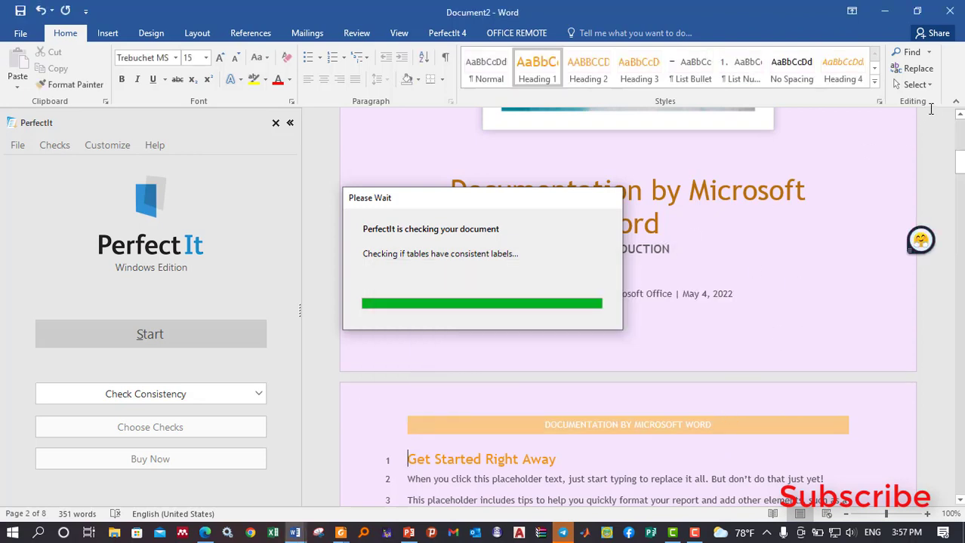
click(932, 86)
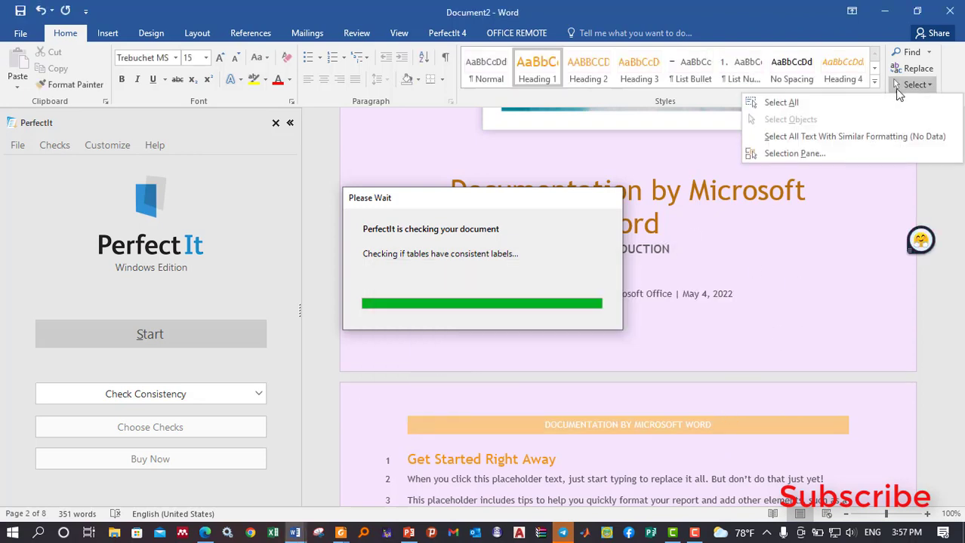
click(636, 176)
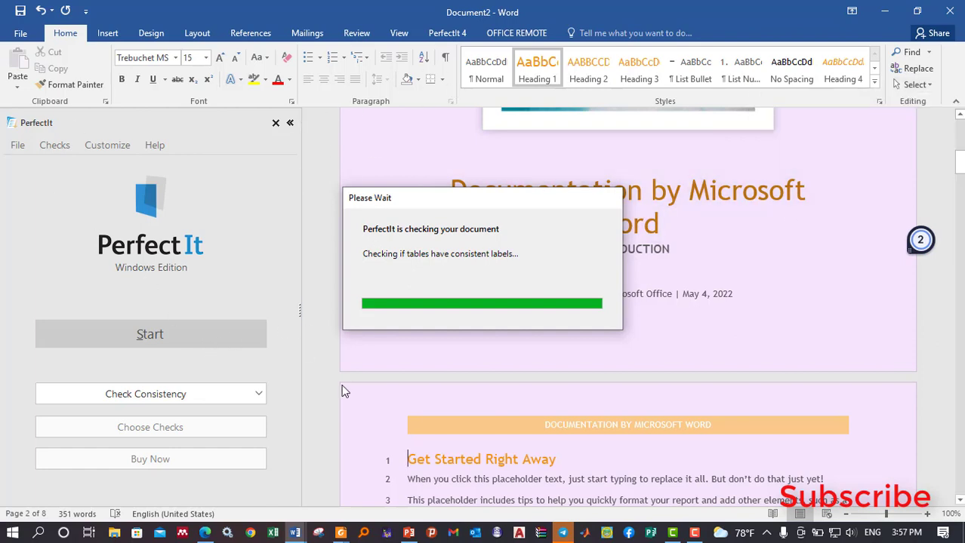
scroll(612, 381, up, 3)
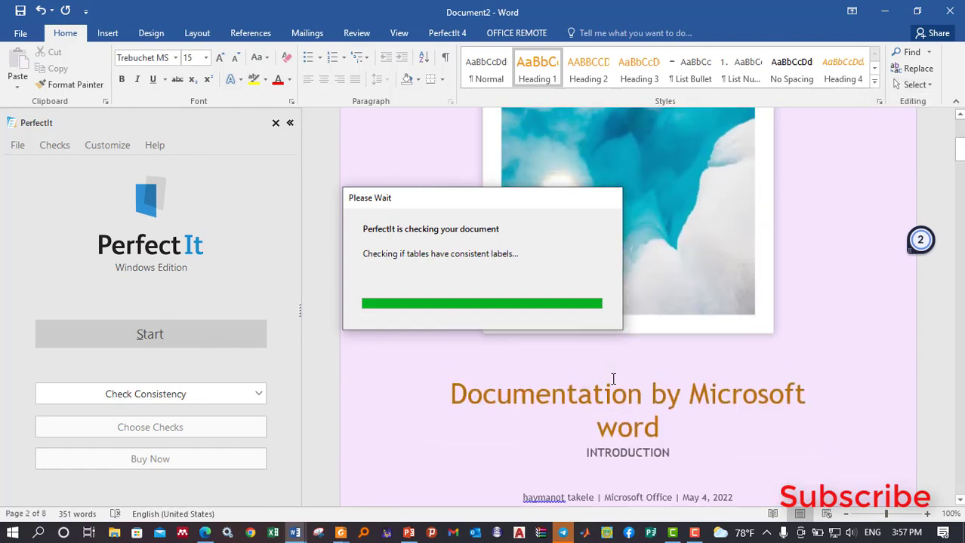
scroll(614, 377, down, 3)
scroll(613, 377, down, 3)
scroll(622, 366, down, 3)
scroll(708, 365, down, 5)
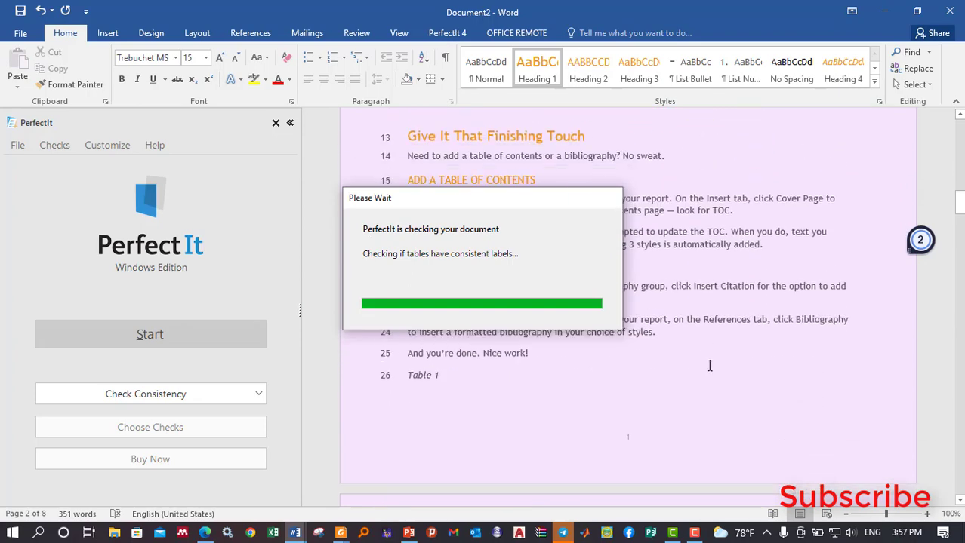
scroll(709, 360, down, 5)
scroll(690, 338, down, 5)
scroll(687, 333, up, 5)
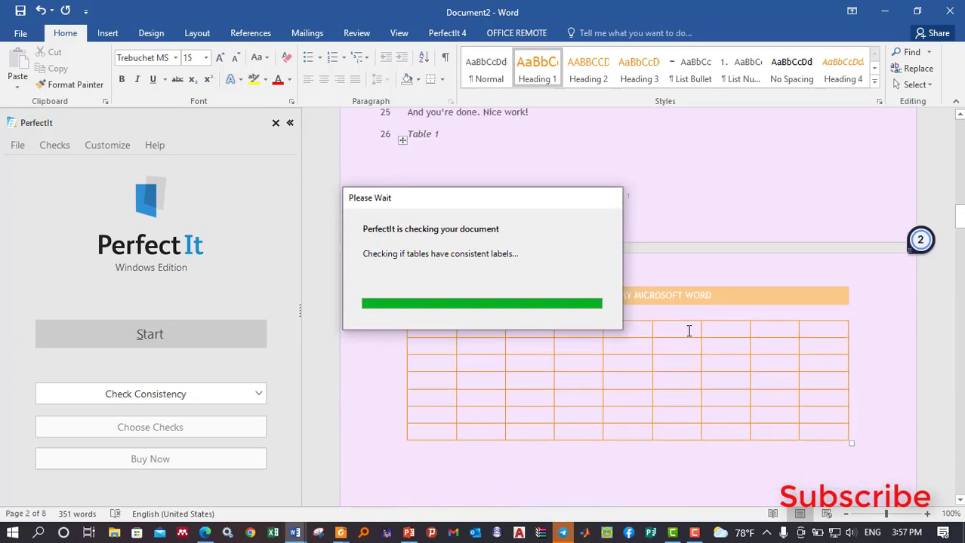
scroll(689, 331, up, 5)
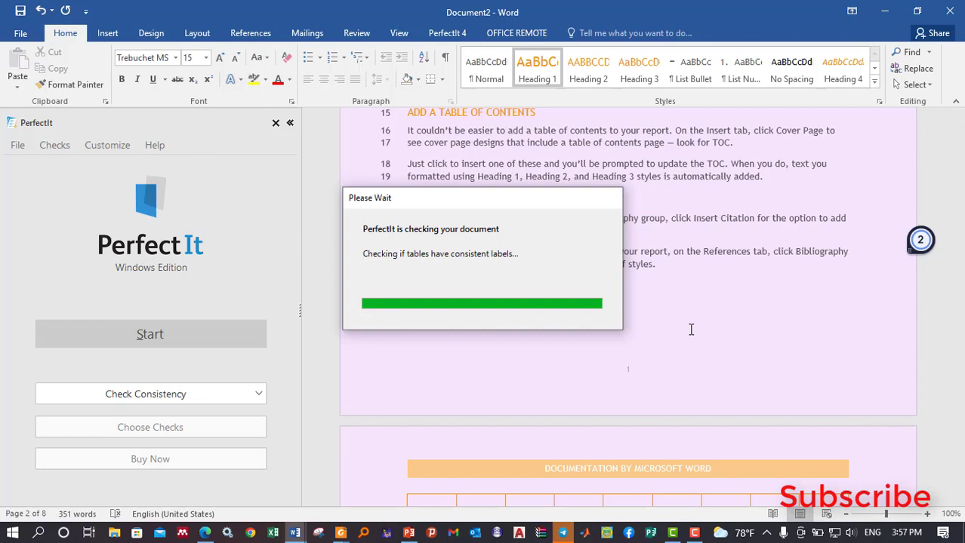
click(695, 534)
click(931, 468)
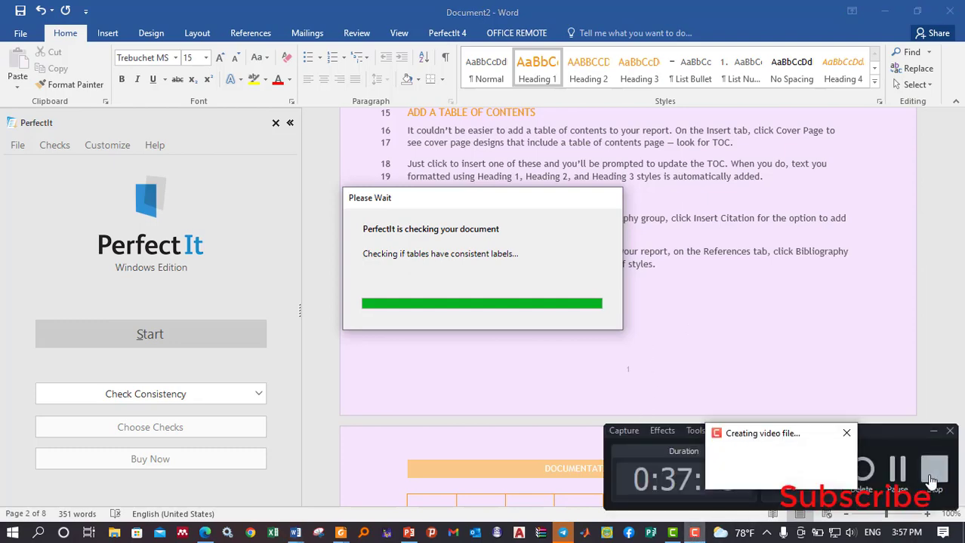